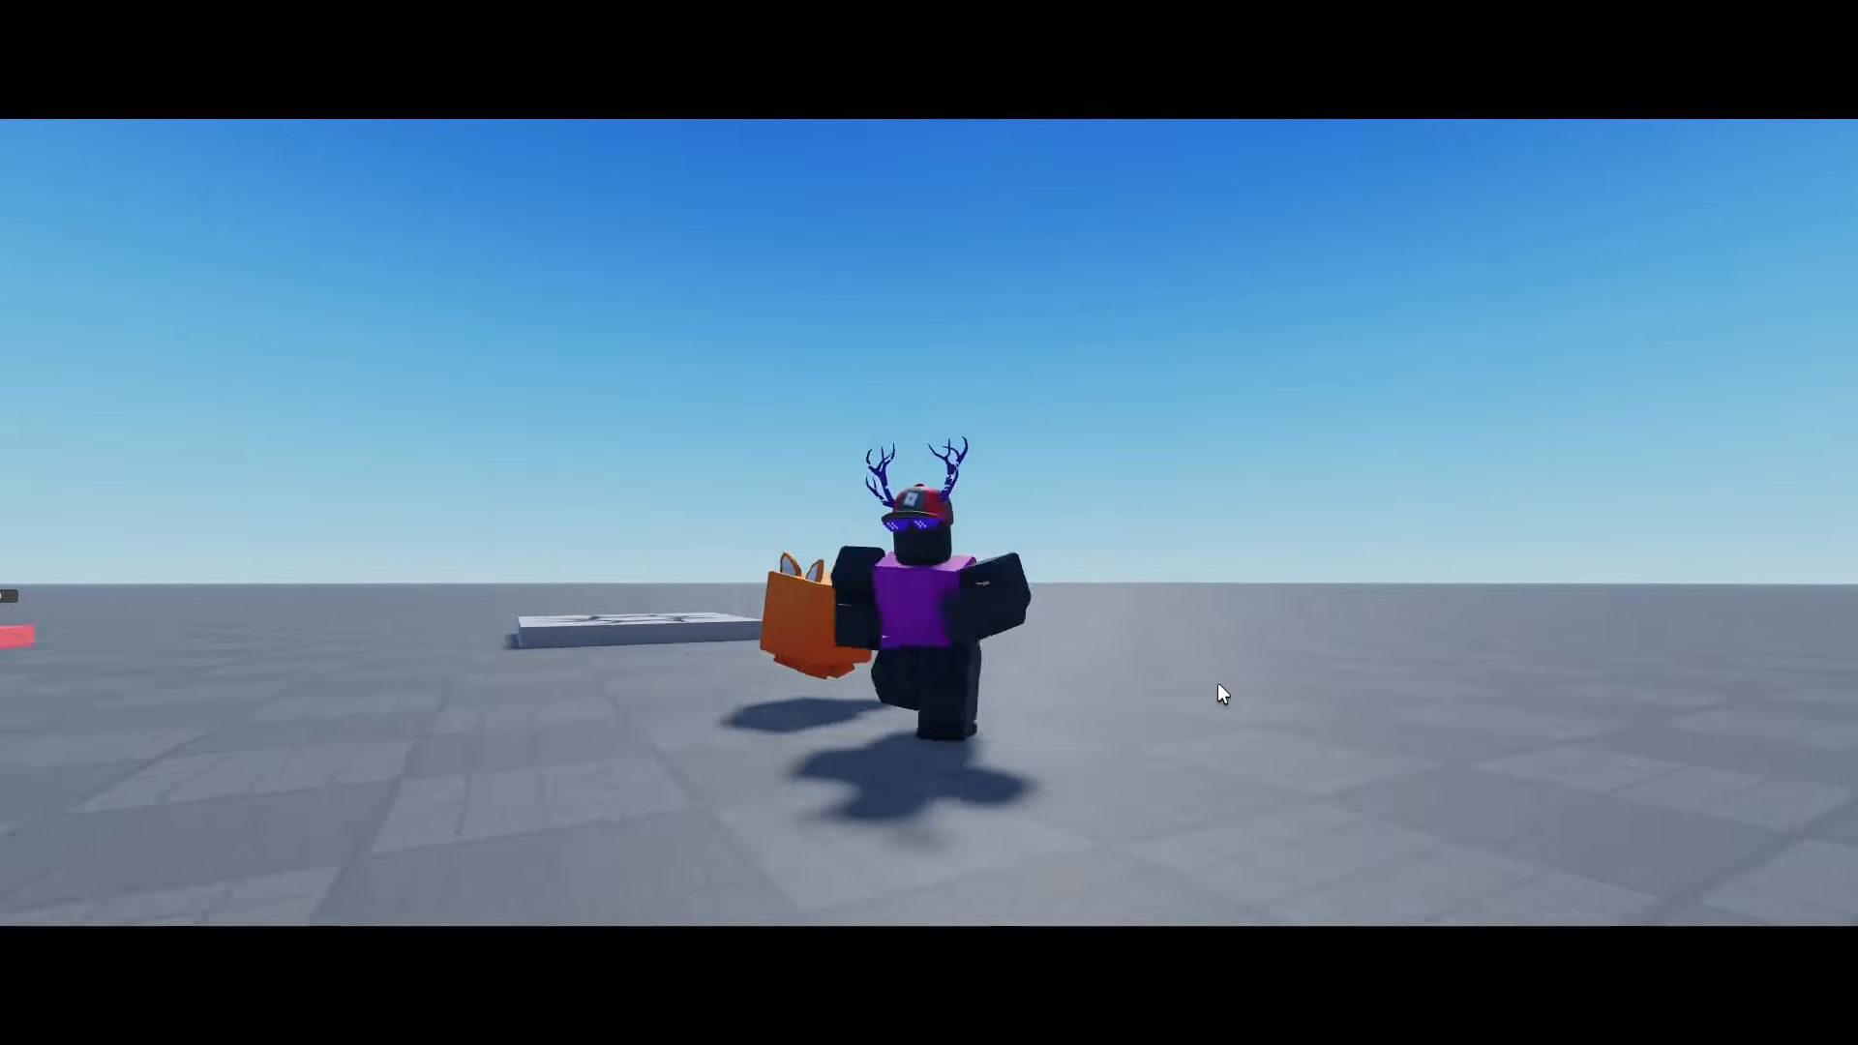
pyautogui.press('s')
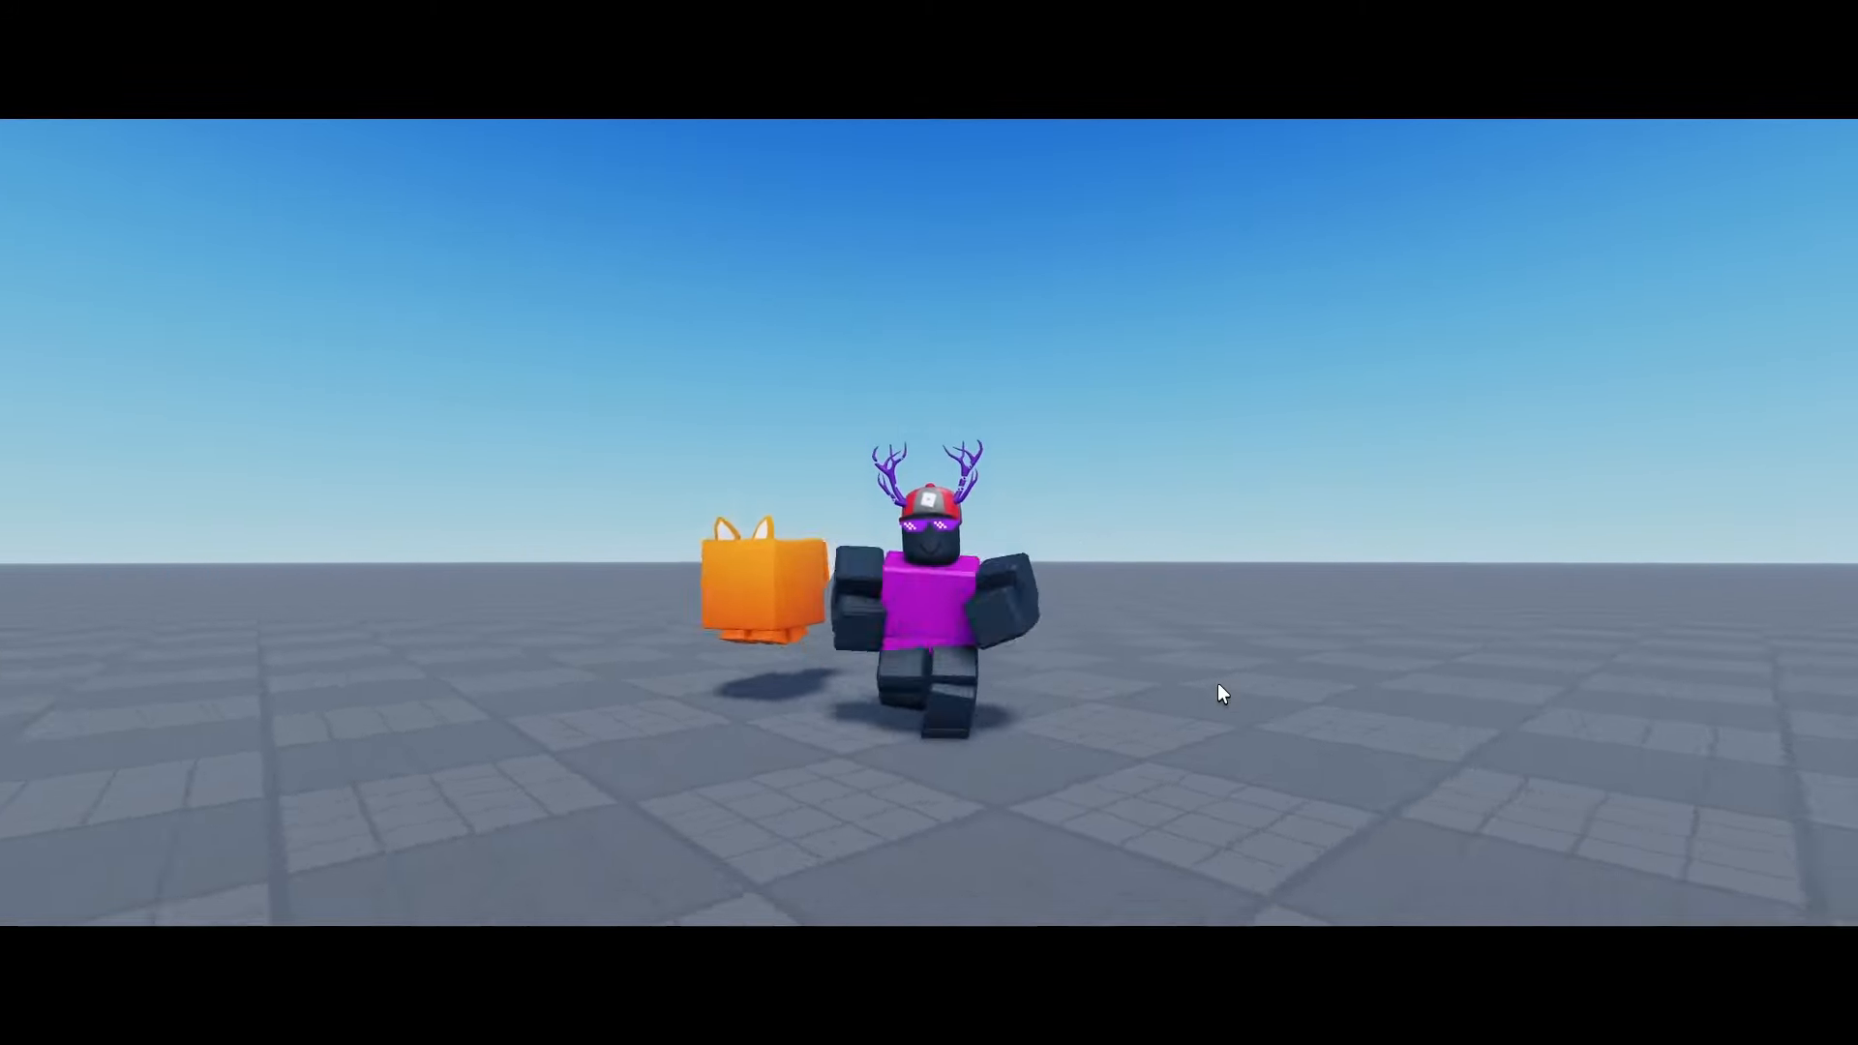
pyautogui.press('s')
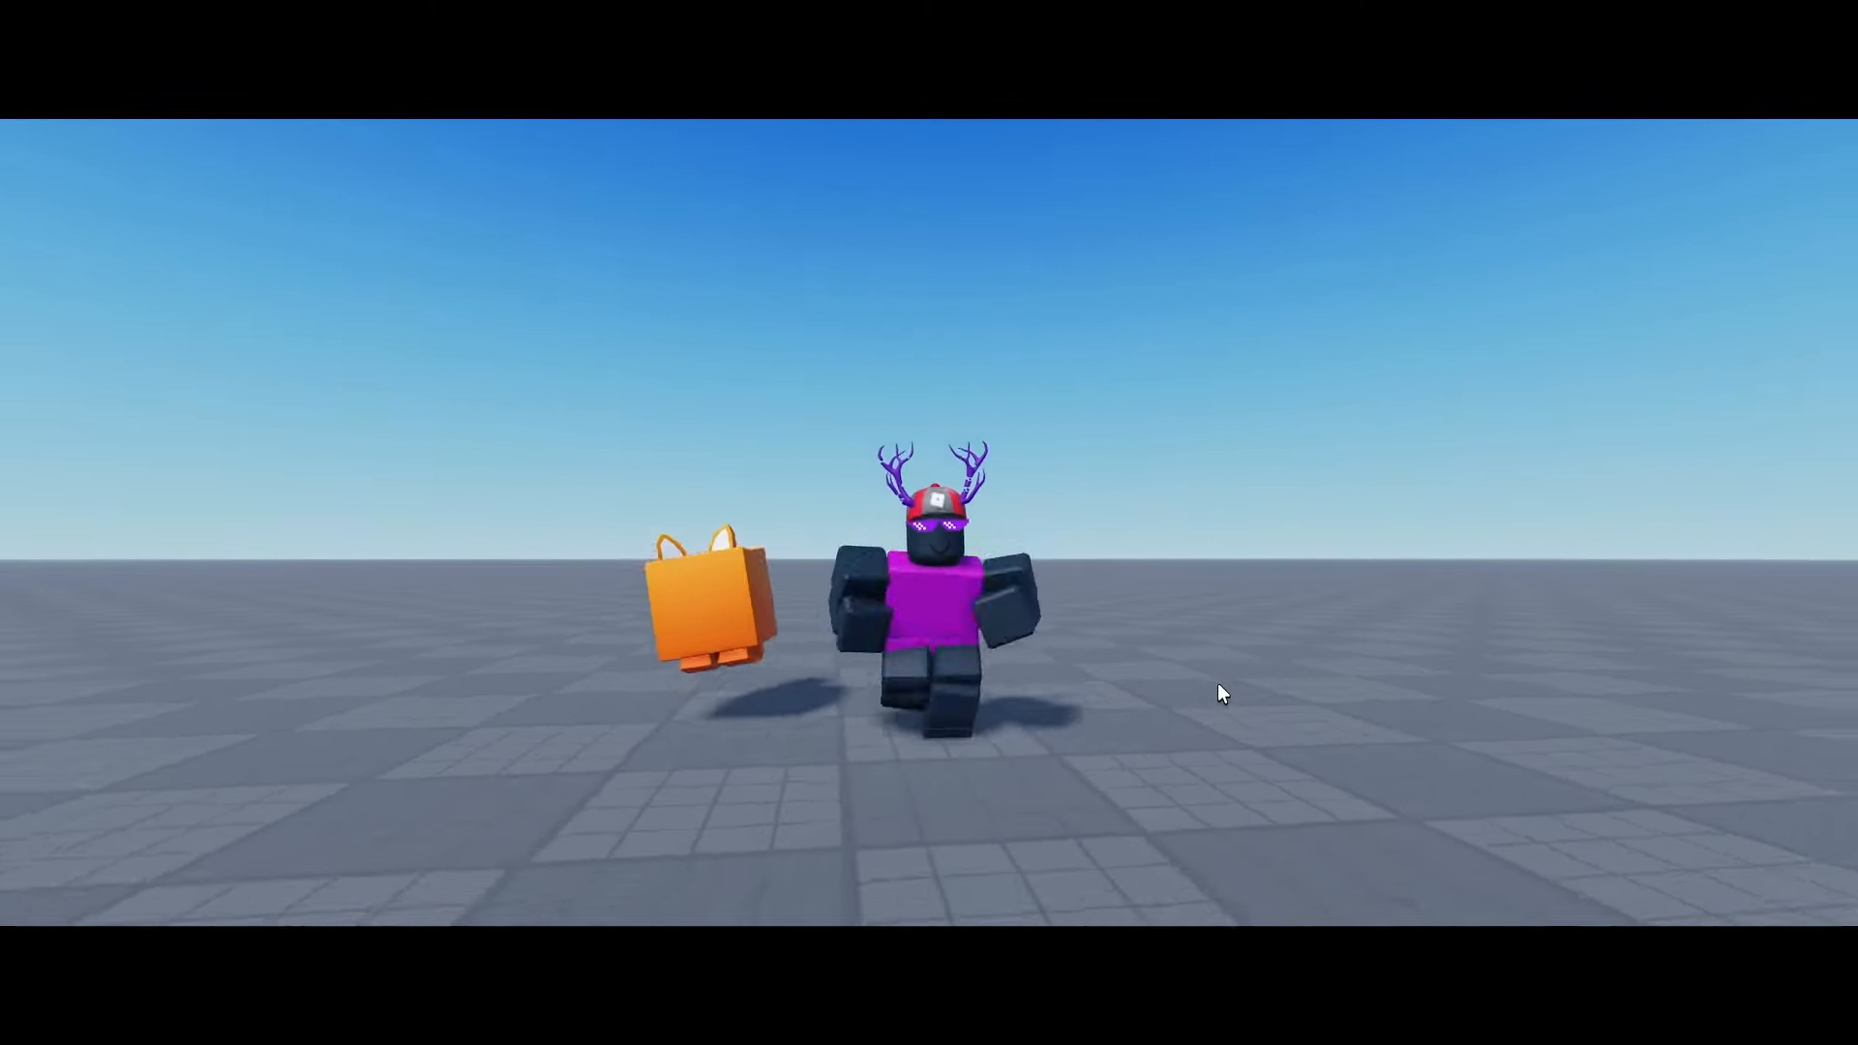
pyautogui.moveTo(1218, 682); pyautogui.dragTo(1217, 683, button='right')
pyautogui.press('s')
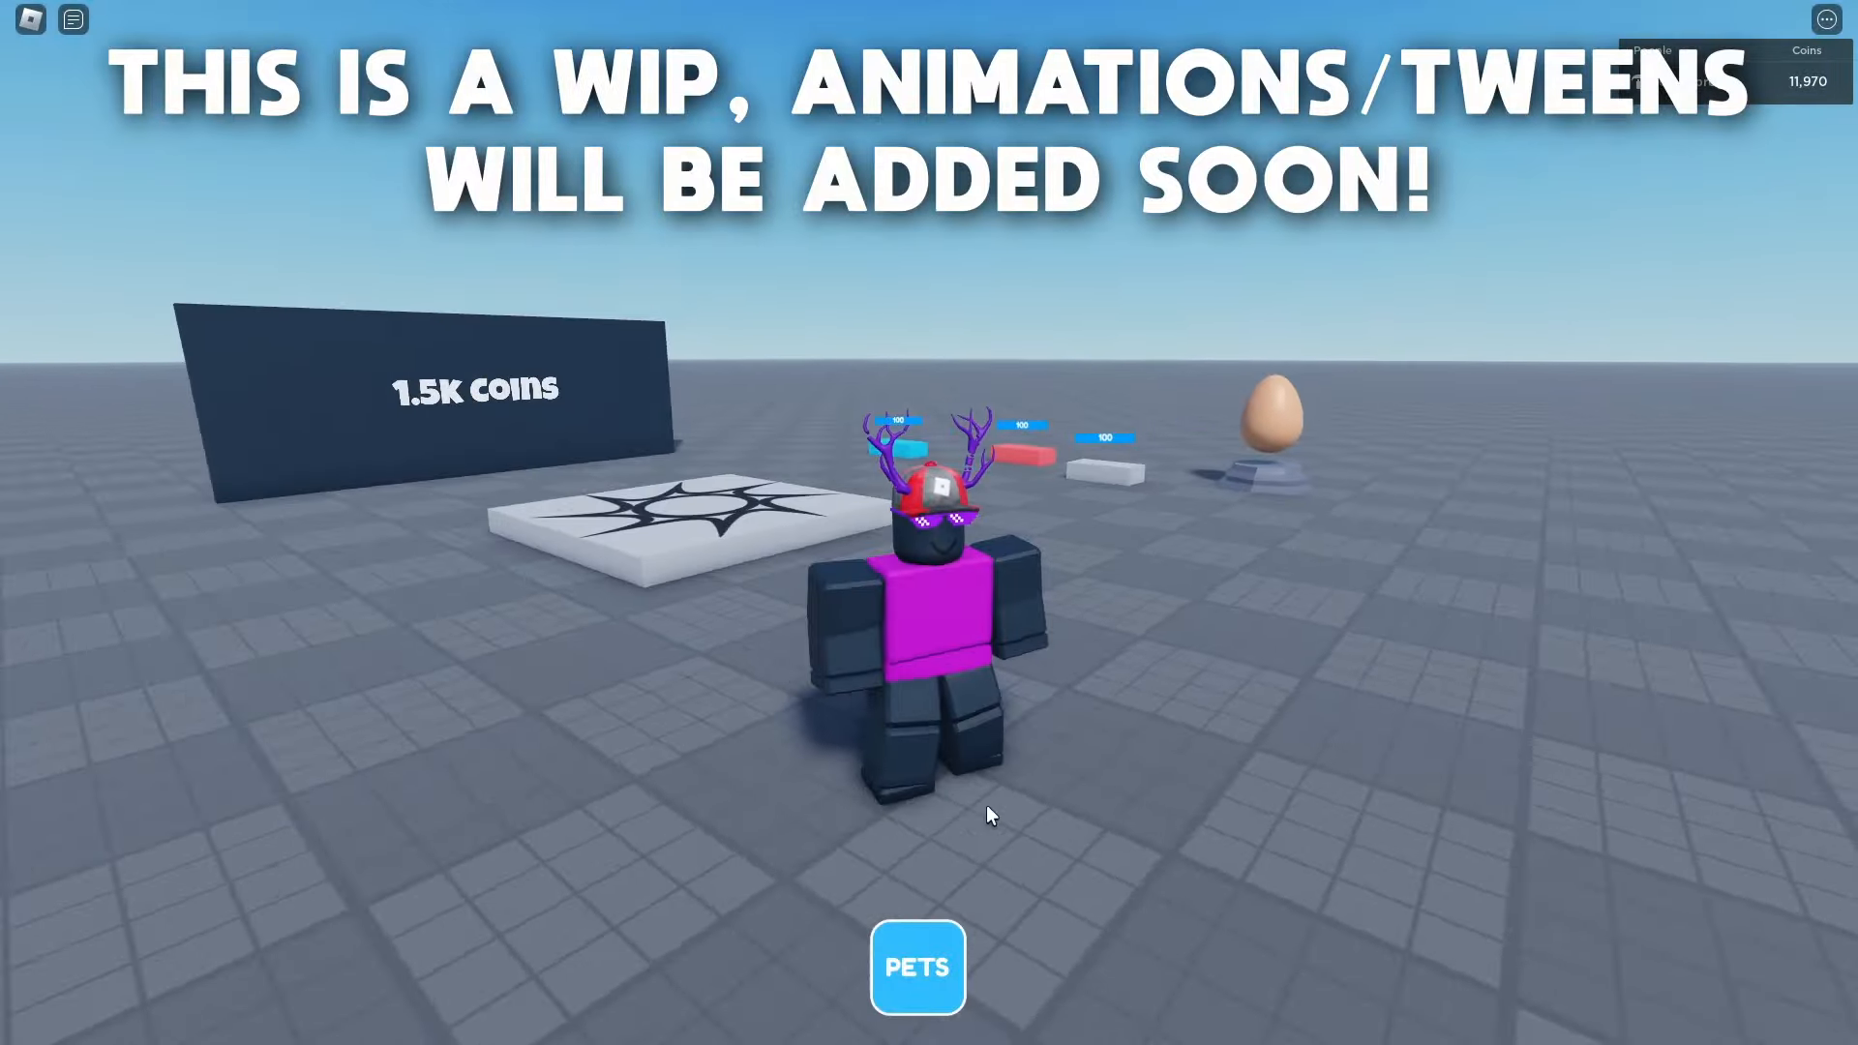
# Equip the first pet in the pet inventory and close the inventory.
pyautogui.click(935, 959)
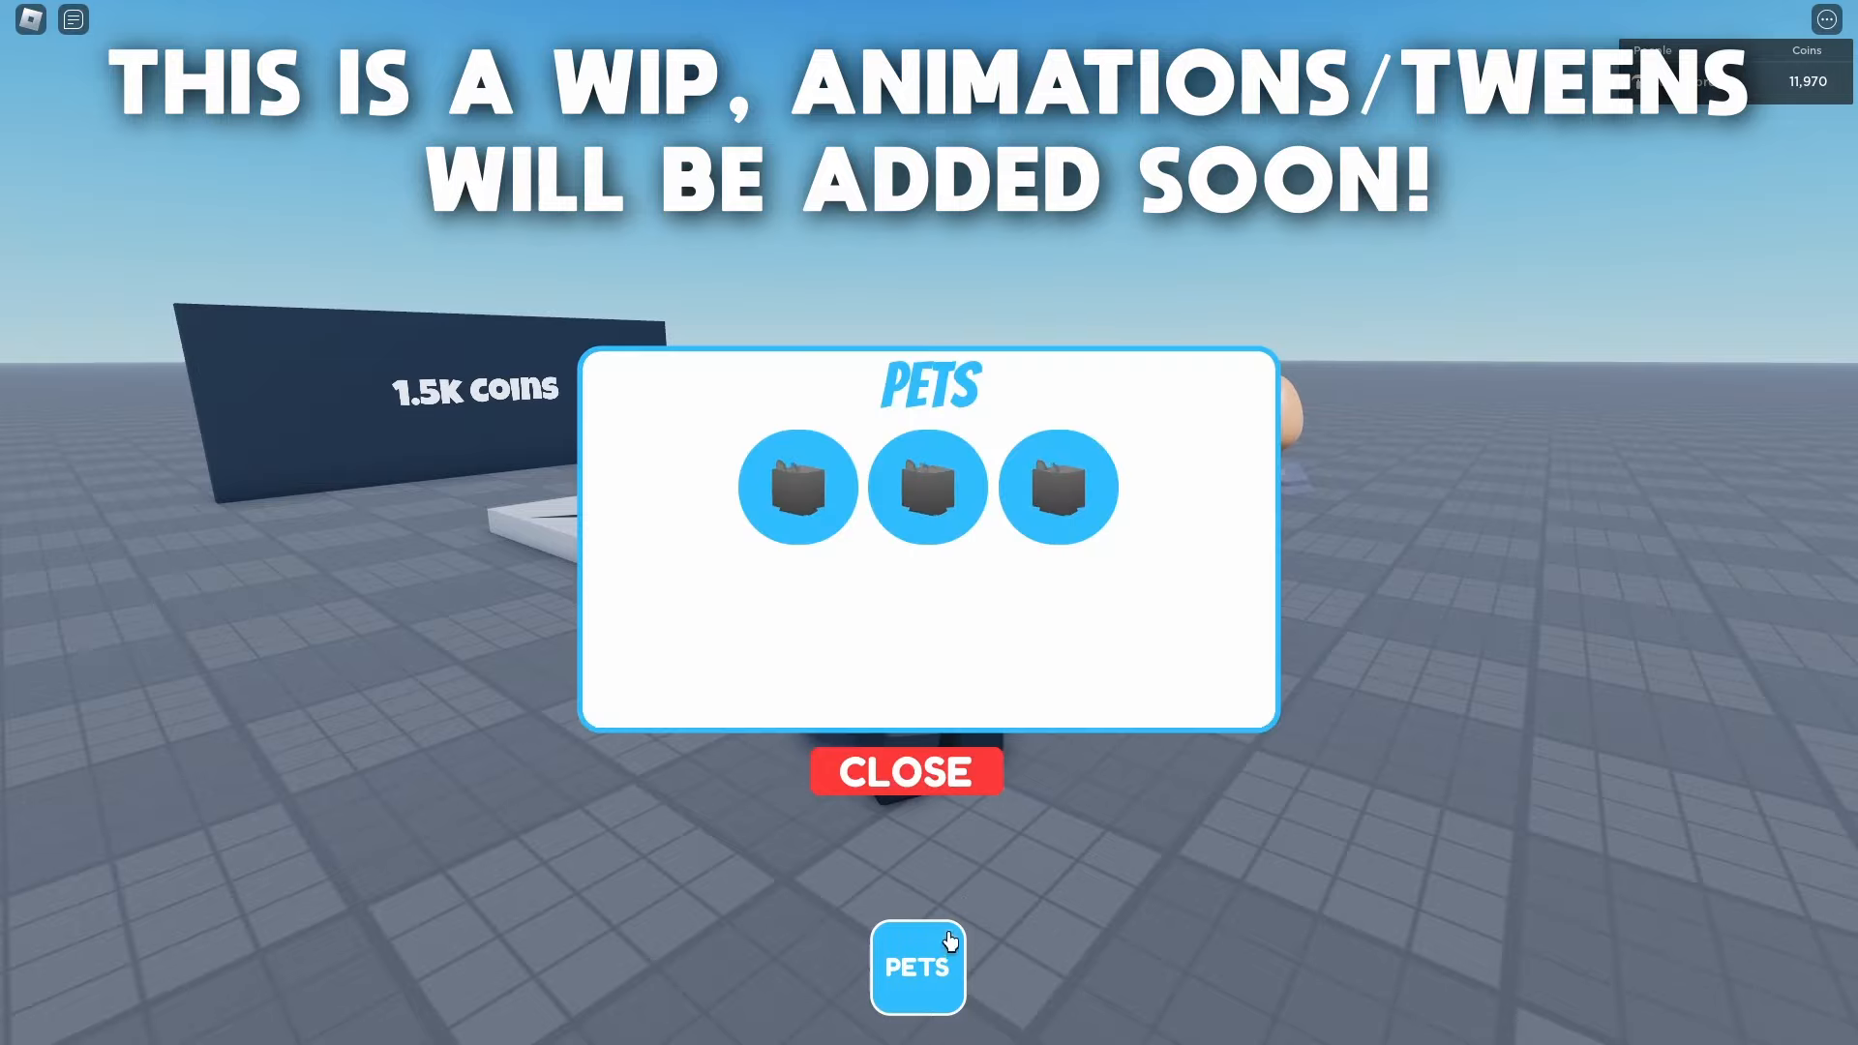
pyautogui.click(834, 528)
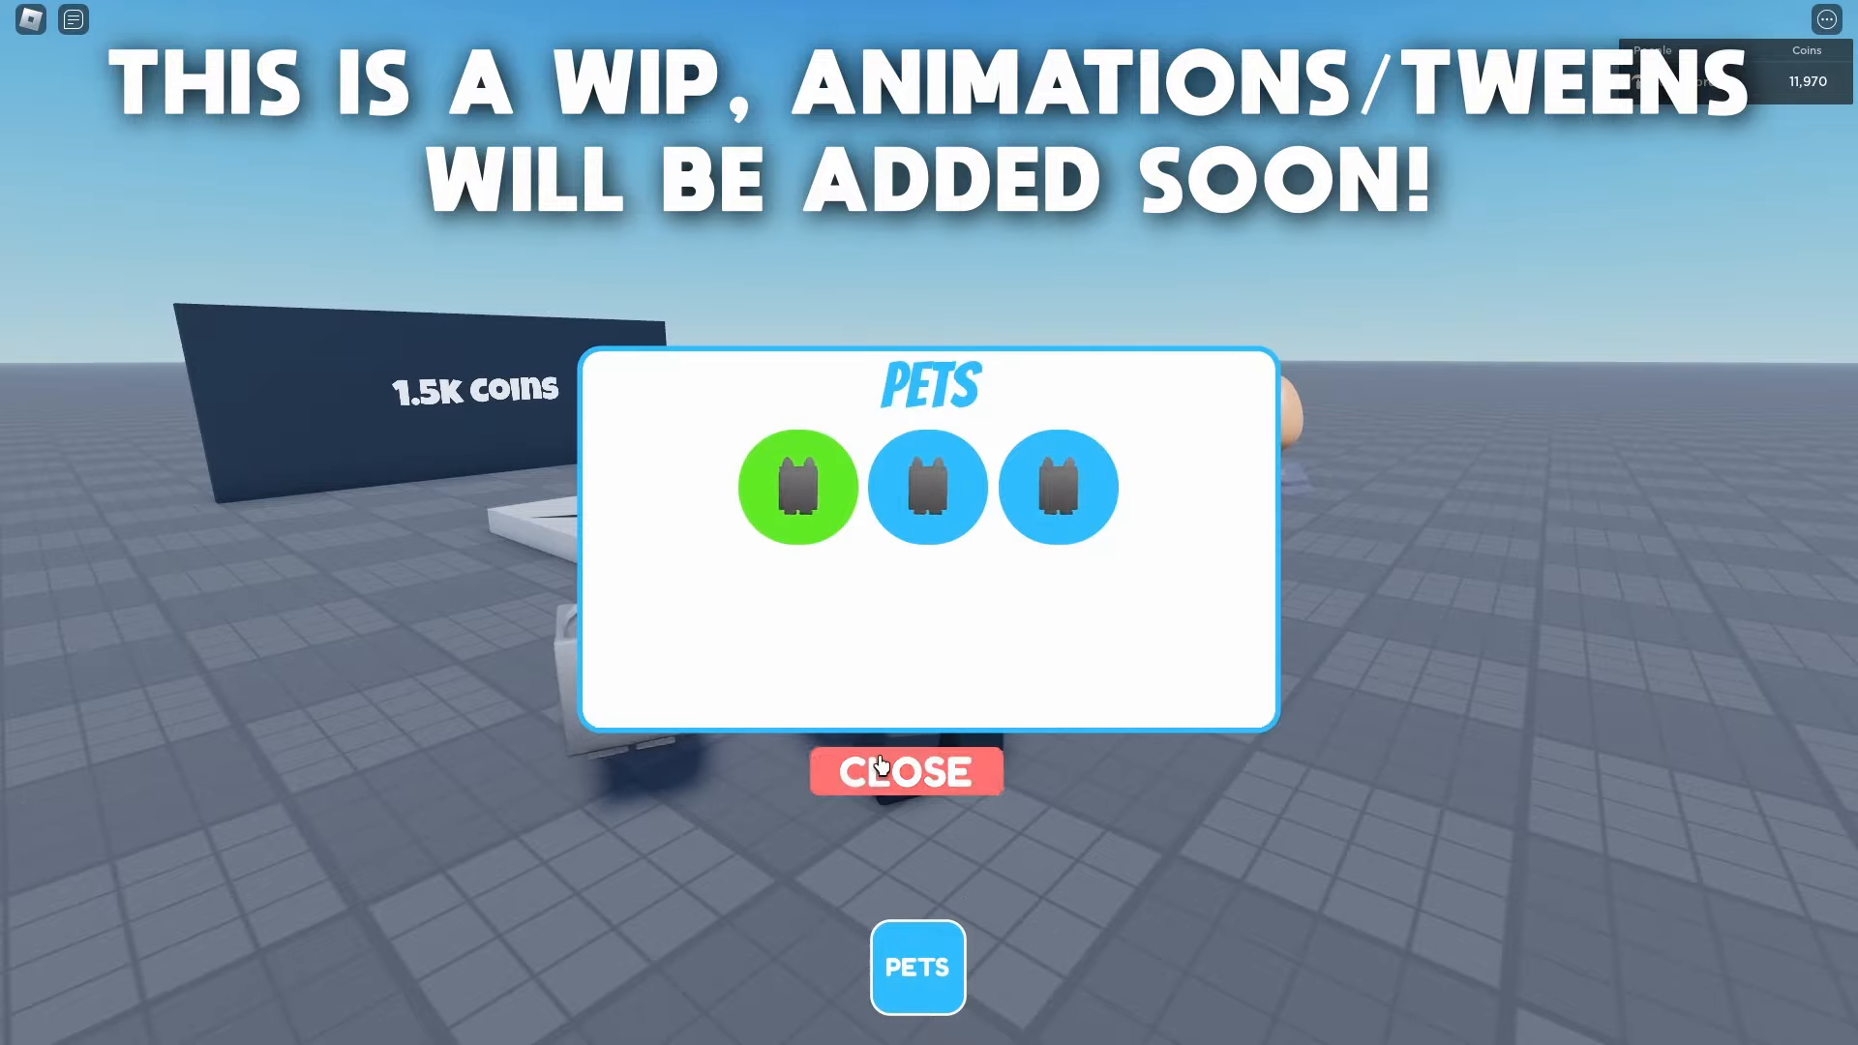
pyautogui.click(905, 772)
pyautogui.press('s')
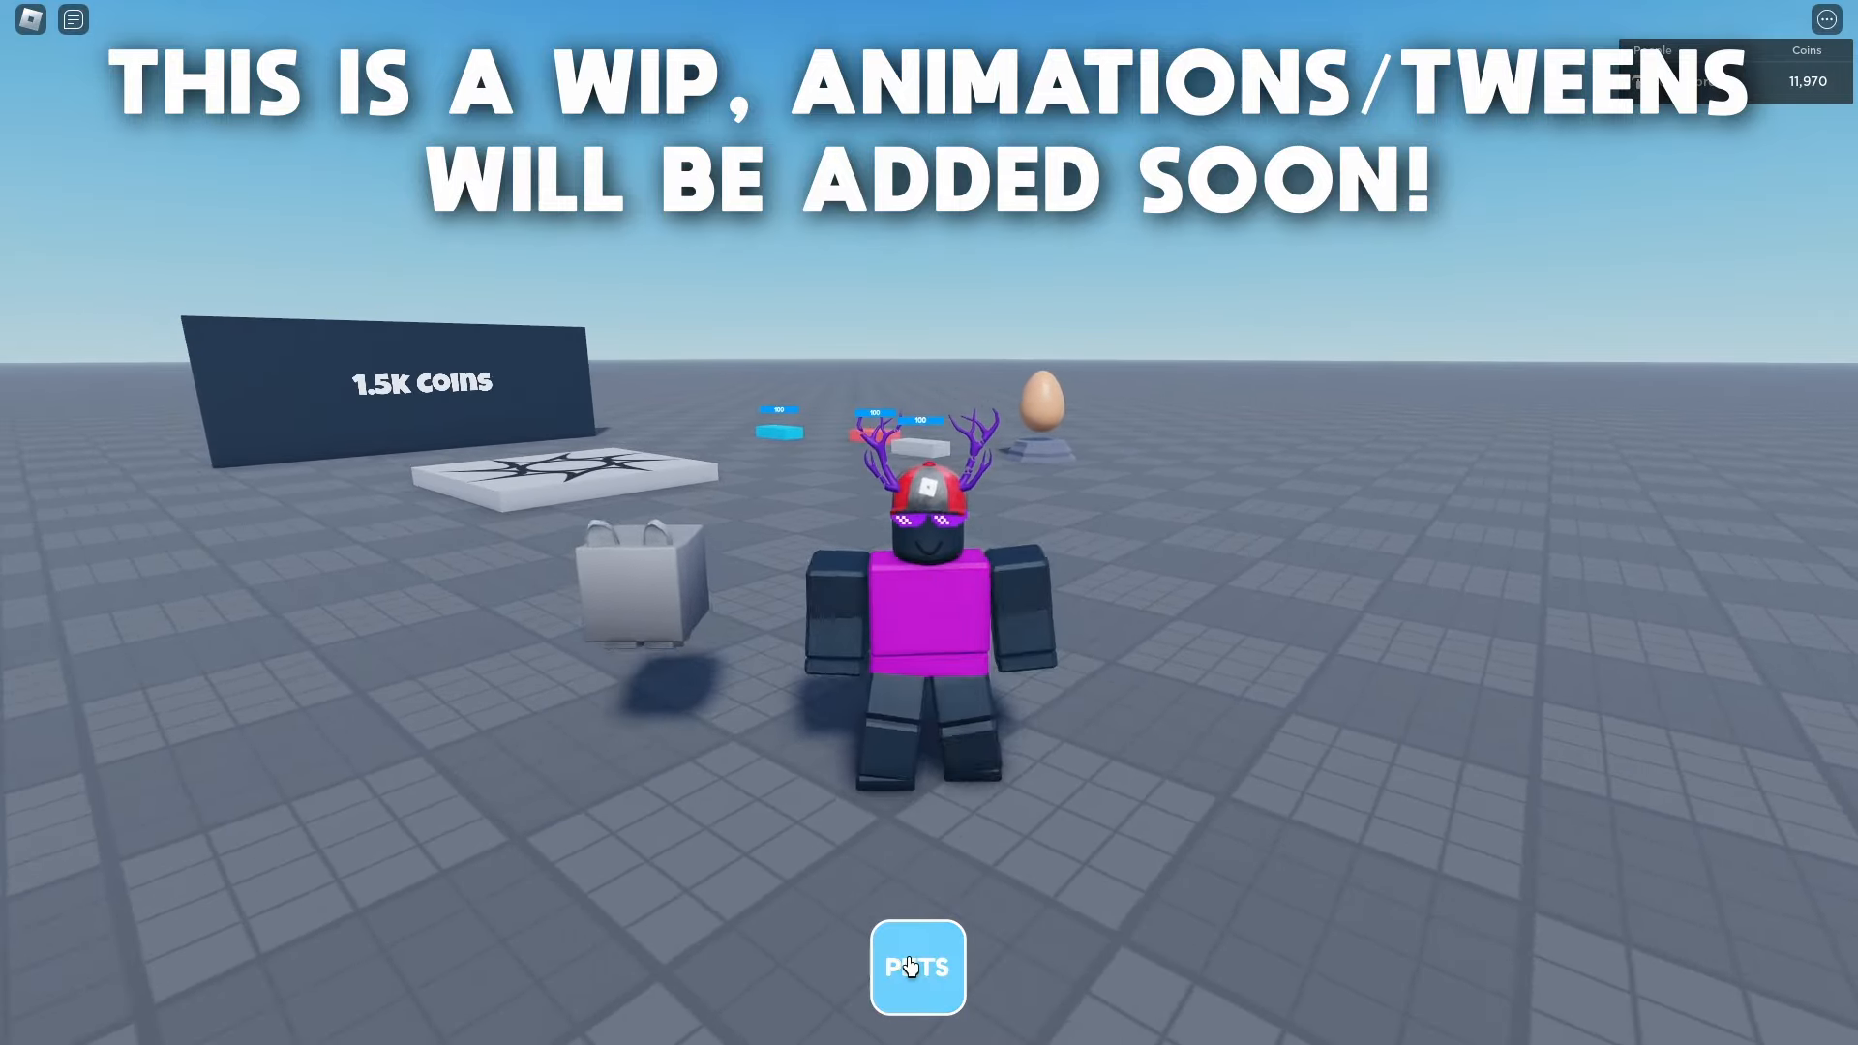
# Try equipping the second and third pets in the inventory, leave the second one equipped and close the inventory.
pyautogui.click(898, 937)
pyautogui.click(945, 519)
pyautogui.click(1037, 519)
pyautogui.click(952, 521)
pyautogui.click(1063, 524)
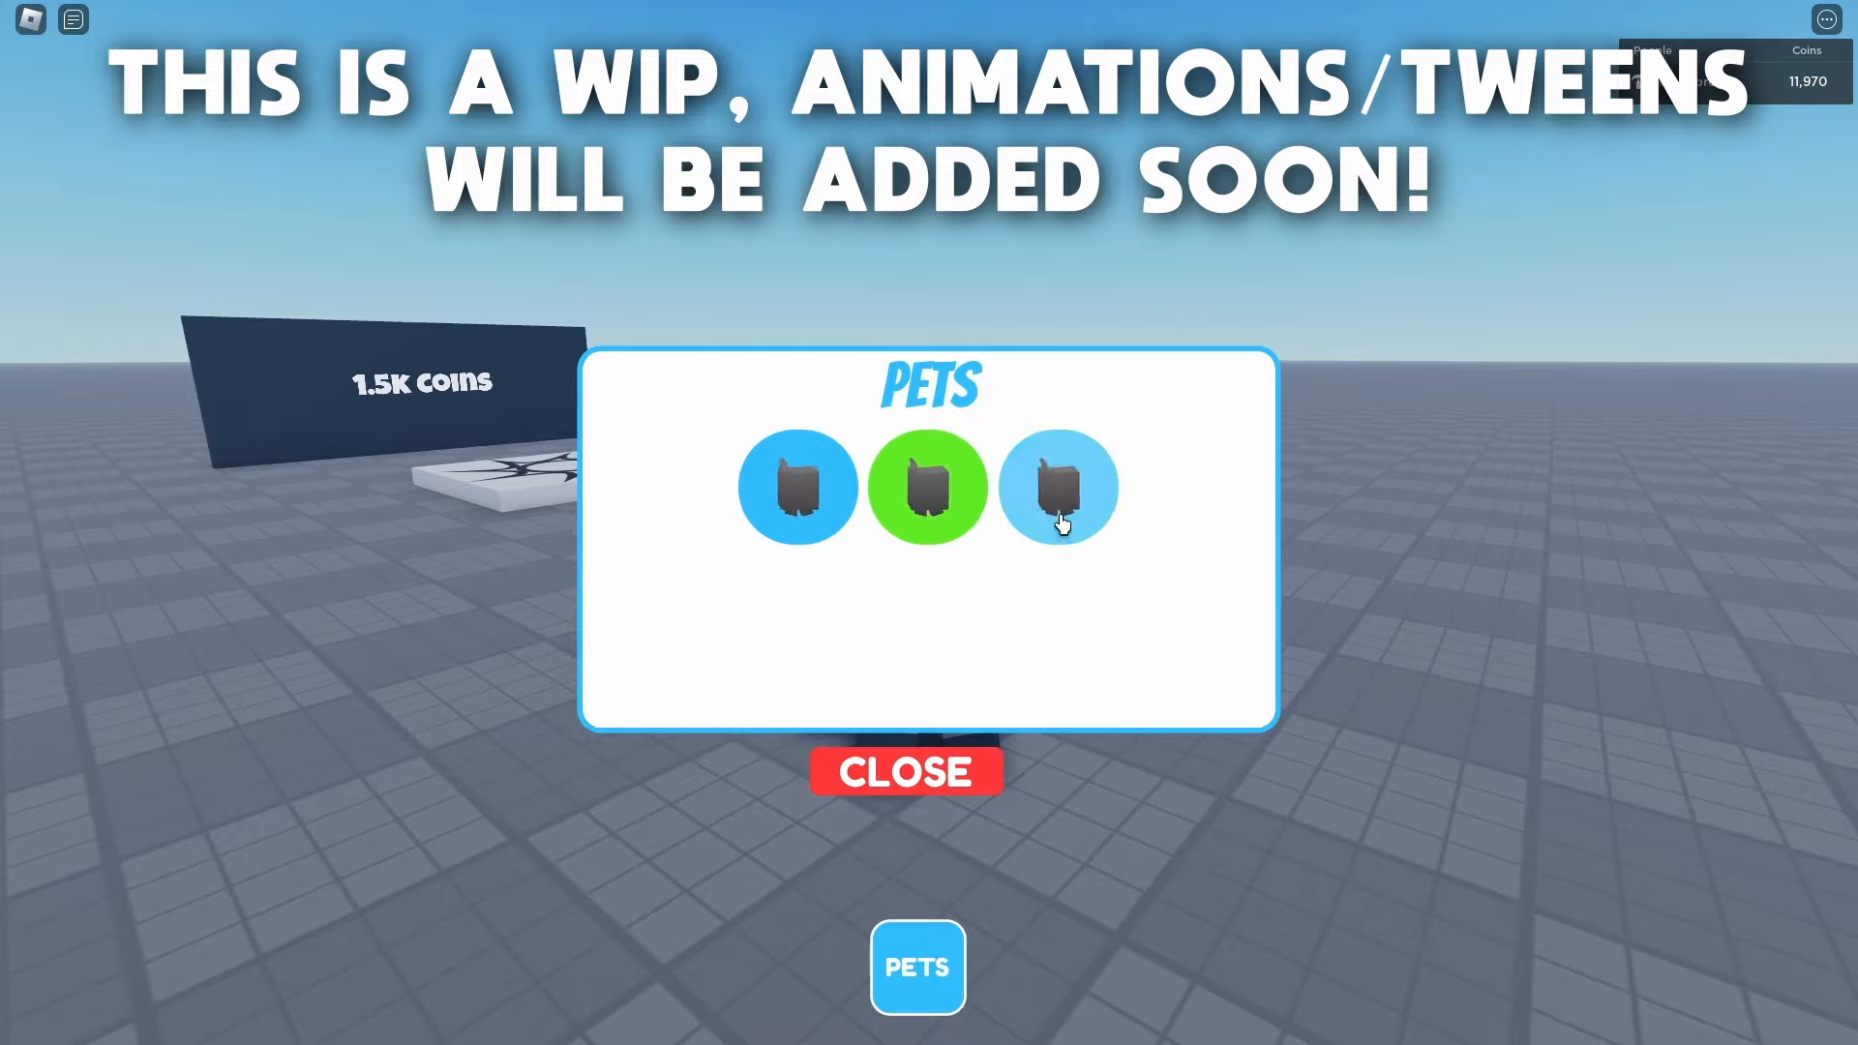
pyautogui.click(1060, 516)
pyautogui.click(953, 778)
pyautogui.click(933, 948)
pyautogui.click(929, 523)
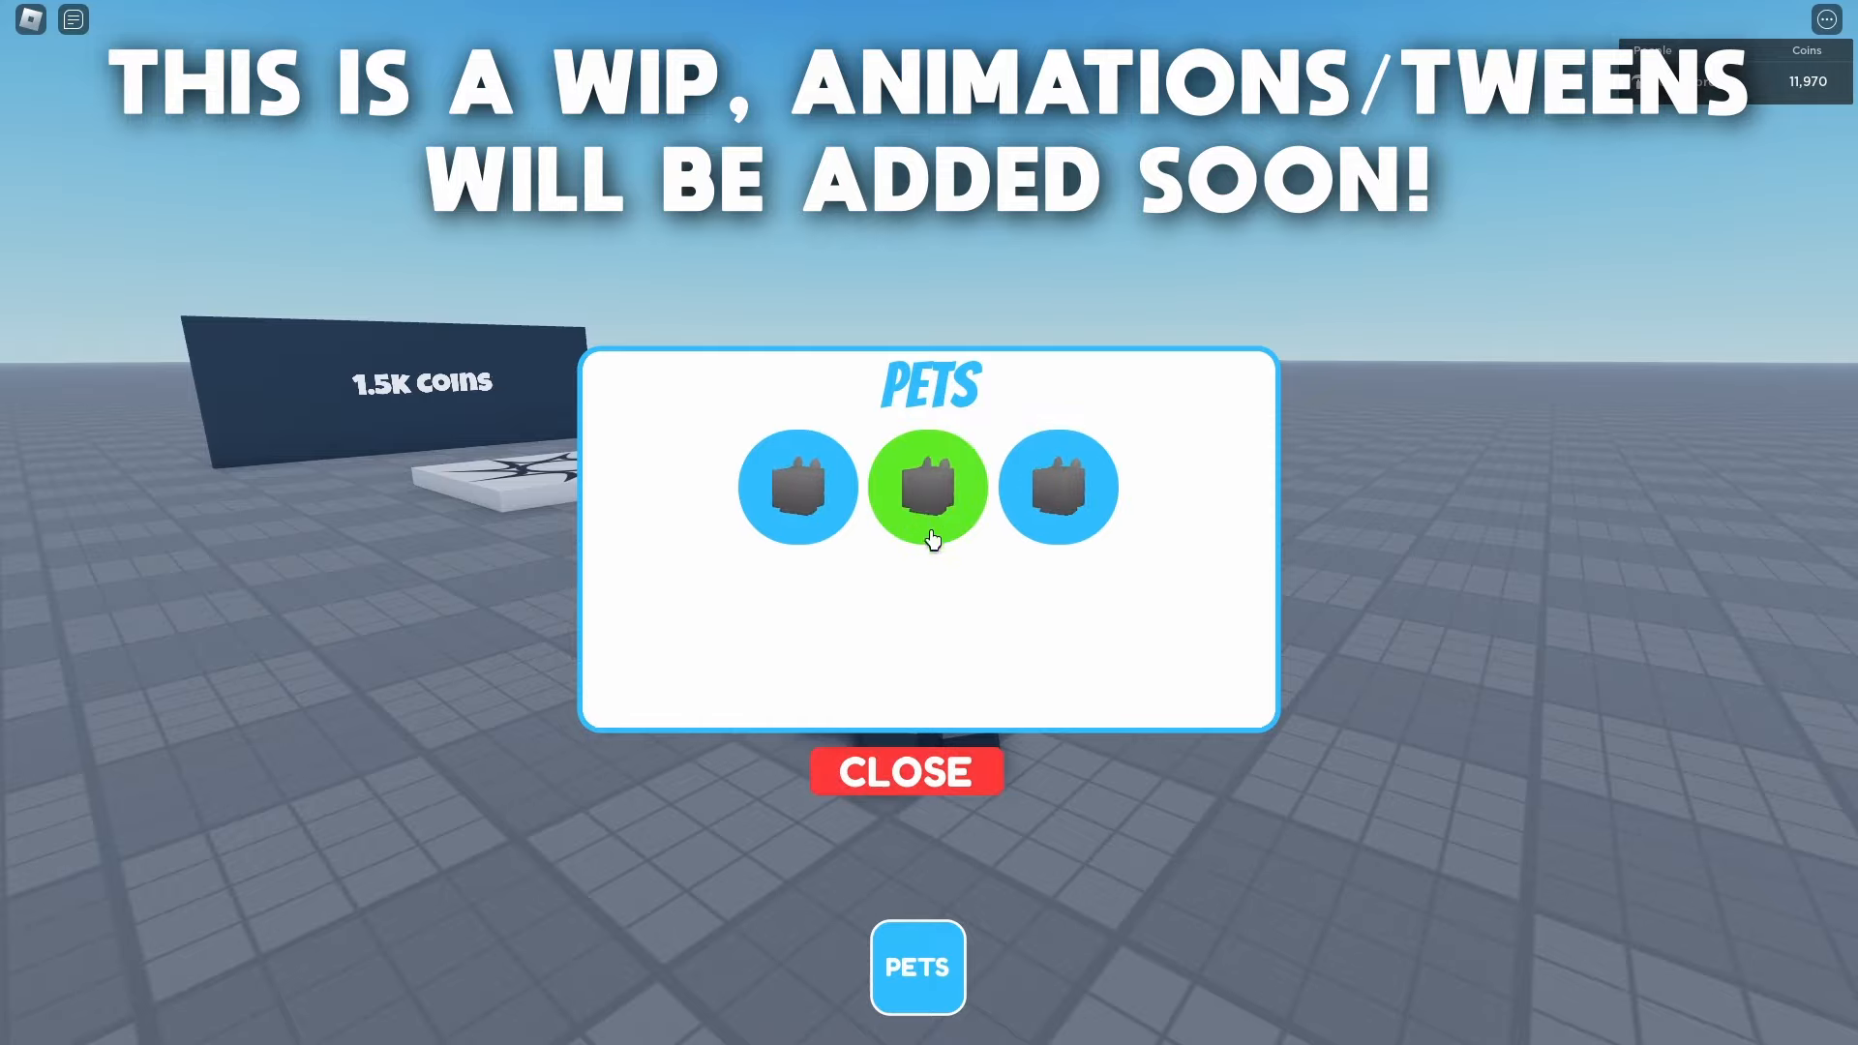
pyautogui.click(944, 786)
# Walk toward the drops and send the equipped pet to attack the grey drop.
pyautogui.press('w')
pyautogui.moveTo(1094, 497); pyautogui.dragTo(1095, 498, button='right')
pyautogui.scroll(-5, 1095, 497)
pyautogui.scroll(3, 1094, 497)
pyautogui.click(1110, 484)
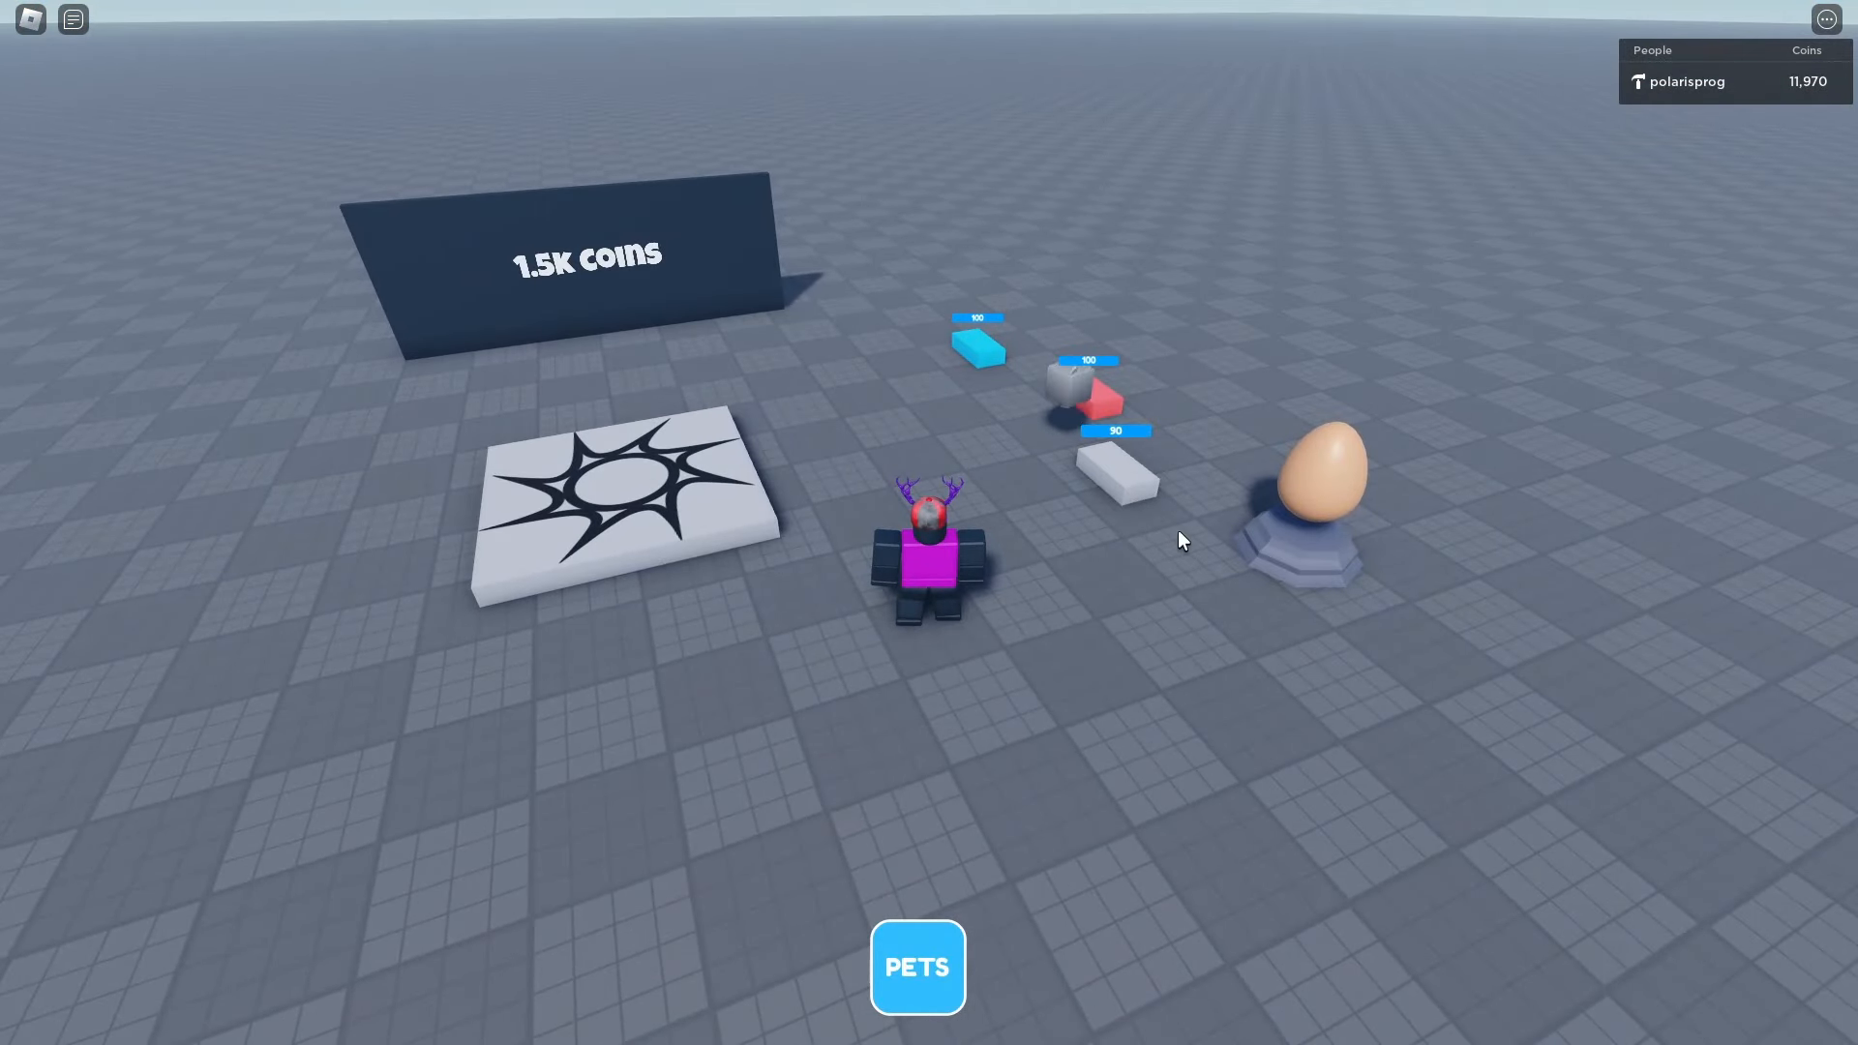
pyautogui.click(1129, 494)
# Walk to the dark area wall and purchase the area for 1000 coins.
pyautogui.scroll(2, 1157, 474)
pyautogui.moveTo(1158, 474); pyautogui.dragTo(1158, 474, button='right')
pyautogui.press('w')
pyautogui.press('w')
pyautogui.press('e')
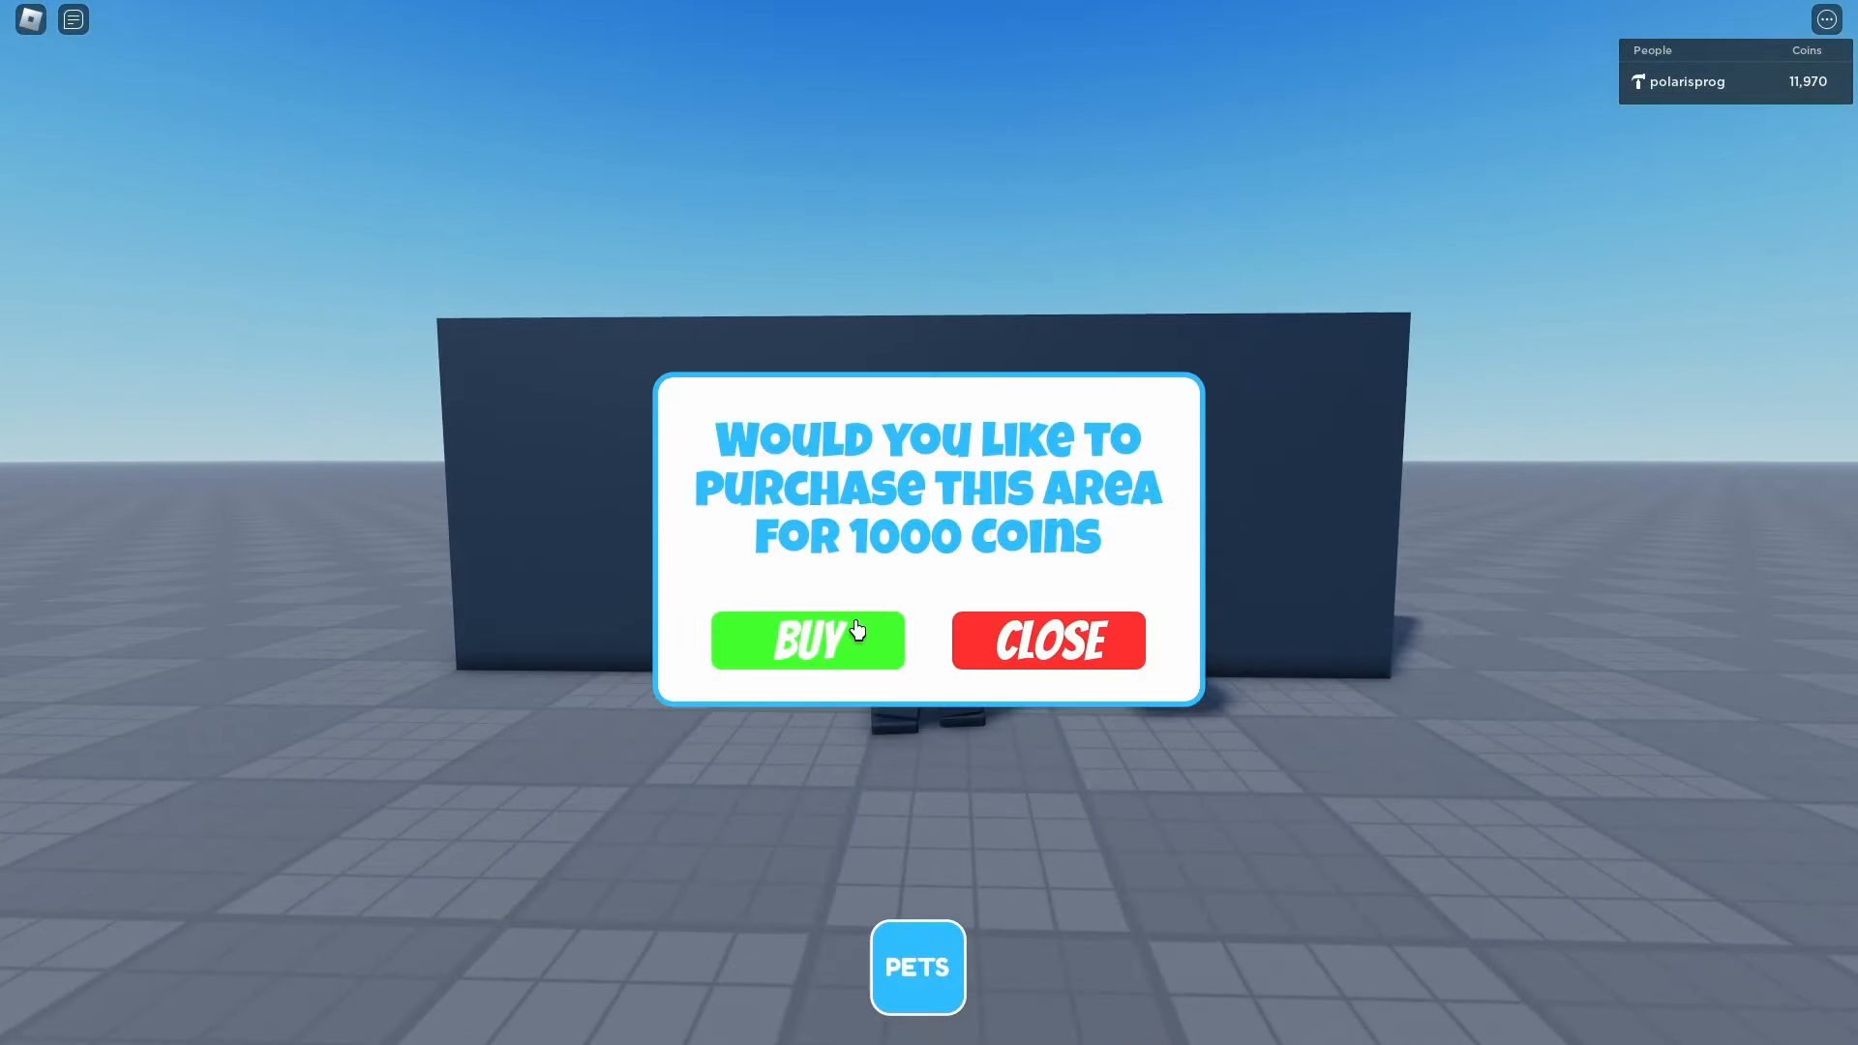
pyautogui.click(857, 630)
# Walk back to the drops and send the pet to attack the red, grey and blue drops in turn.
pyautogui.press('w')
pyautogui.moveTo(958, 593); pyautogui.dragTo(960, 592, button='right')
pyautogui.press('w')
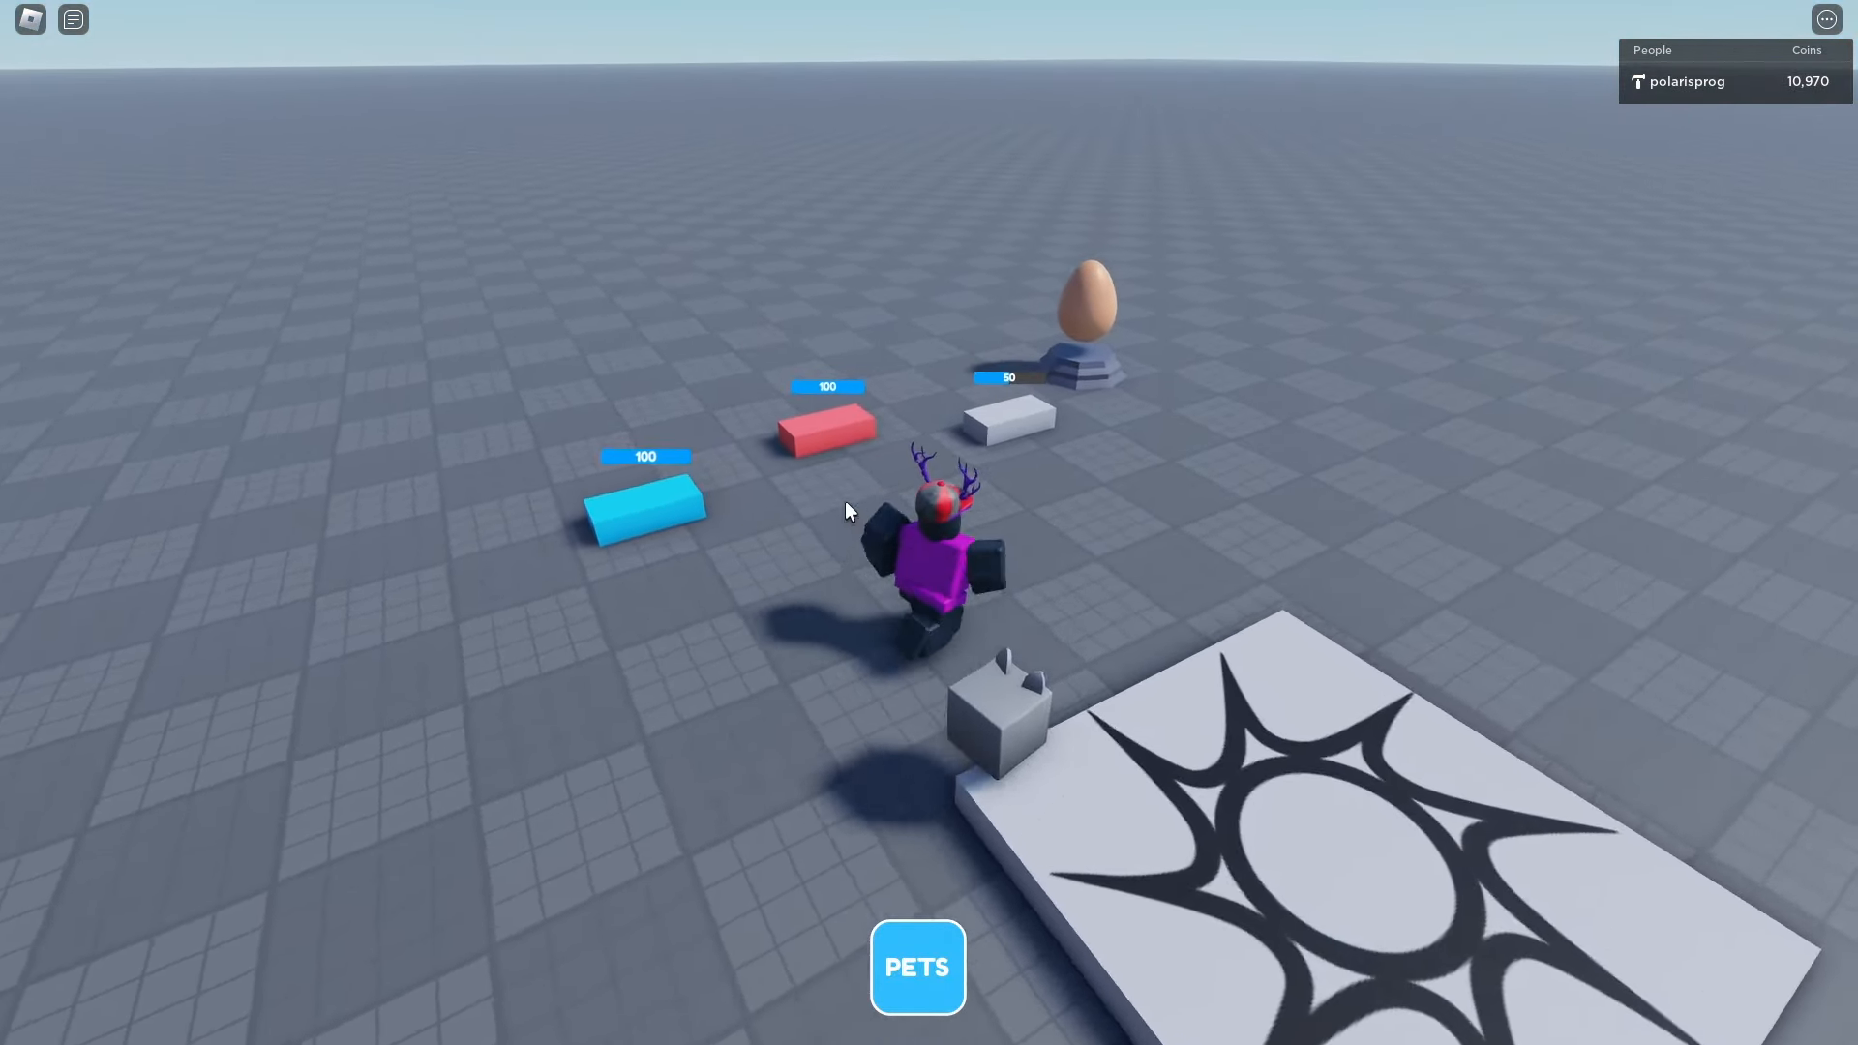
pyautogui.press('w')
pyautogui.click(807, 467)
pyautogui.click(1013, 453)
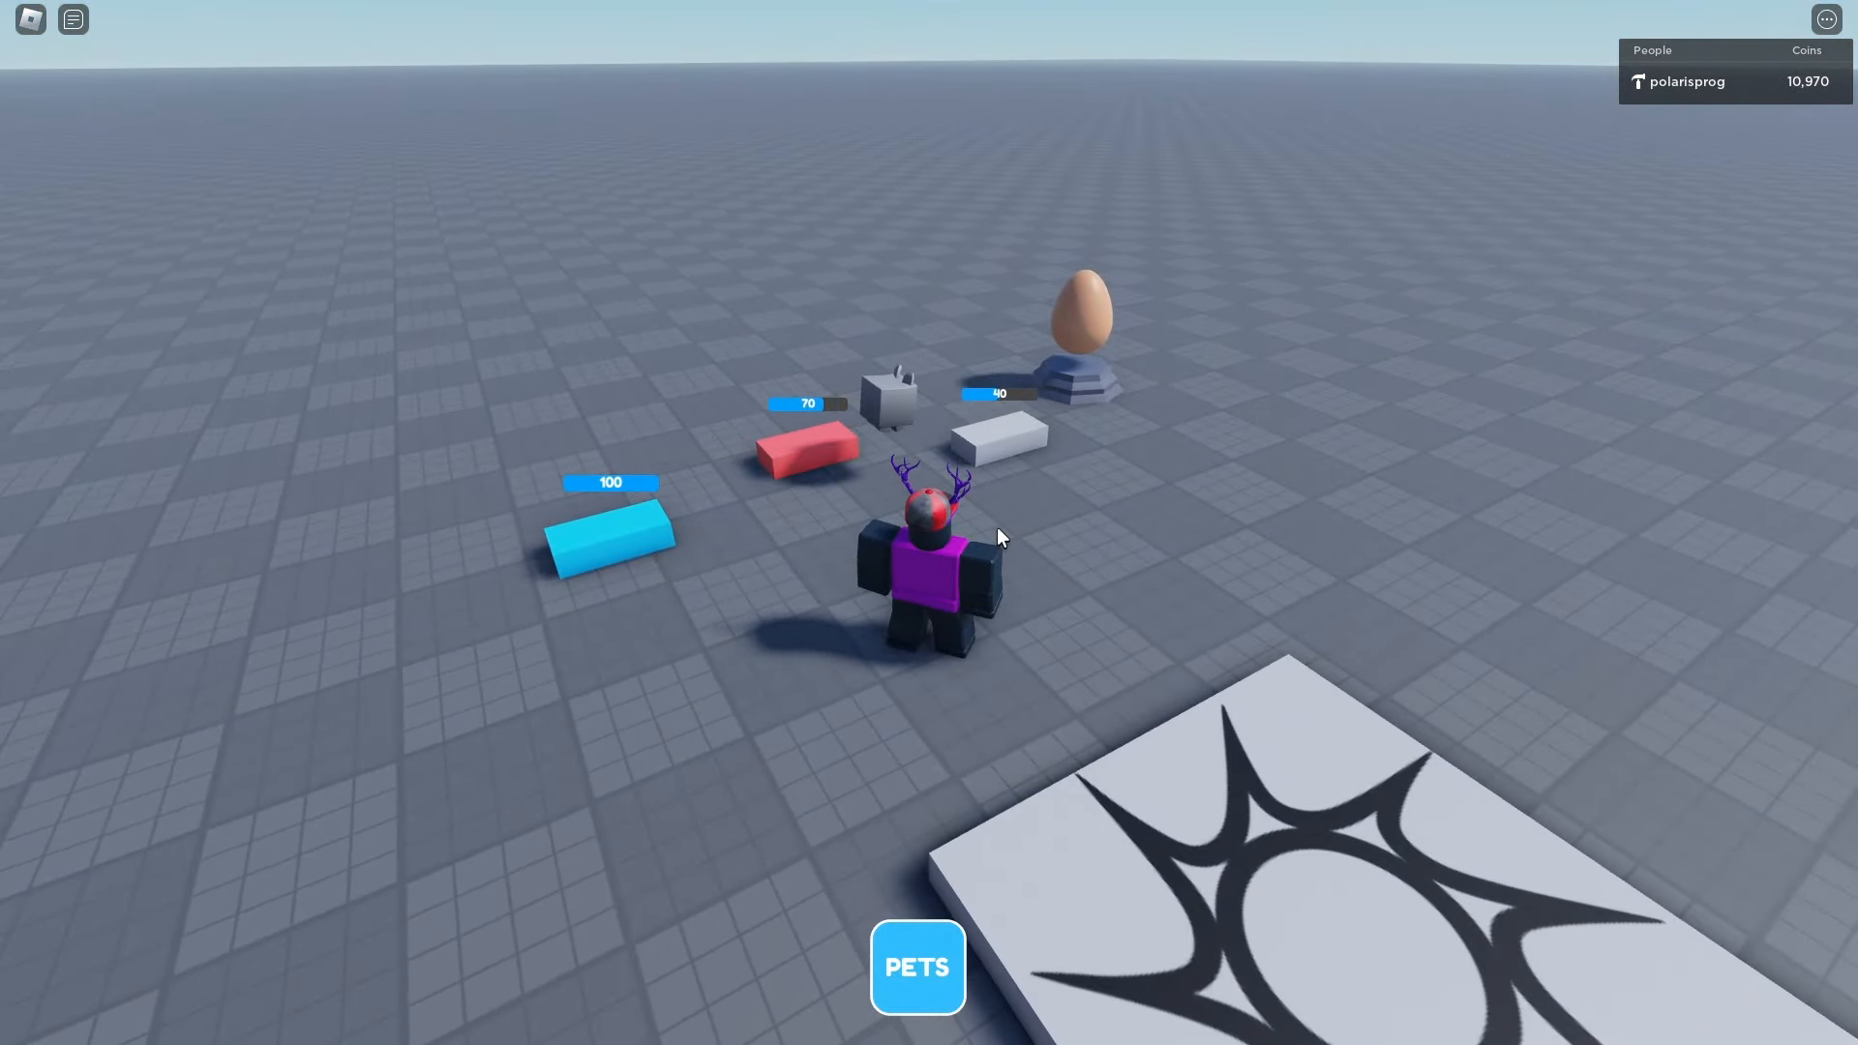
pyautogui.click(649, 549)
# Walk to the egg stand and interact with the egg.
pyautogui.press('w')
pyautogui.moveTo(1196, 530); pyautogui.dragTo(1192, 521, button='right')
pyautogui.press('e')
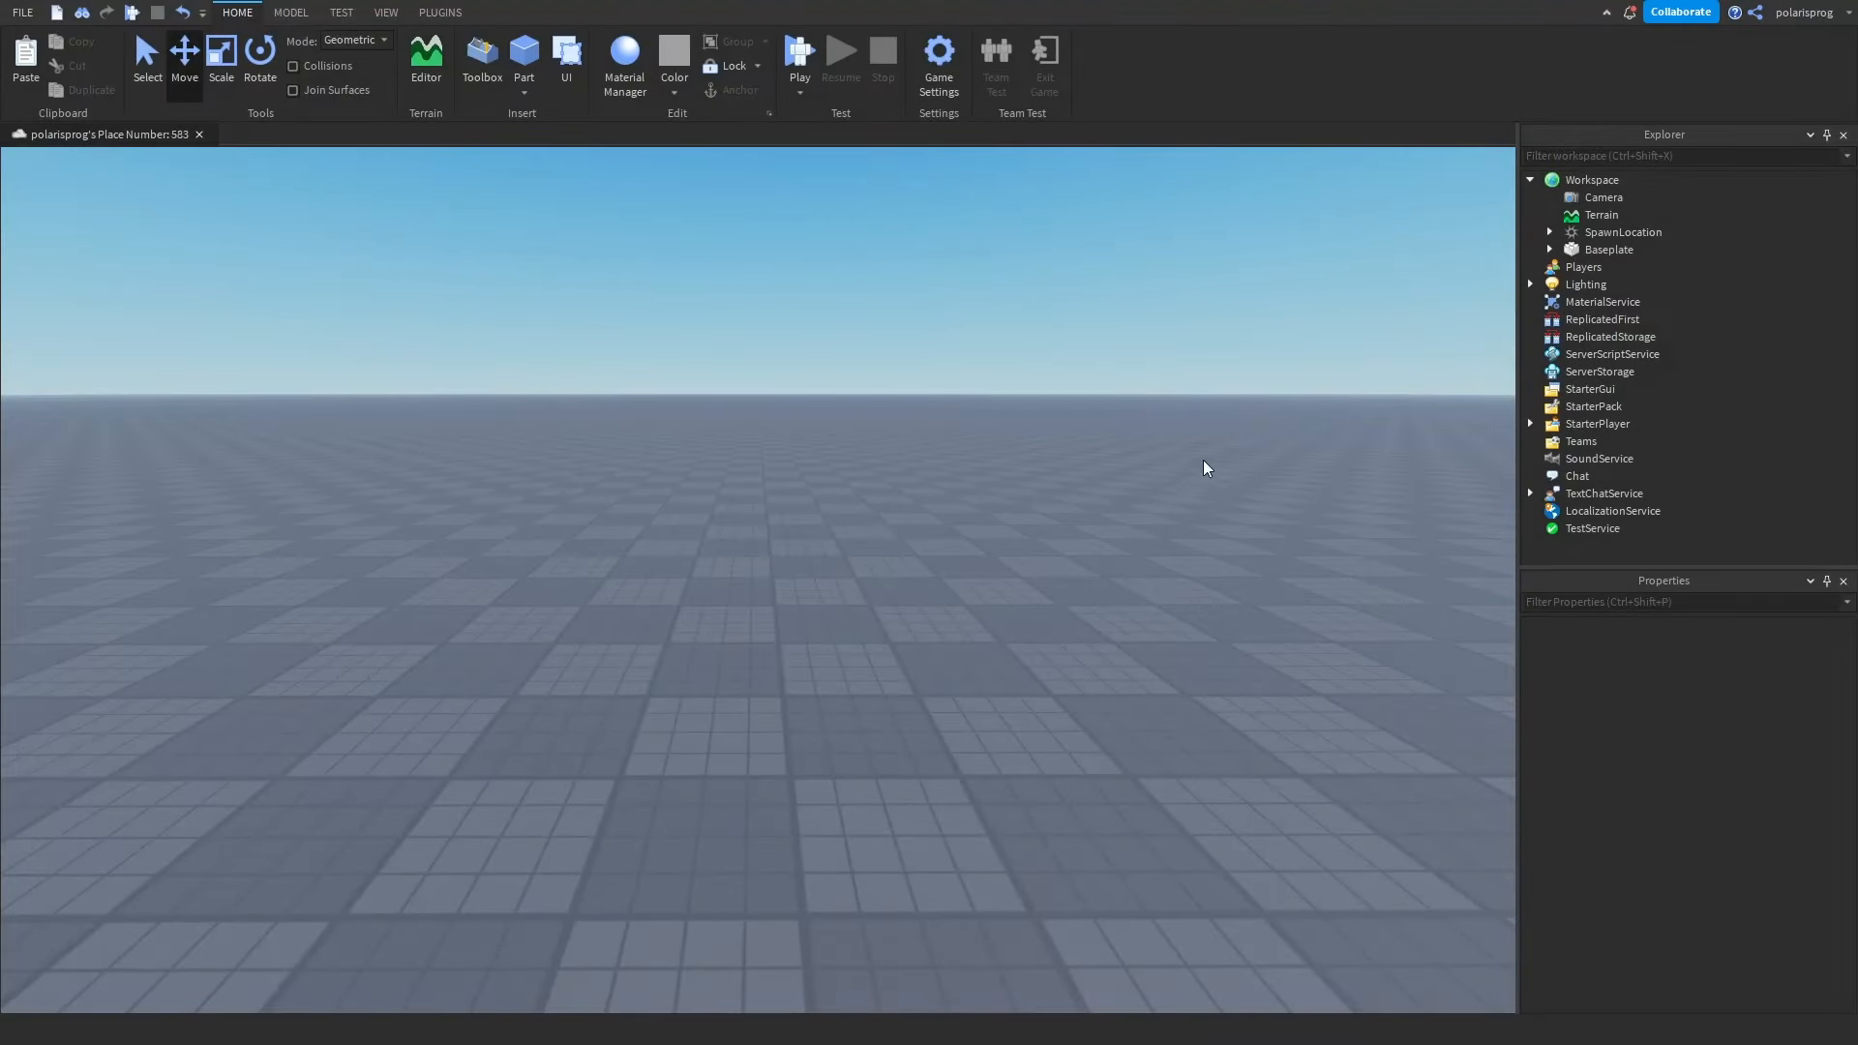
# In Roblox Studio, add a folder to the Workspace and name it MainFodler_Workspace.
pyautogui.moveTo(1632, 182)
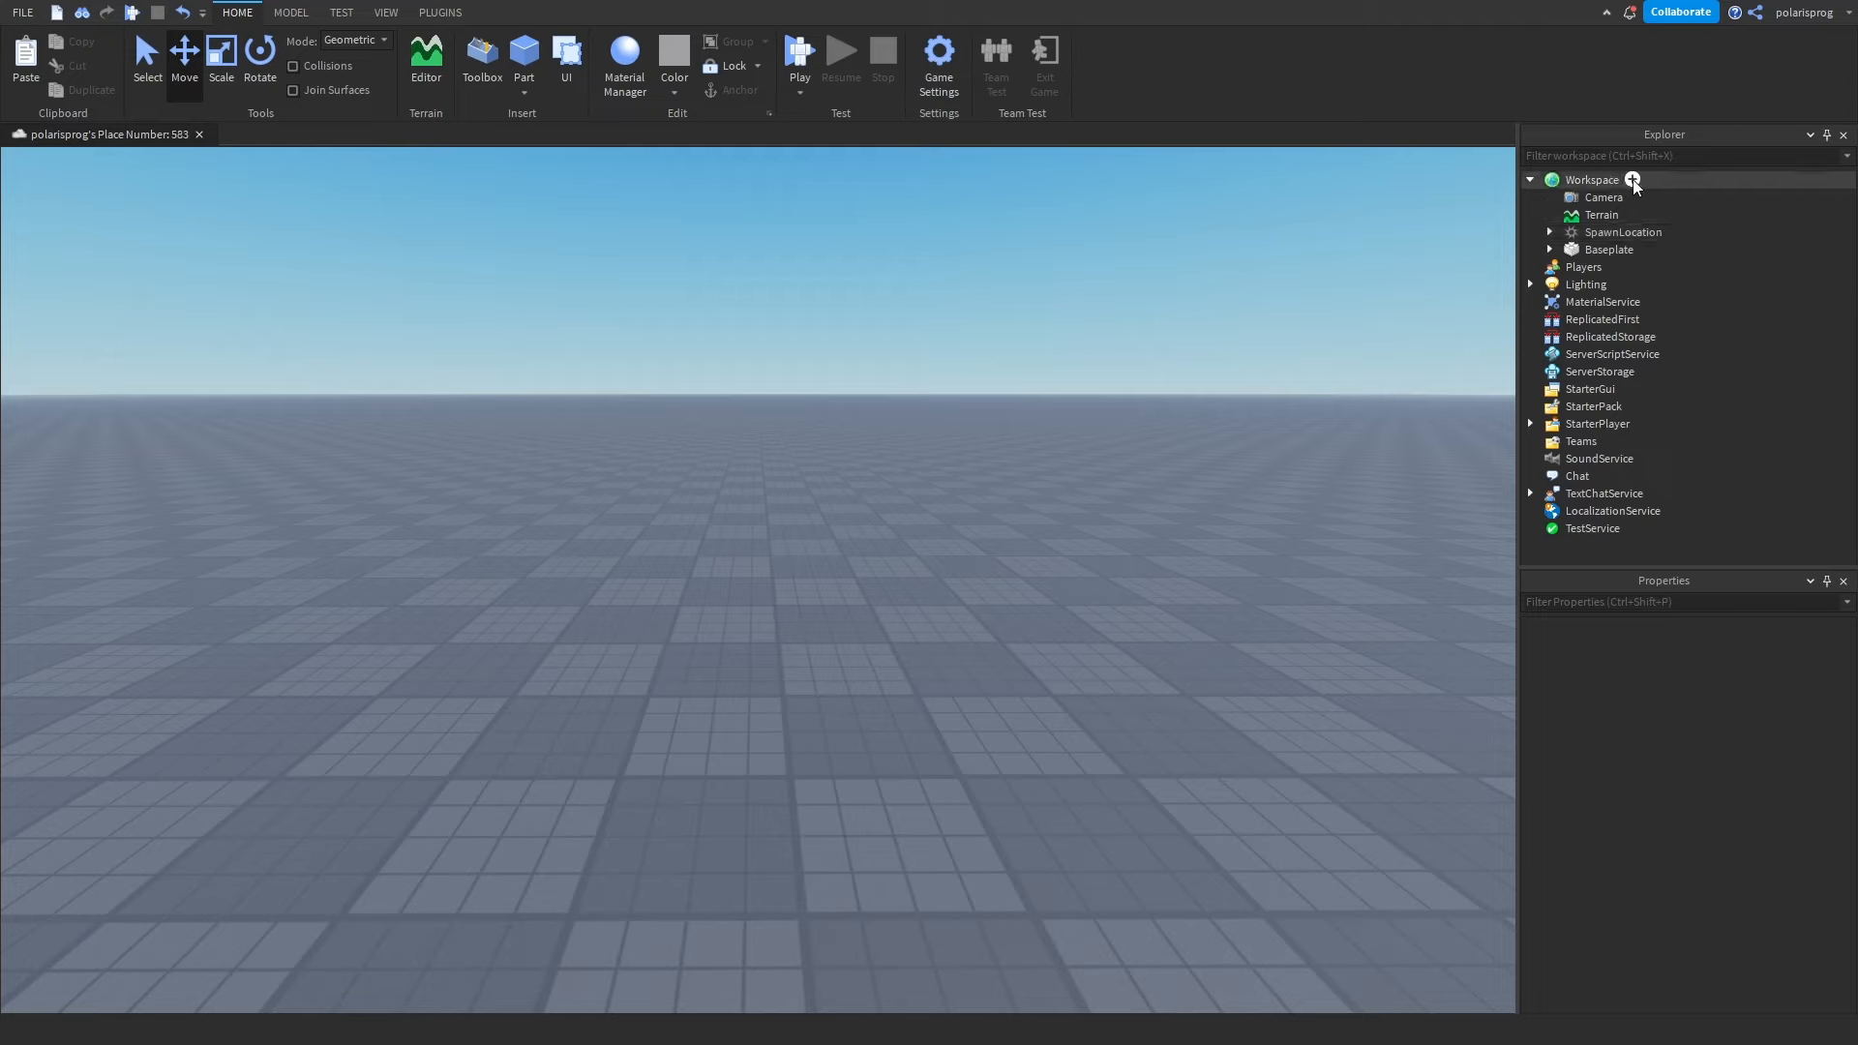
pyautogui.click(1630, 182)
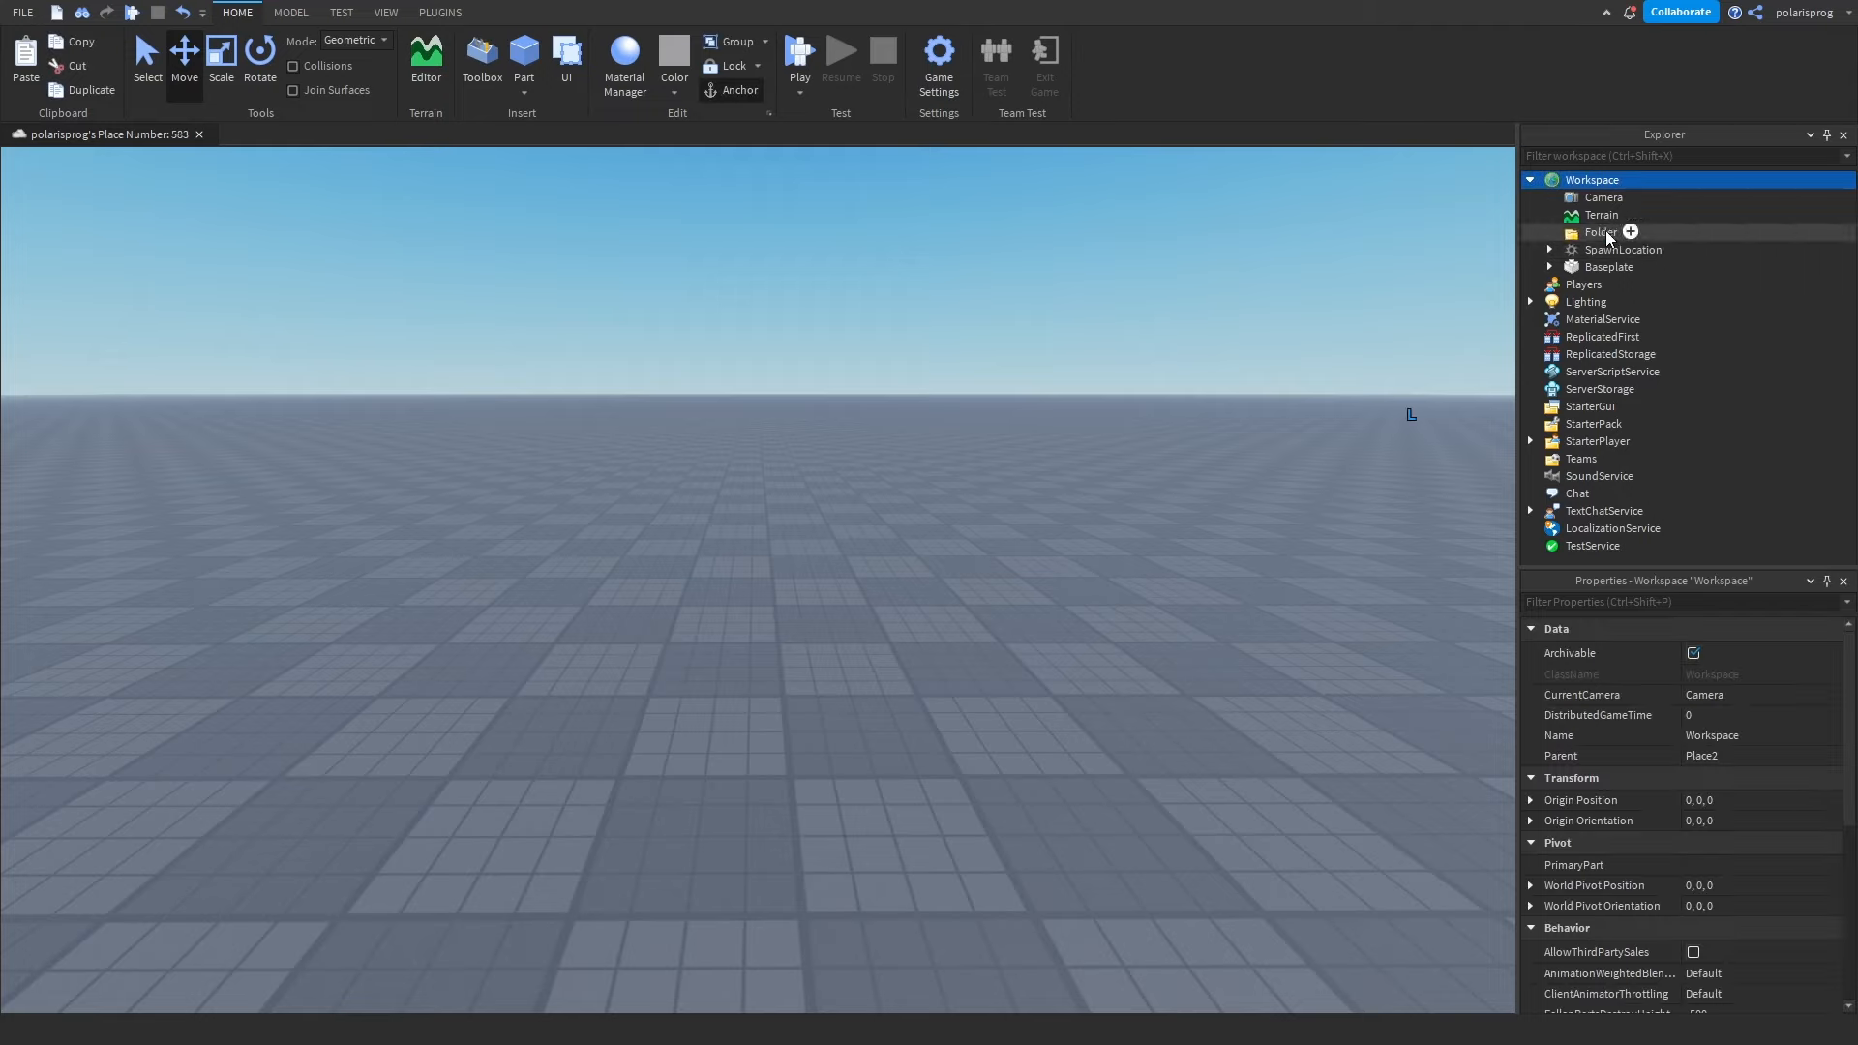
pyautogui.click(1722, 697)
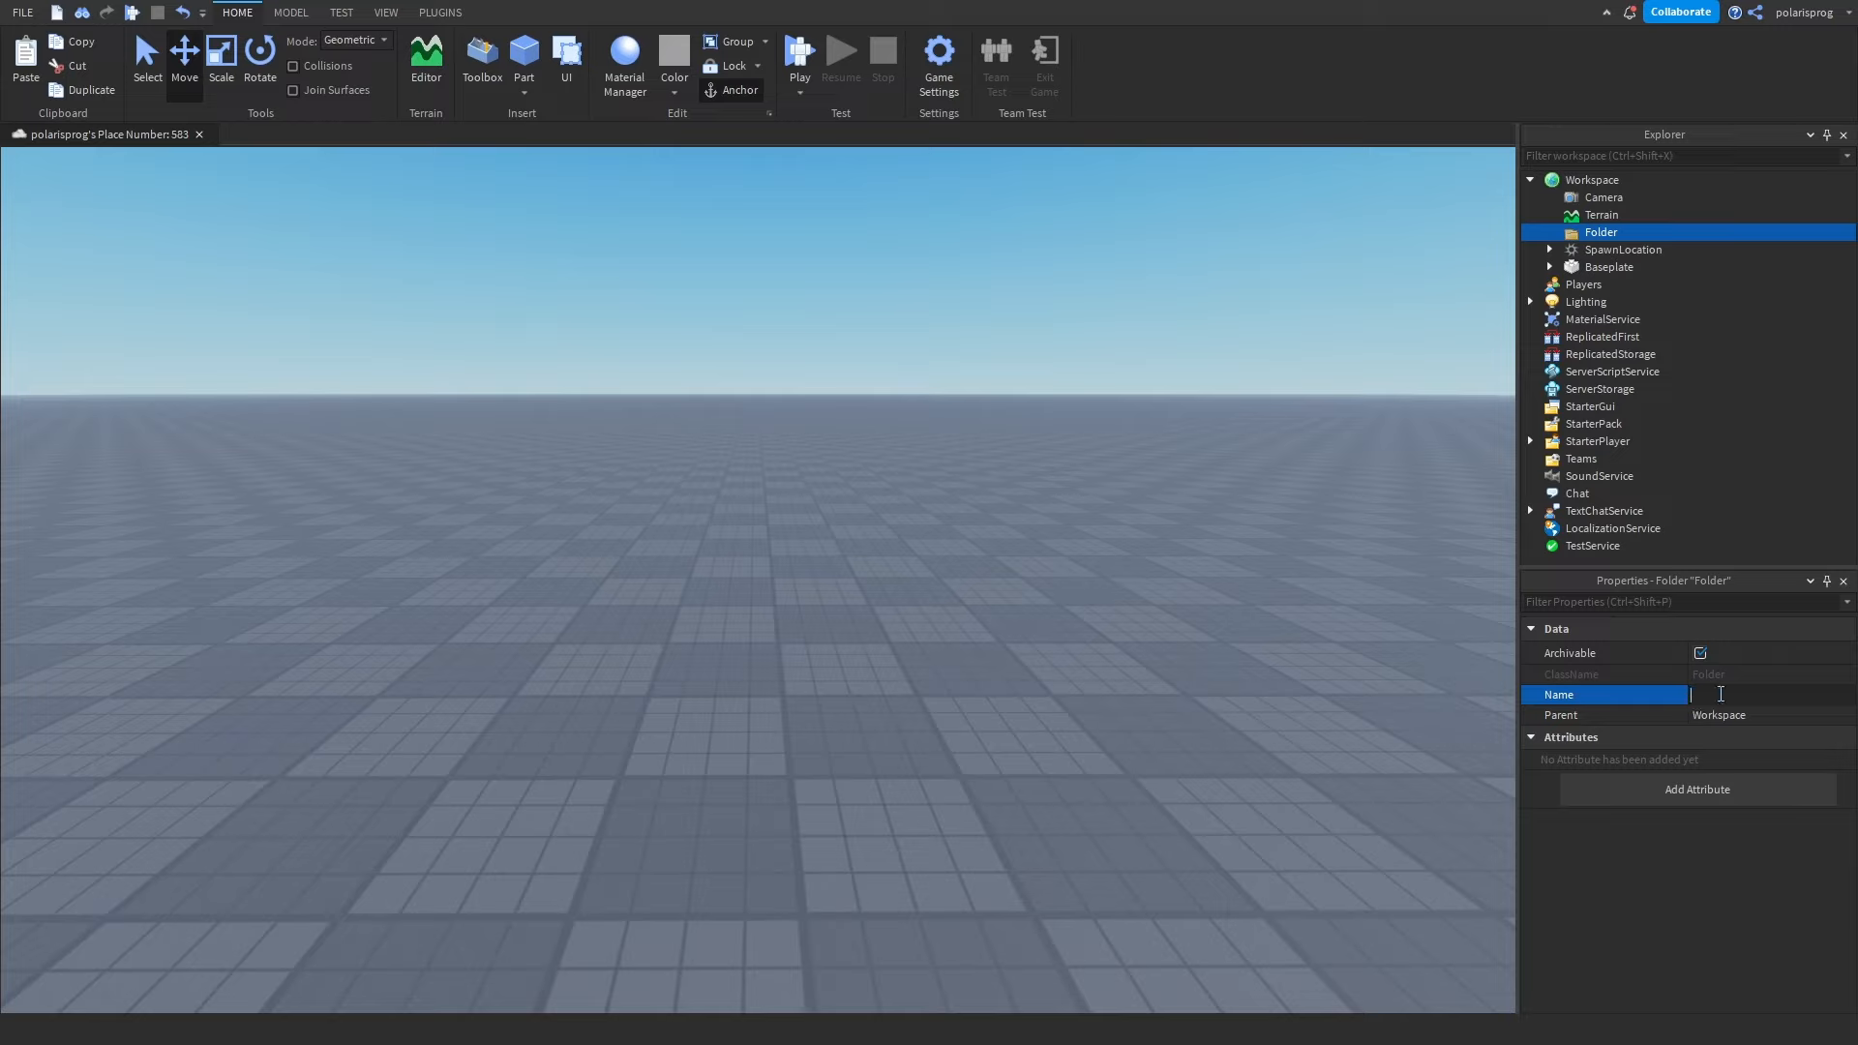
pyautogui.press('Return')
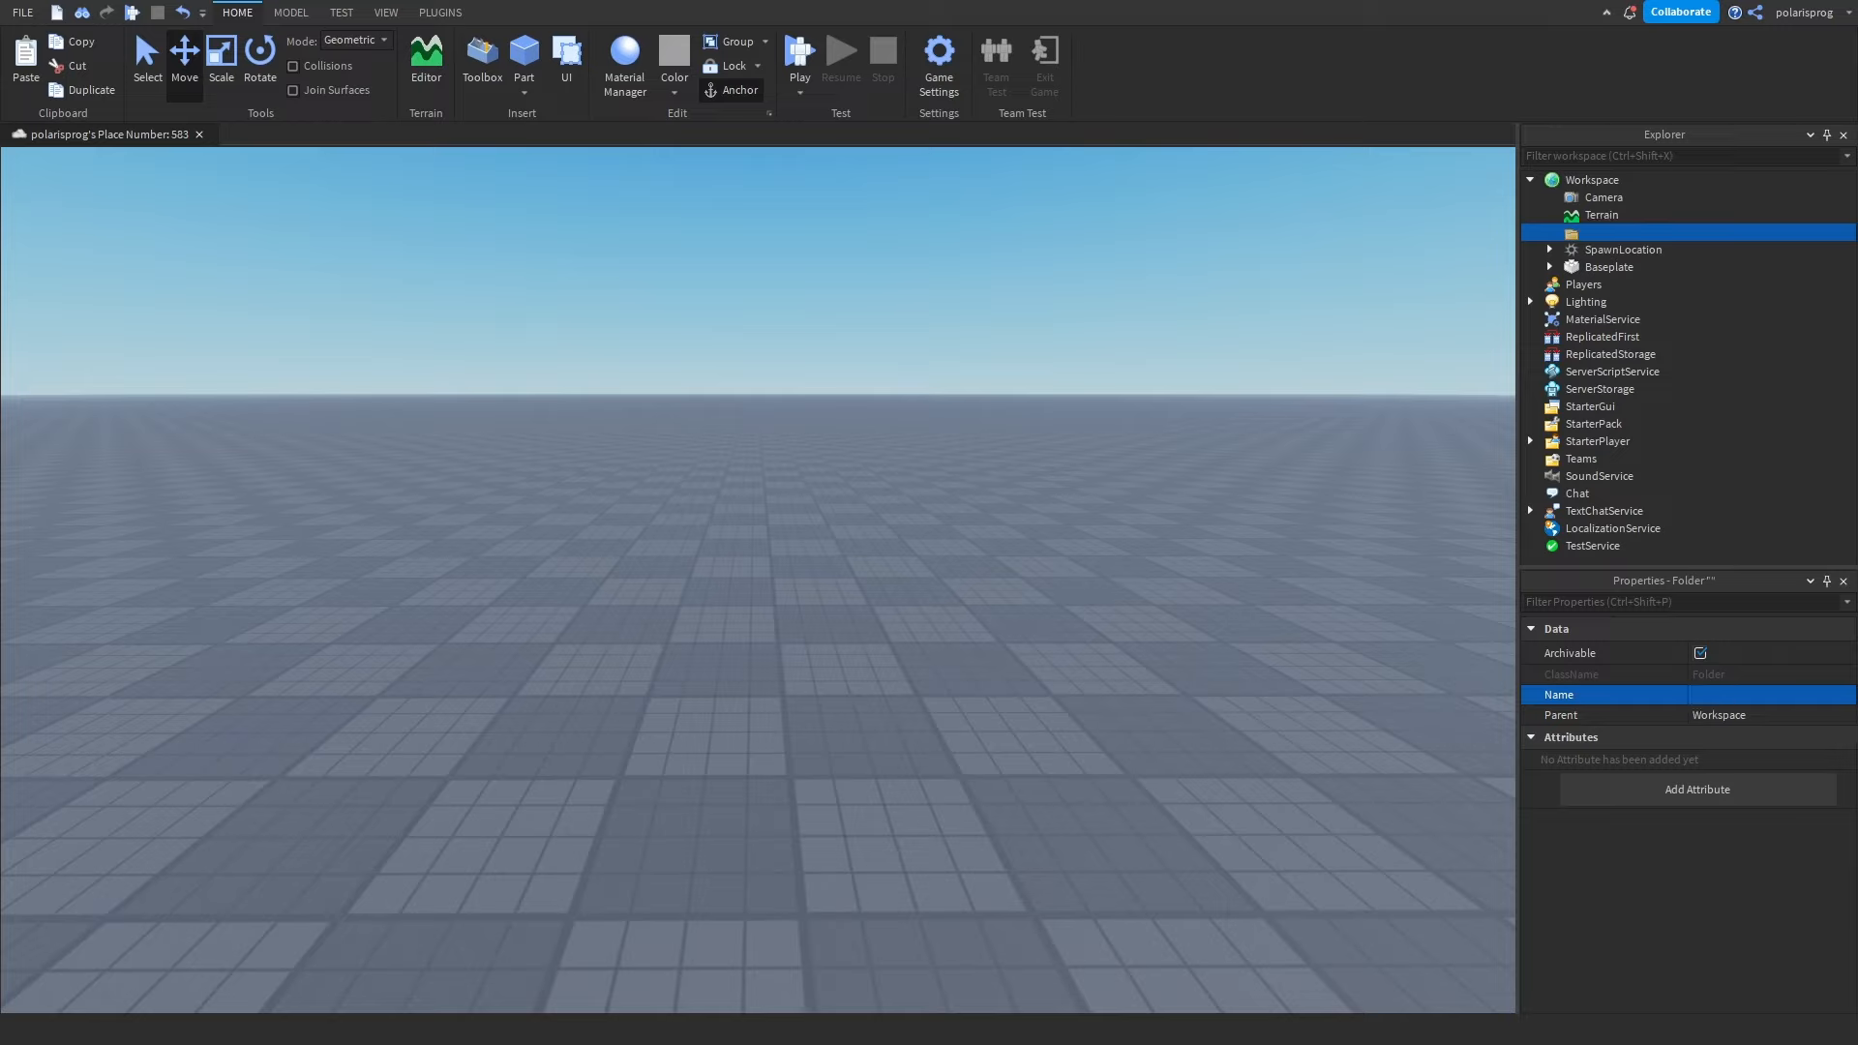
pyautogui.moveTo(1598, 239)
pyautogui.write('MainFodler_Workspace')
pyautogui.press('Return')
pyautogui.click(1694, 695)
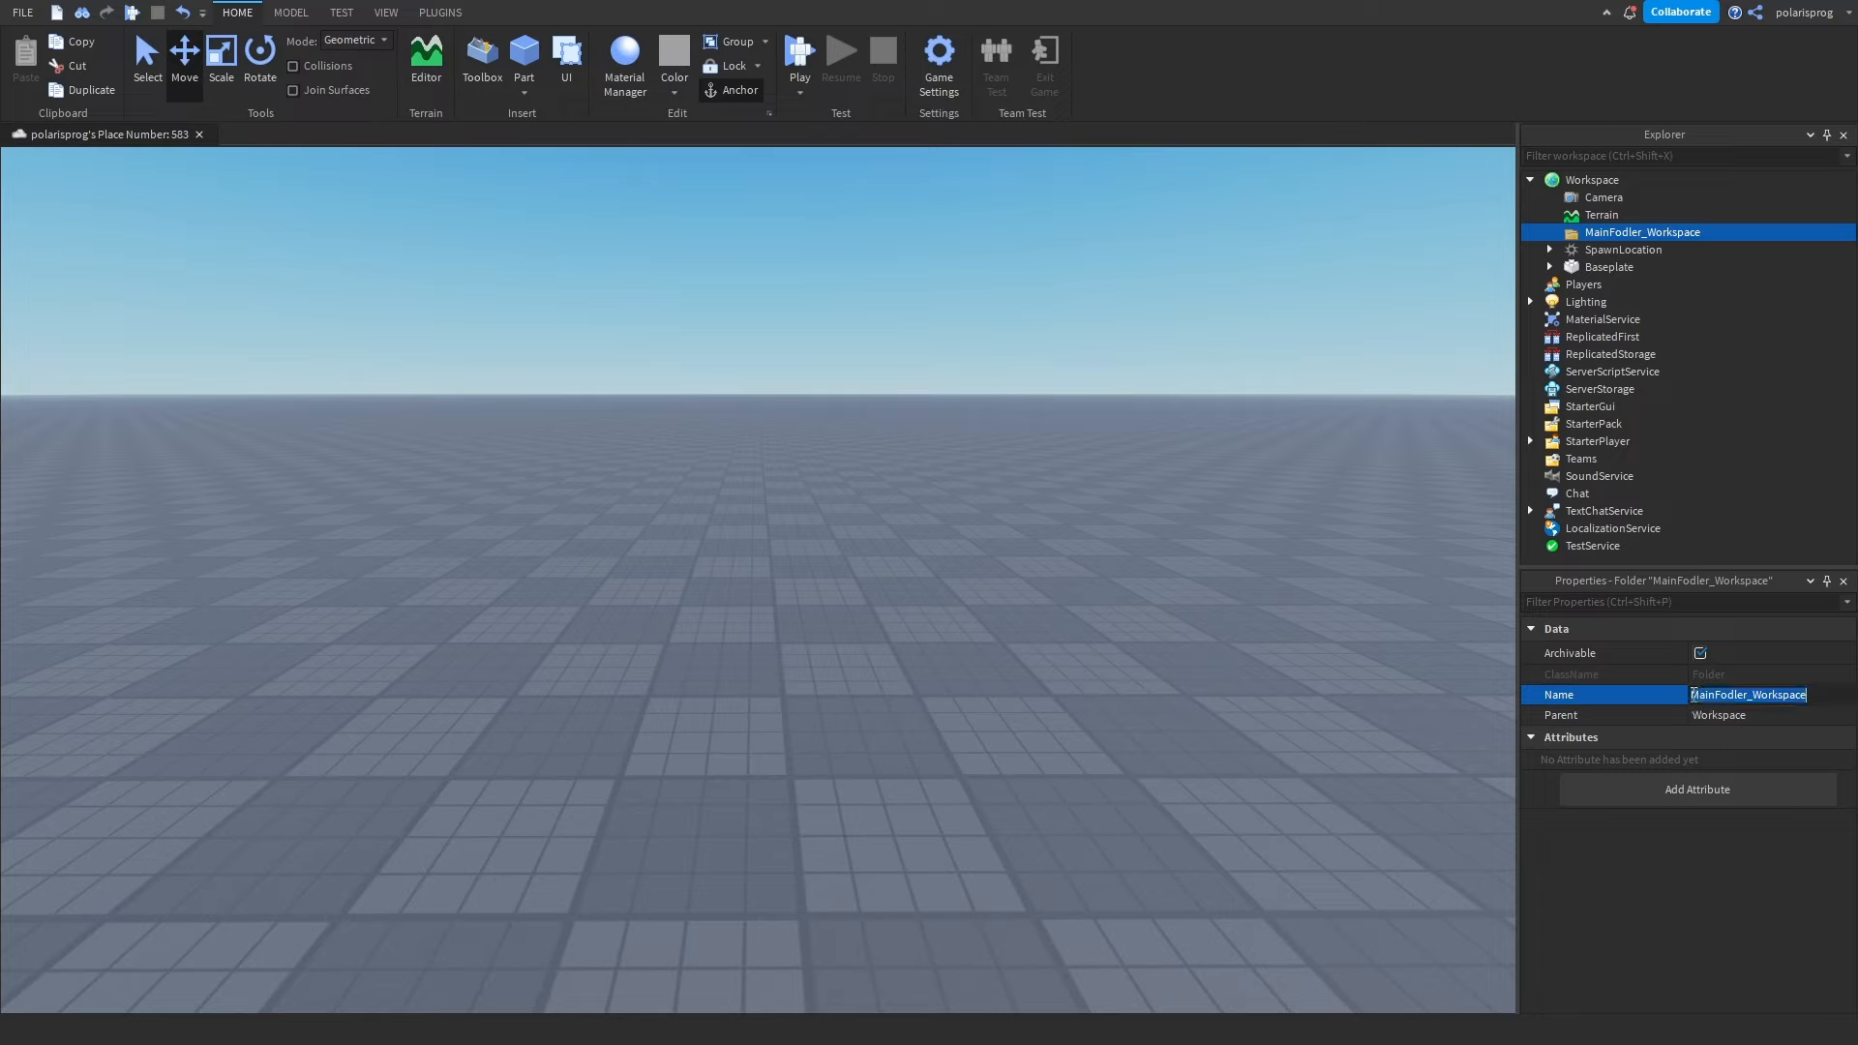
pyautogui.click(1656, 685)
# Add a folder named Drops inside MainFodler_Workspace.
pyautogui.moveTo(1732, 237)
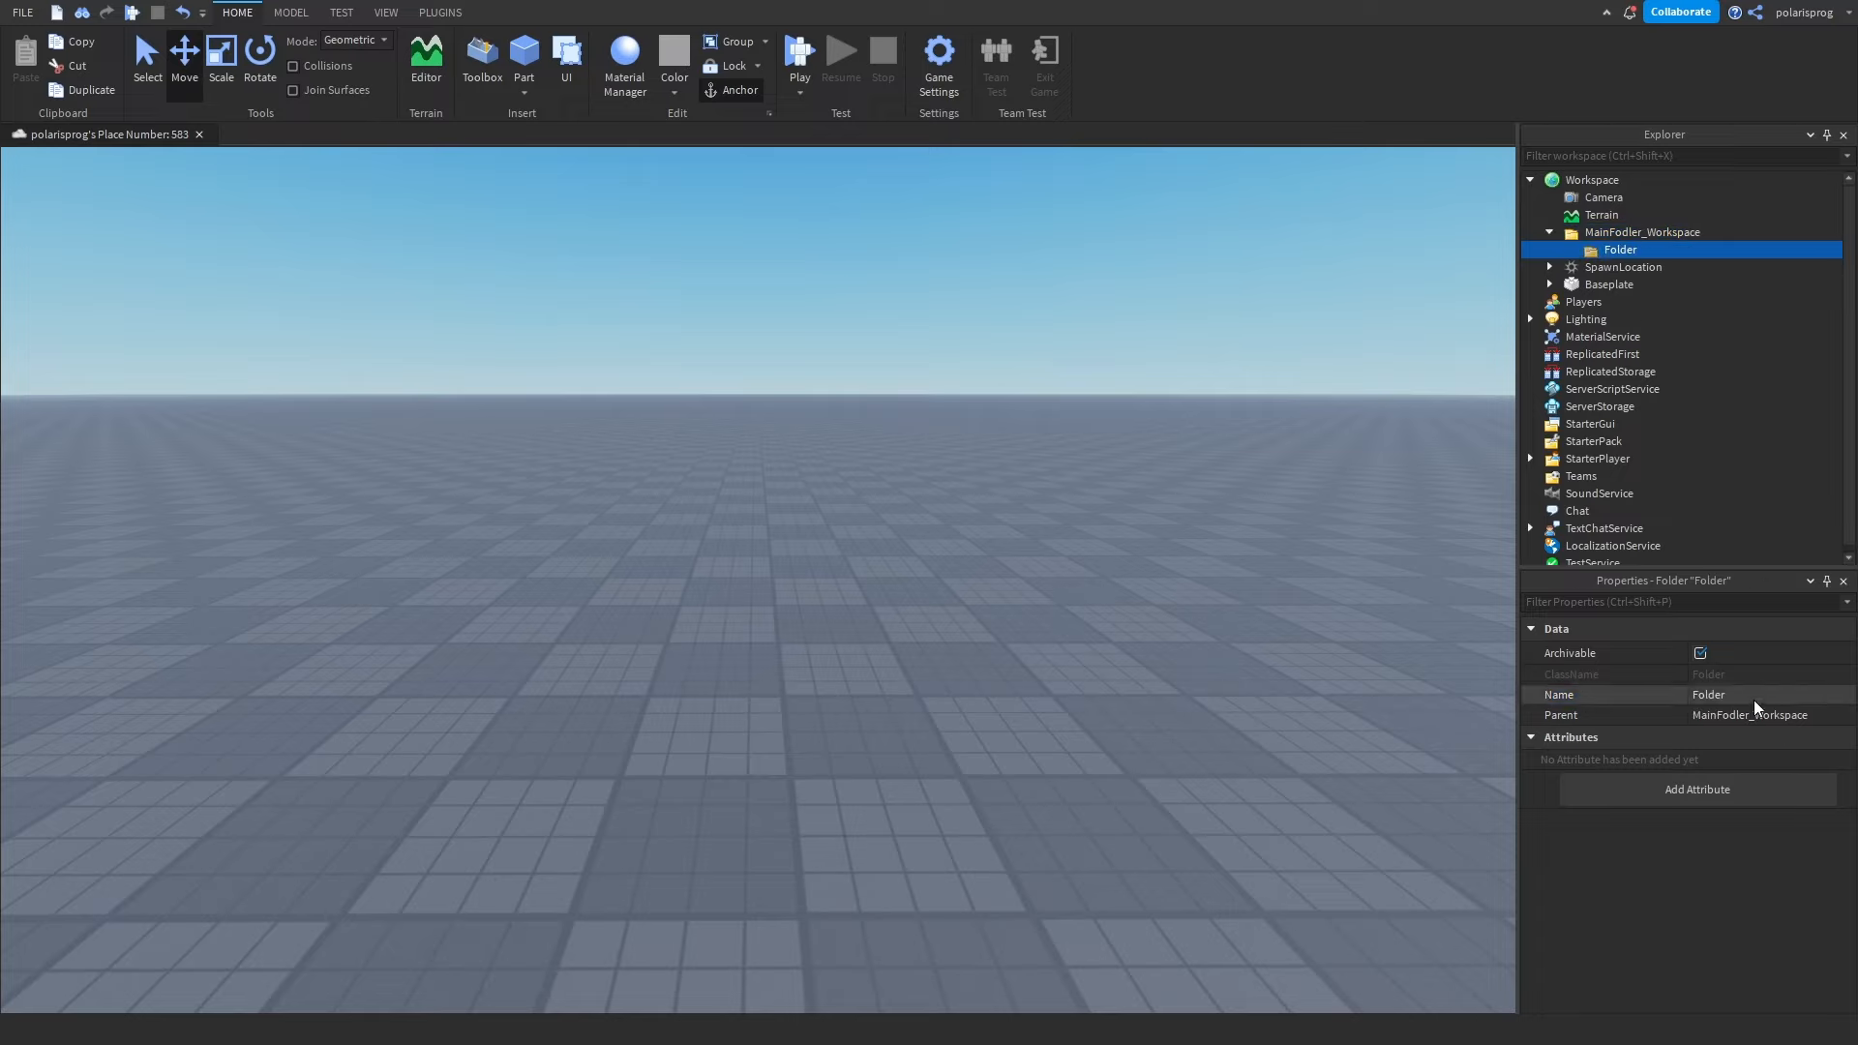
pyautogui.click(1743, 695)
pyautogui.write('Drops')
pyautogui.press('Return')
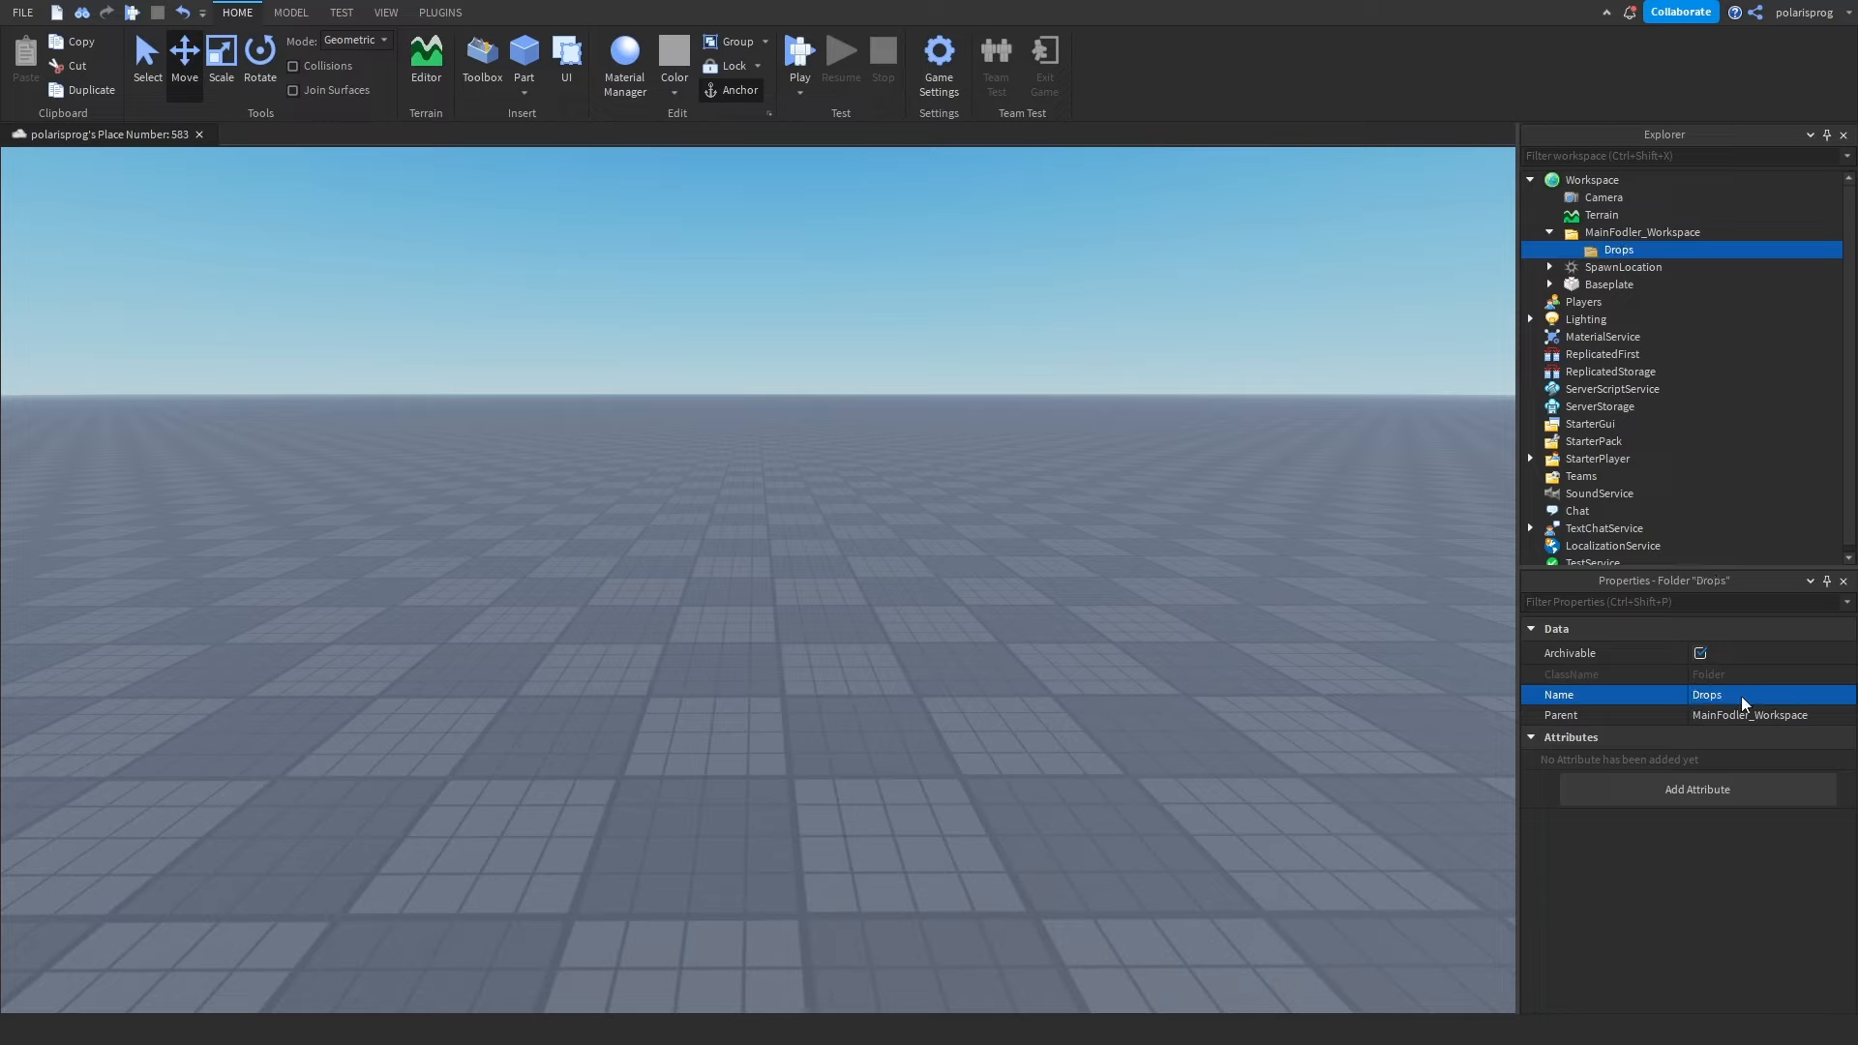
# Duplicate the Drops folder and rename the copy PlayerPets.
pyautogui.hotkey('ctrl', 'd')
pyautogui.click(1744, 692)
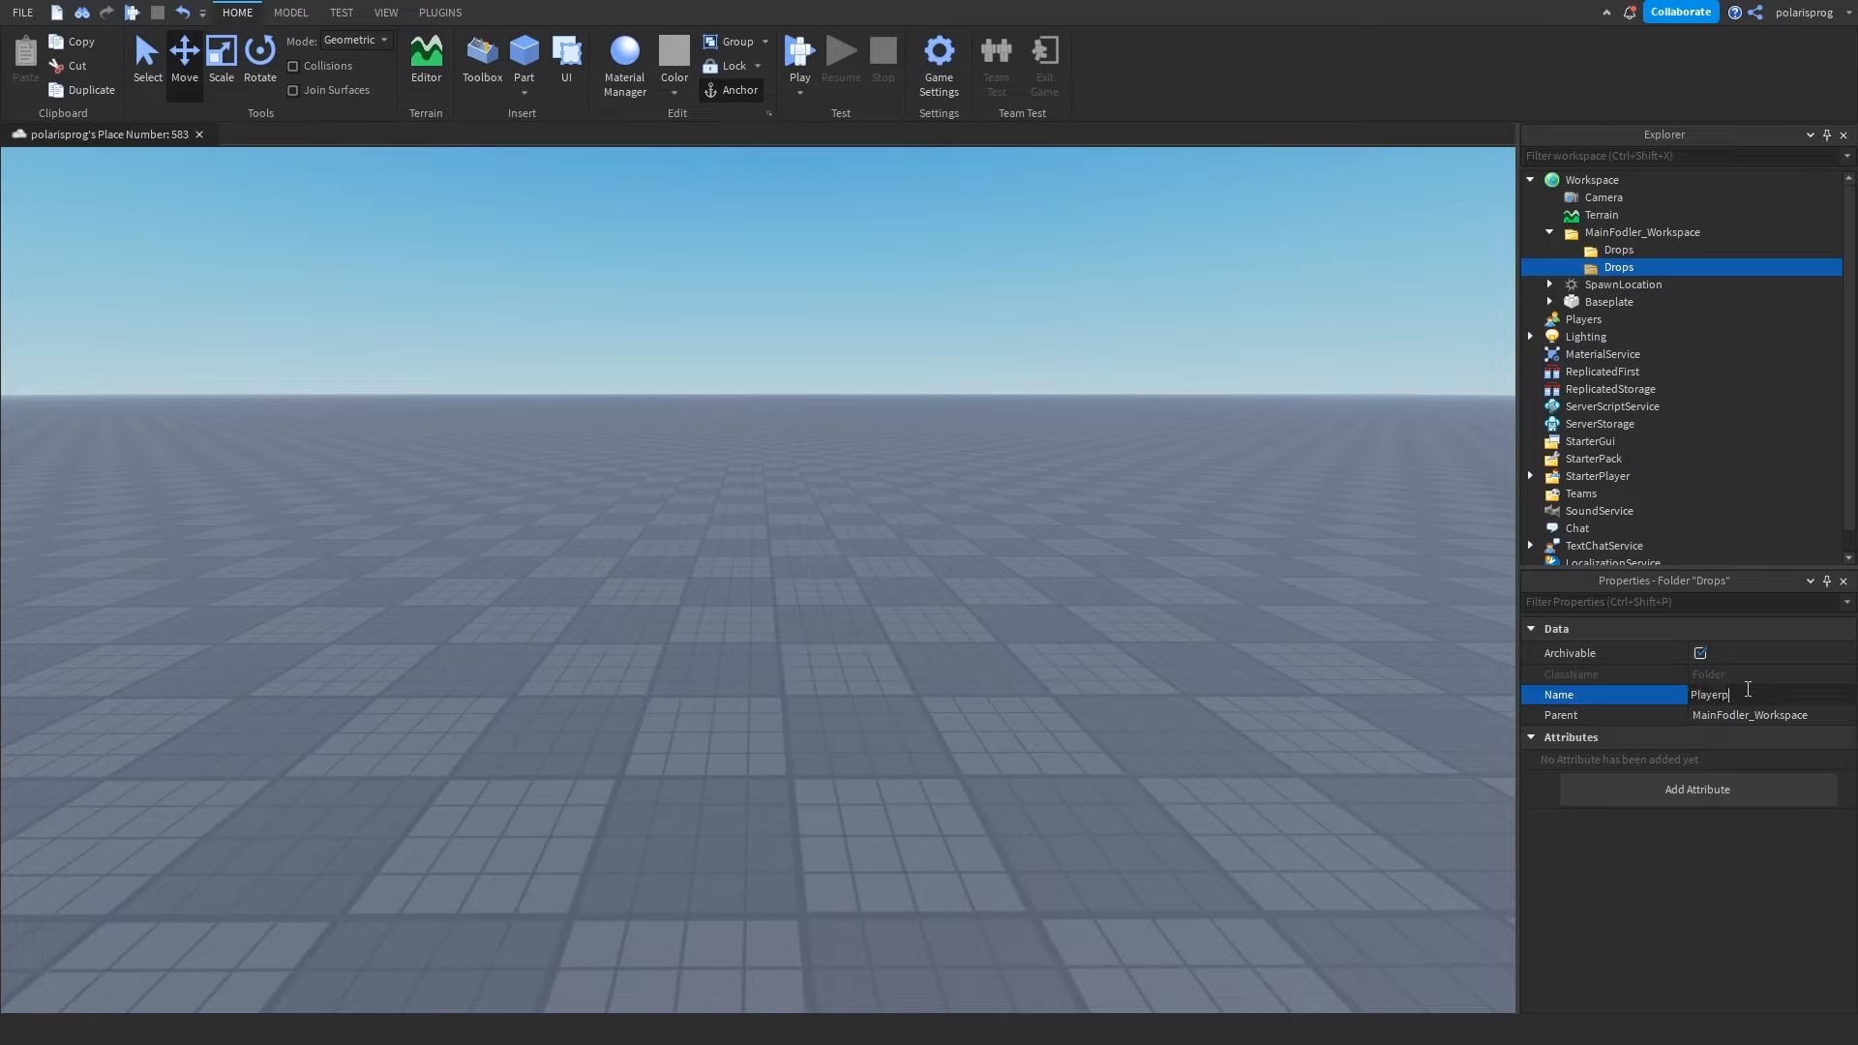
pyautogui.write('PlayerPets')
pyautogui.press('Return')
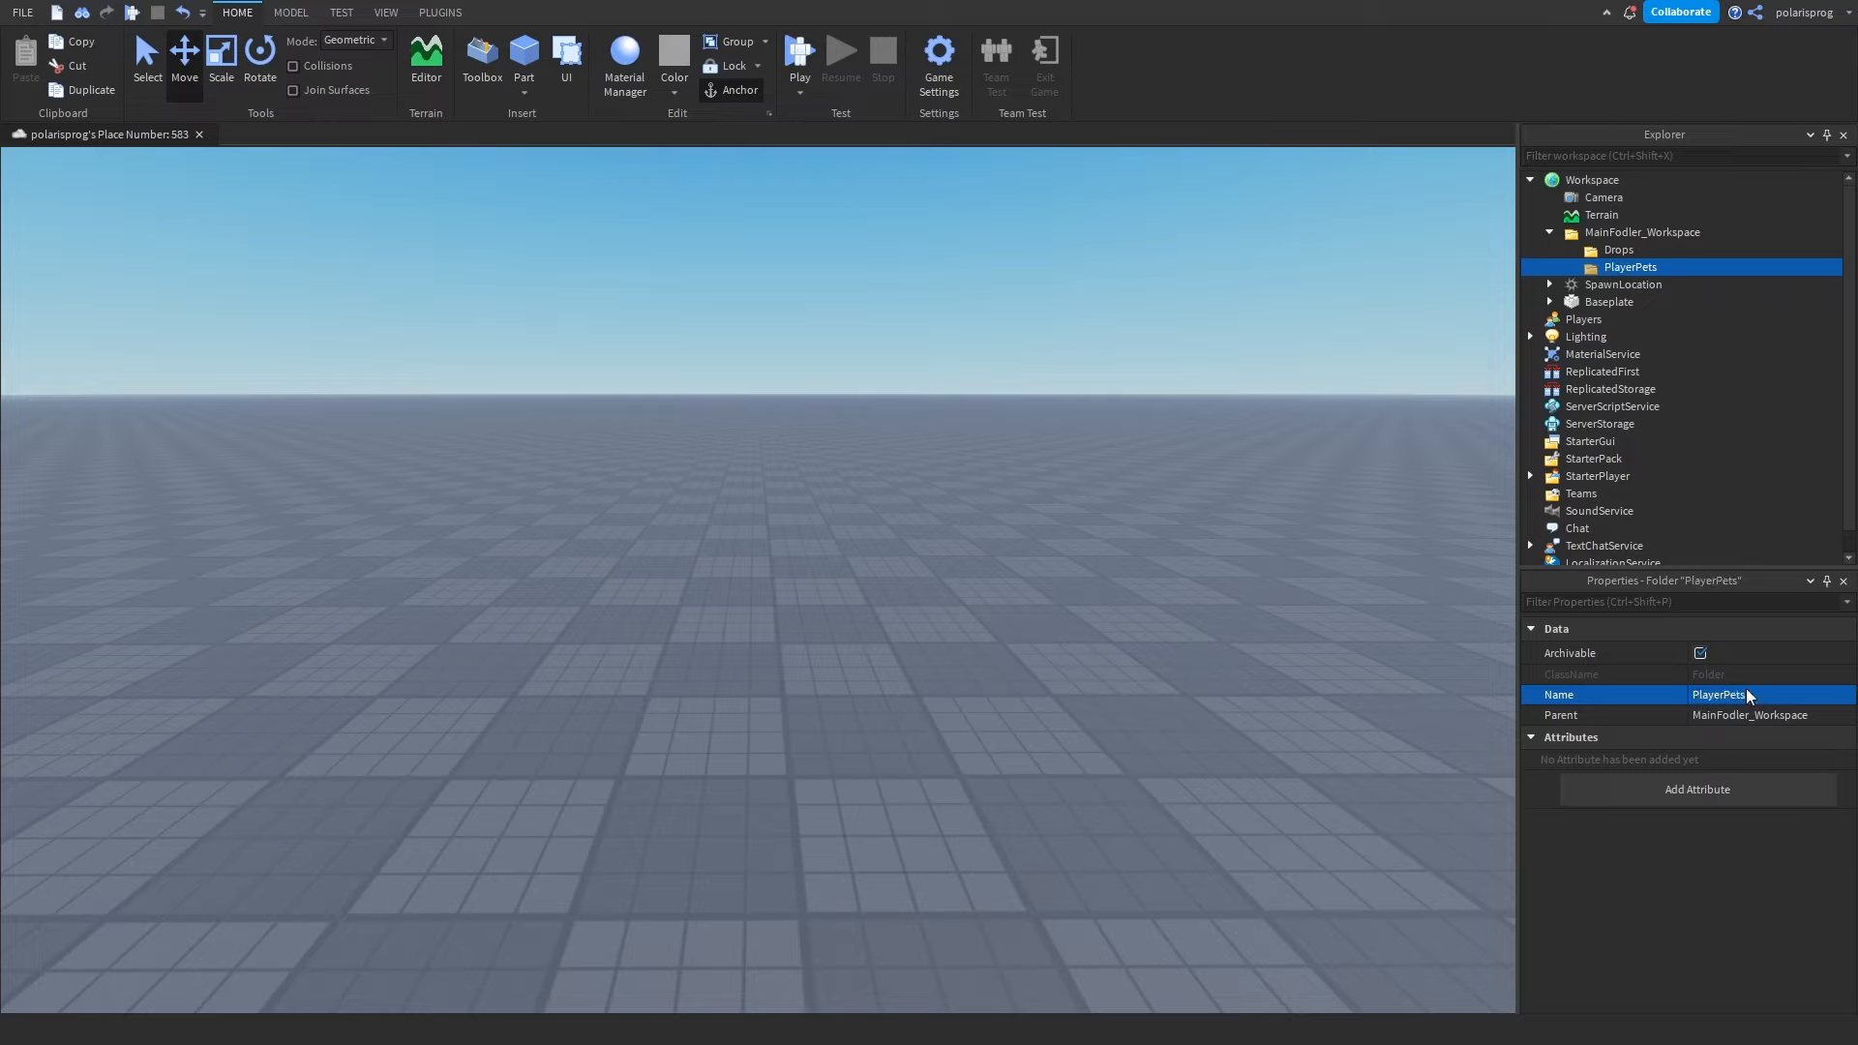
pyautogui.doubleClick(1669, 269)
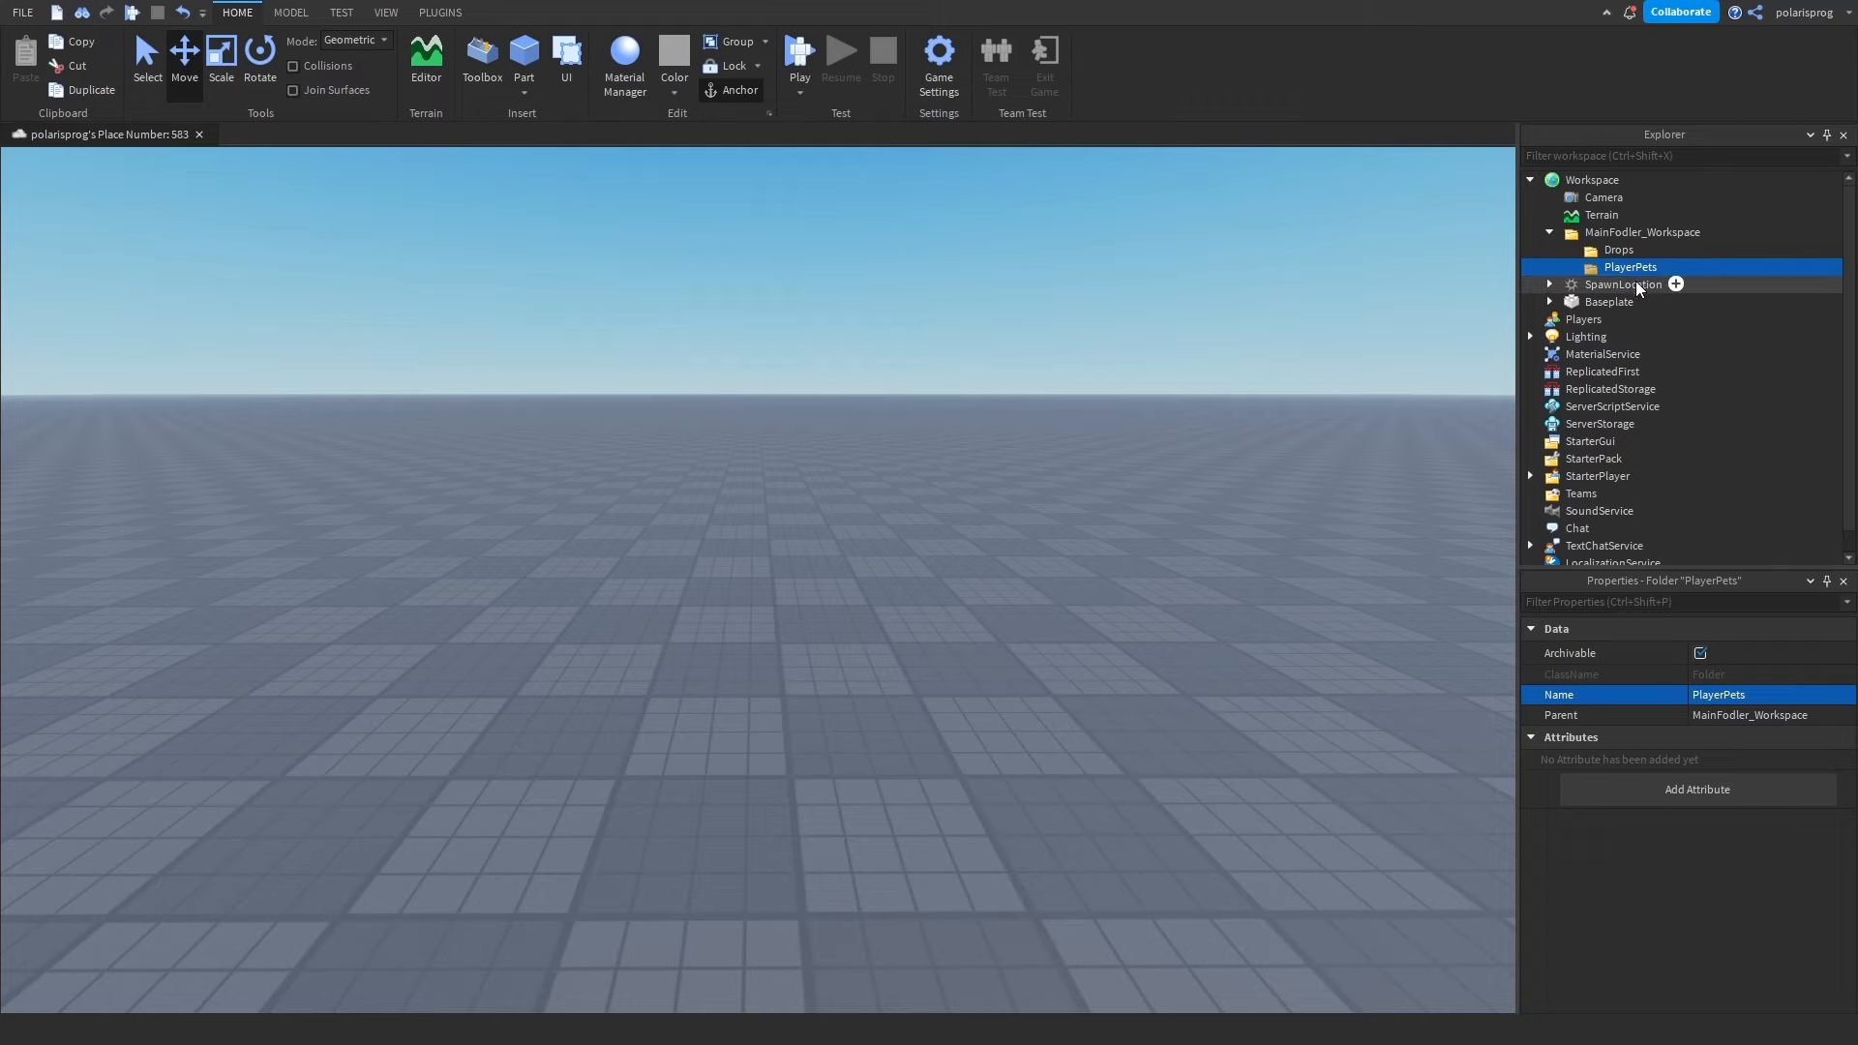
pyautogui.click(1458, 266)
pyautogui.click(1671, 267)
pyautogui.click(1645, 249)
# Insert a block part on the baseplate and set its BrickColor to Persimmon.
pyautogui.moveTo(1156, 310); pyautogui.dragTo(1158, 317, button='right')
pyautogui.click(1157, 312)
pyautogui.click(527, 56)
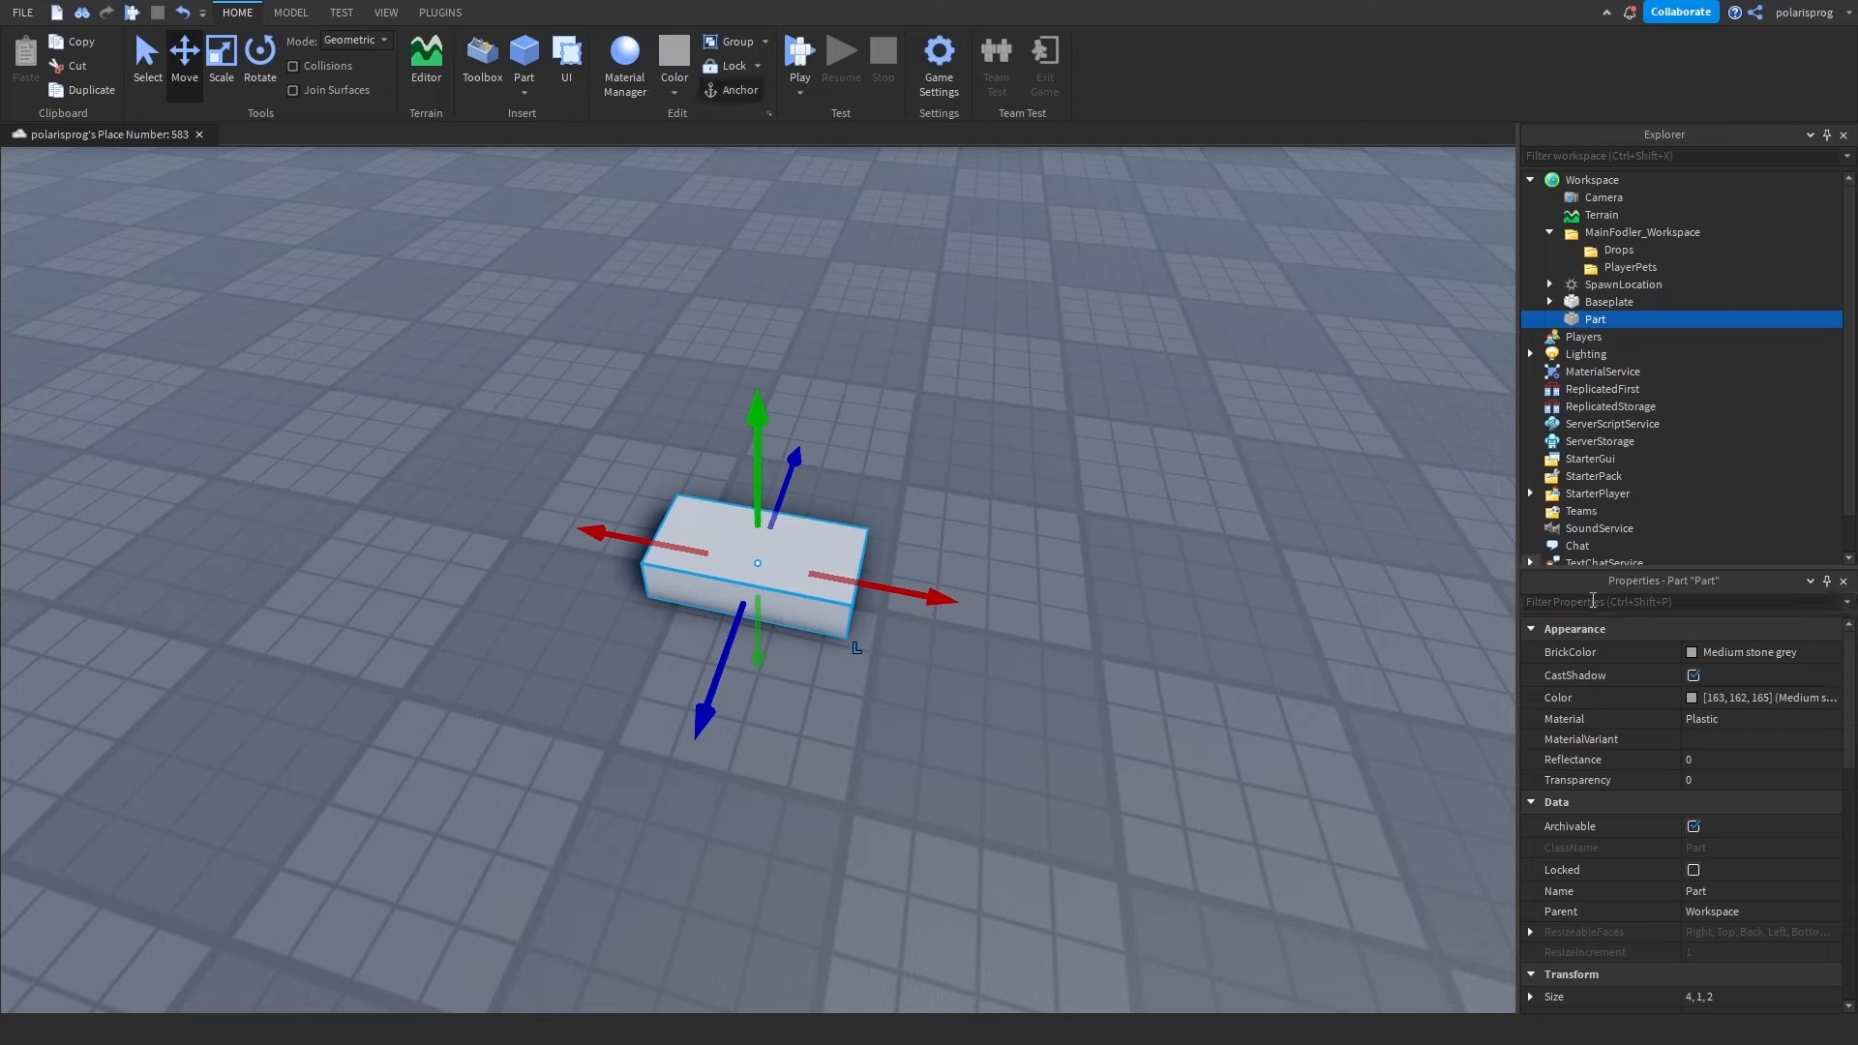
pyautogui.click(1705, 655)
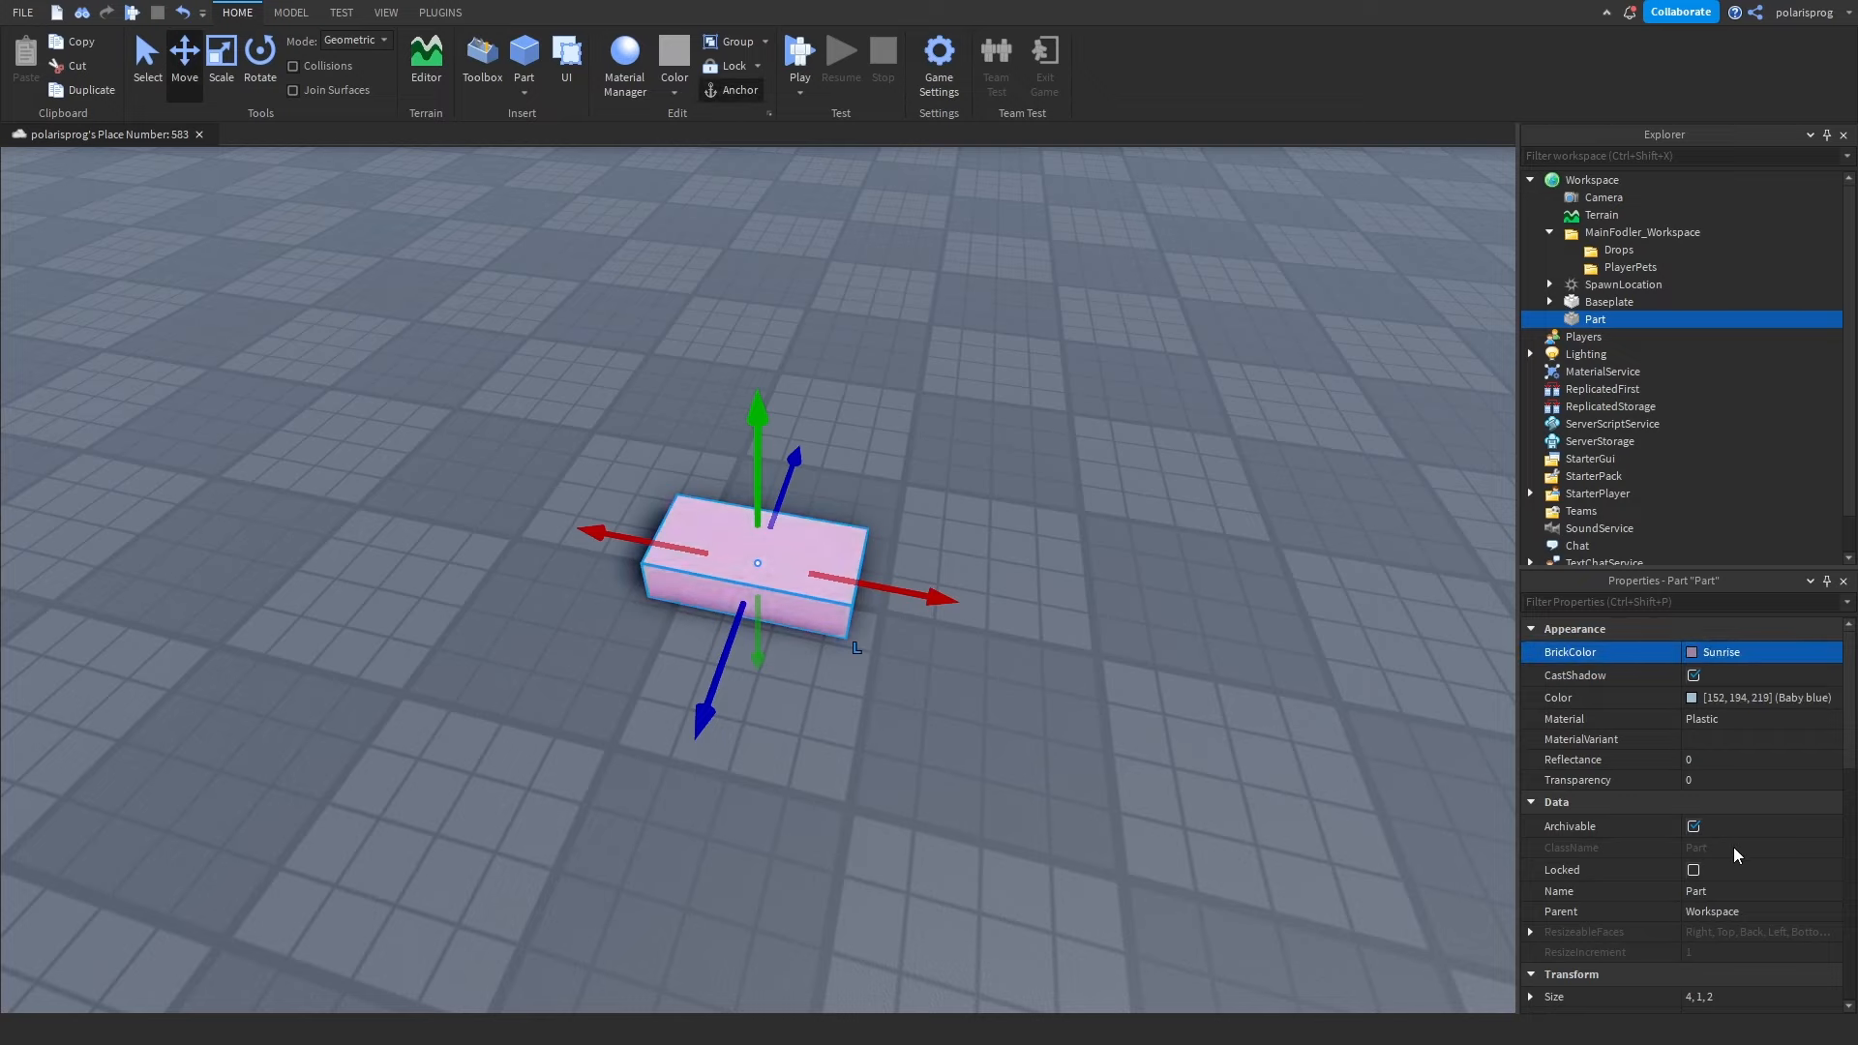
pyautogui.click(1762, 827)
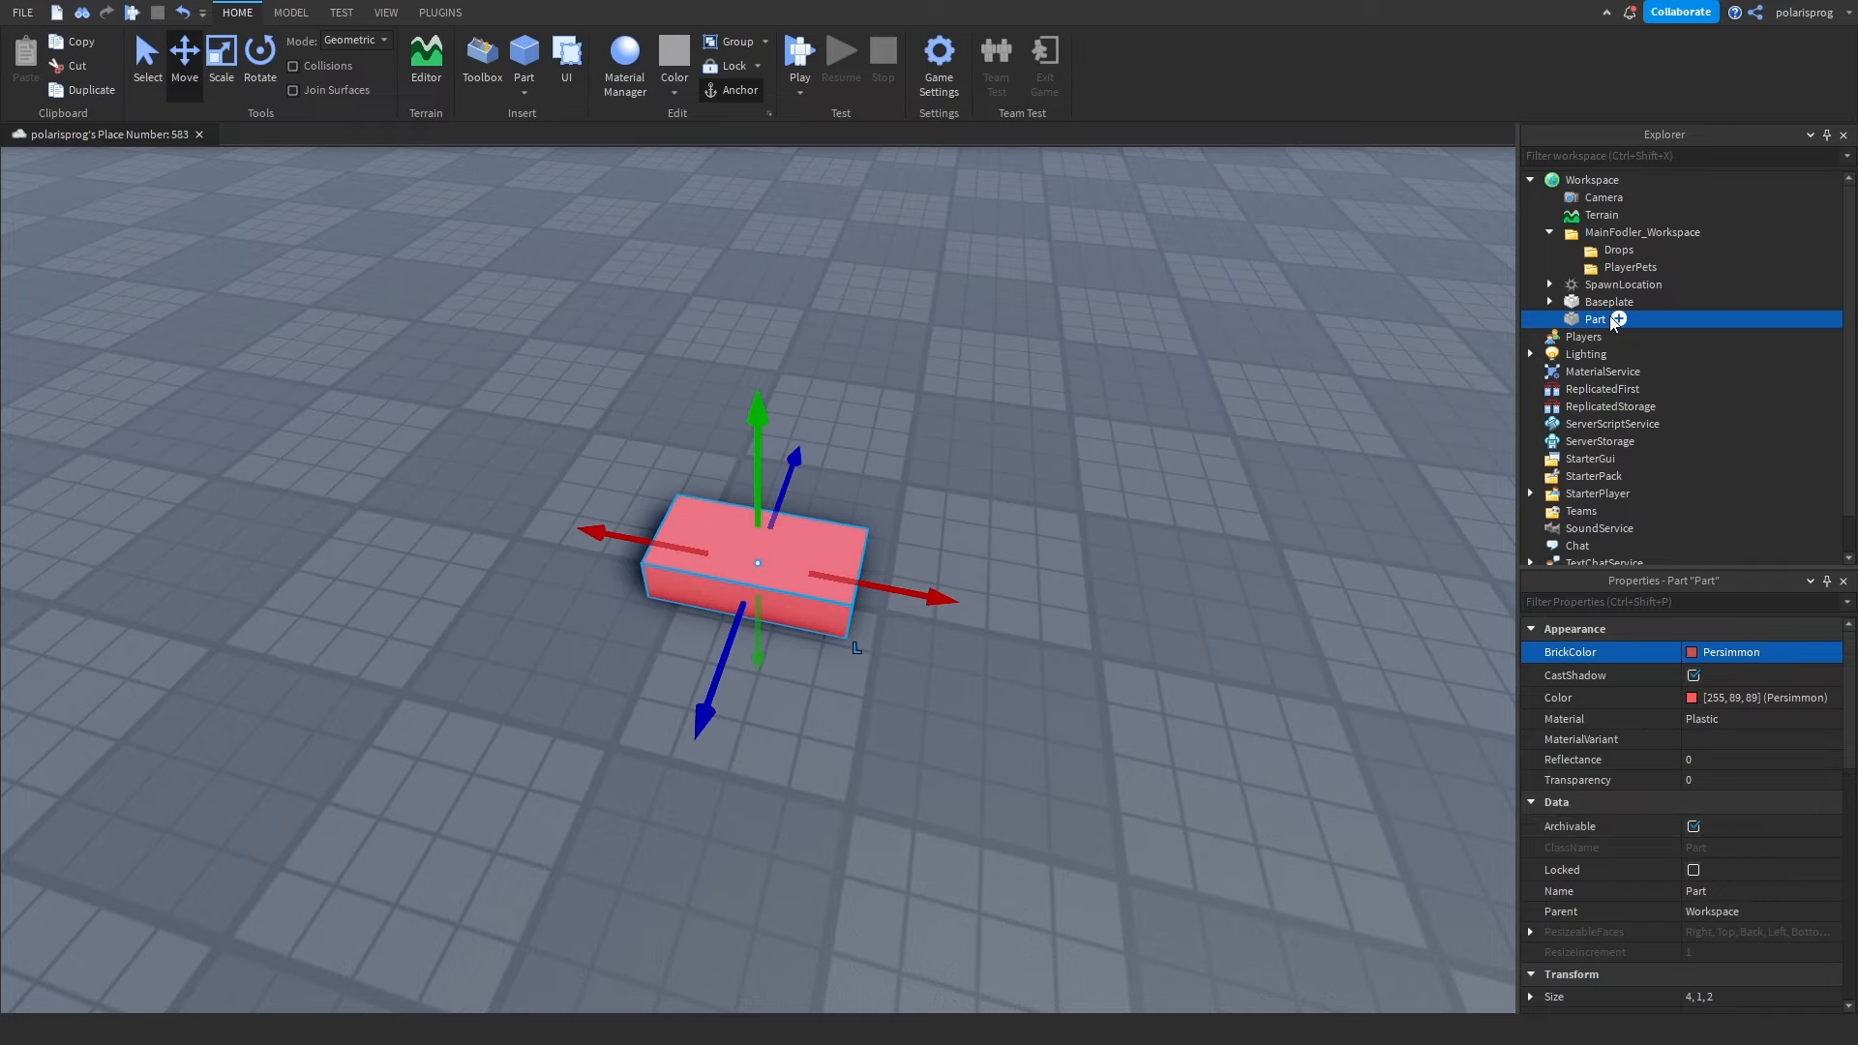
# Group the red part into a model and rename the model Red Drop.
pyautogui.moveTo(1366, 281); pyautogui.dragTo(1374, 316, button='right')
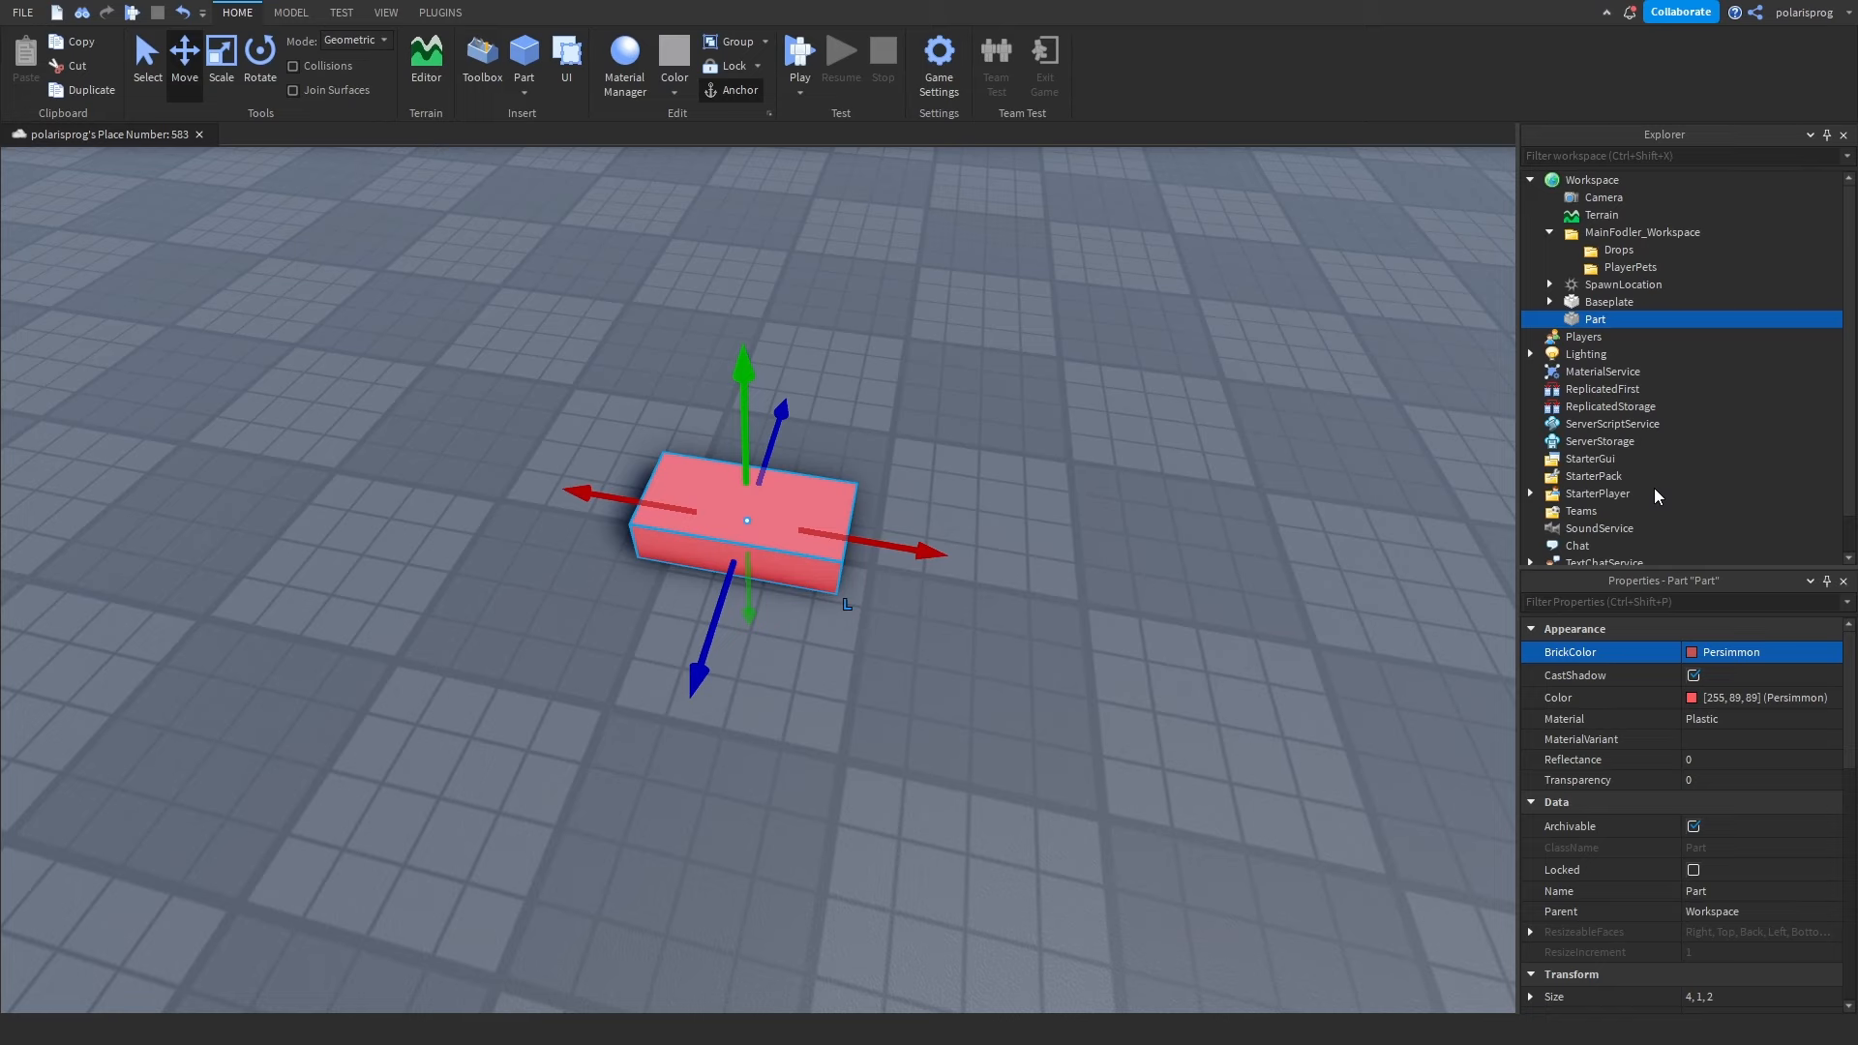
pyautogui.hotkey('ctrl', 'g')
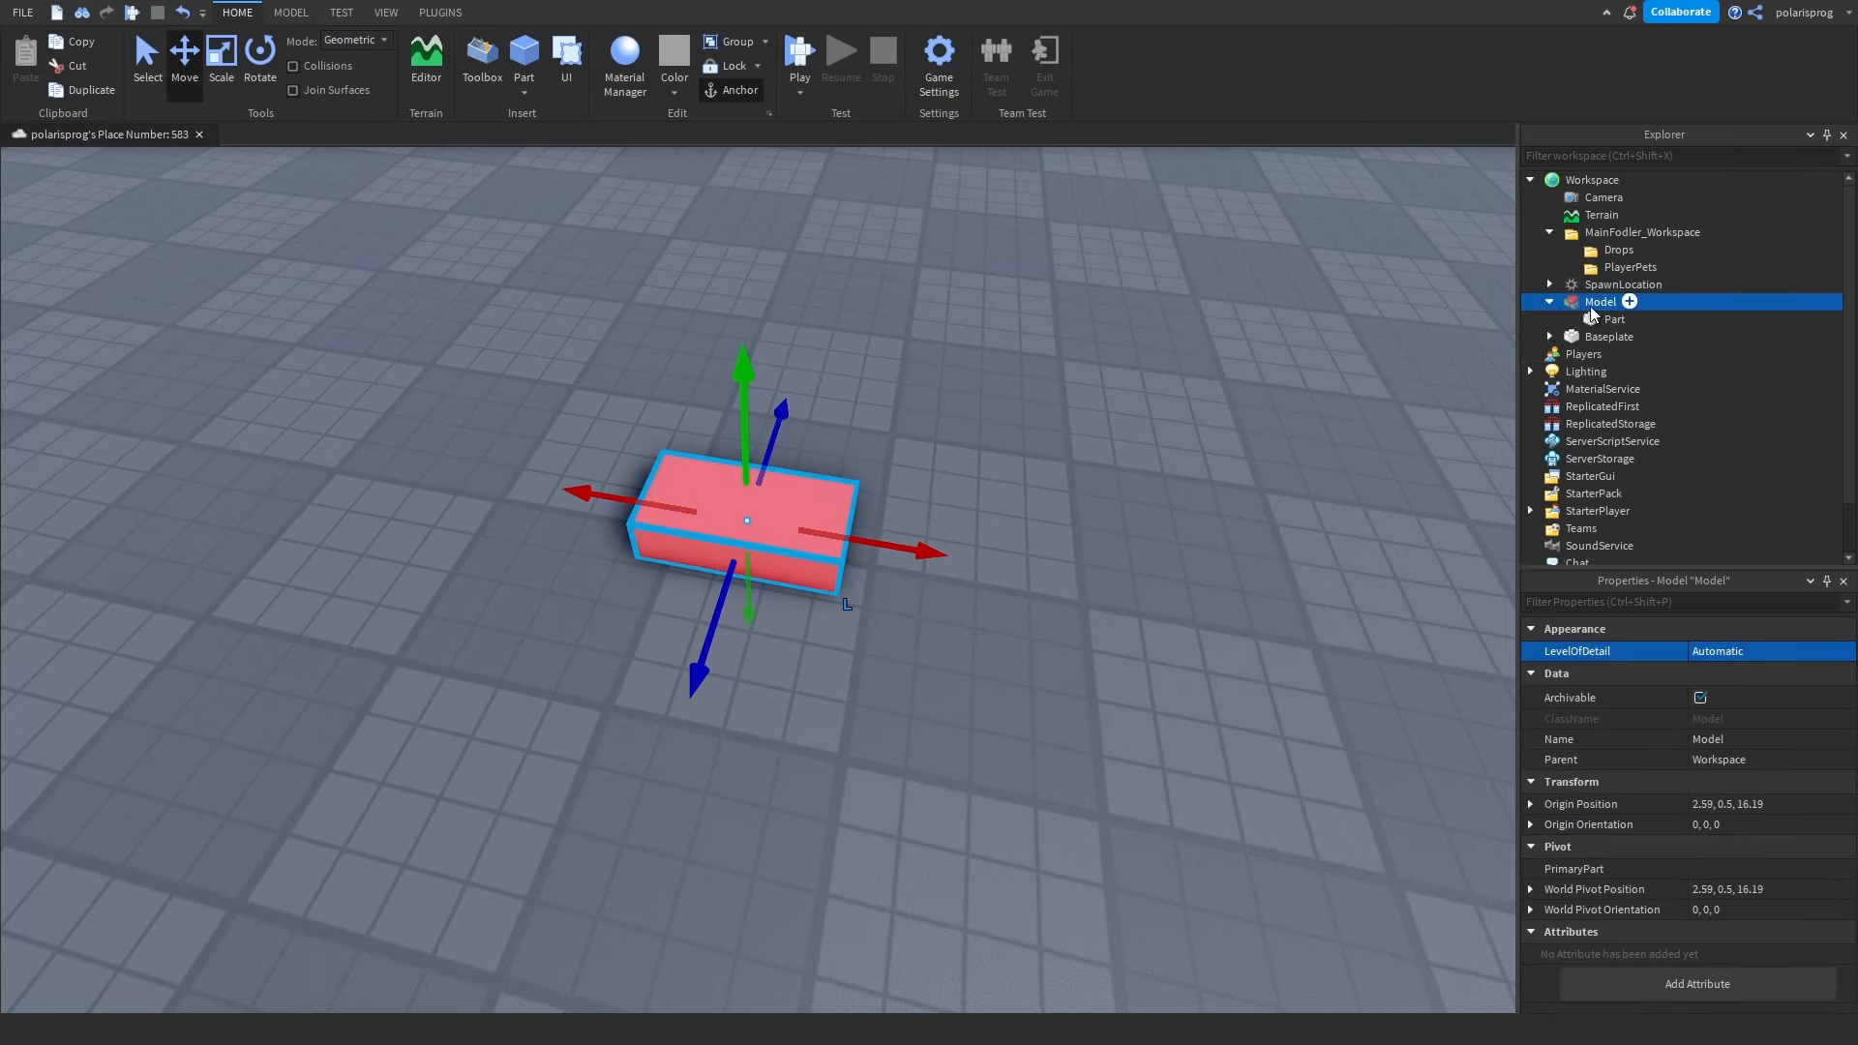
pyautogui.press('F2')
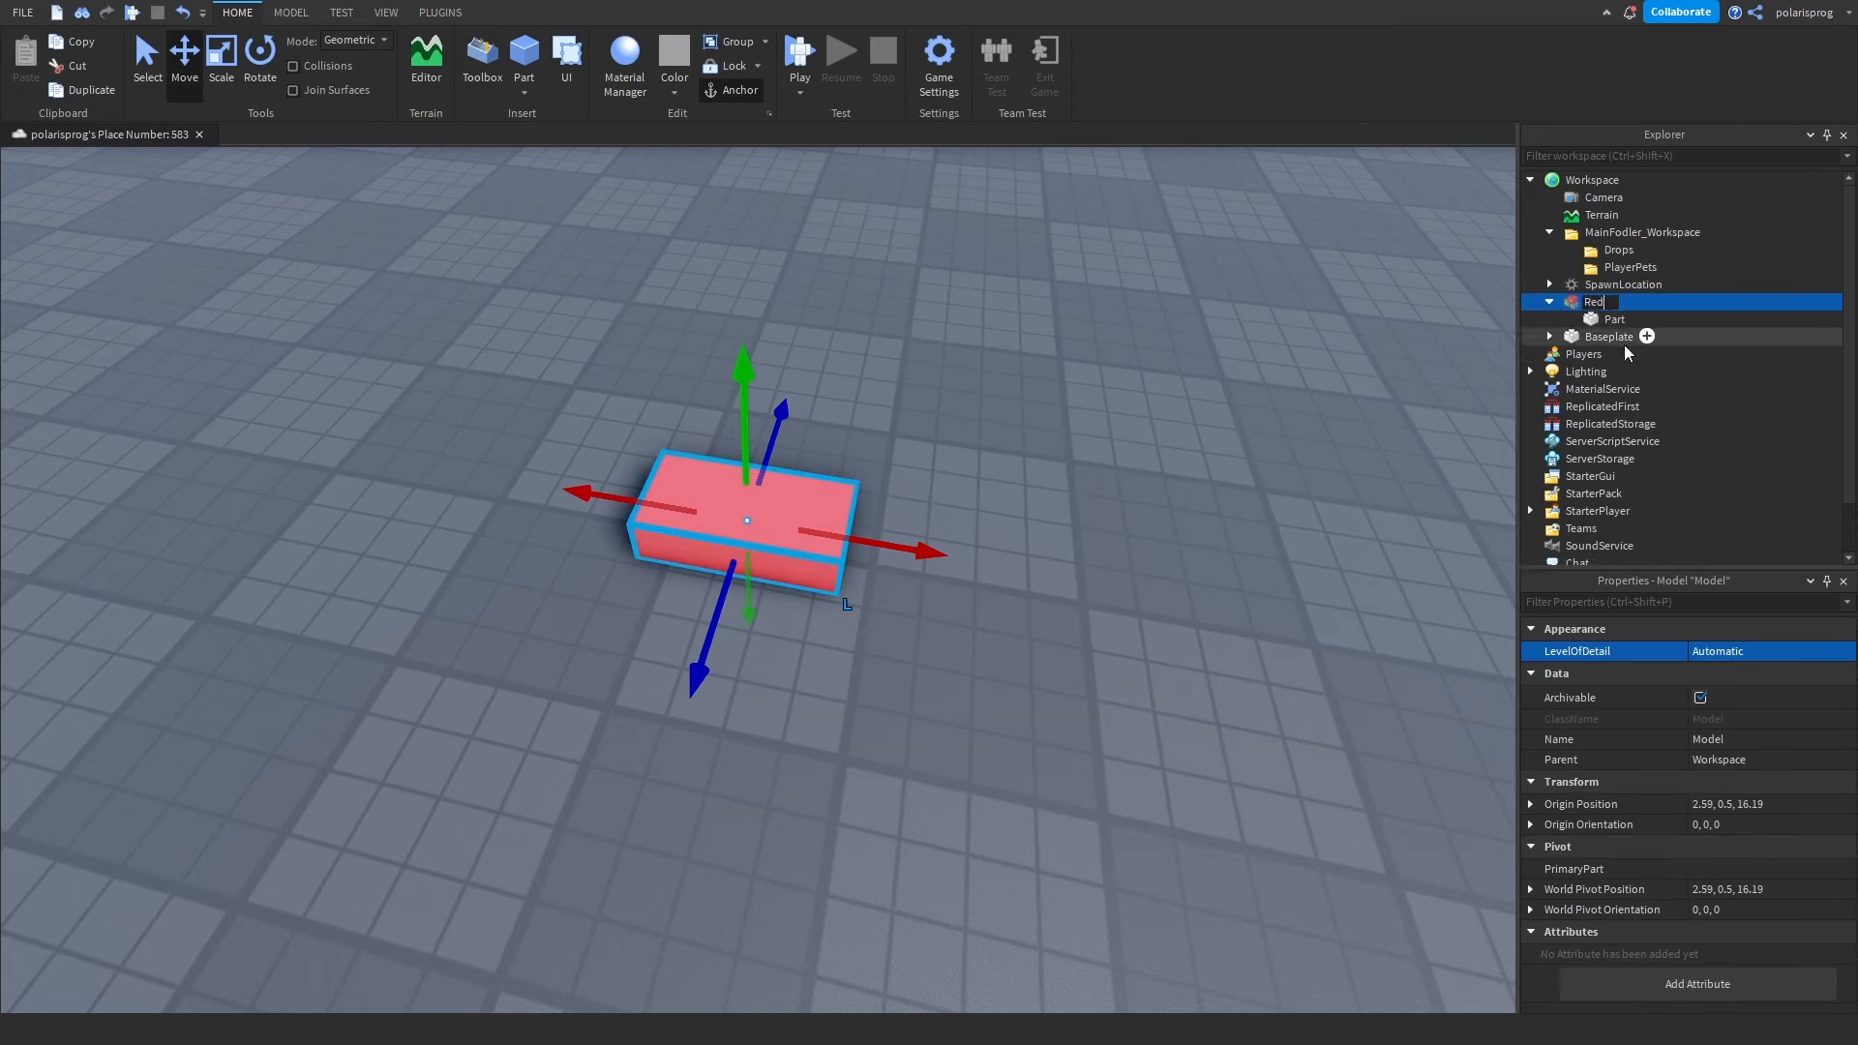
pyautogui.write('Red Drop')
pyautogui.press('Return')
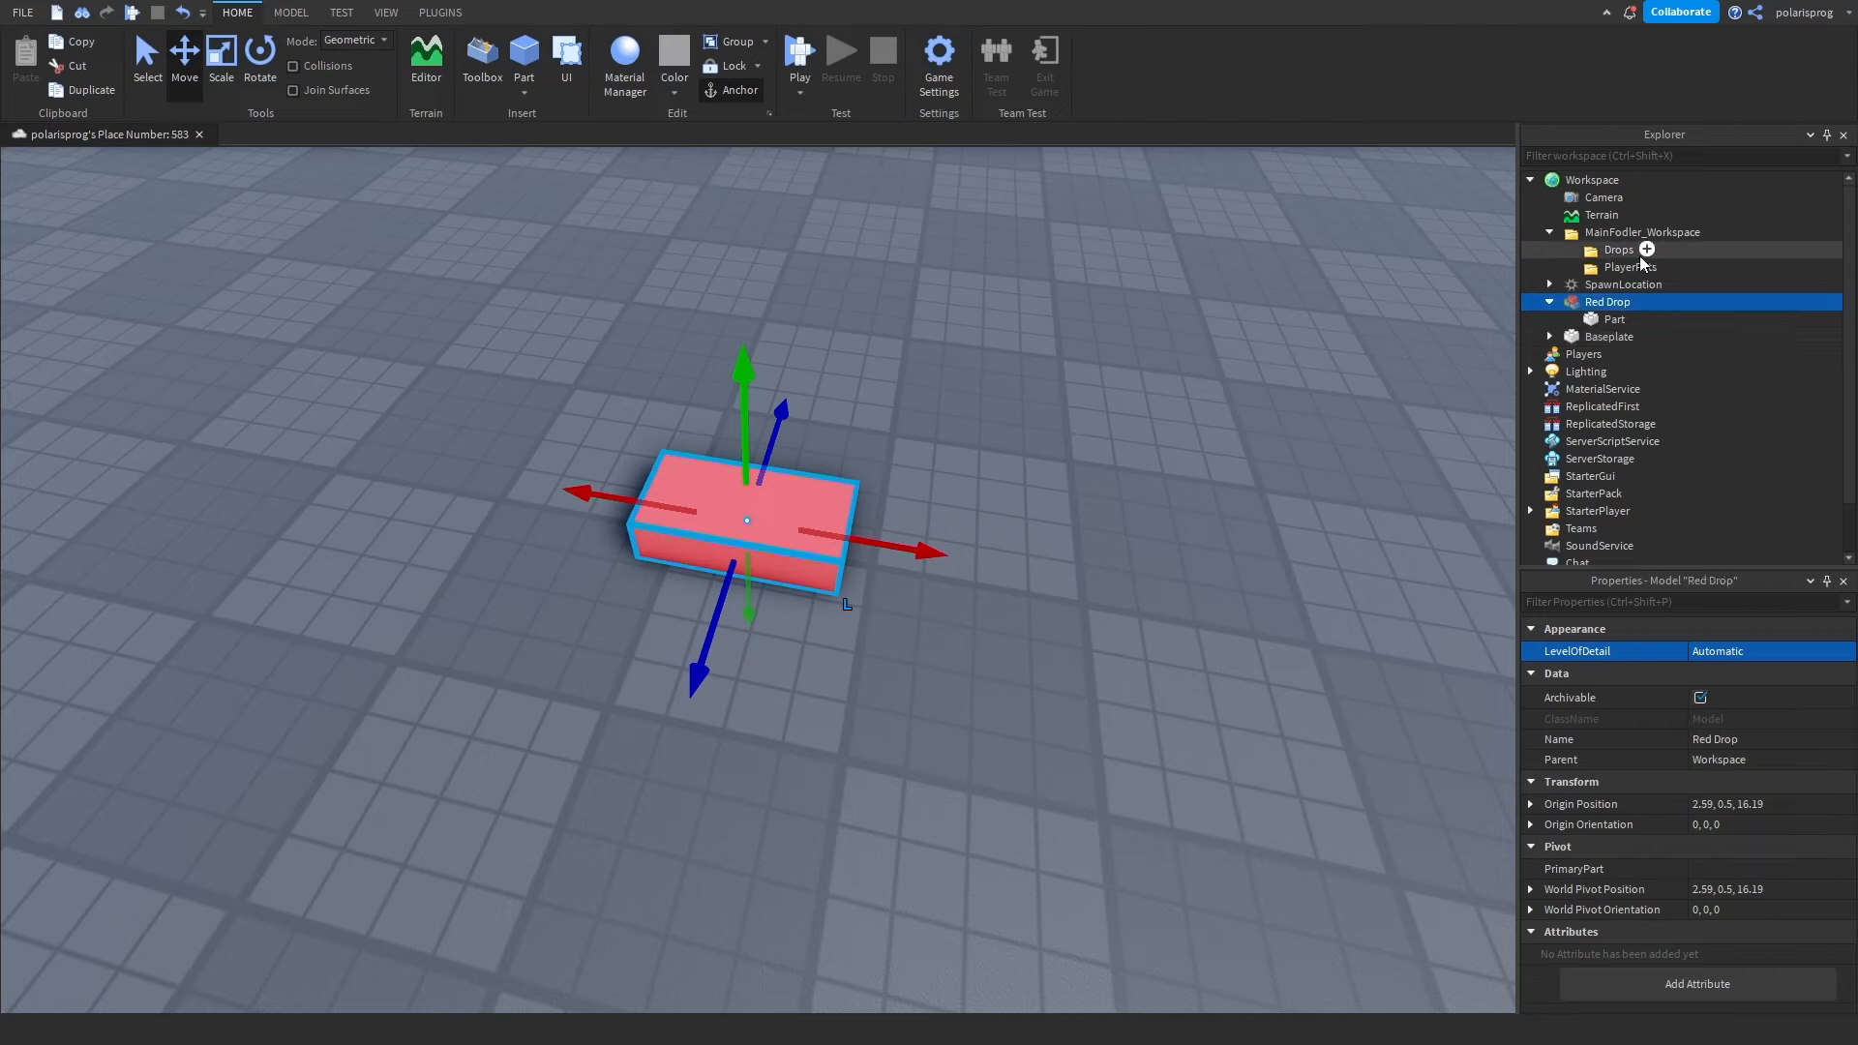
# Add an IntValue named MaxHealth to the Red Drop model and set its value to 100.
pyautogui.click(1616, 319)
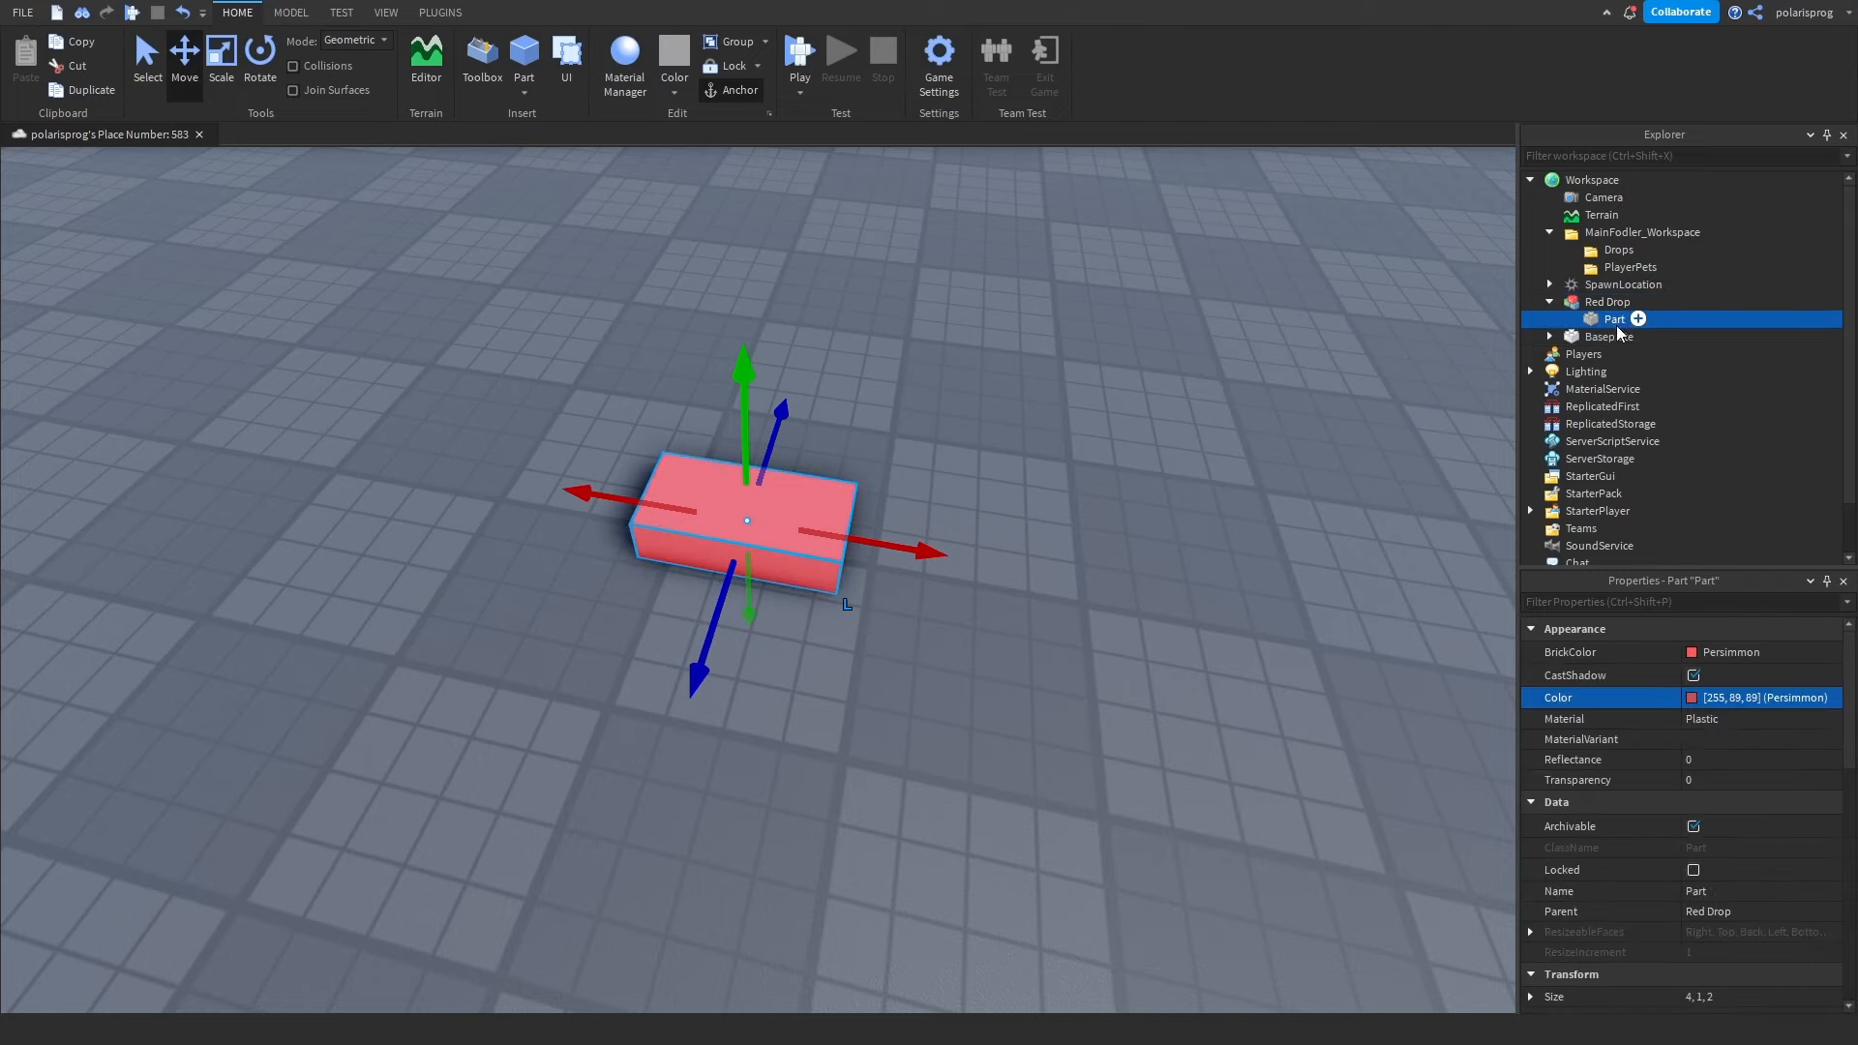
pyautogui.click(1637, 308)
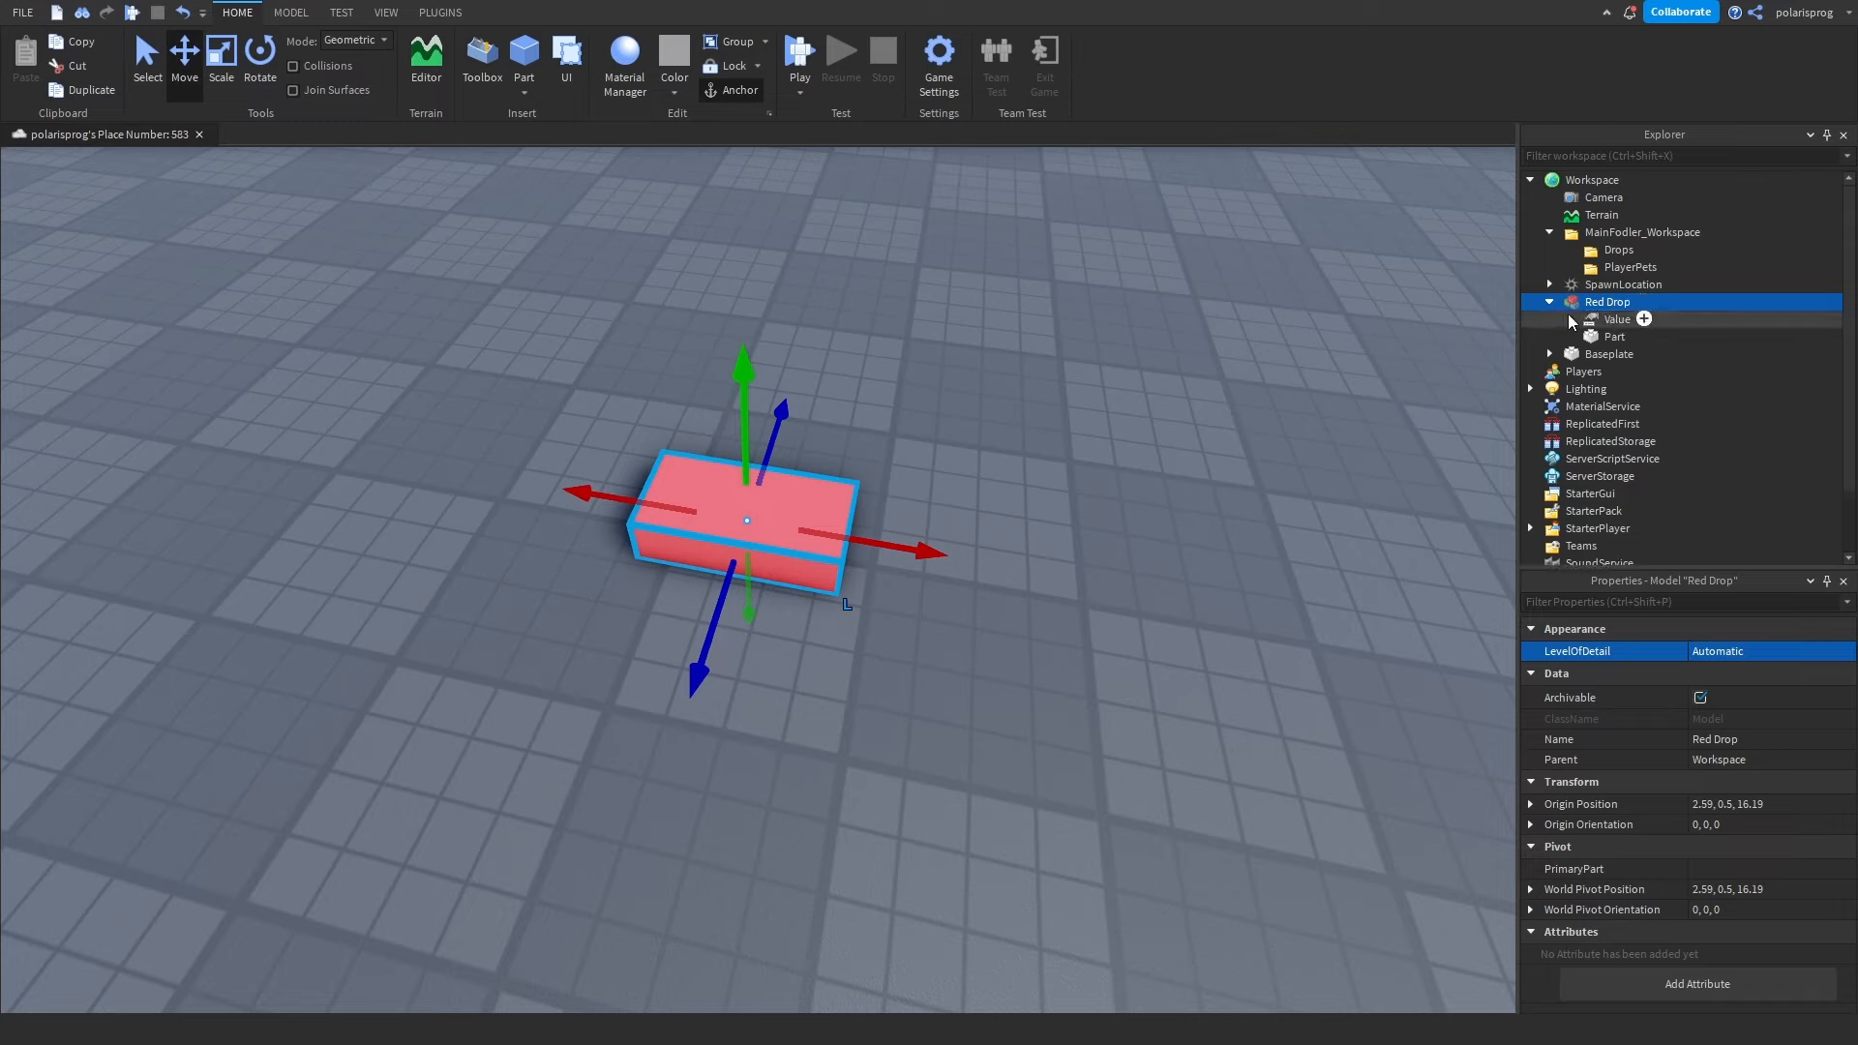
pyautogui.click(1571, 321)
pyautogui.click(1760, 693)
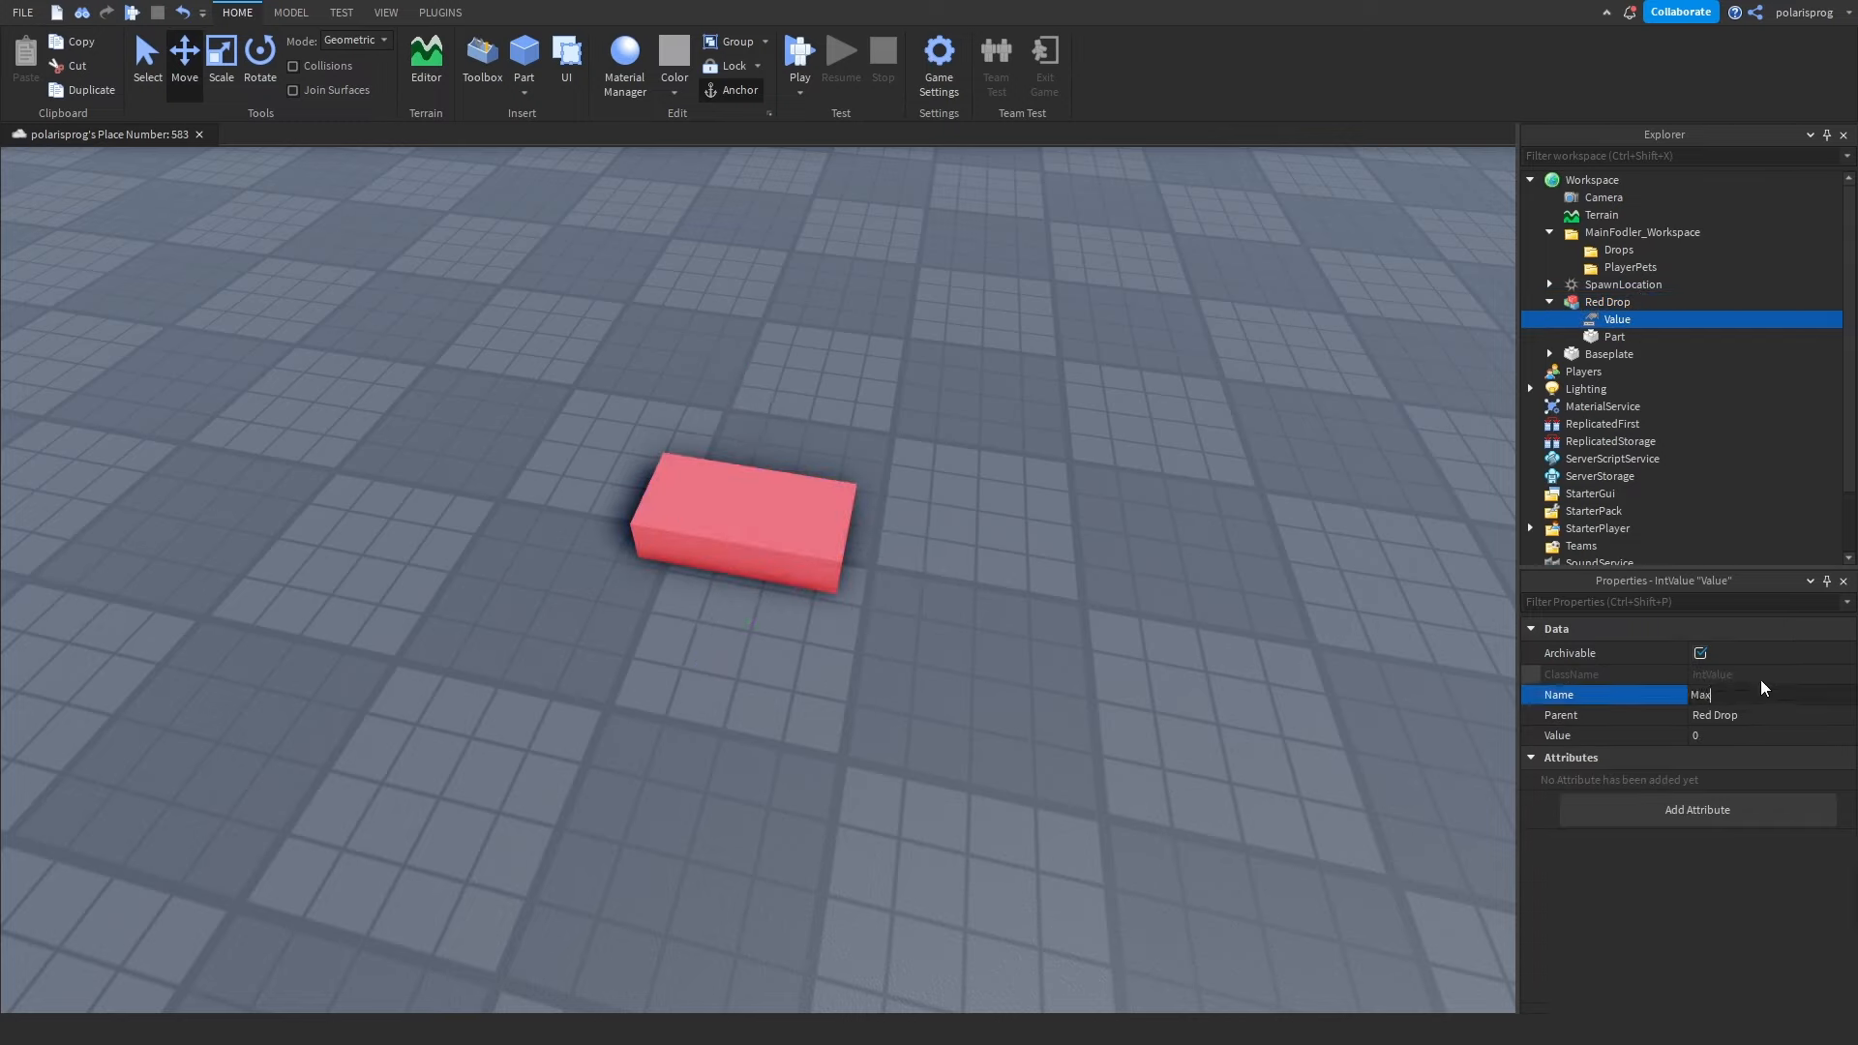
pyautogui.write('MaxHealth')
pyautogui.press('Return')
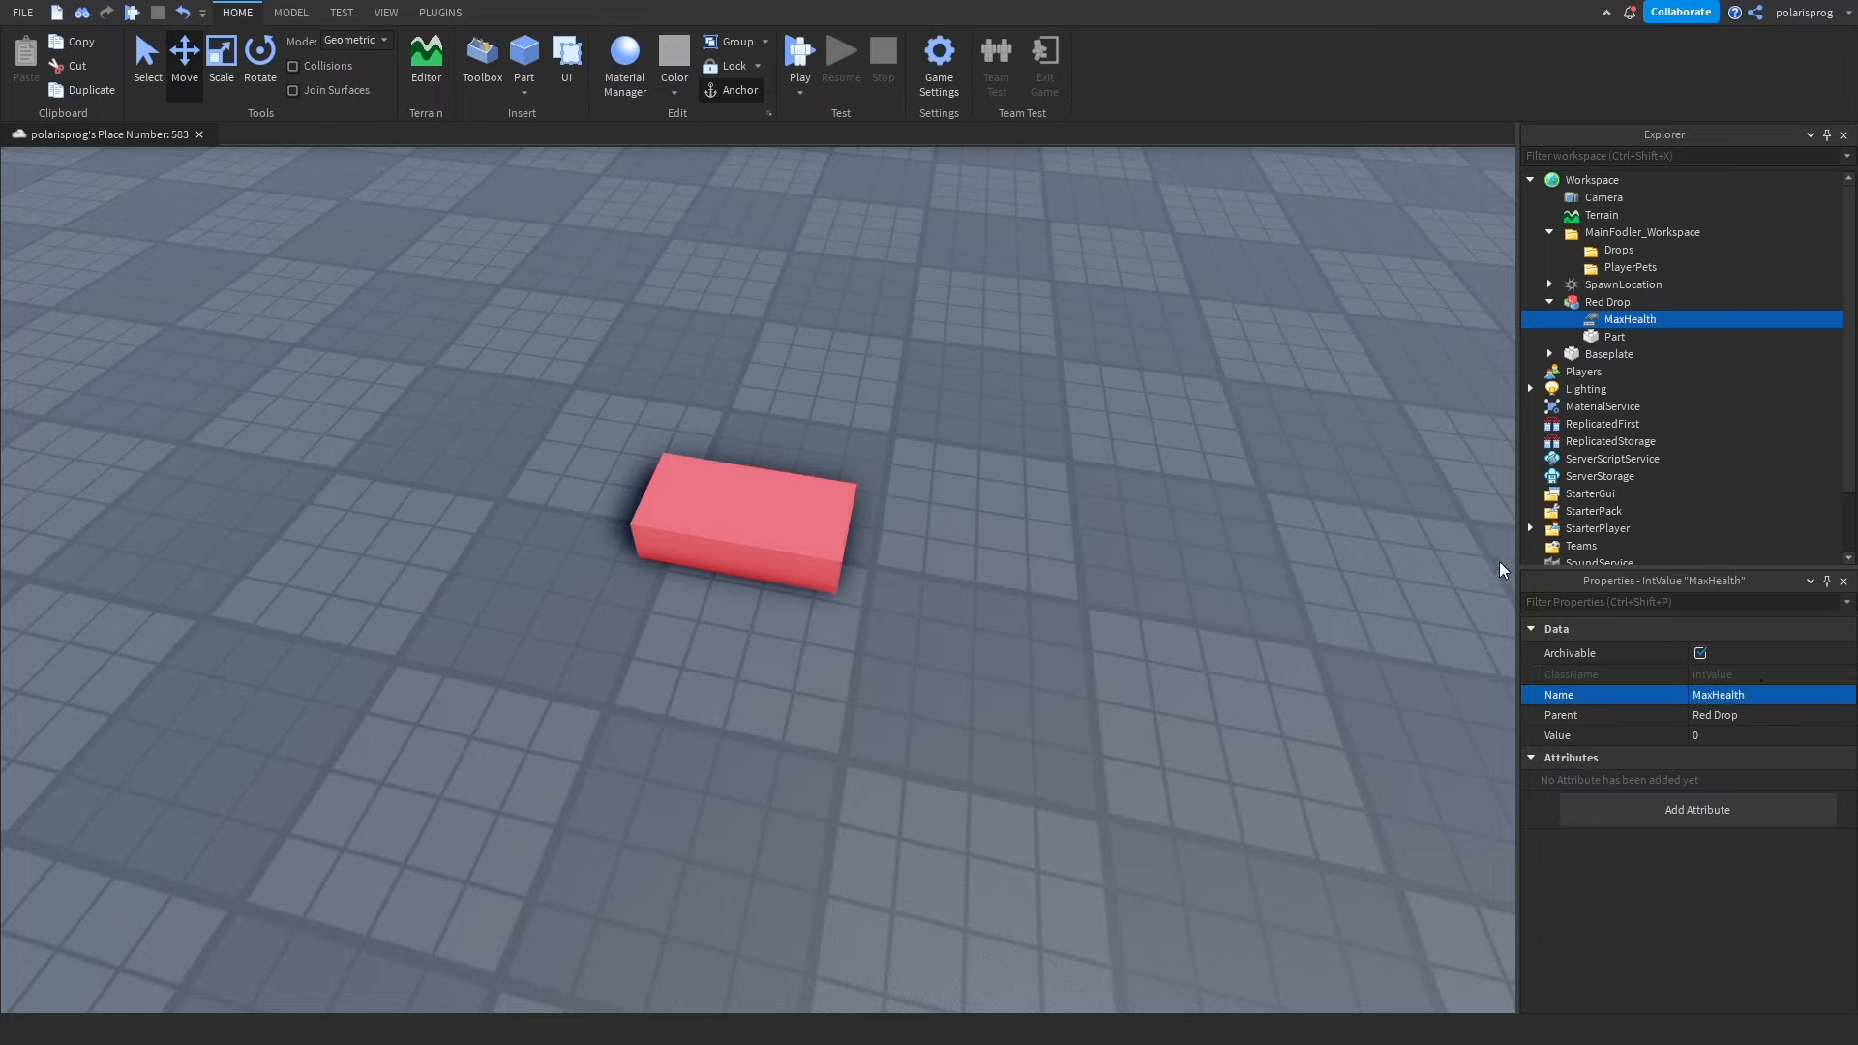
pyautogui.click(1737, 736)
pyautogui.write('10')
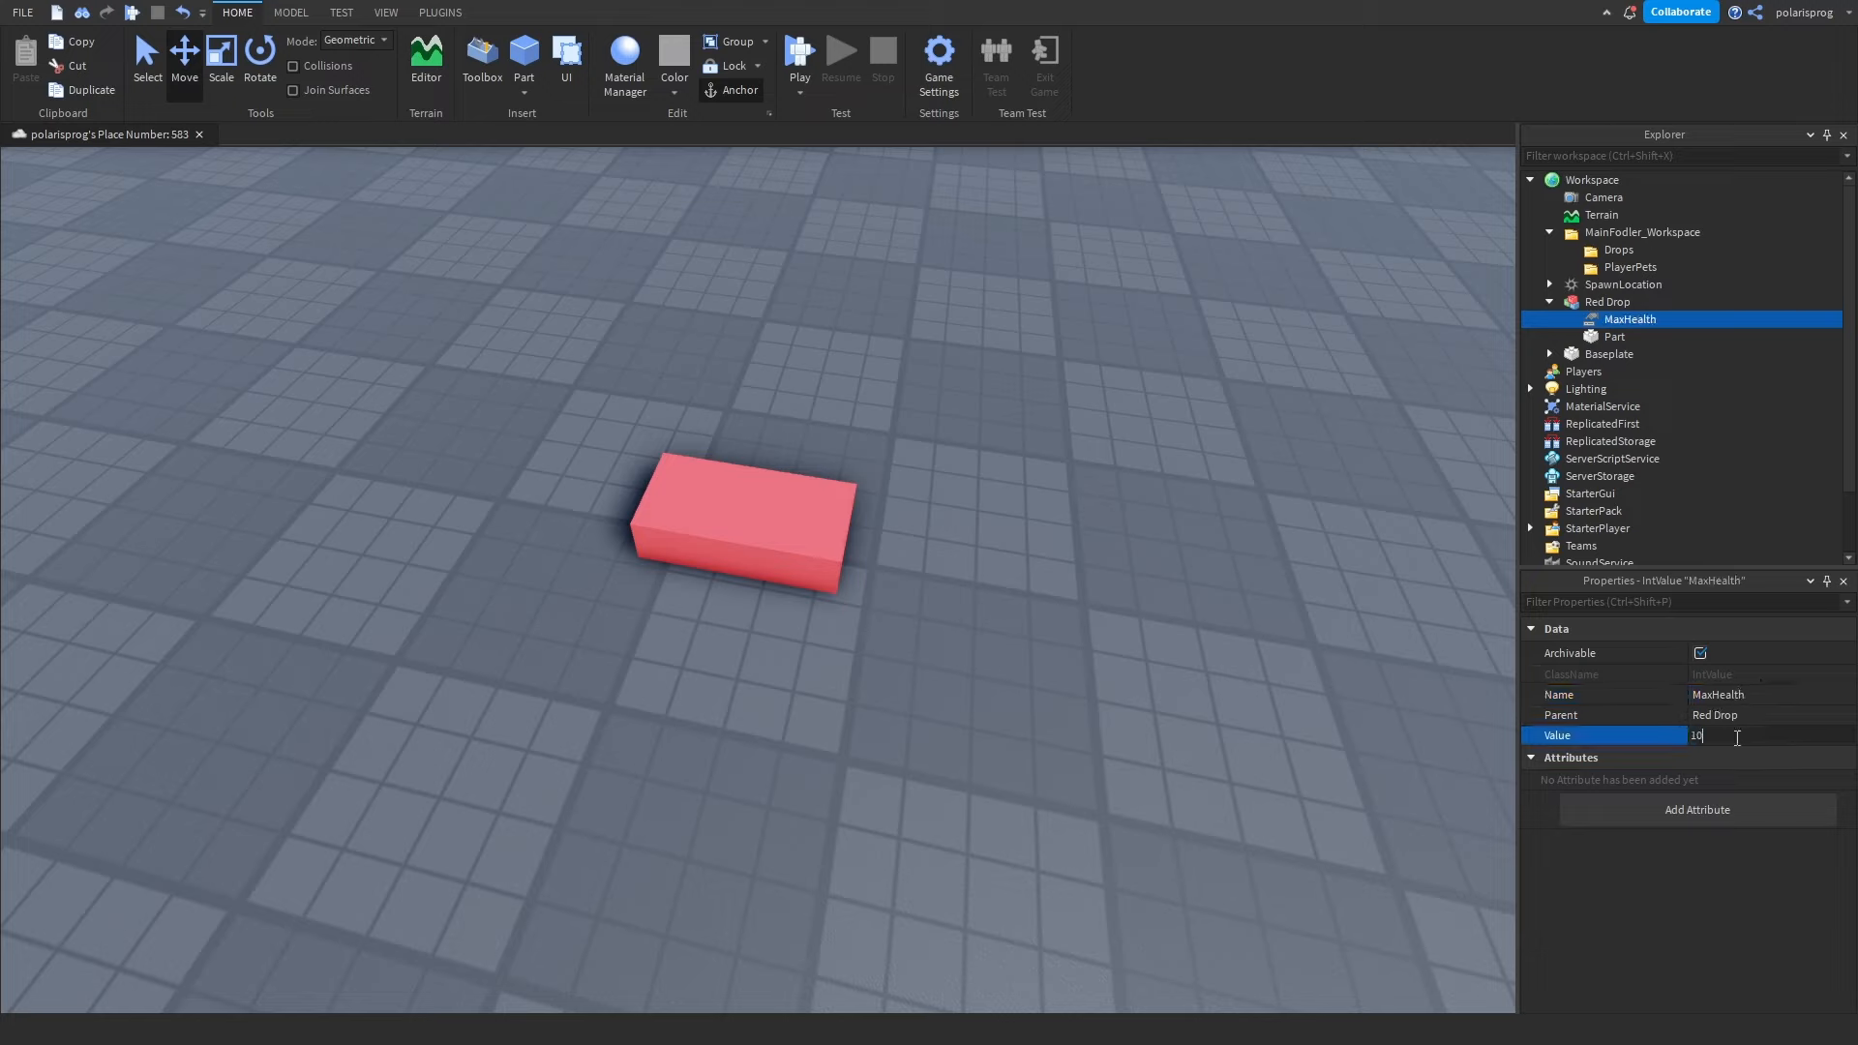
pyautogui.write('0')
pyautogui.press('Return')
# Duplicate the MaxHealth value inside Red Drop and rename the copy Health.
pyautogui.hotkey('ctrl', 'd')
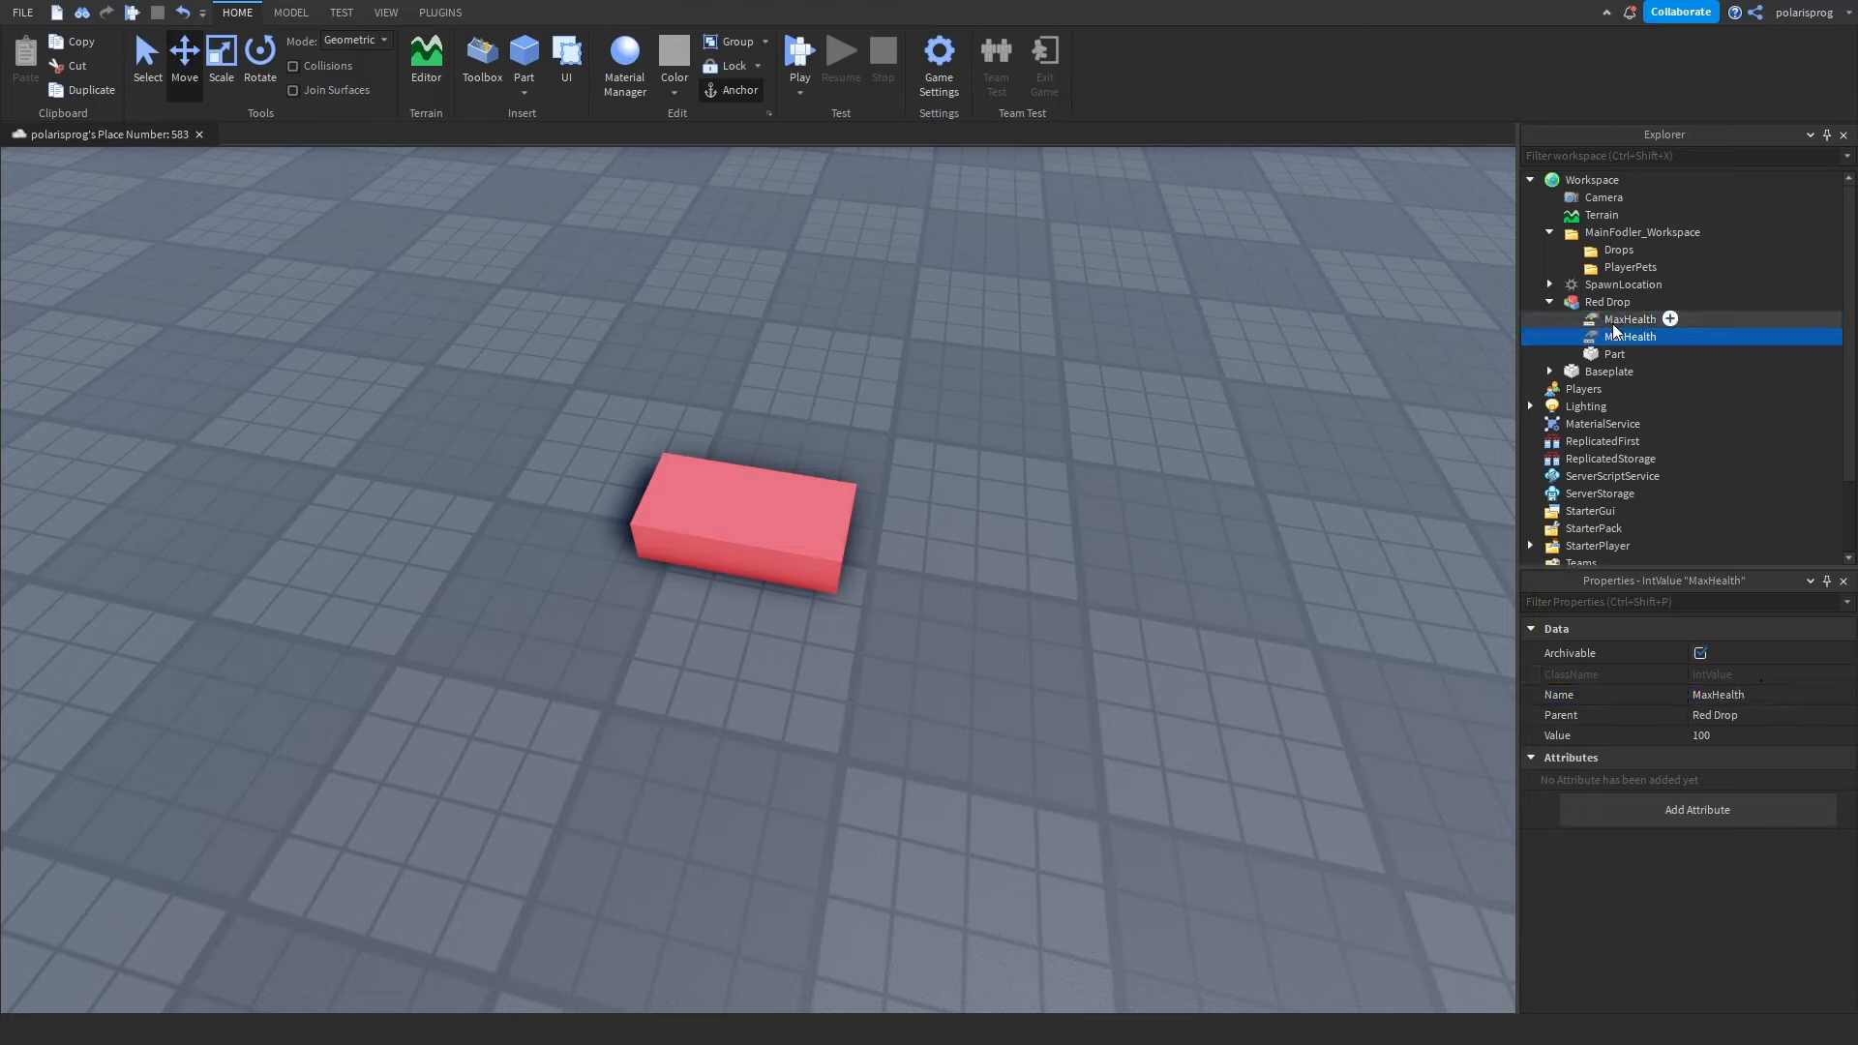
pyautogui.moveTo(1423, 346); pyautogui.dragTo(1368, 374, button='right')
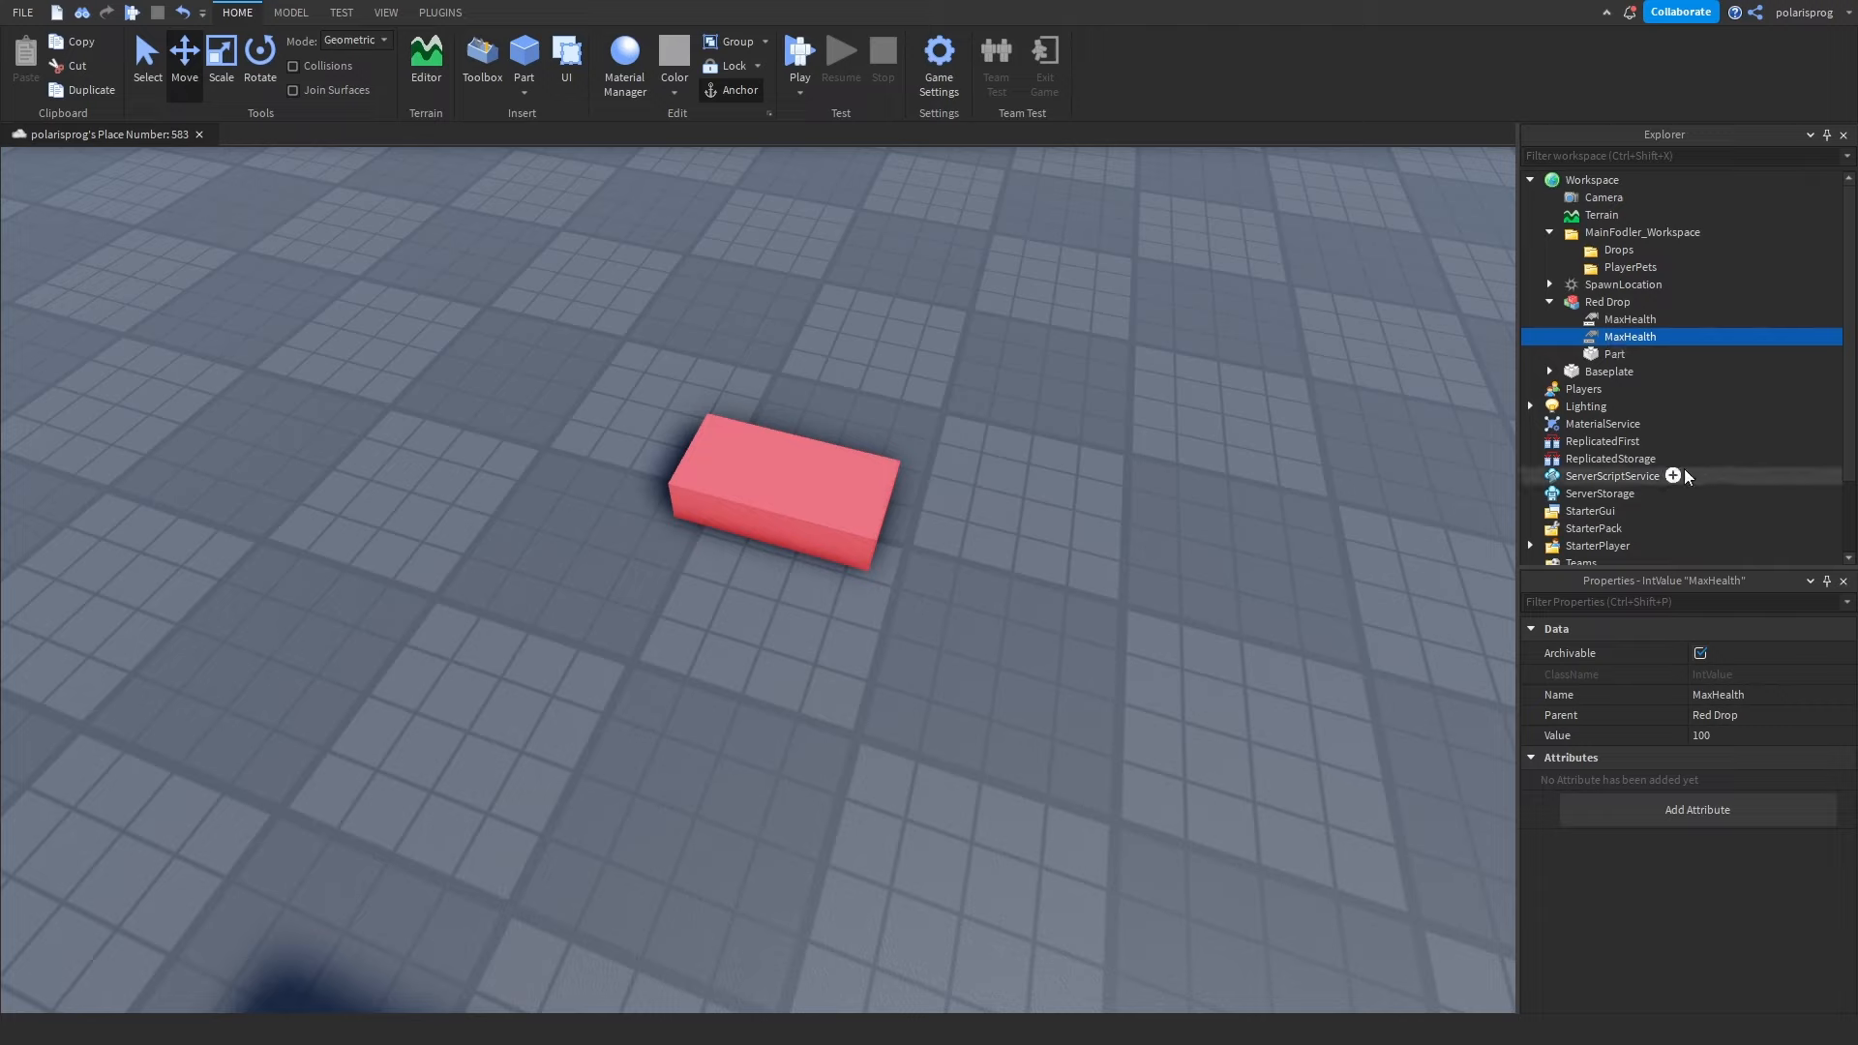
pyautogui.click(1740, 695)
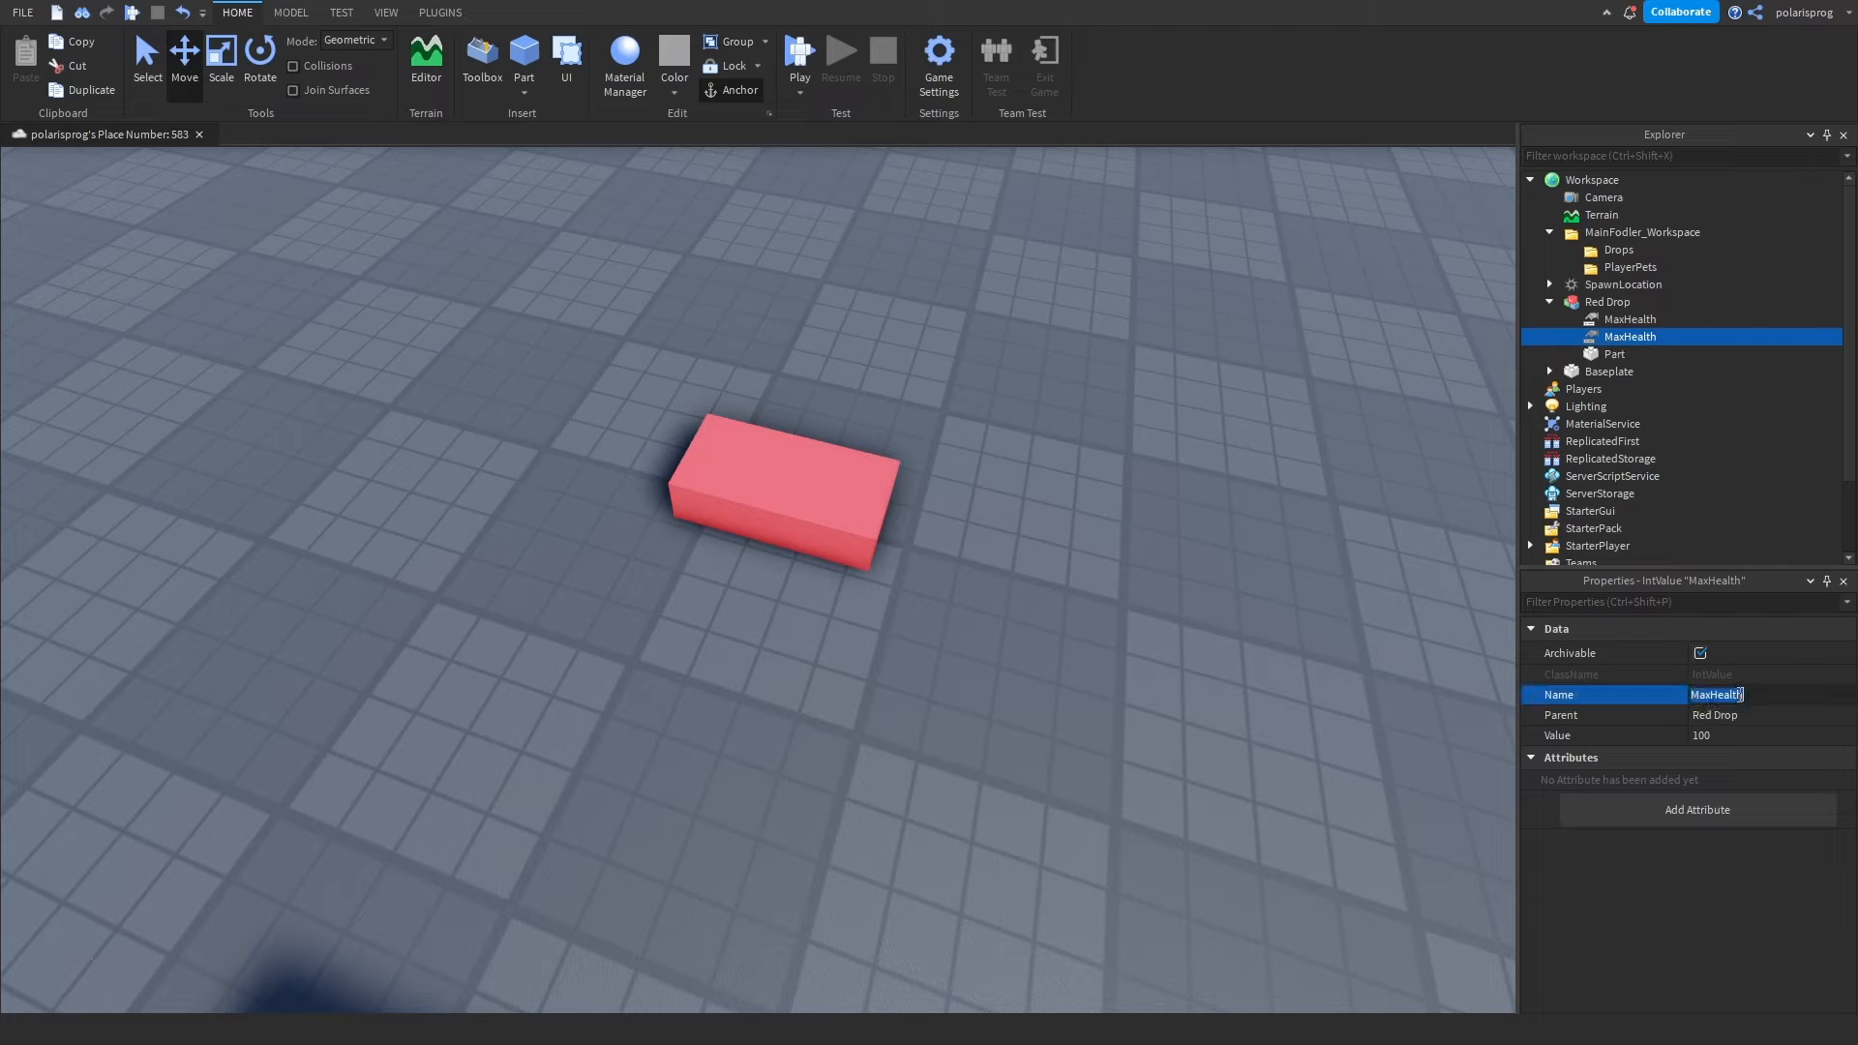
pyautogui.write('Health')
pyautogui.press('Return')
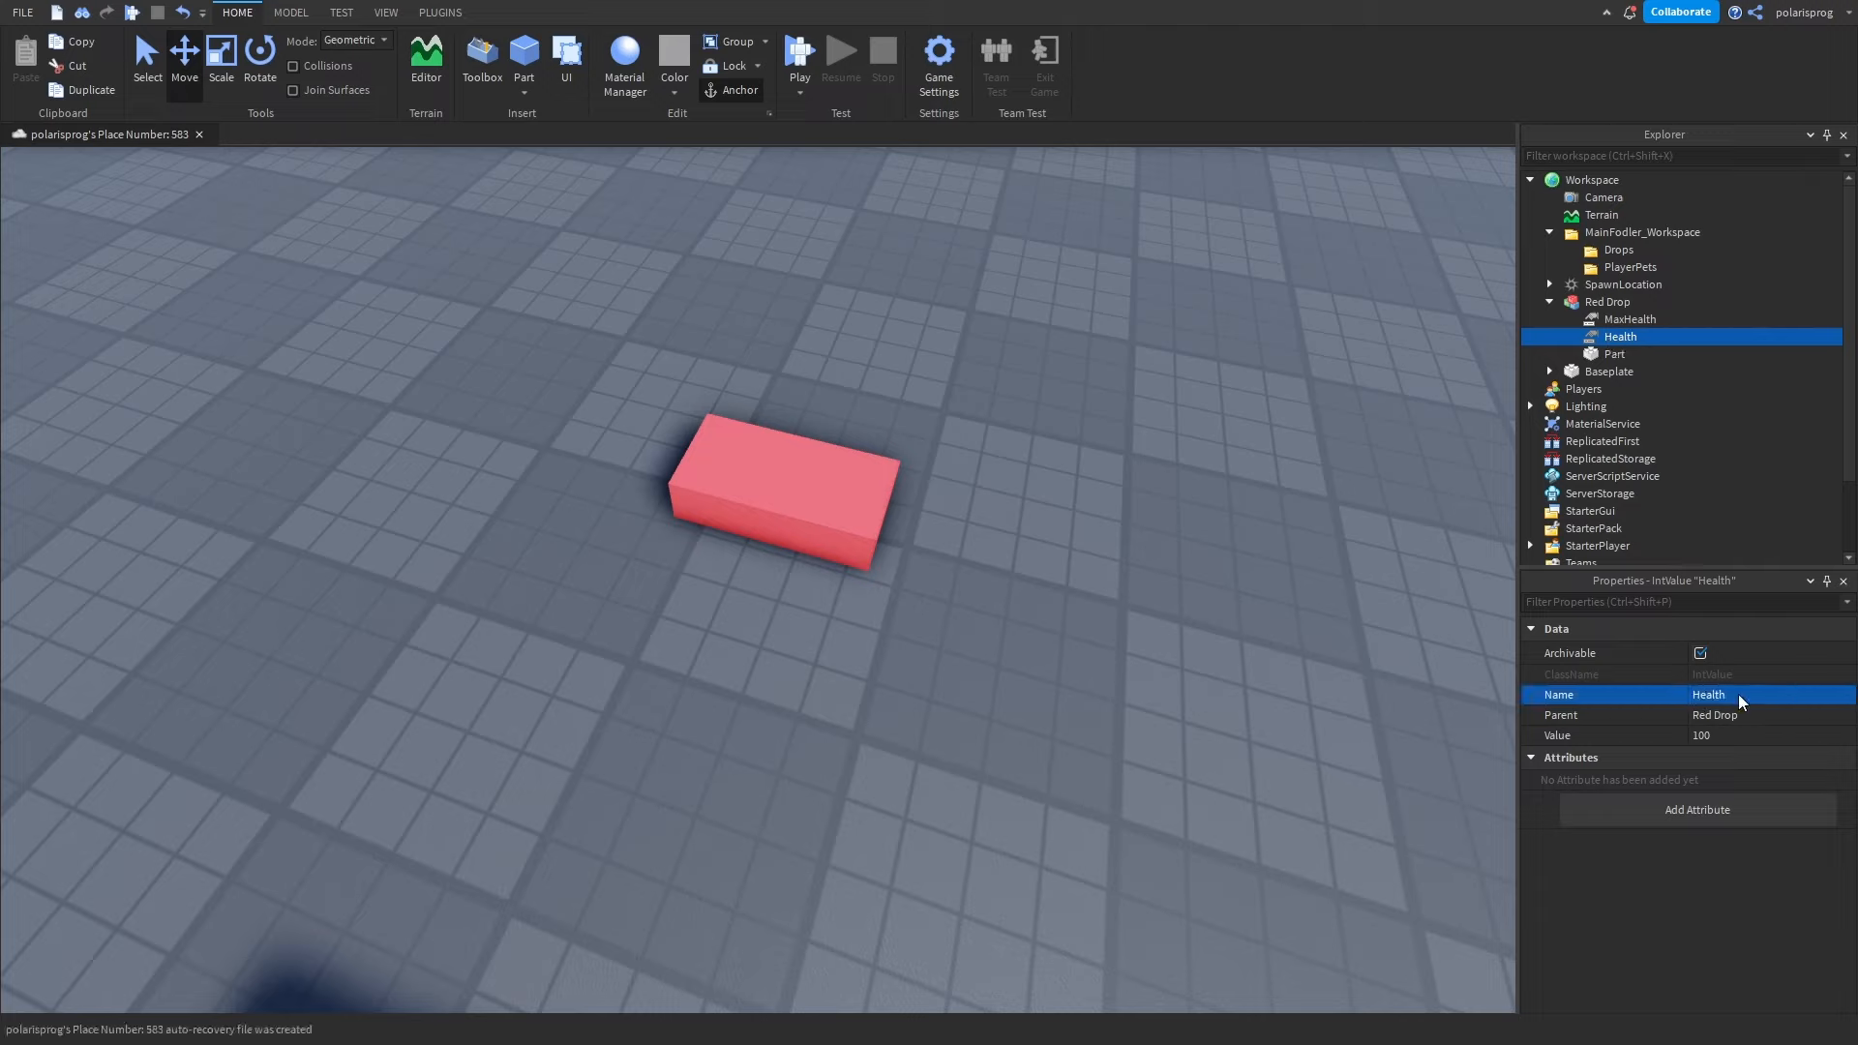
pyautogui.click(1499, 304)
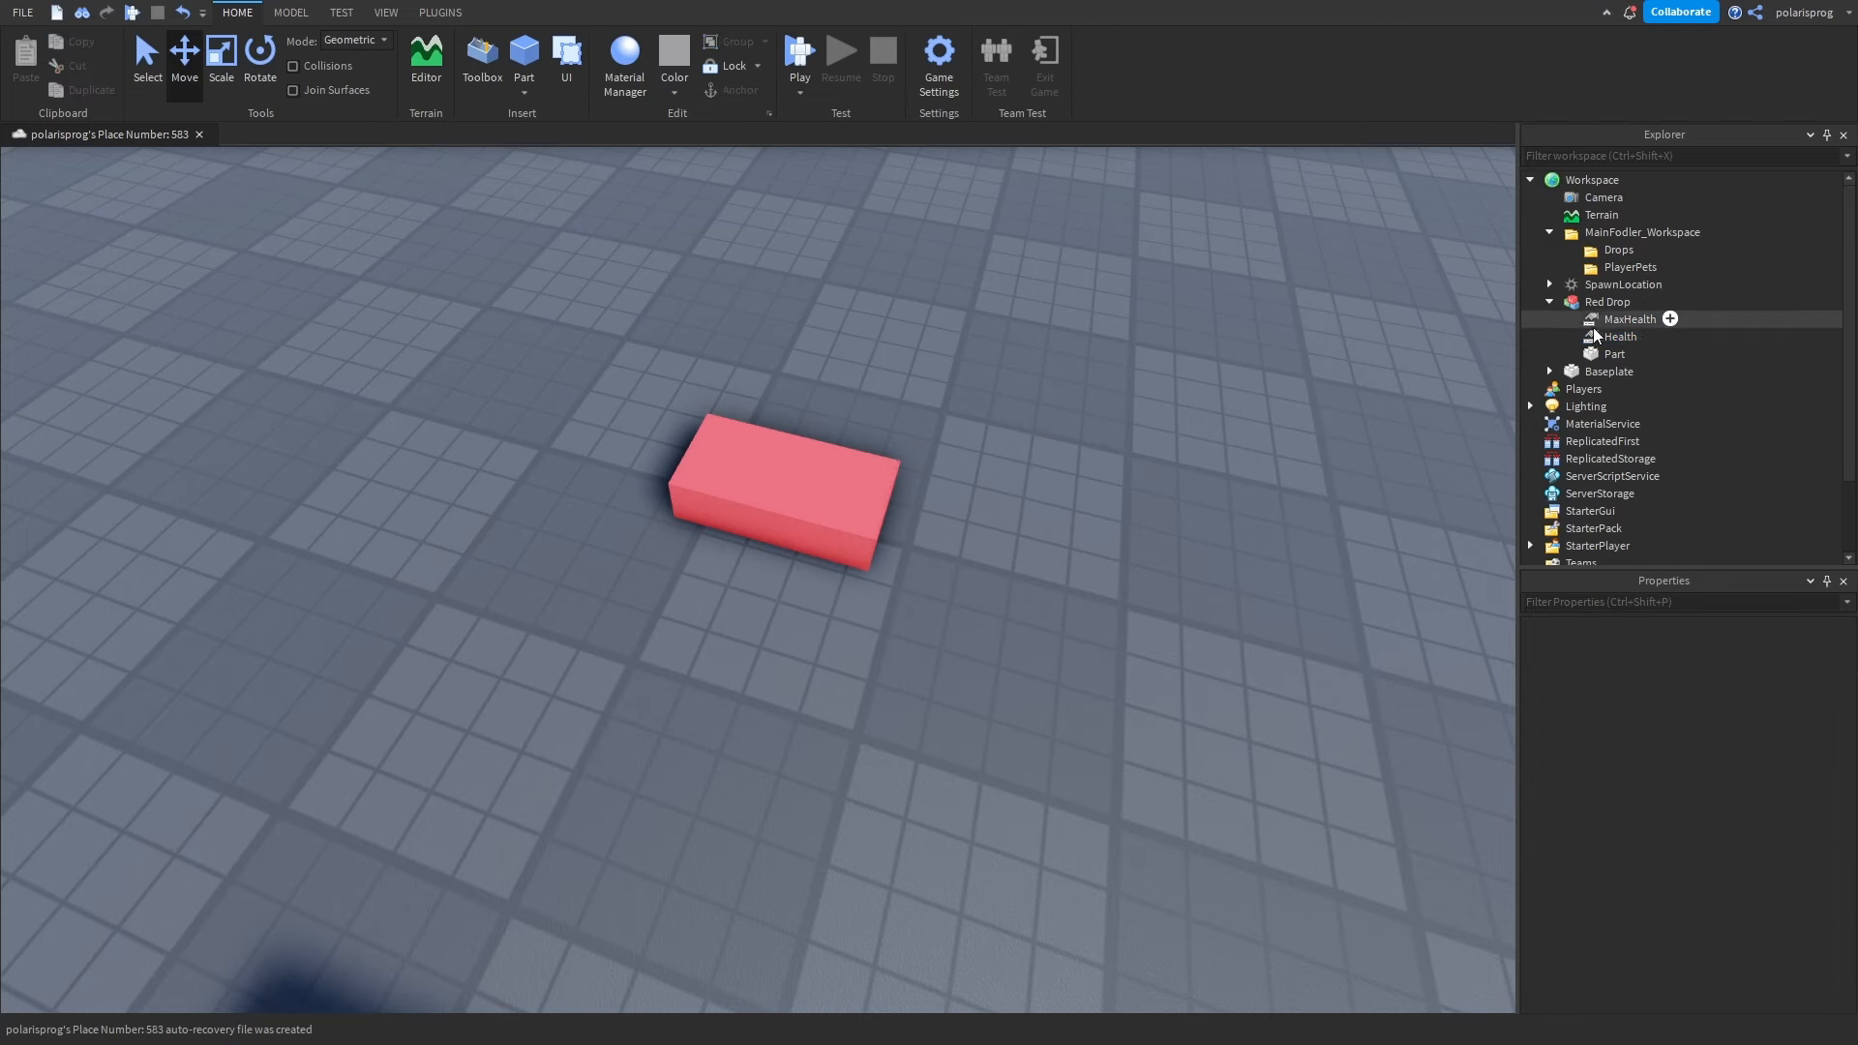
# Insert the HealthDisplay billboard from the My Models inventory and move it into the Red Drop model.
pyautogui.click(1635, 302)
pyautogui.press('f')
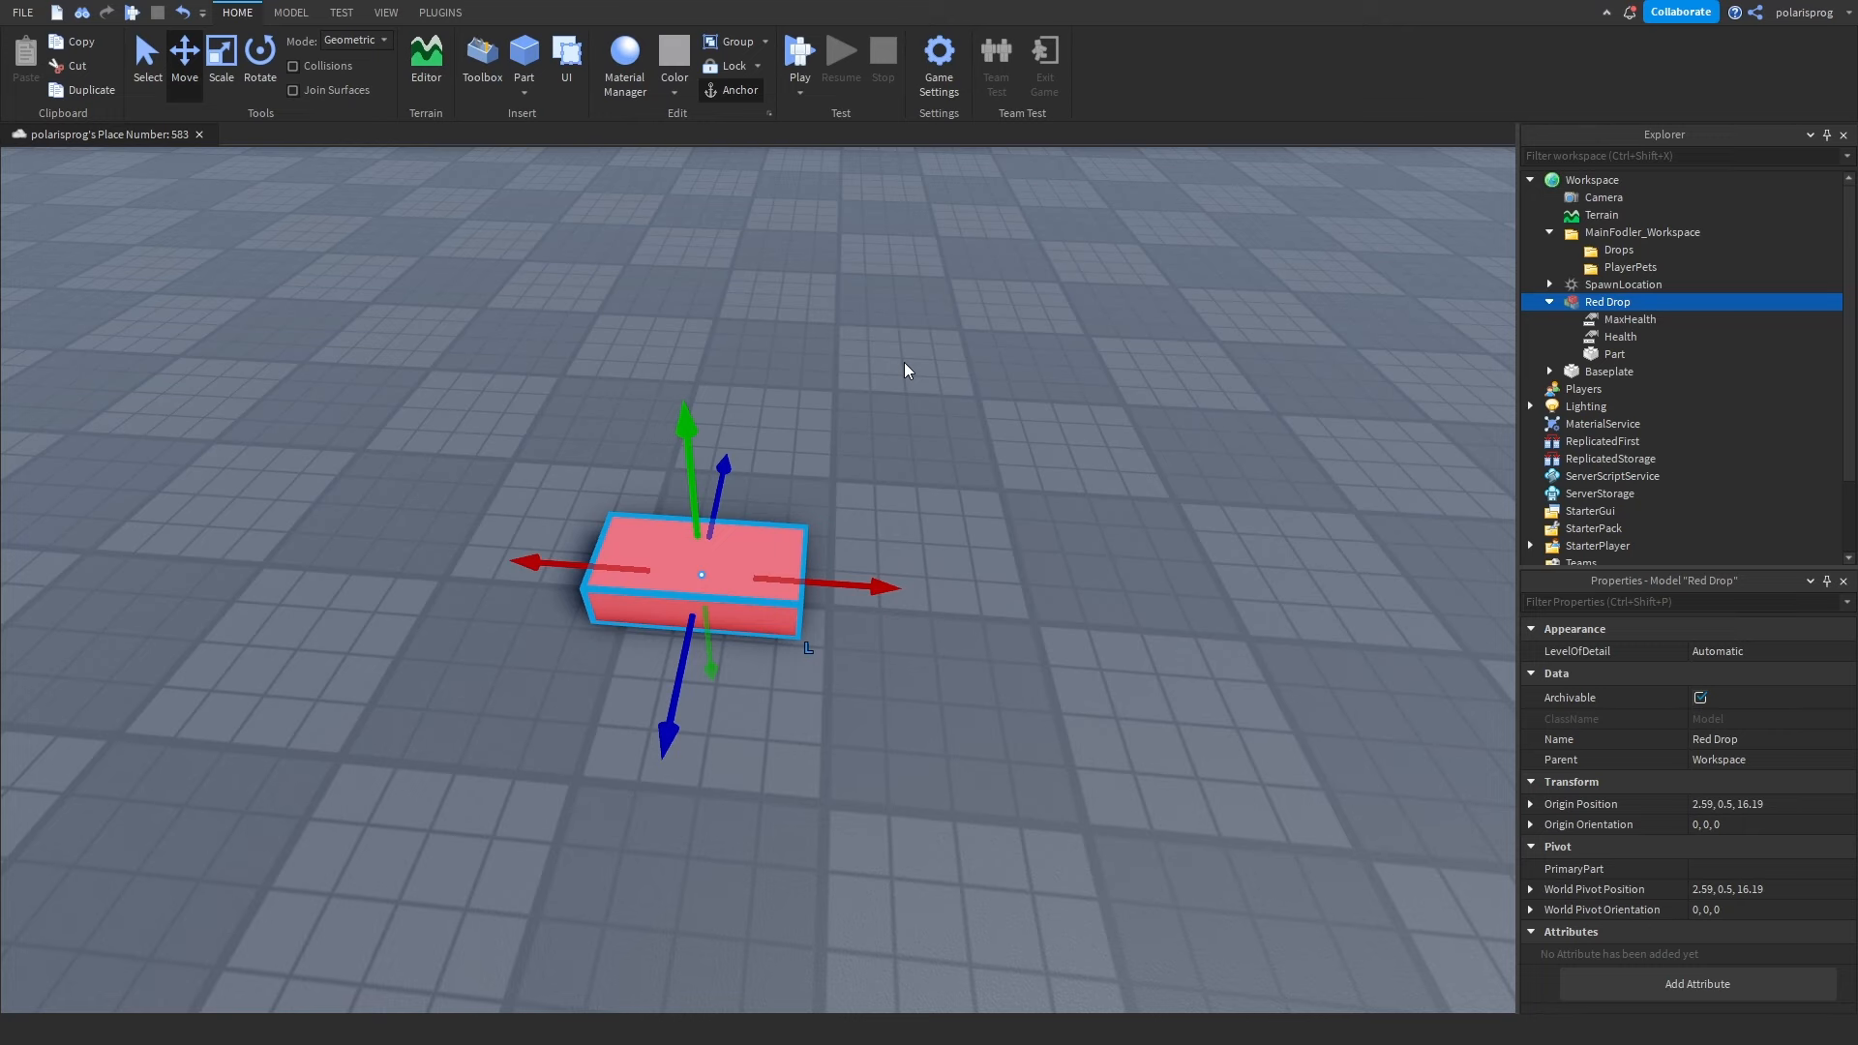
pyautogui.click(484, 60)
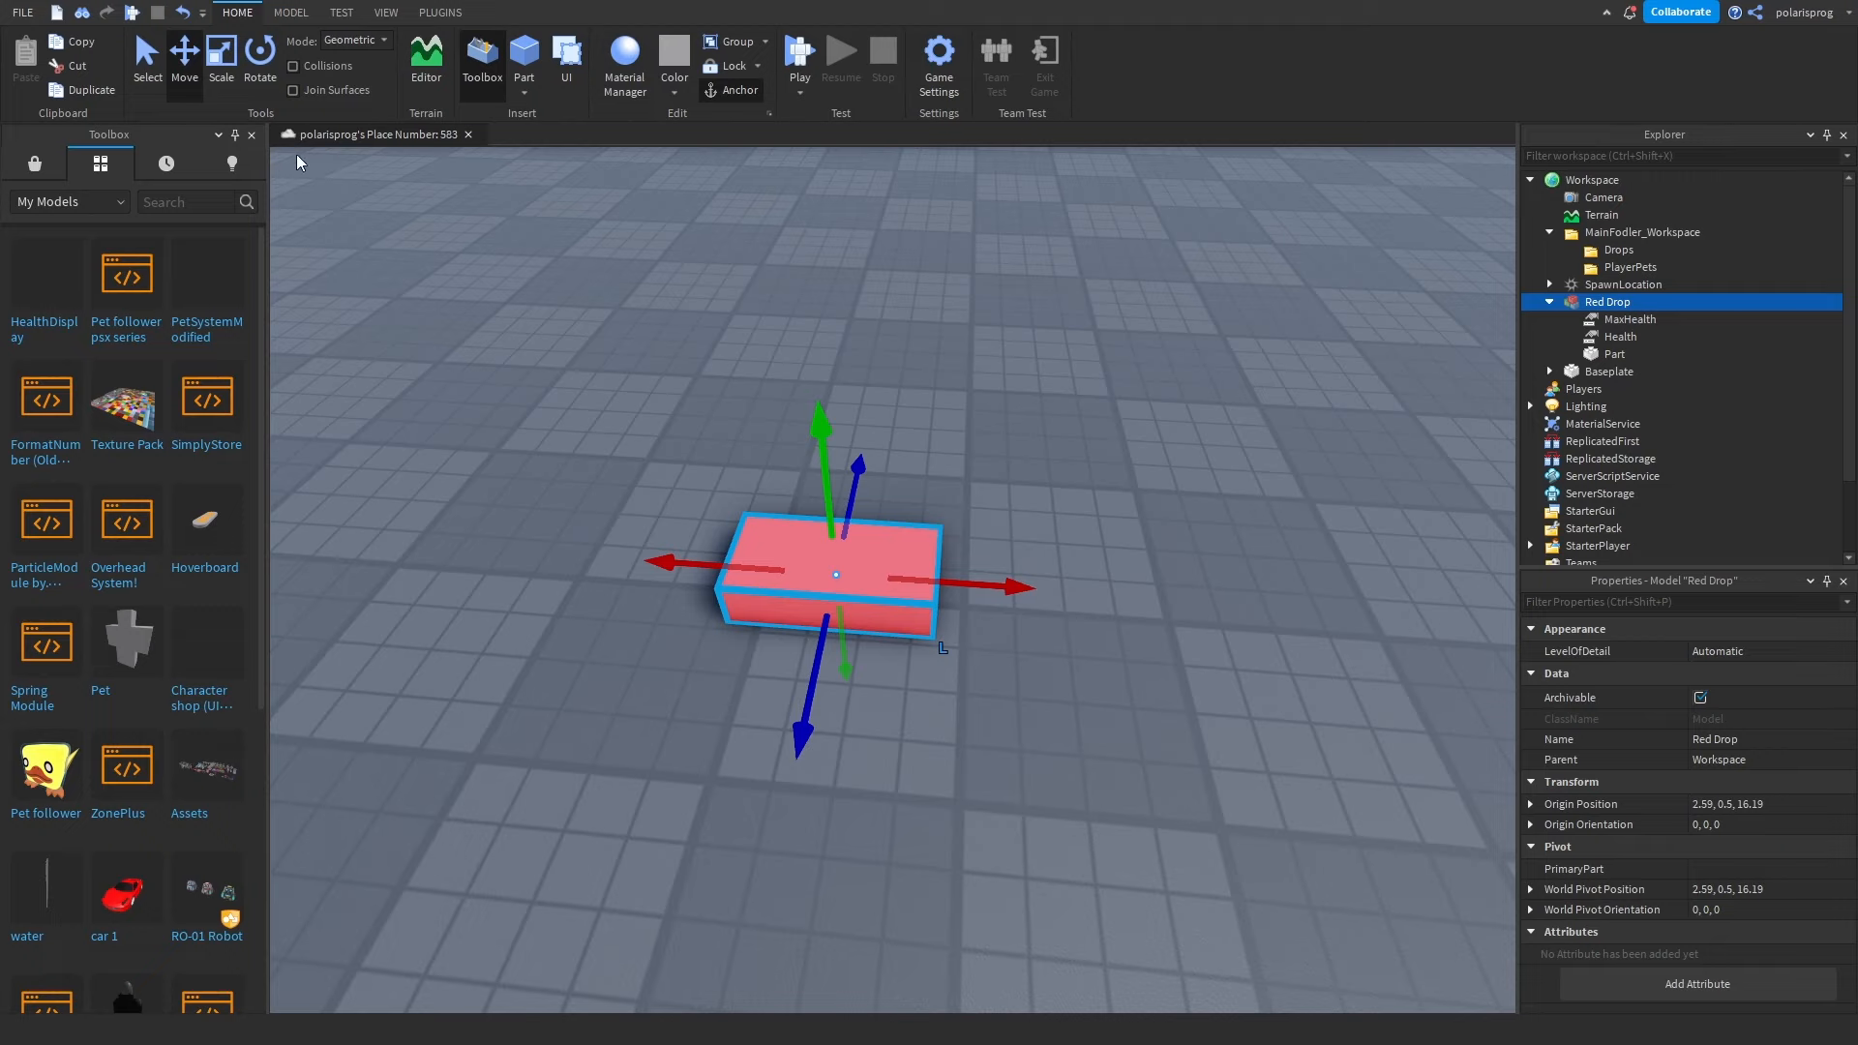
pyautogui.click(251, 134)
pyautogui.click(482, 58)
pyautogui.click(101, 165)
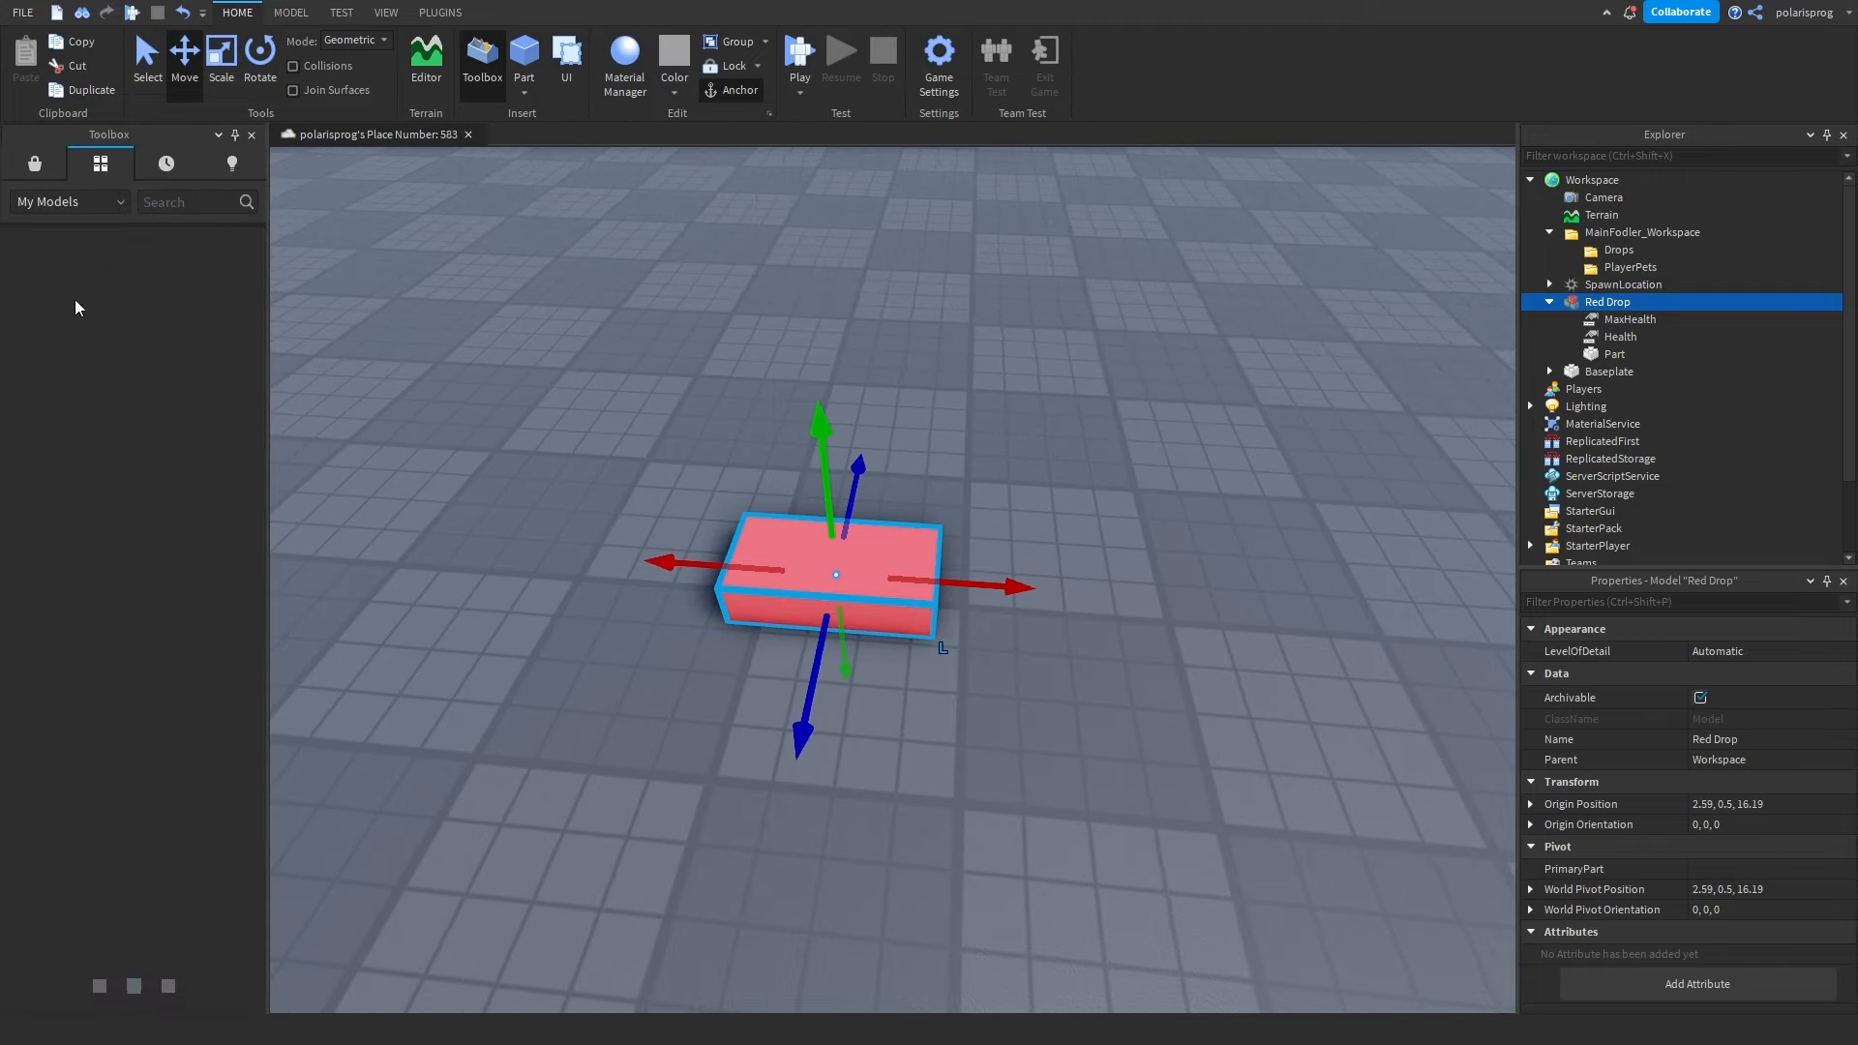
pyautogui.moveTo(152, 317)
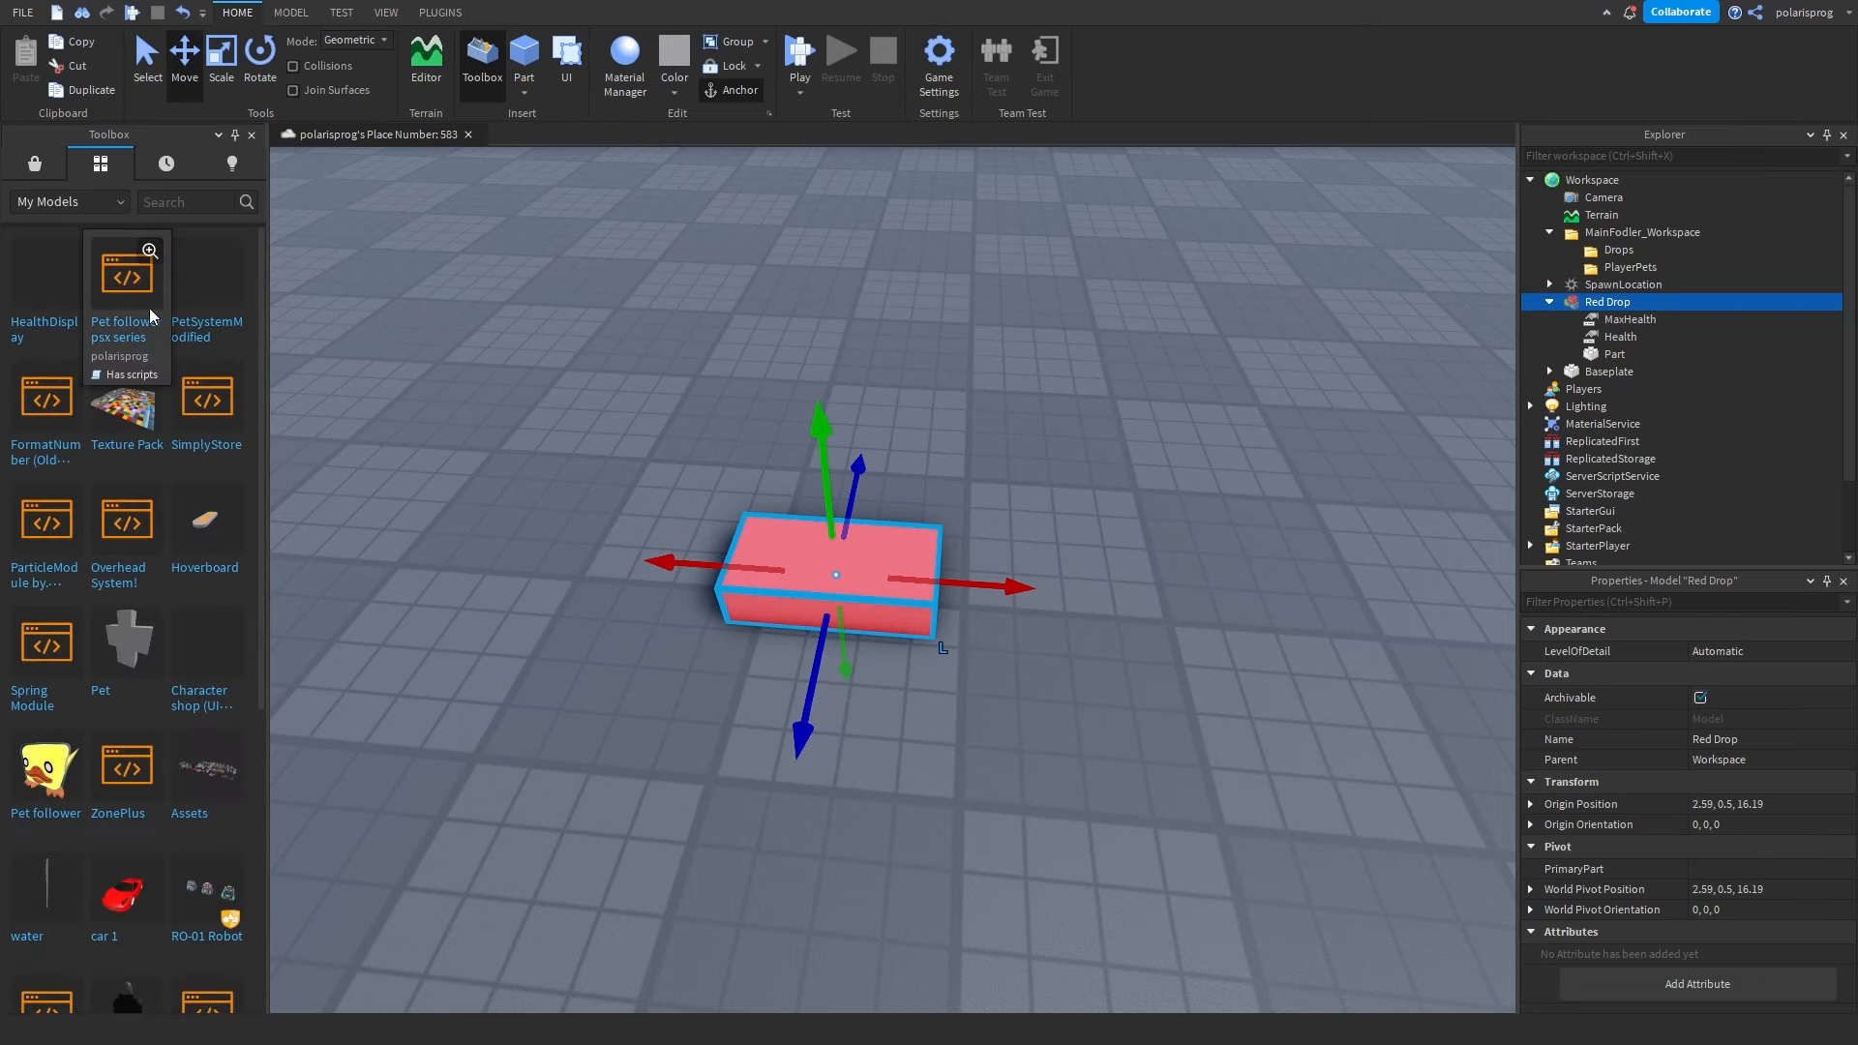
pyautogui.click(34, 296)
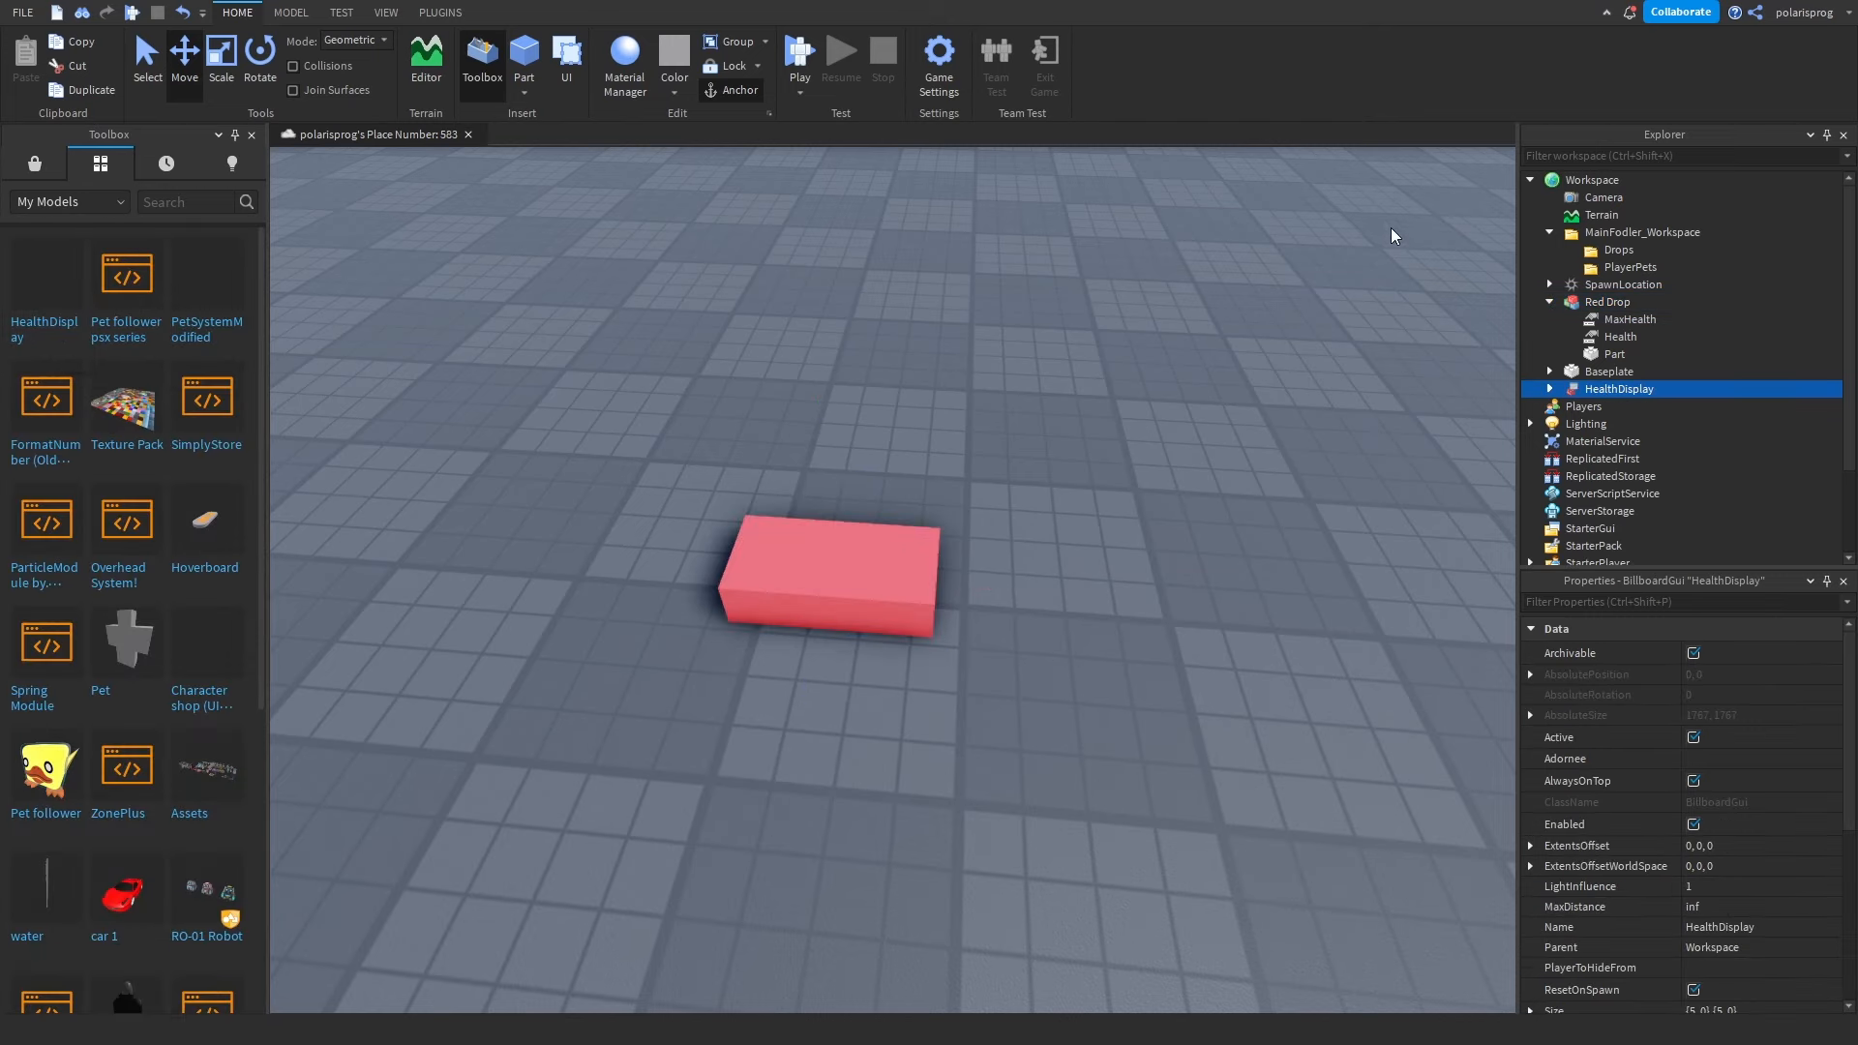
pyautogui.click(252, 136)
pyautogui.moveTo(1619, 388)
pyautogui.mouseDown()
pyautogui.moveTo(1601, 472)
pyautogui.moveTo(1577, 198)
pyautogui.moveTo(1595, 406)
pyautogui.moveTo(1655, 315)
pyautogui.mouseUp()
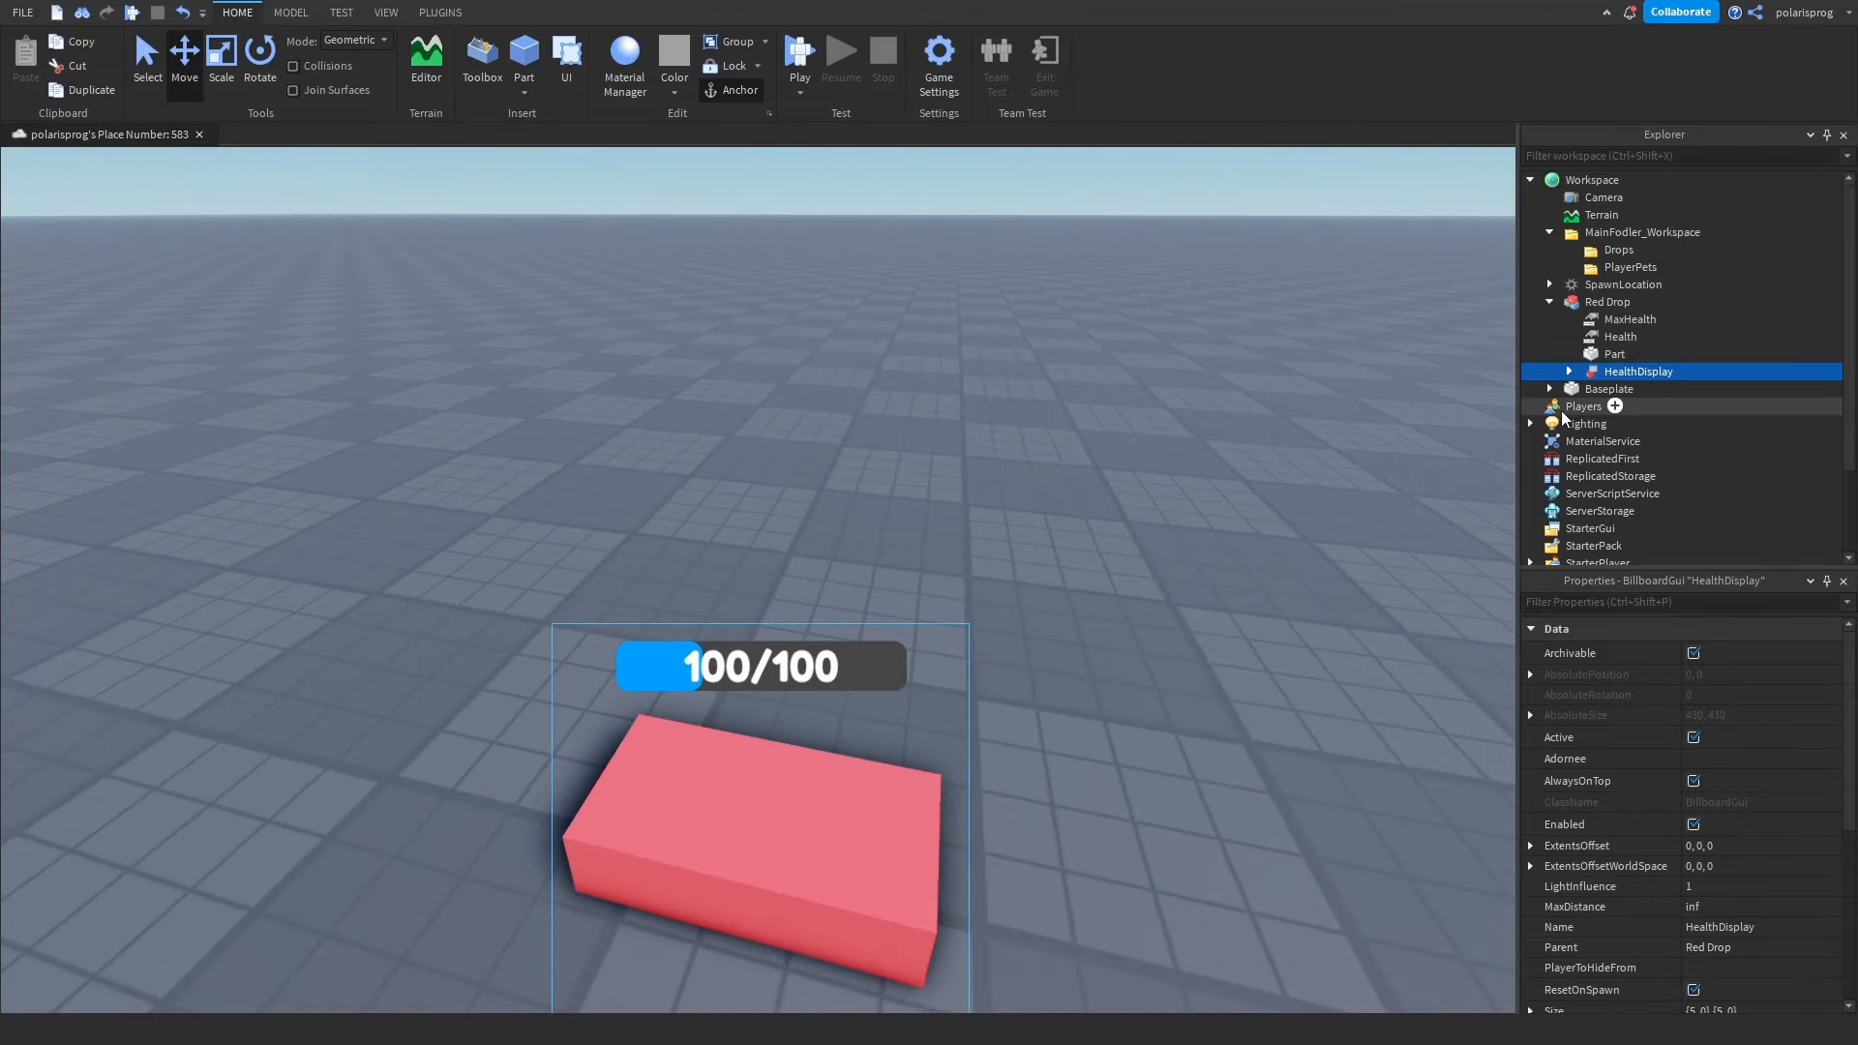
# Try a UIStroke with a thickness of 7.9 on the HealthDisplay's Background frame and remove it.
pyautogui.click(1569, 372)
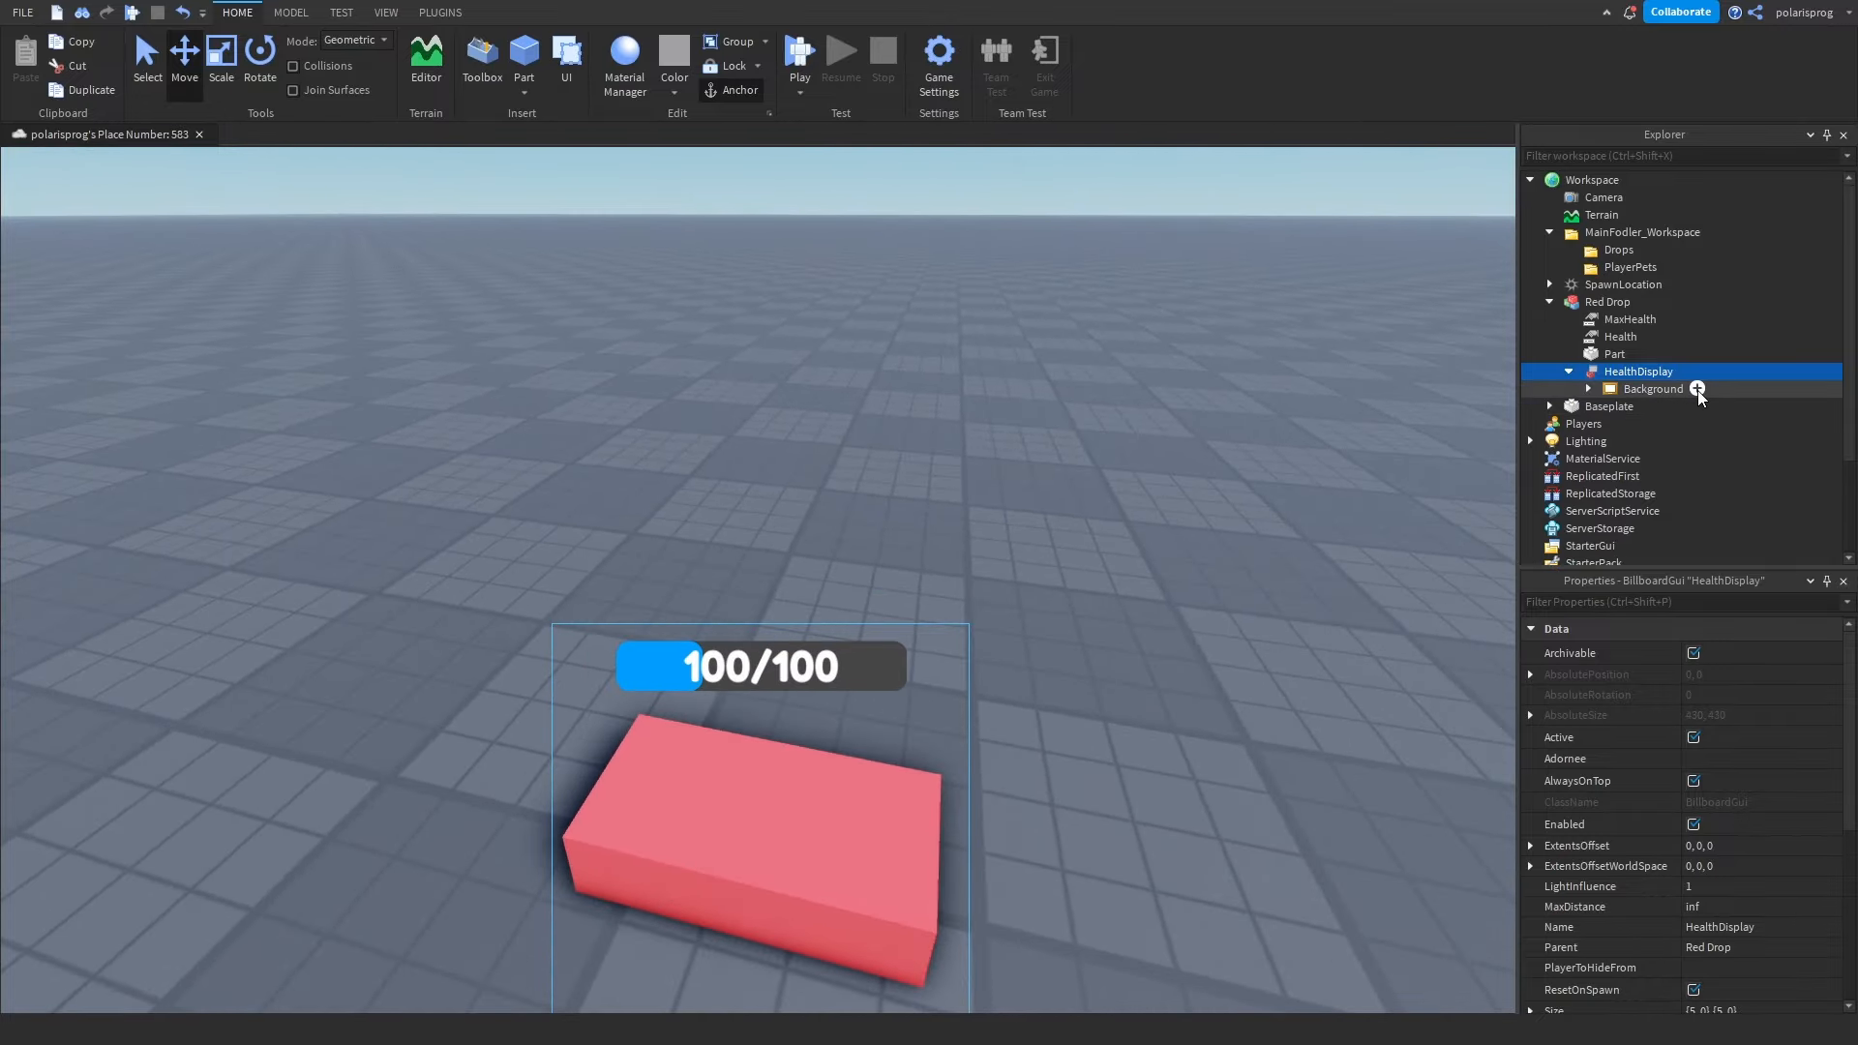
pyautogui.click(1655, 389)
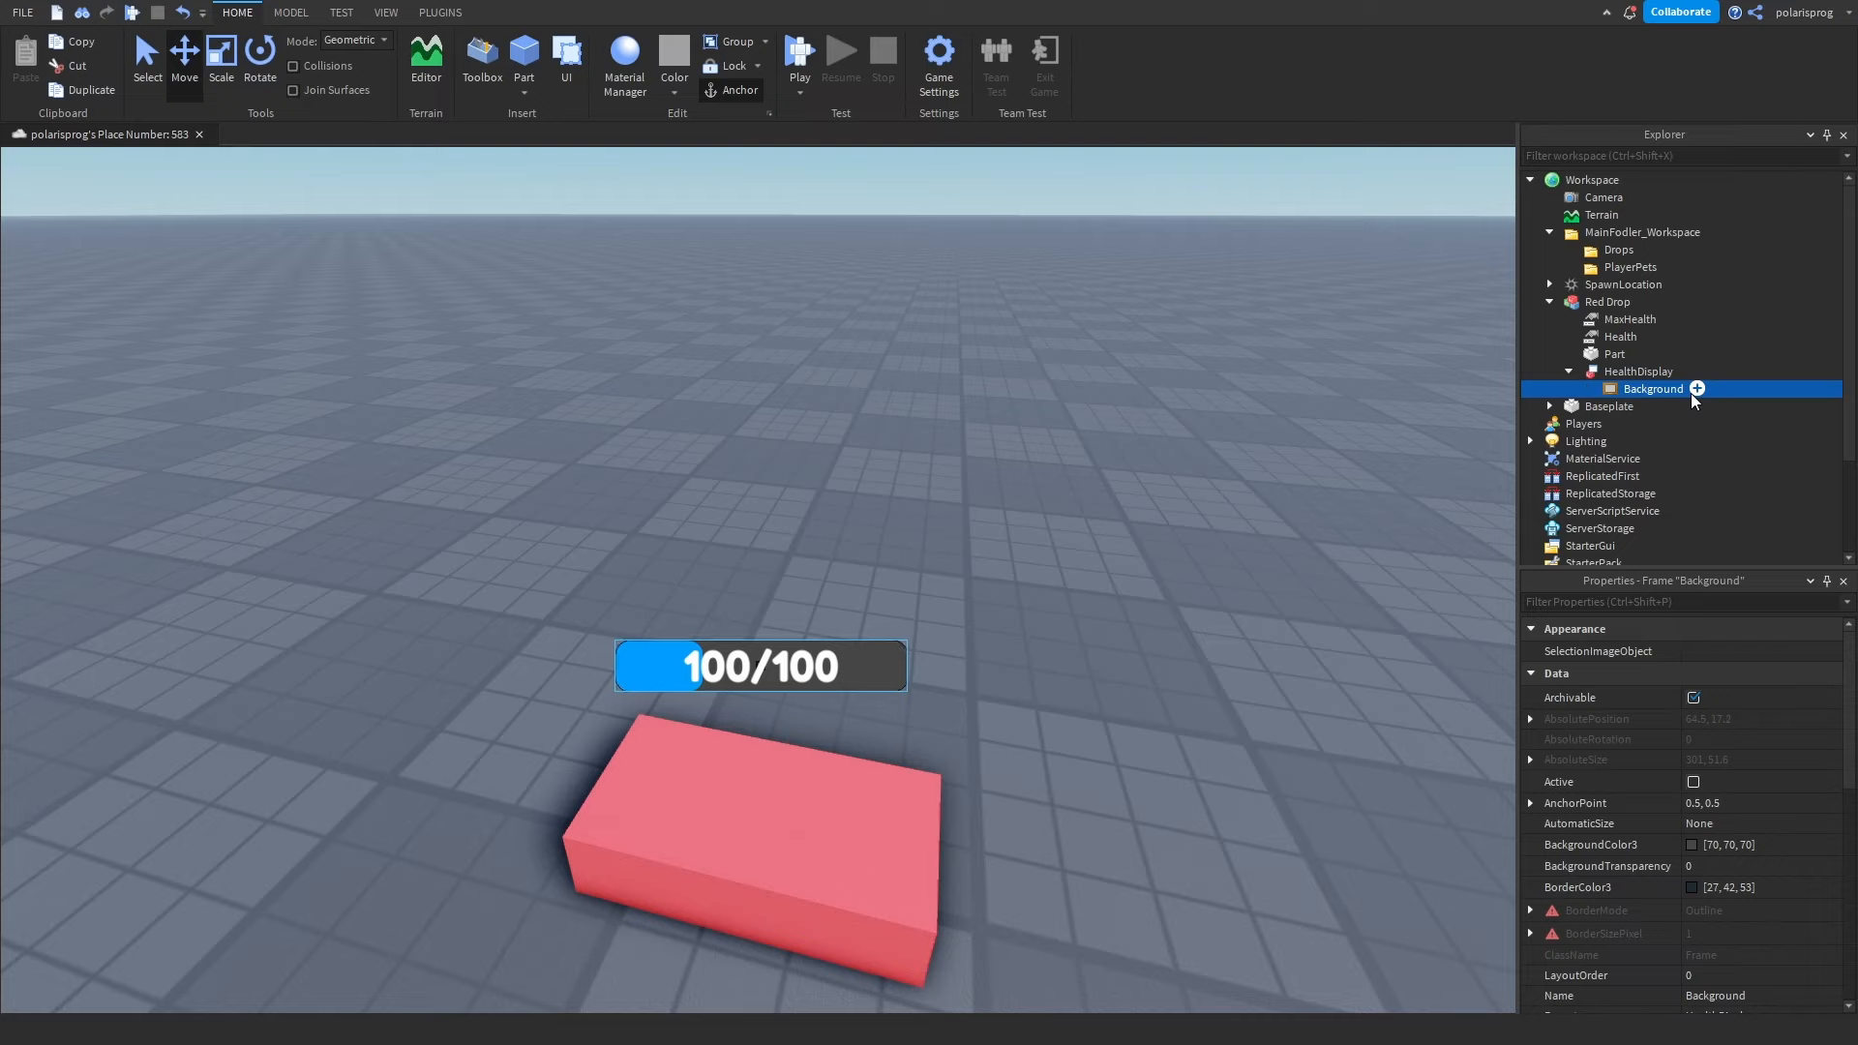
pyautogui.doubleClick(1690, 393)
pyautogui.click(1642, 425)
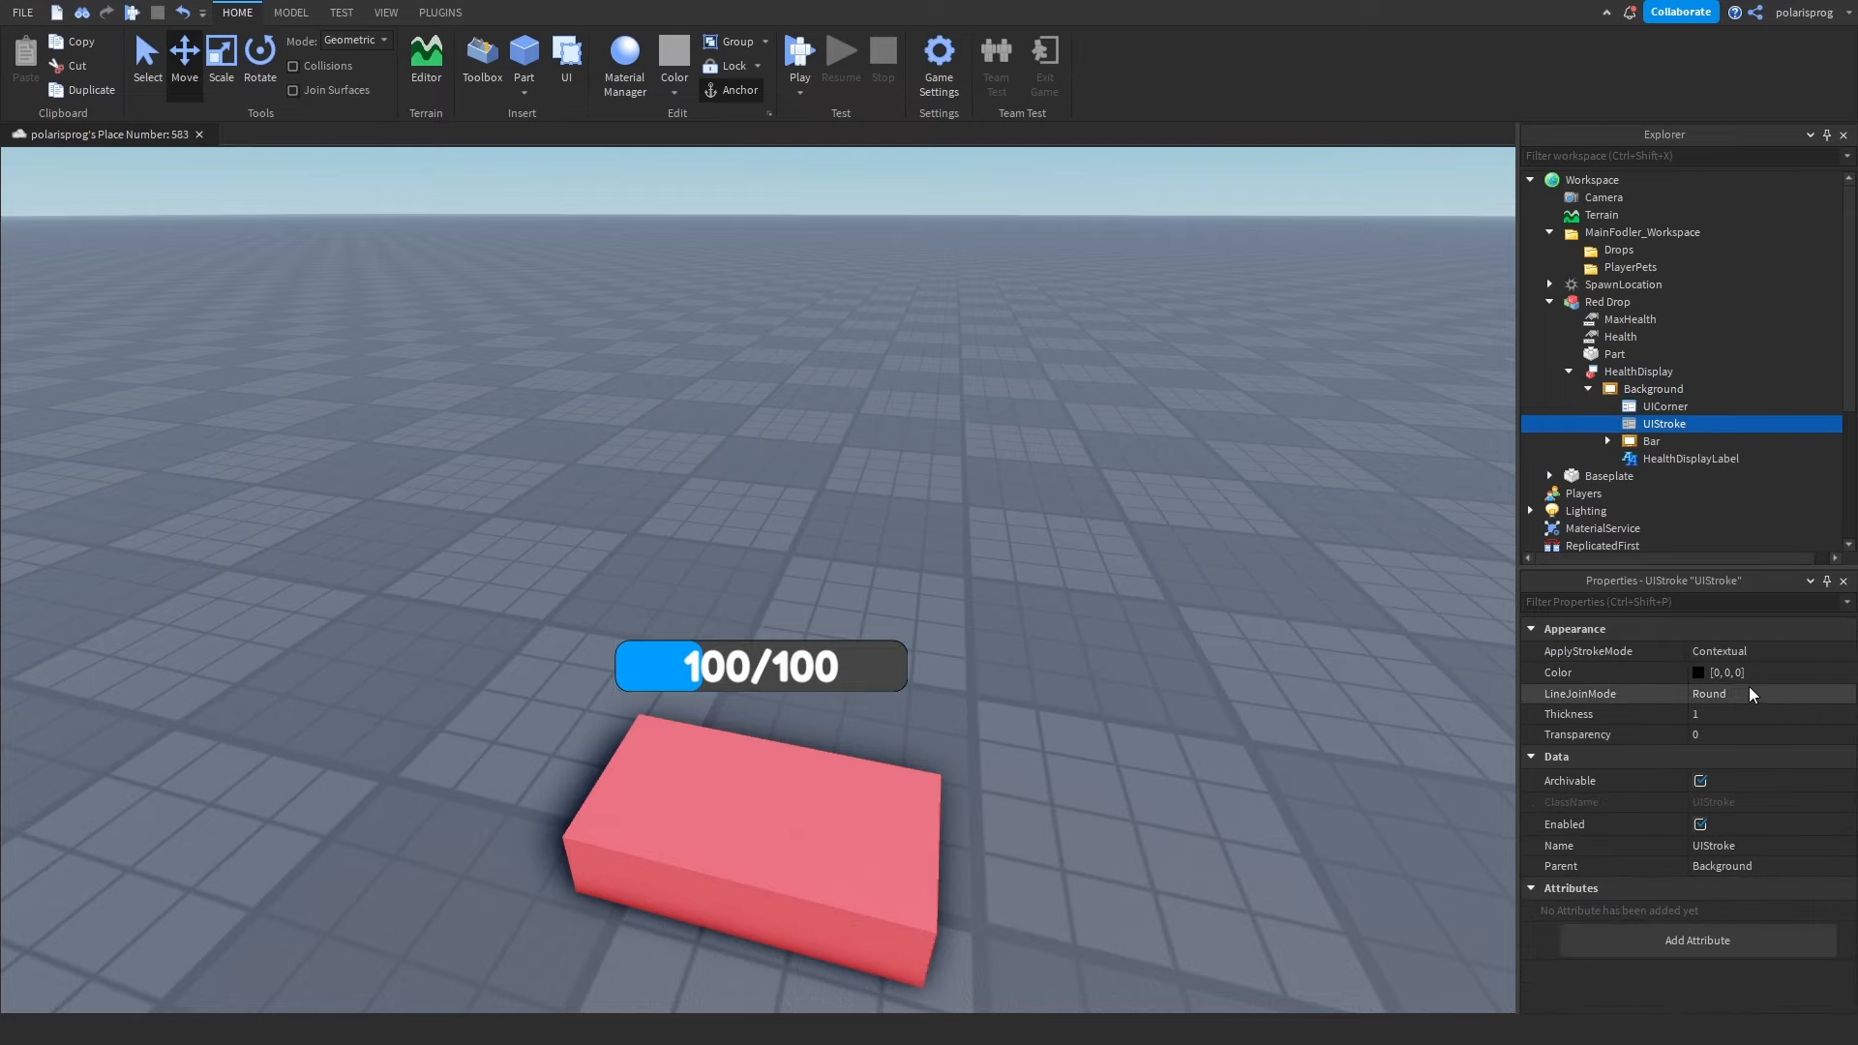
pyautogui.click(1744, 714)
pyautogui.moveTo(1760, 714); pyautogui.dragTo(1783, 714)
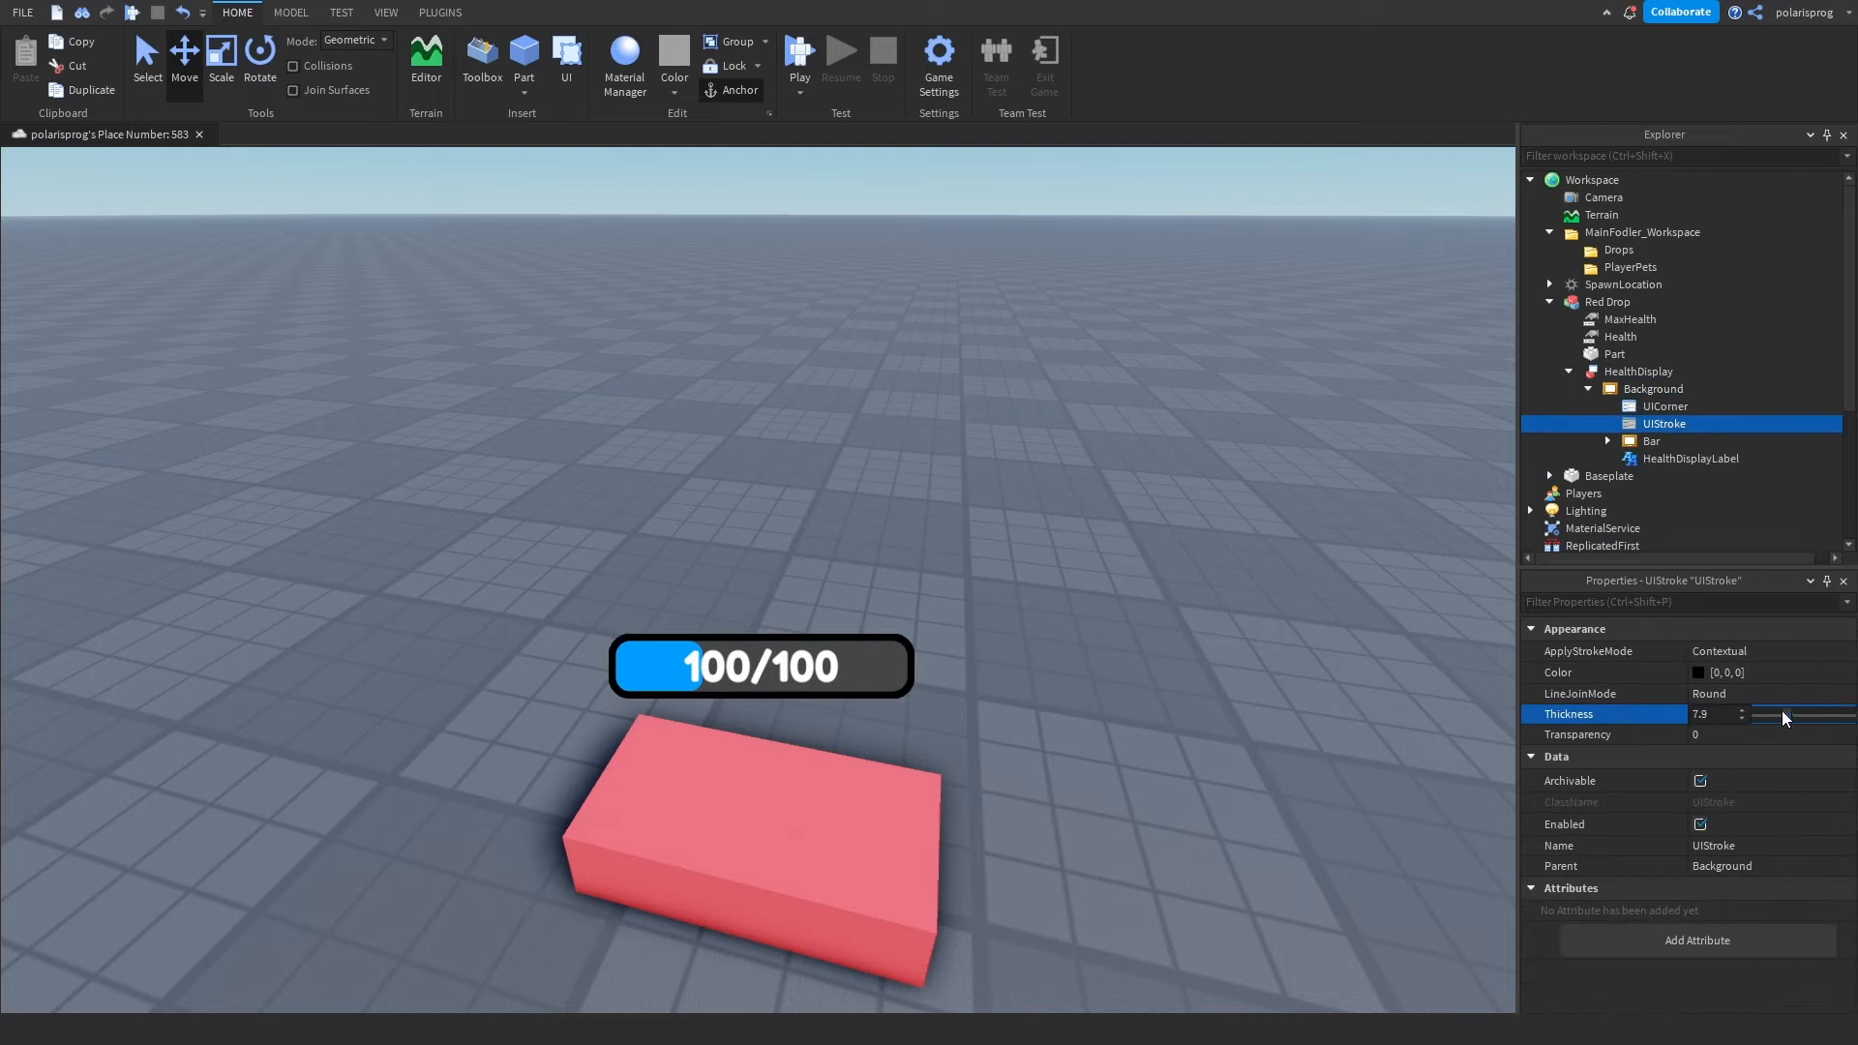
pyautogui.moveTo(1319, 591); pyautogui.dragTo(1309, 588, button='right')
pyautogui.press('Delete')
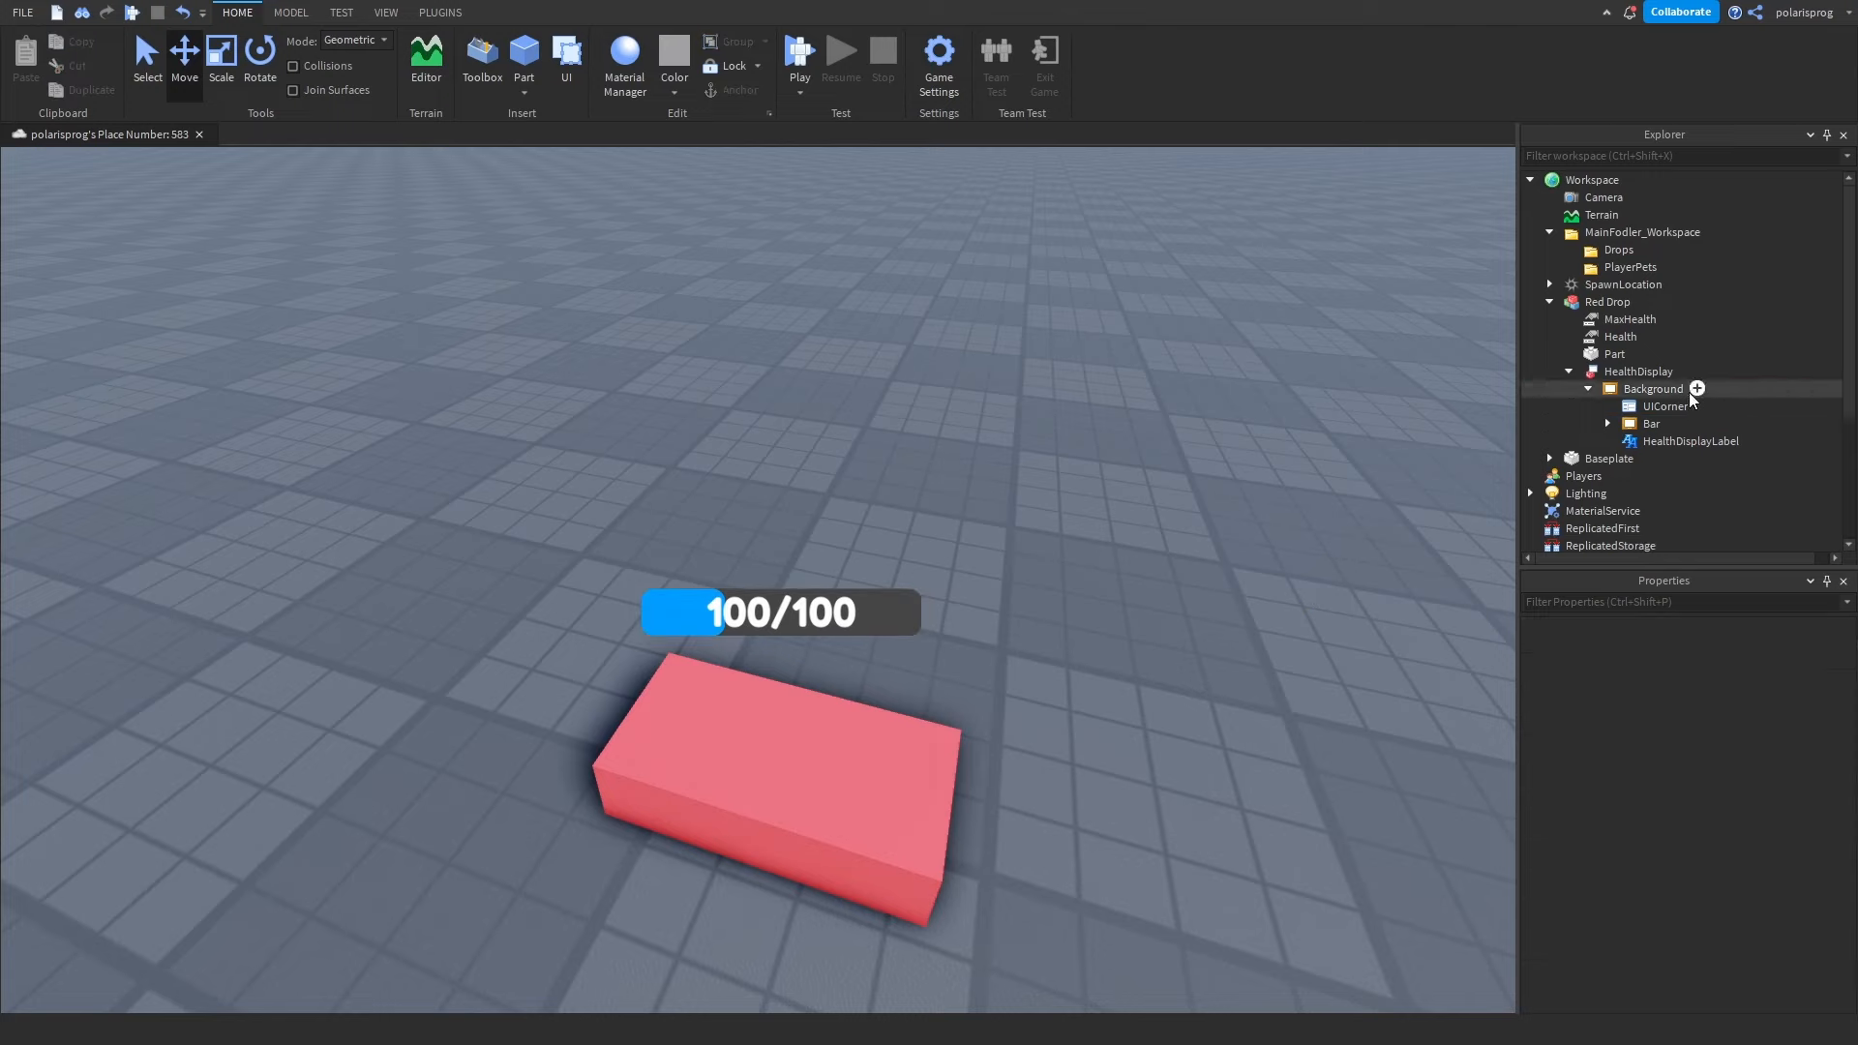
# Set the corner radius scale of the Background frame's UICorner to 0.3.
pyautogui.click(1664, 406)
pyautogui.click(1531, 652)
pyautogui.click(1743, 671)
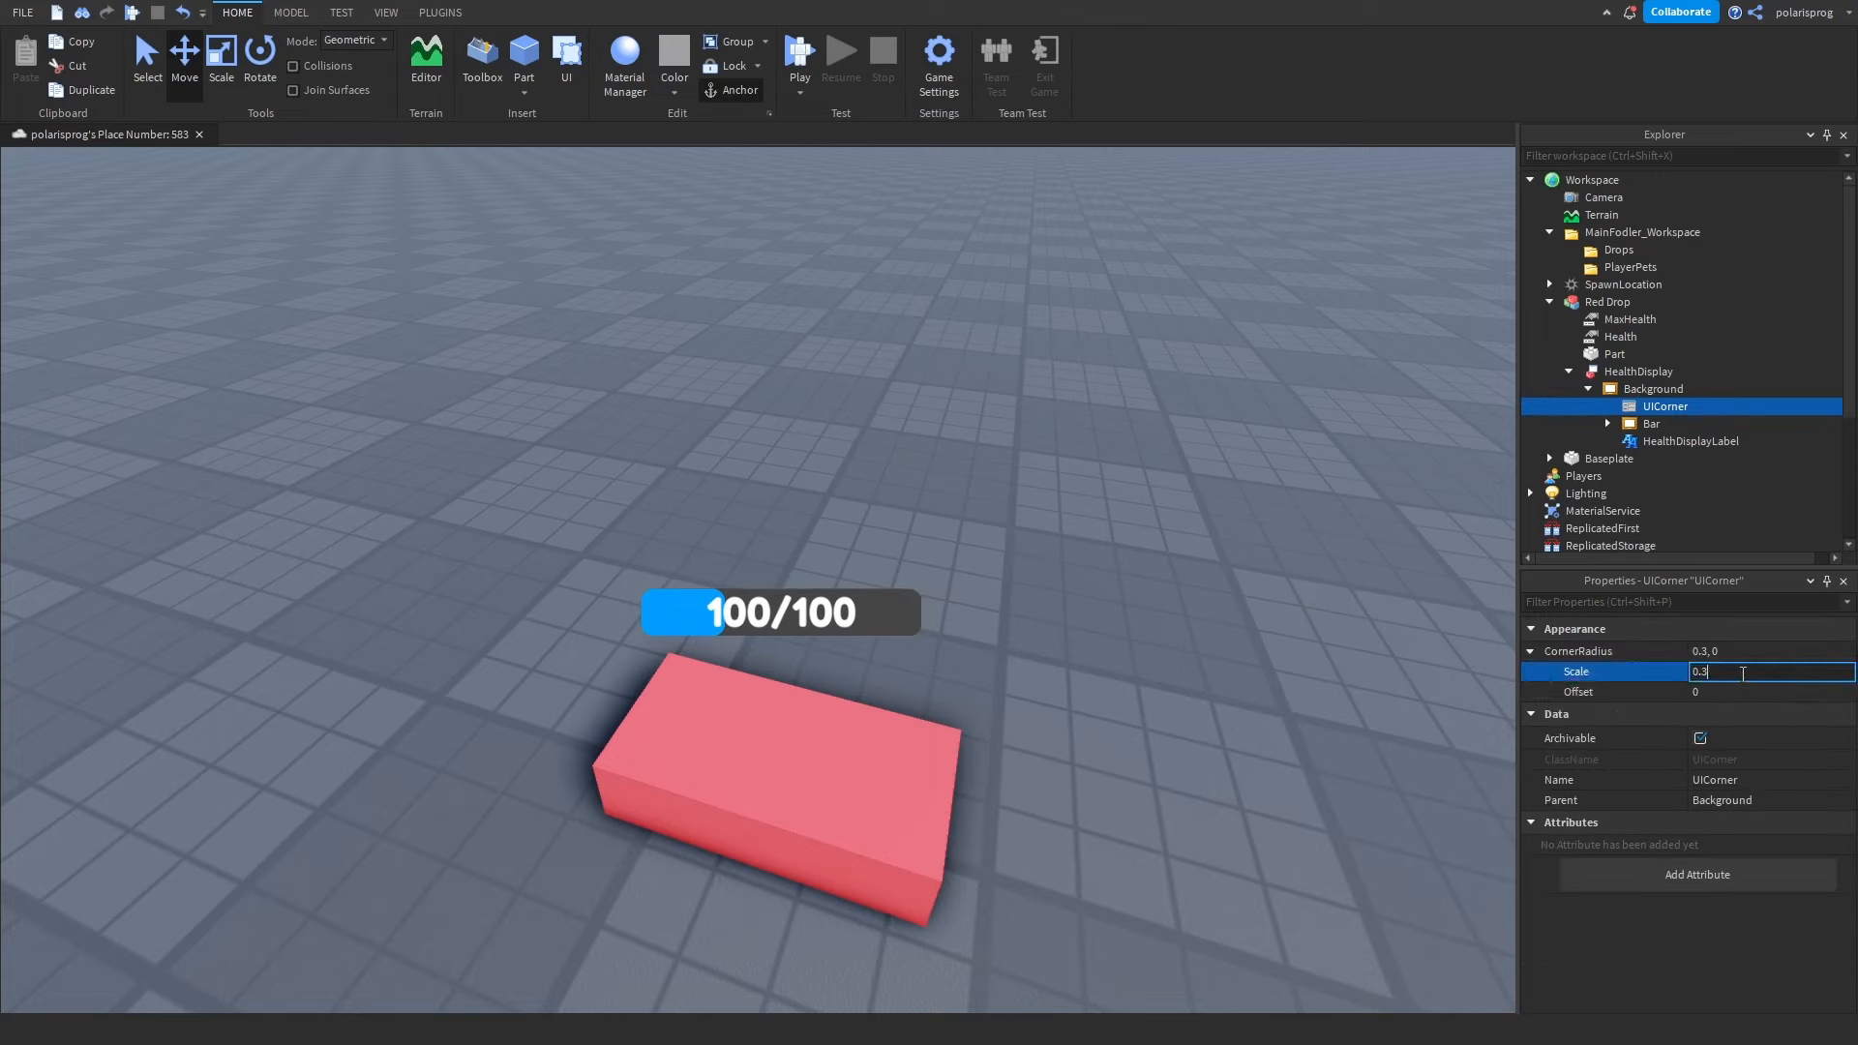
pyautogui.write('3')
pyautogui.press('Return')
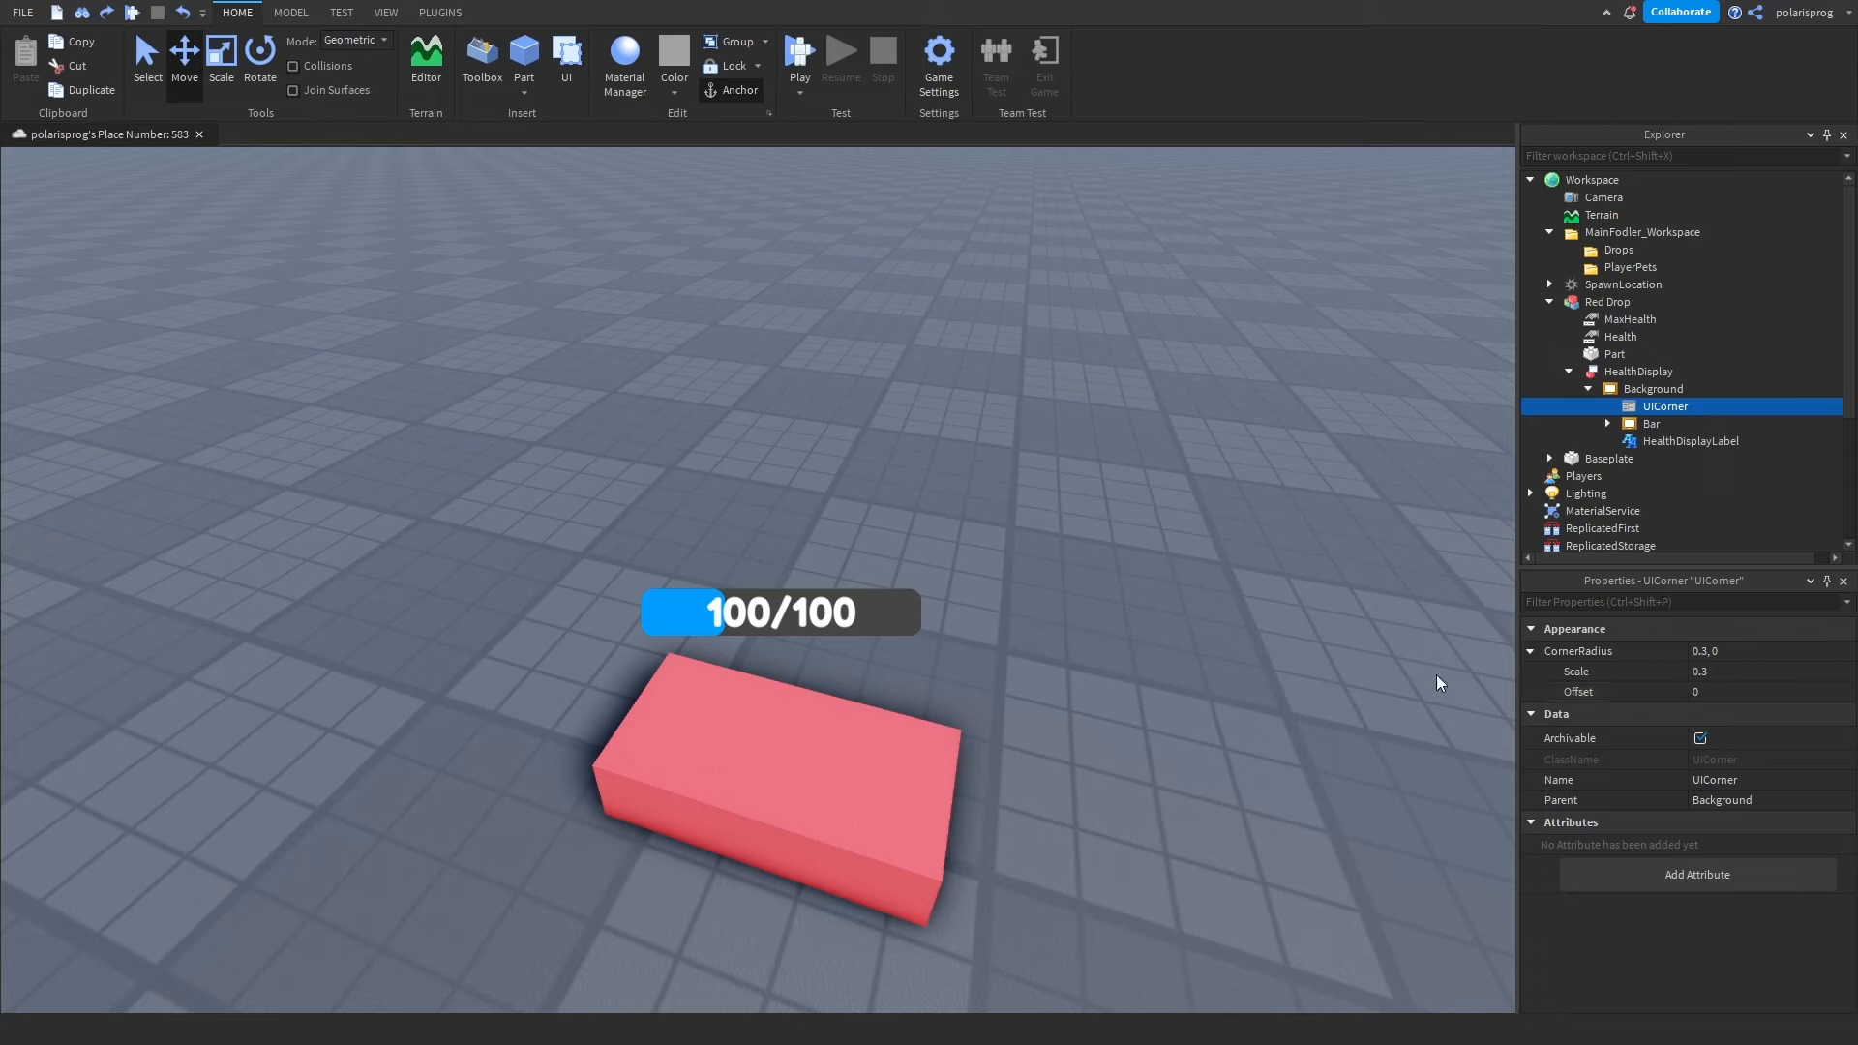
# Examine the Bar, Background and HealthDisplayLabel elements of the health display above the red block.
pyautogui.moveTo(1261, 571); pyautogui.dragTo(1459, 469, button='right')
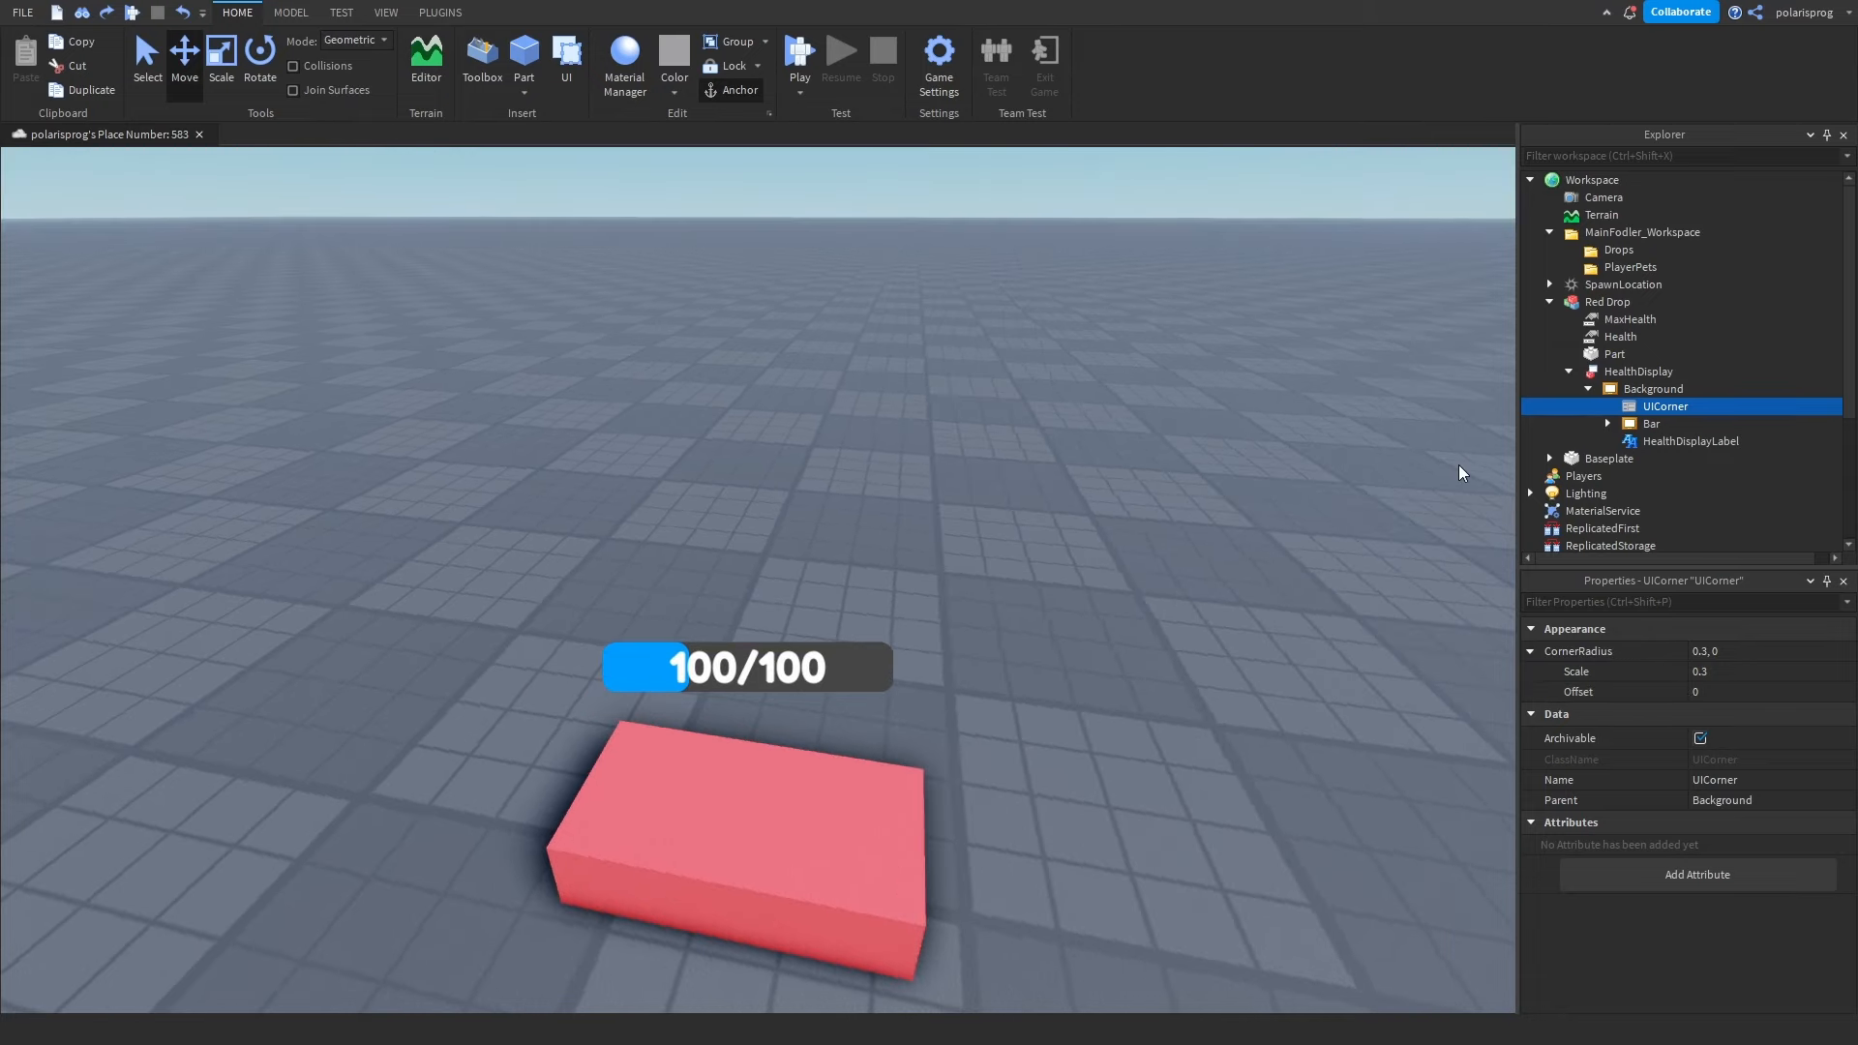
pyautogui.click(1607, 424)
pyautogui.click(1640, 424)
pyautogui.click(1646, 388)
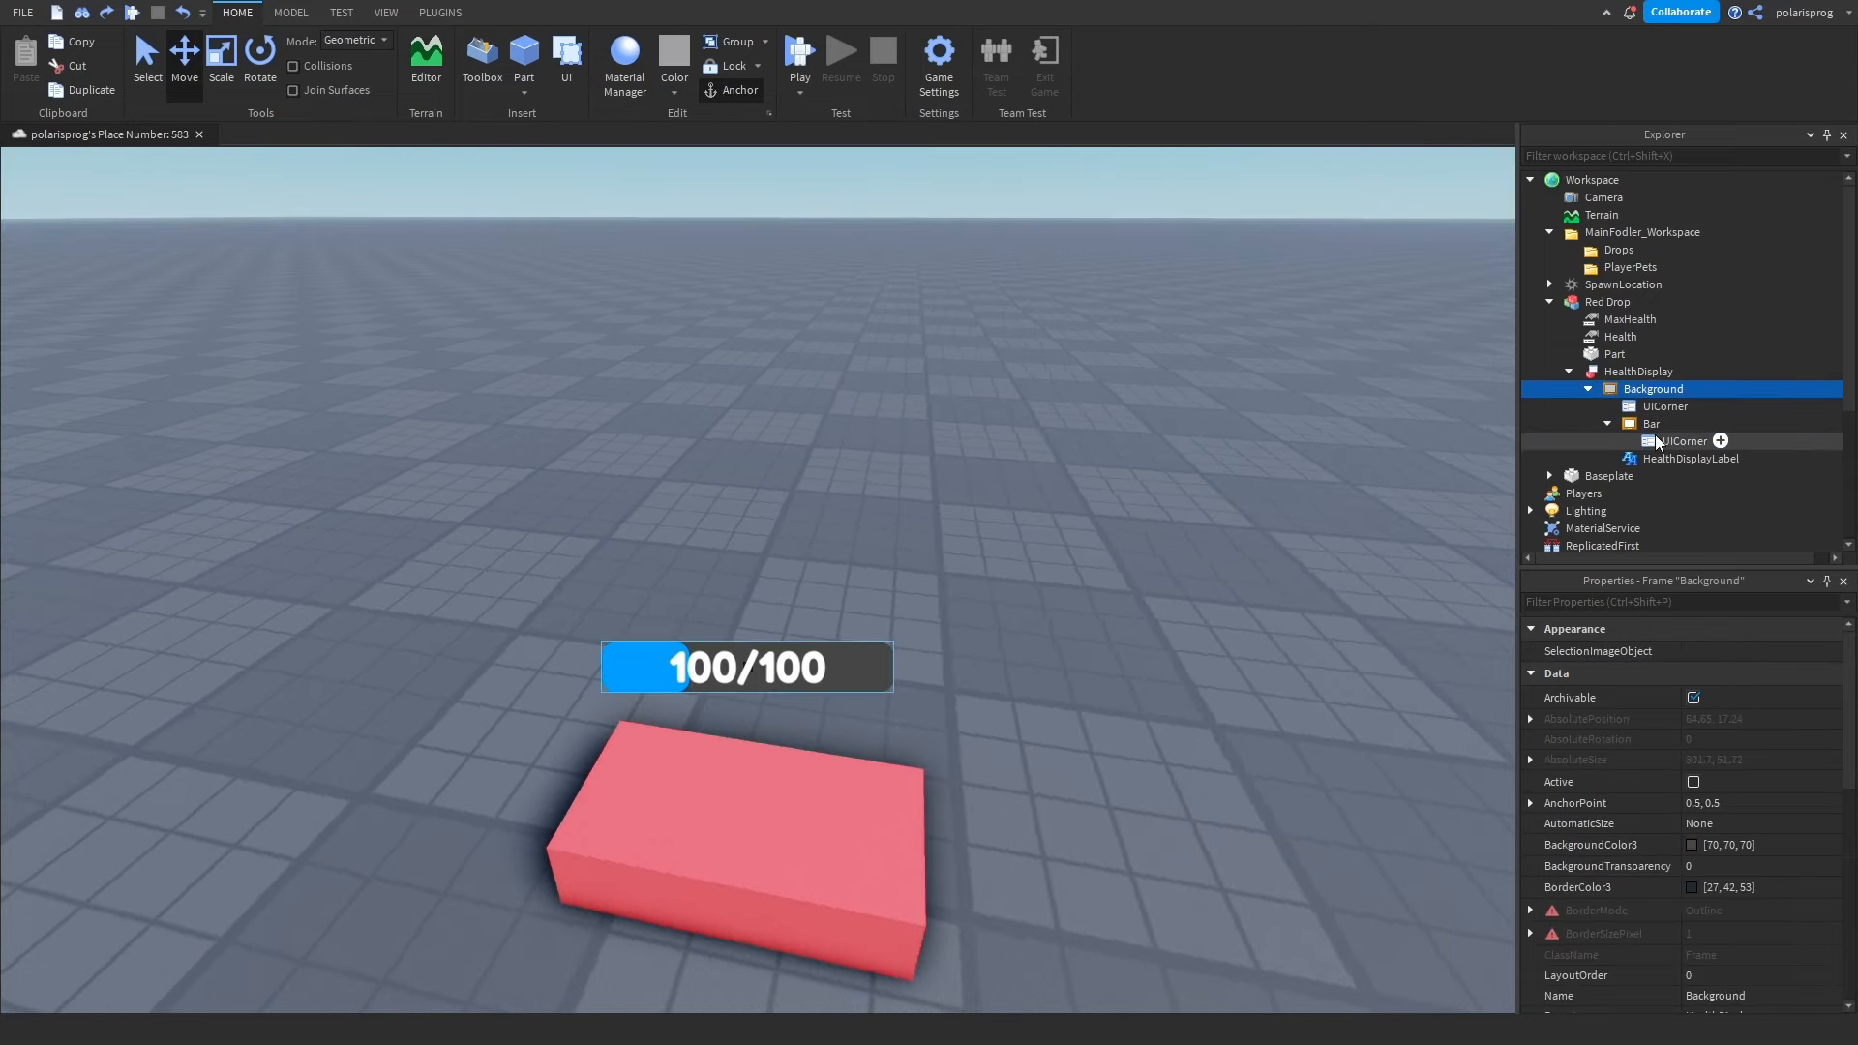
pyautogui.click(1689, 459)
pyautogui.click(1053, 689)
pyautogui.scroll(-4, 1336, 581)
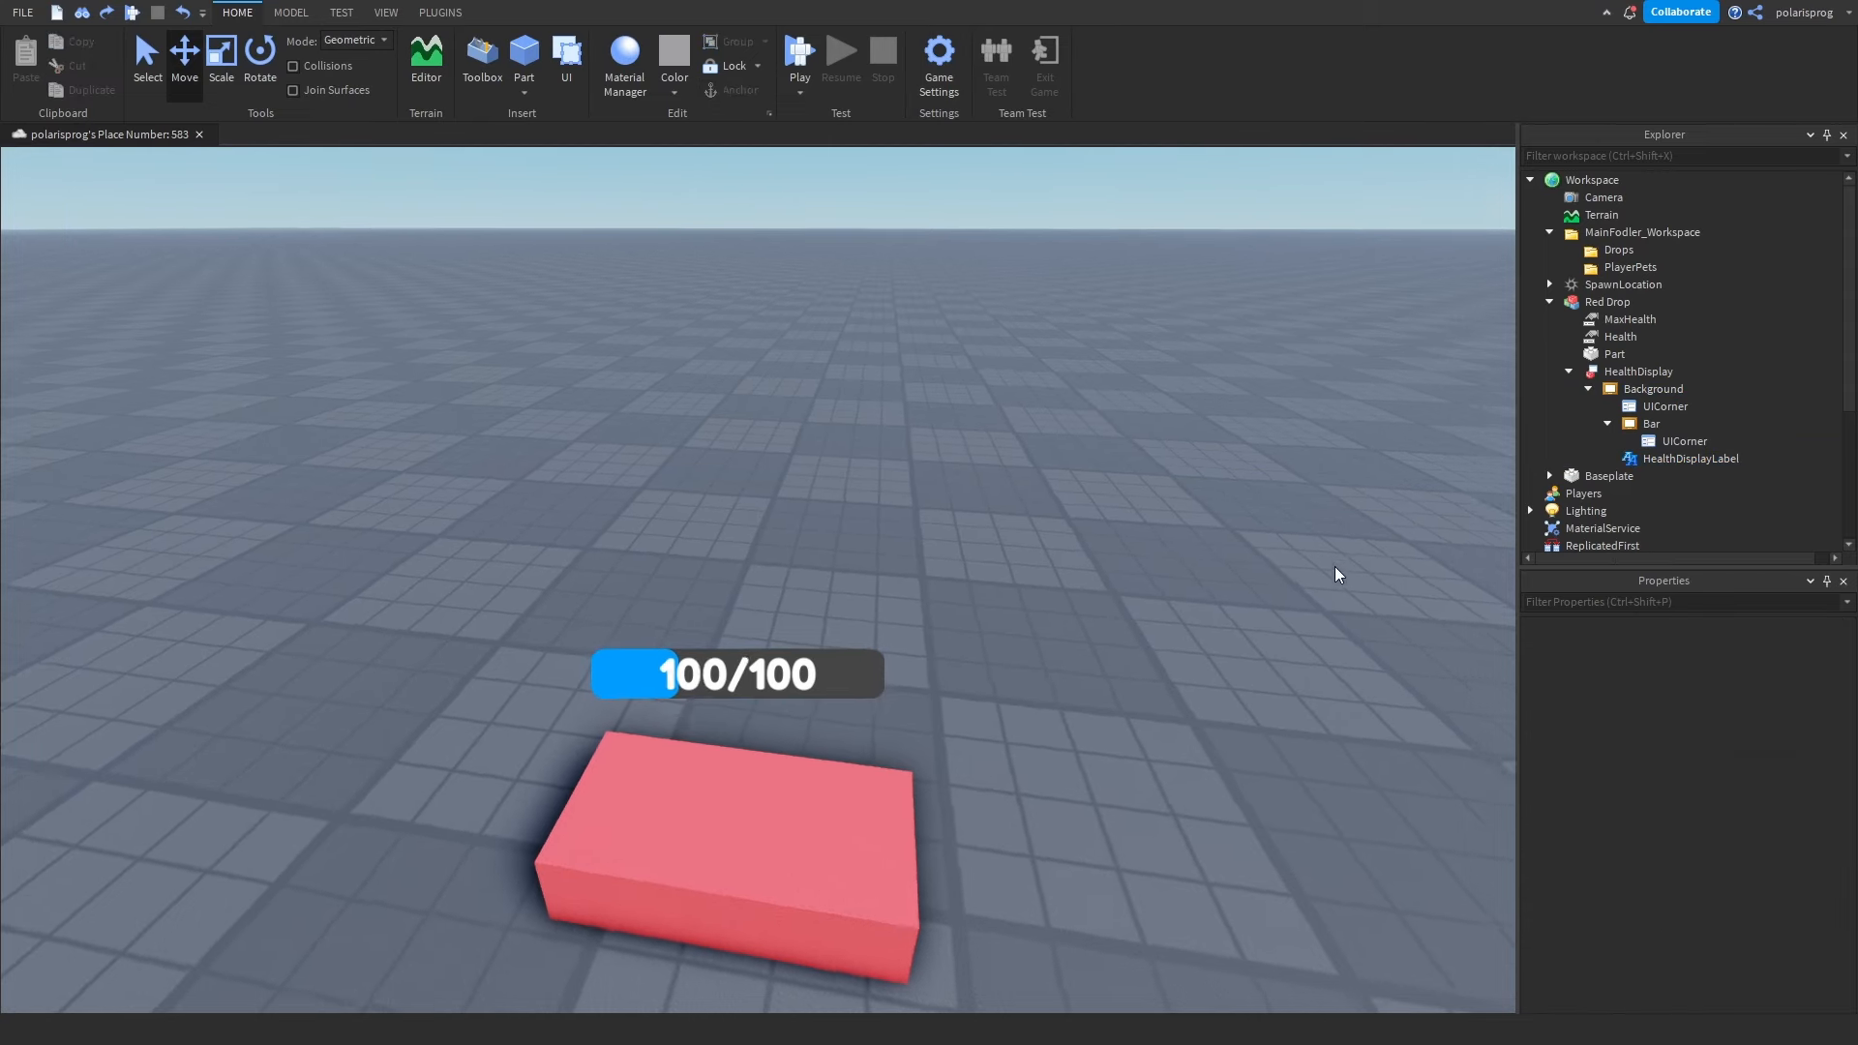
pyautogui.scroll(4, 1321, 672)
pyautogui.click(1635, 372)
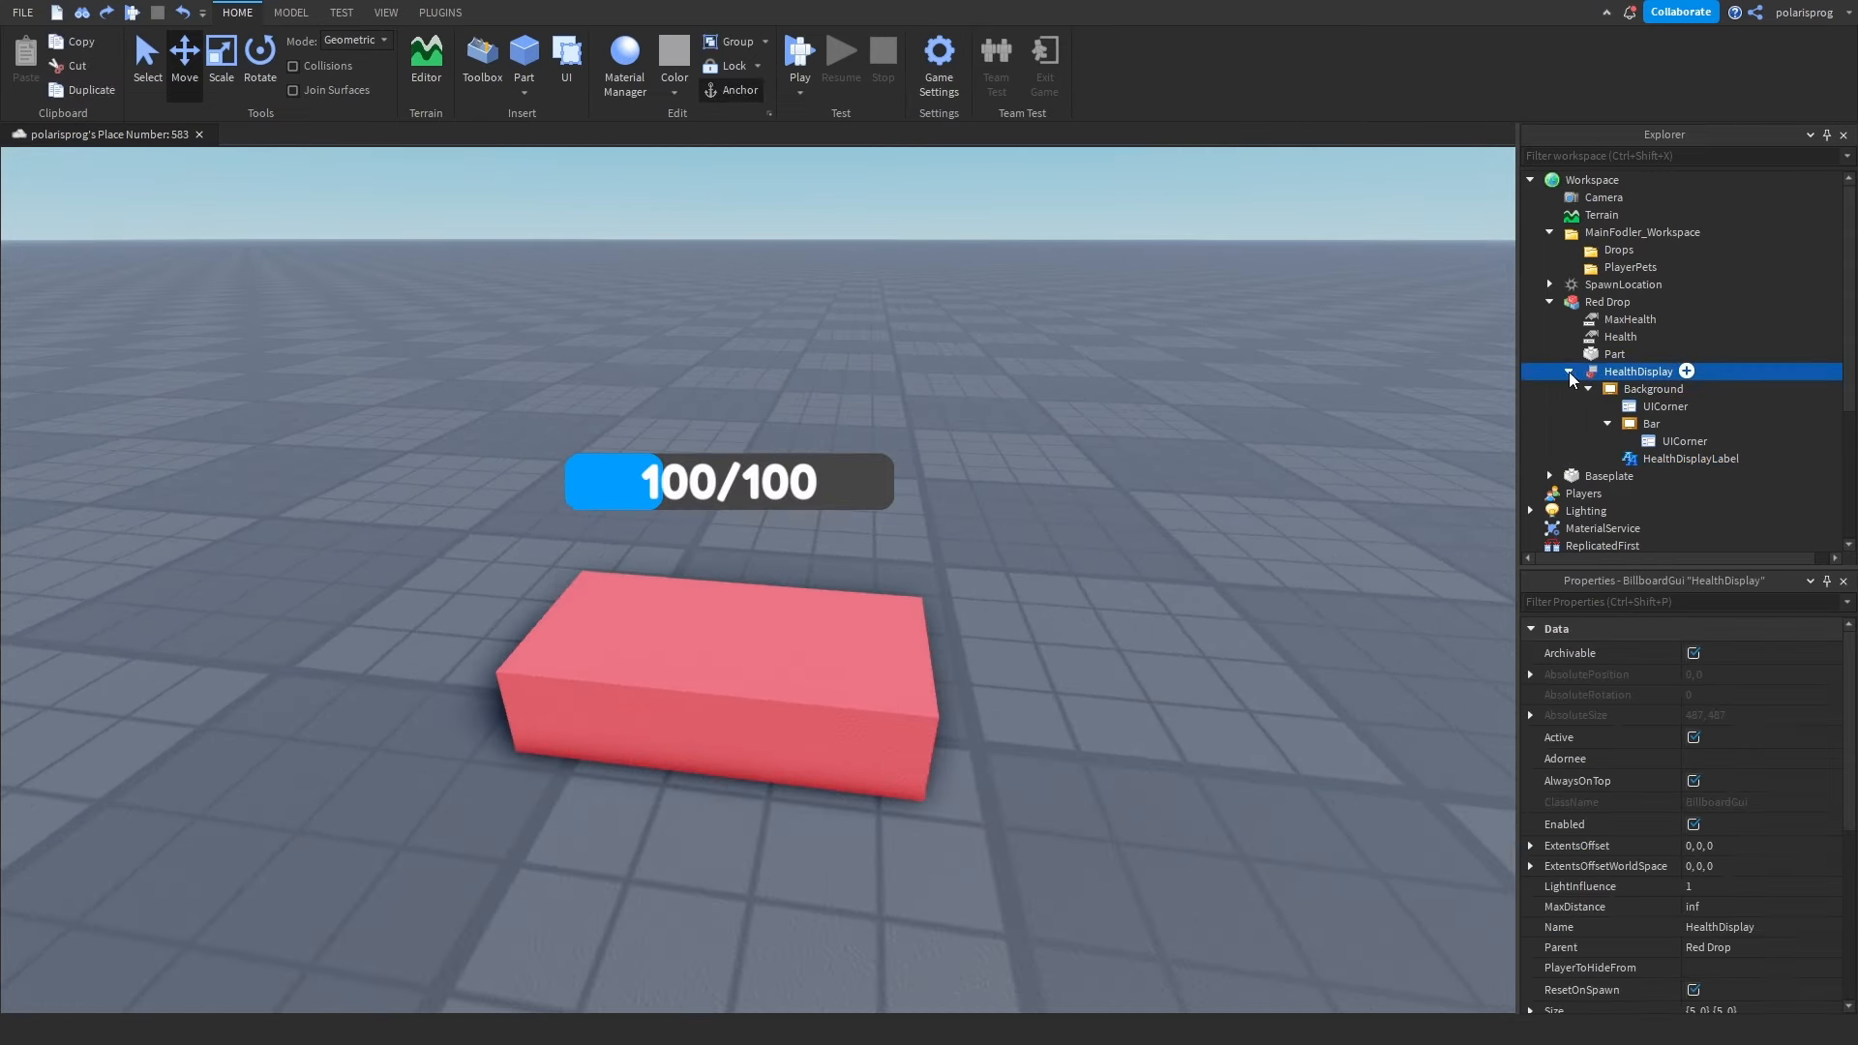
pyautogui.click(1569, 372)
# Duplicate the Red Drop model and move the copy along the X axis to about 9.85.
pyautogui.click(1597, 303)
pyautogui.hotkey('ctrl', 'd')
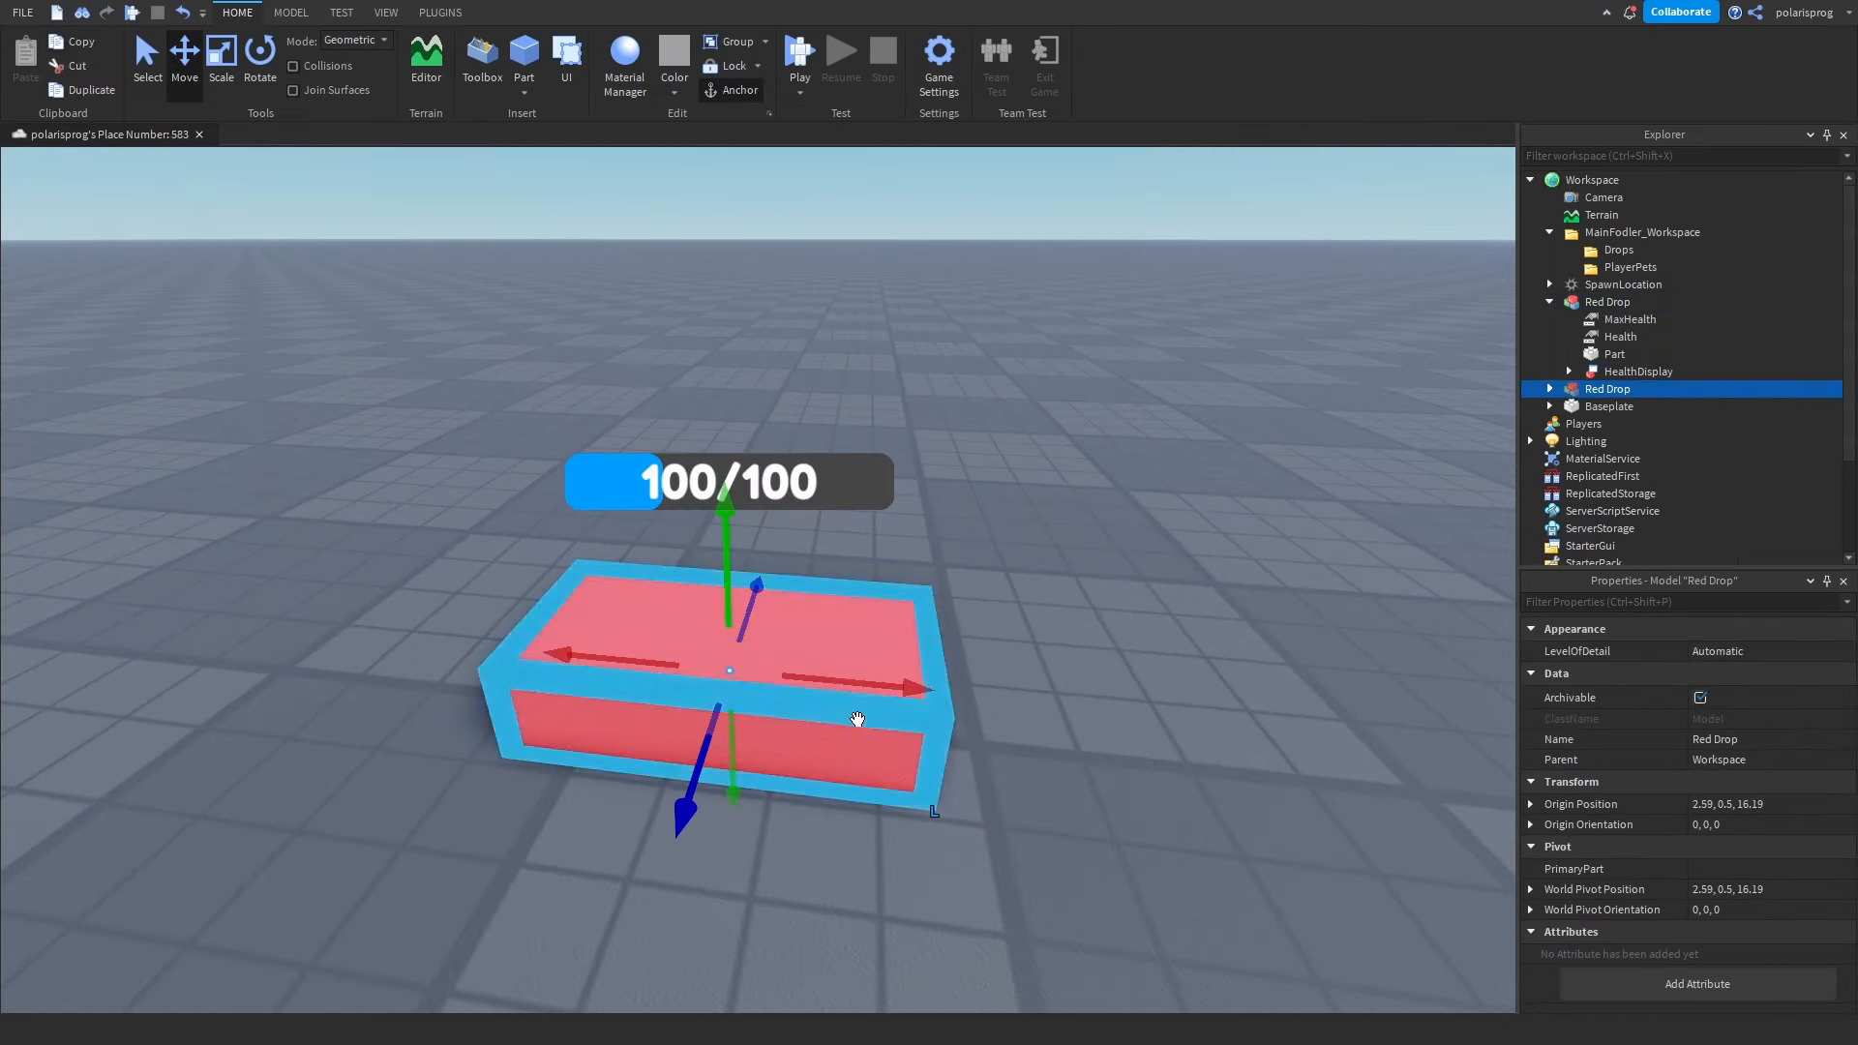
pyautogui.moveTo(864, 686); pyautogui.dragTo(736, 590)
pyautogui.press('f')
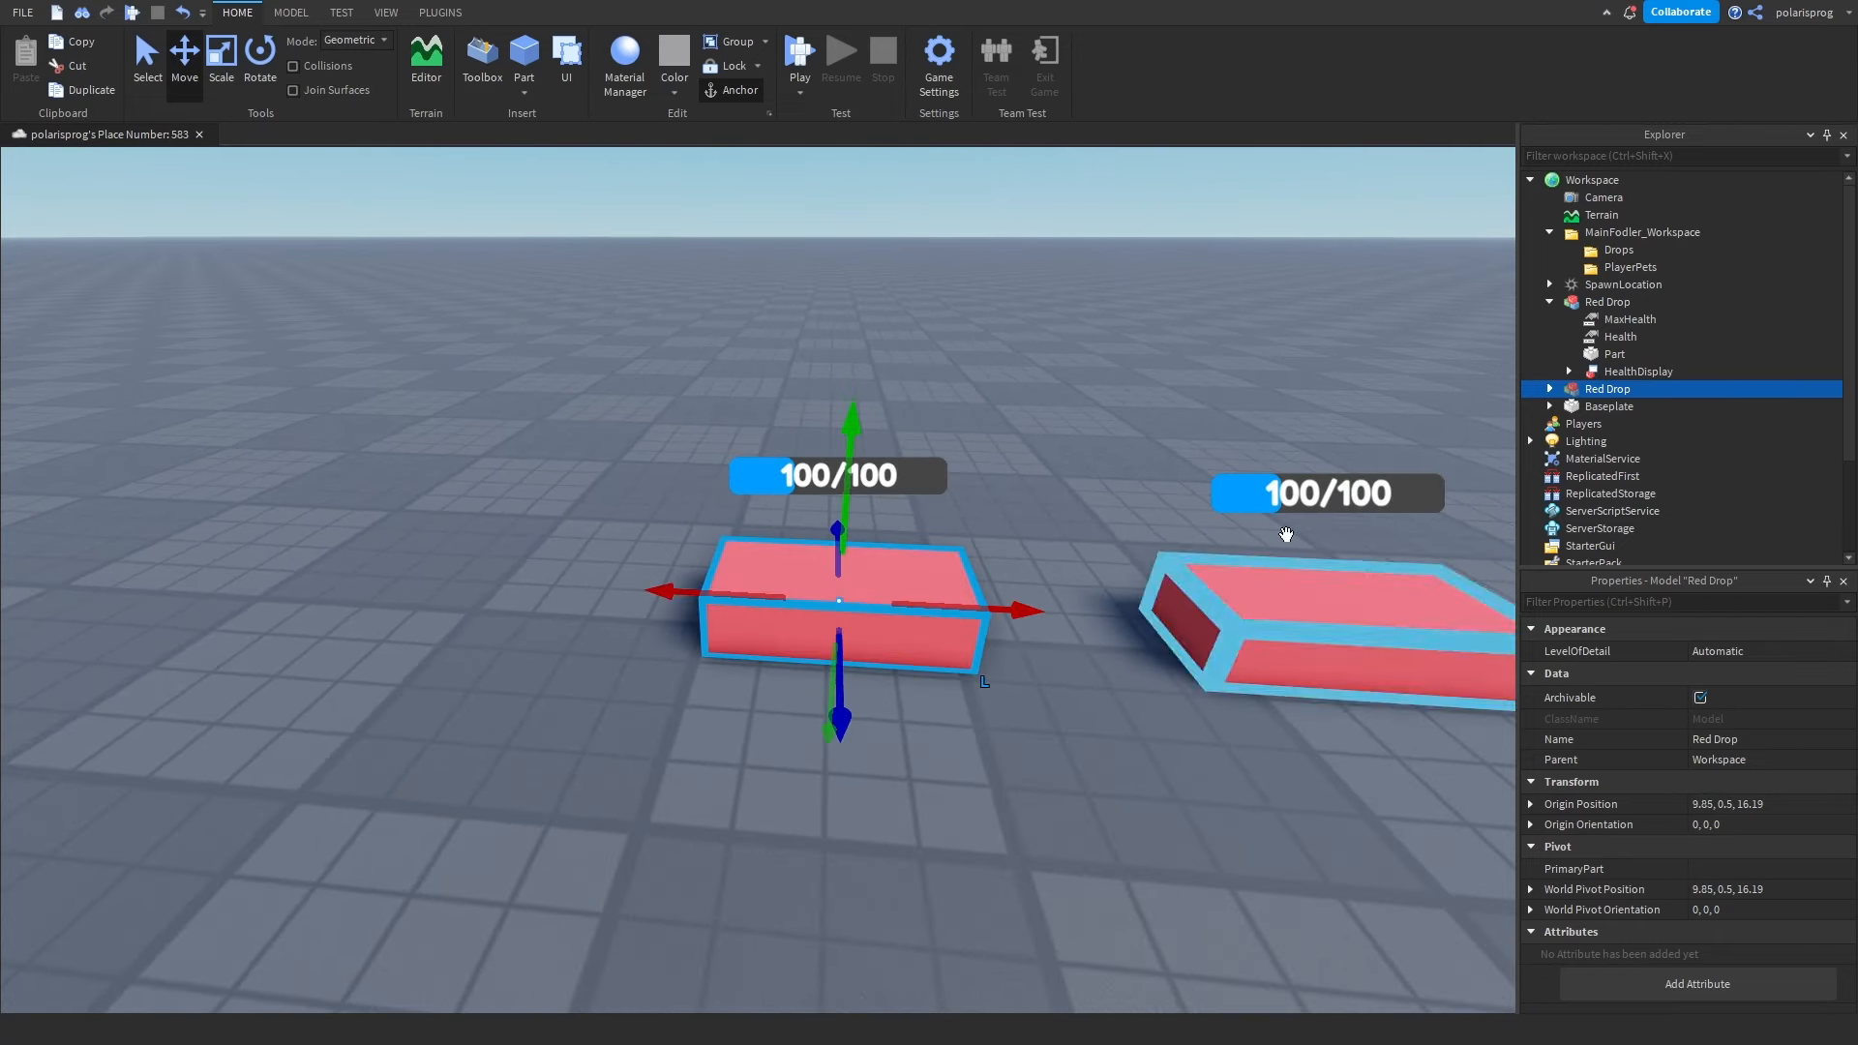
# Rename the duplicated Red Drop model as Metal Drop.
pyautogui.click(1549, 388)
pyautogui.click(1621, 406)
pyautogui.click(1607, 388)
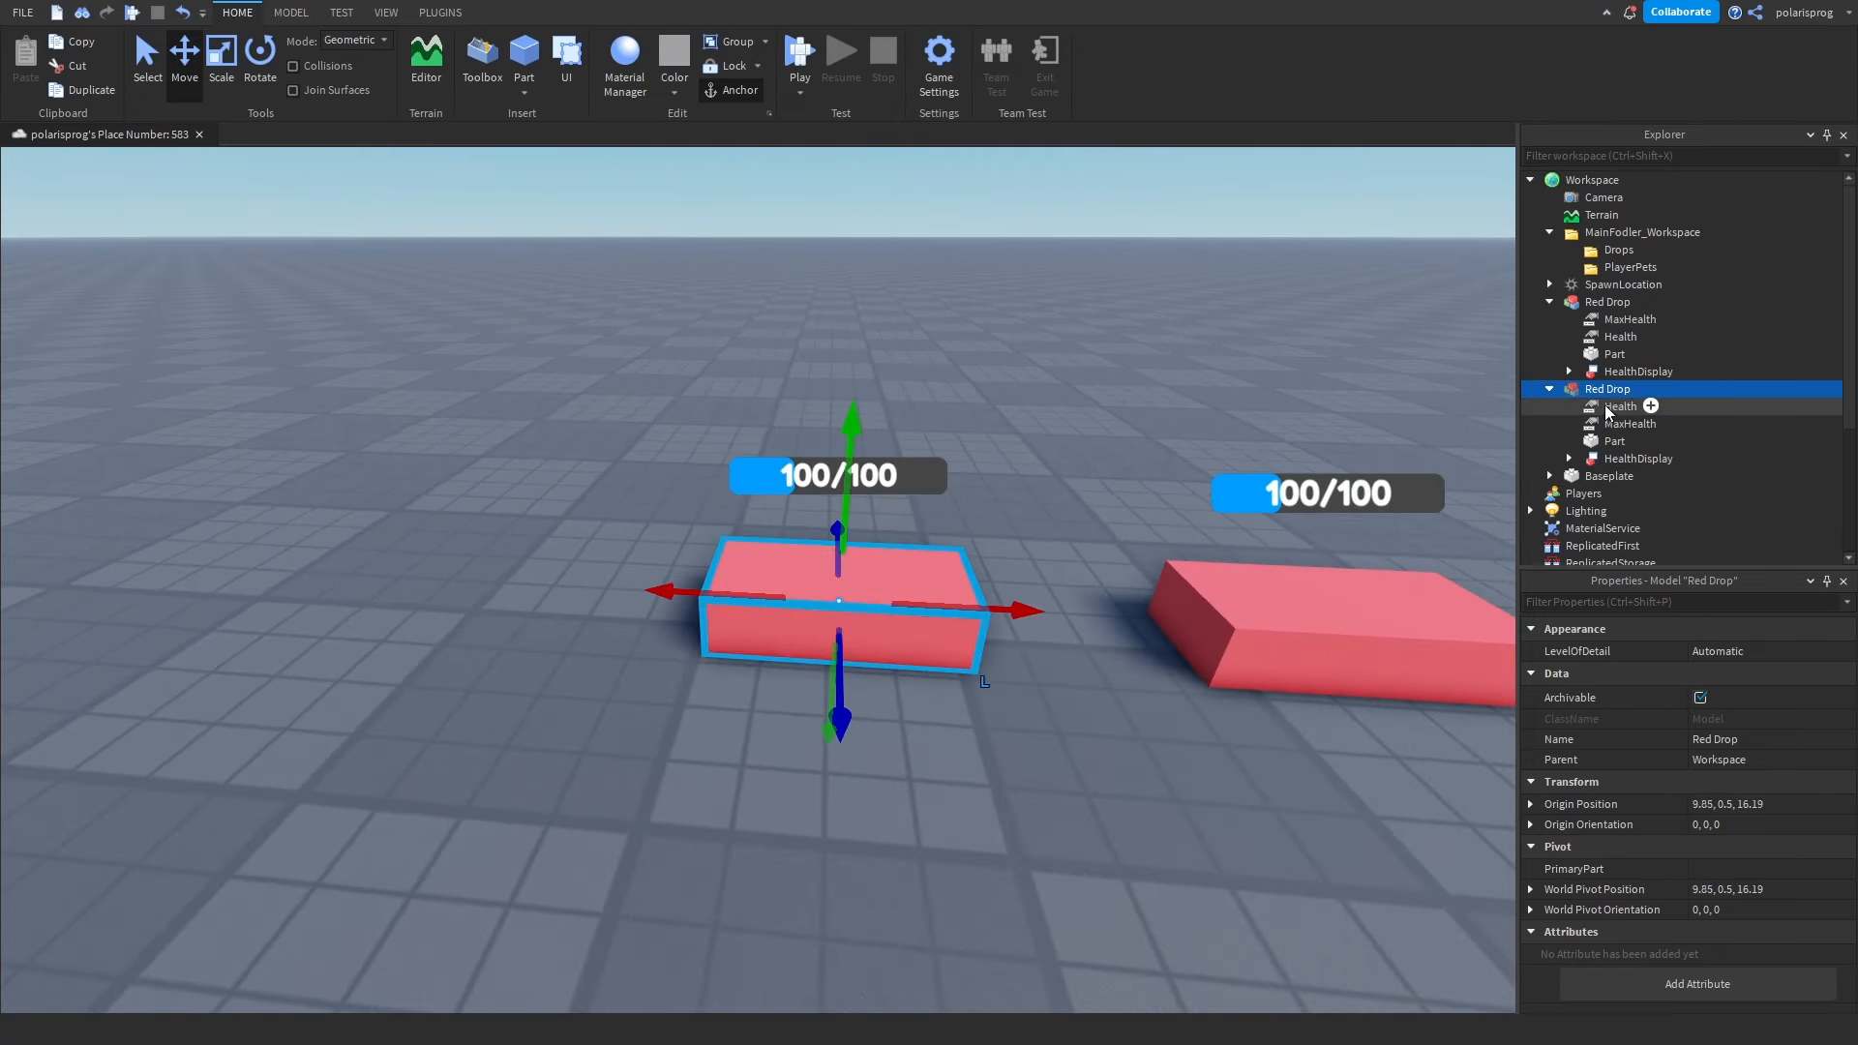
pyautogui.write('Metal Drop')
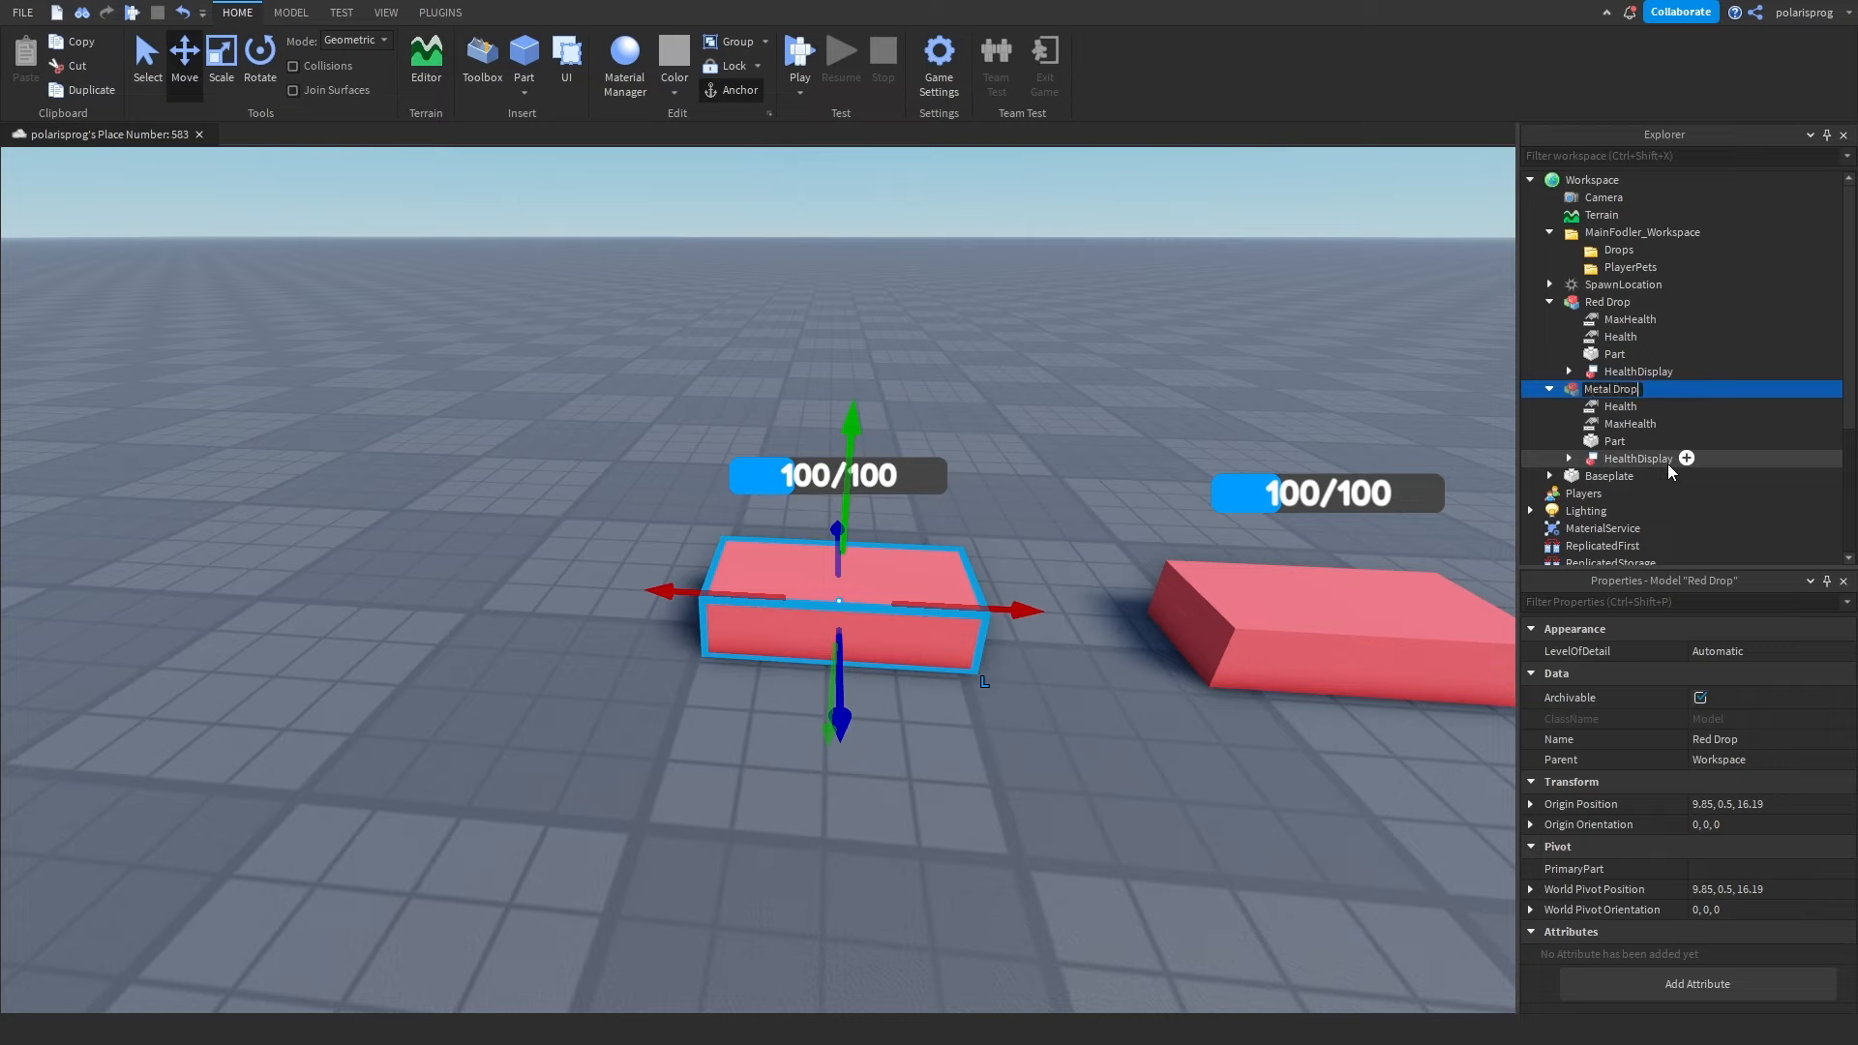
pyautogui.press('Return')
# Set the Metal Drop part's material to Metal and its color to white (255, 255, 255).
pyautogui.click(1610, 441)
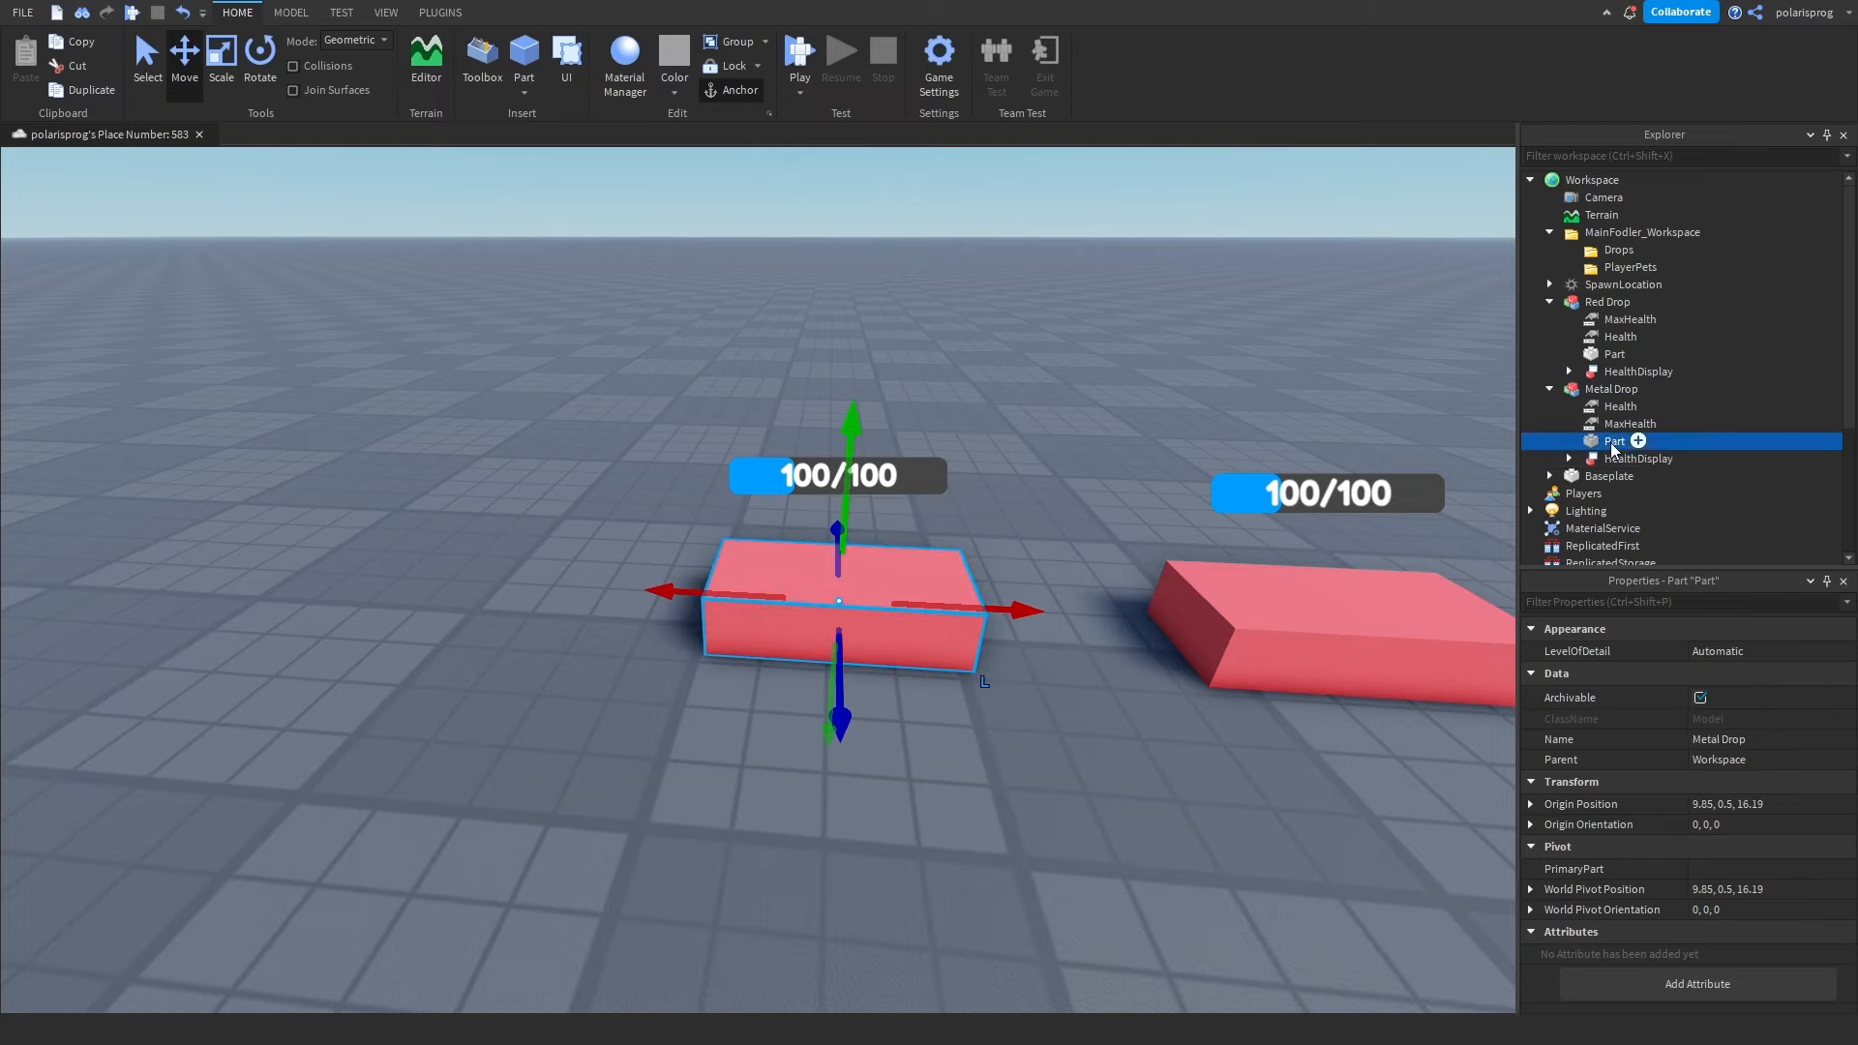
pyautogui.click(1723, 722)
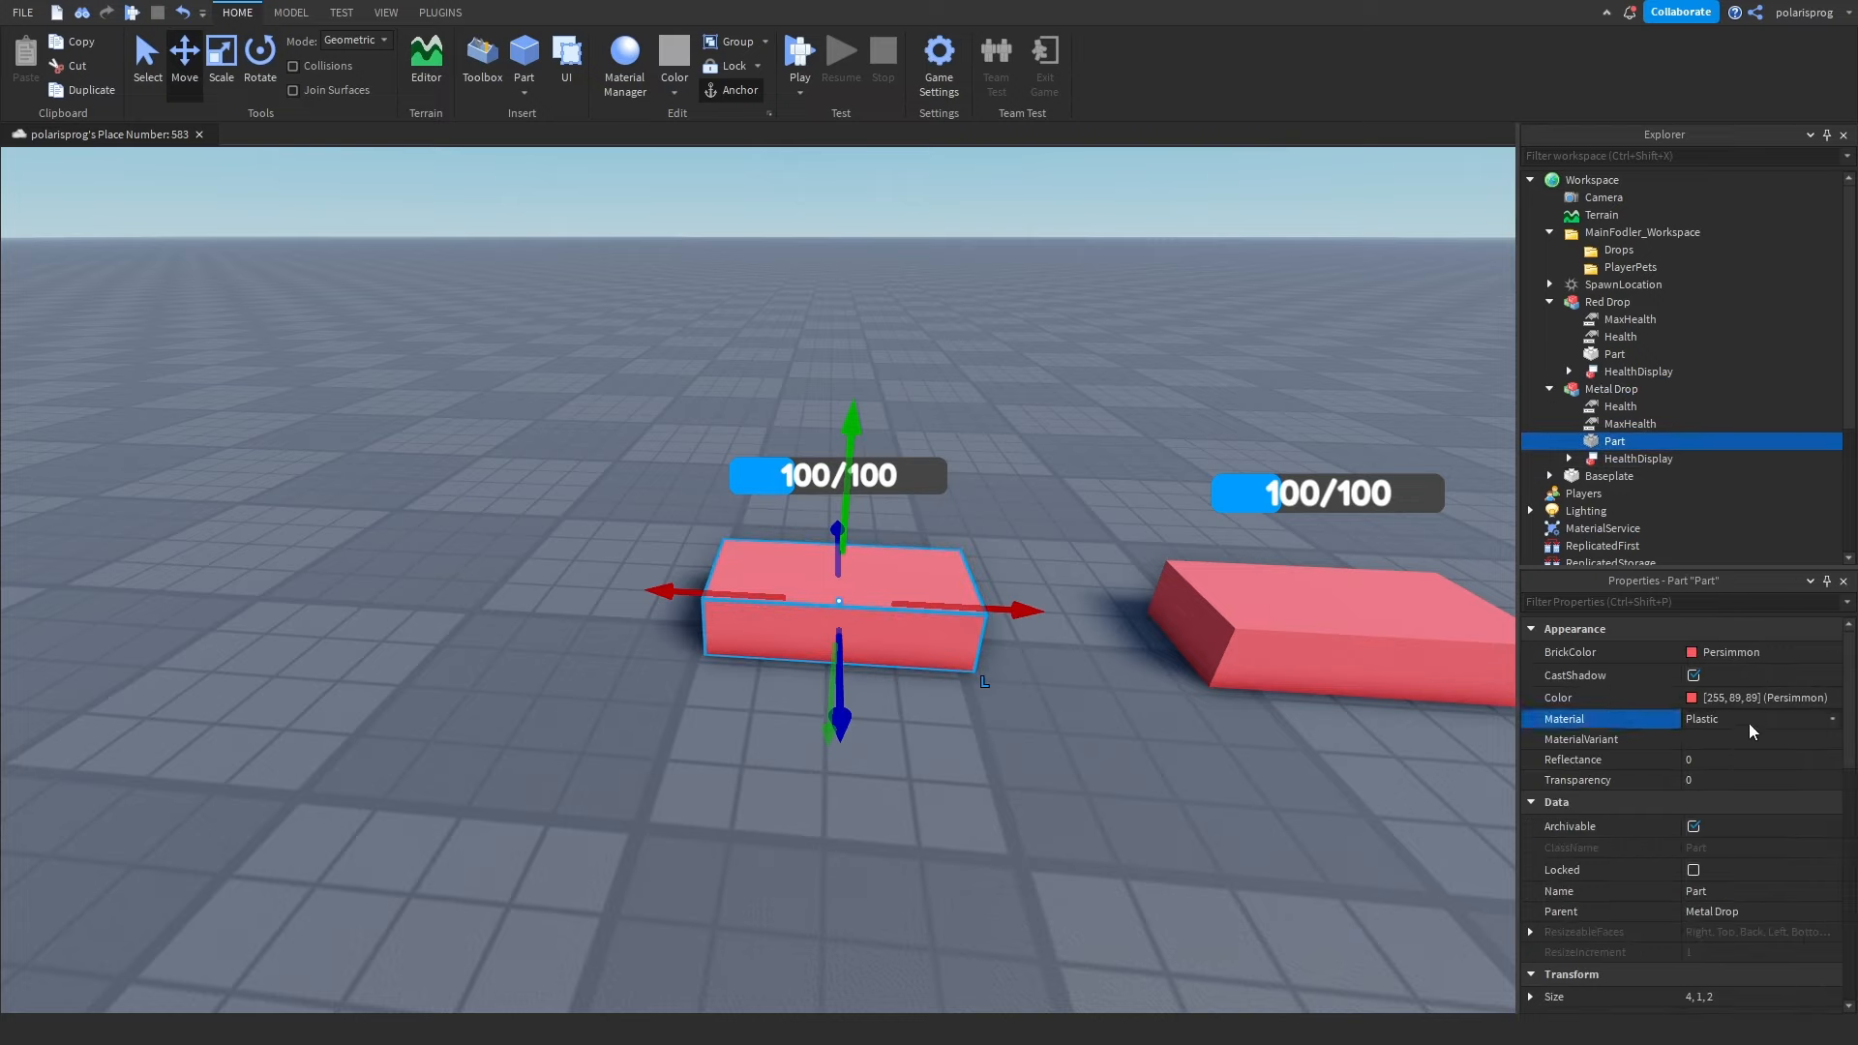
pyautogui.click(1749, 726)
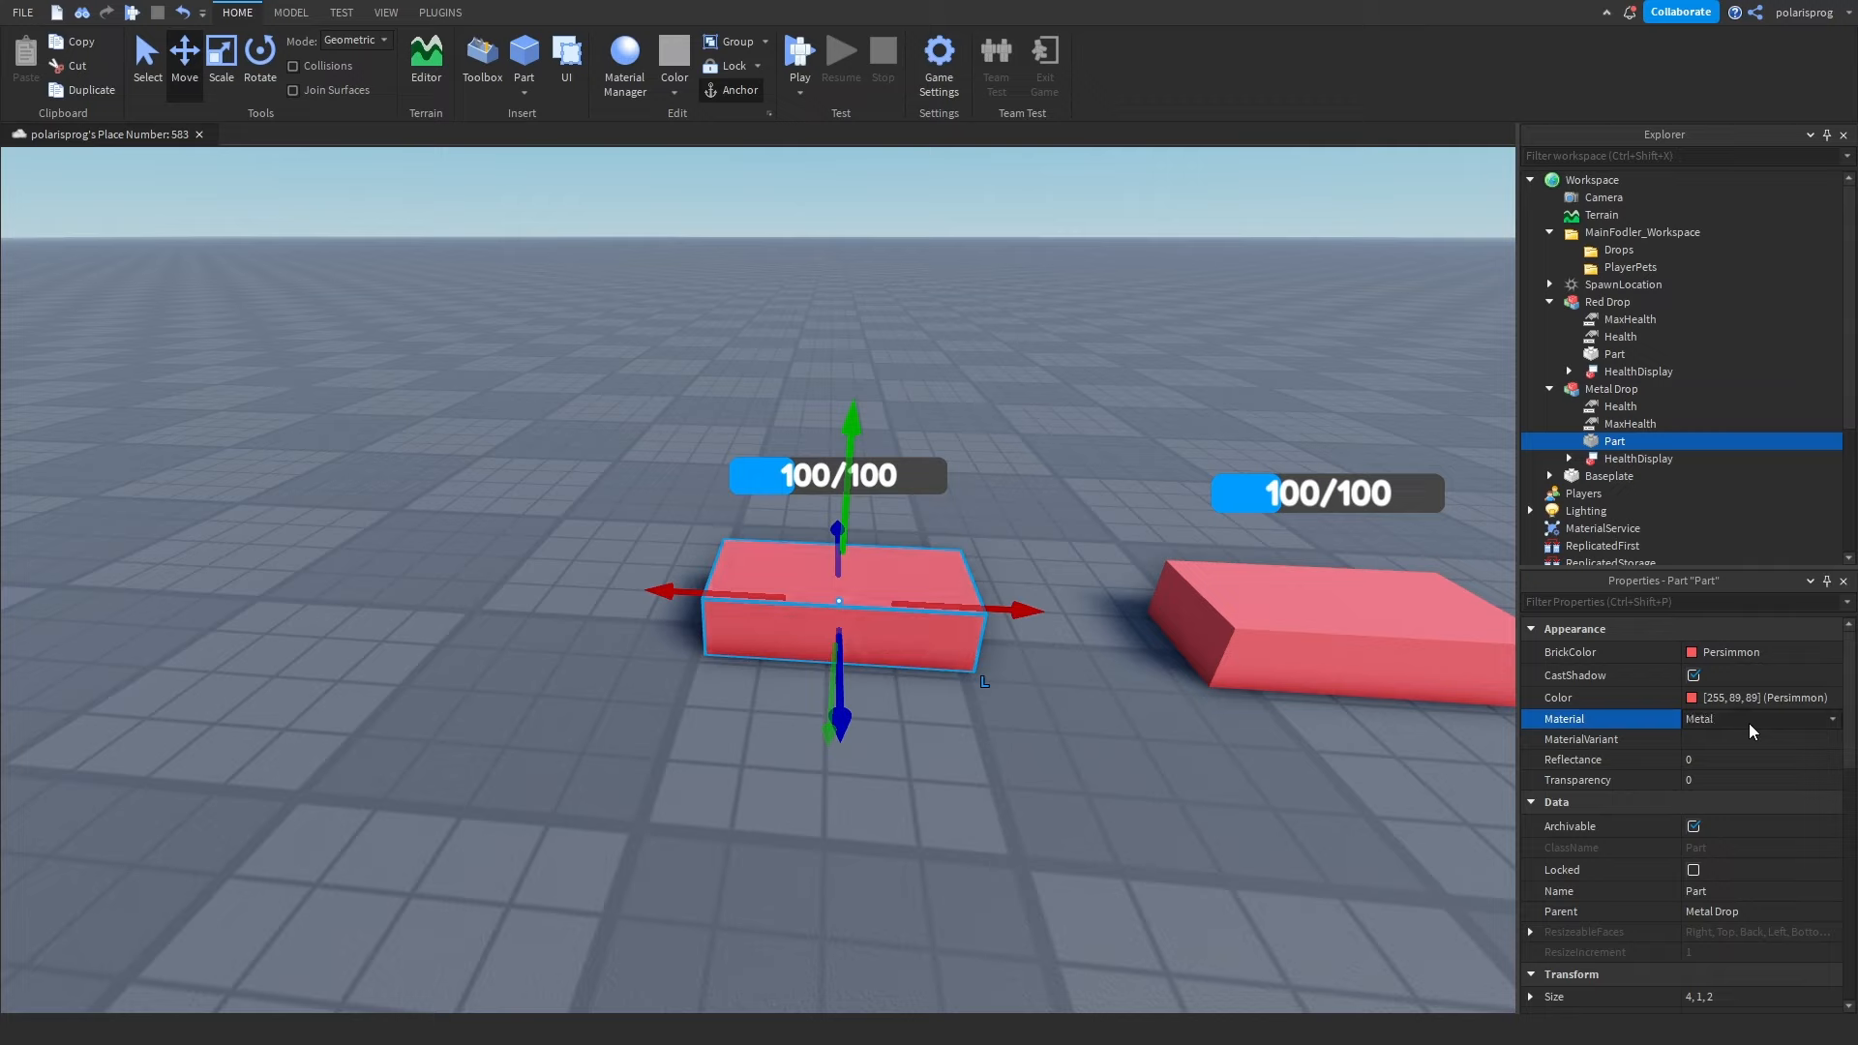
pyautogui.click(1694, 695)
pyautogui.click(1390, 637)
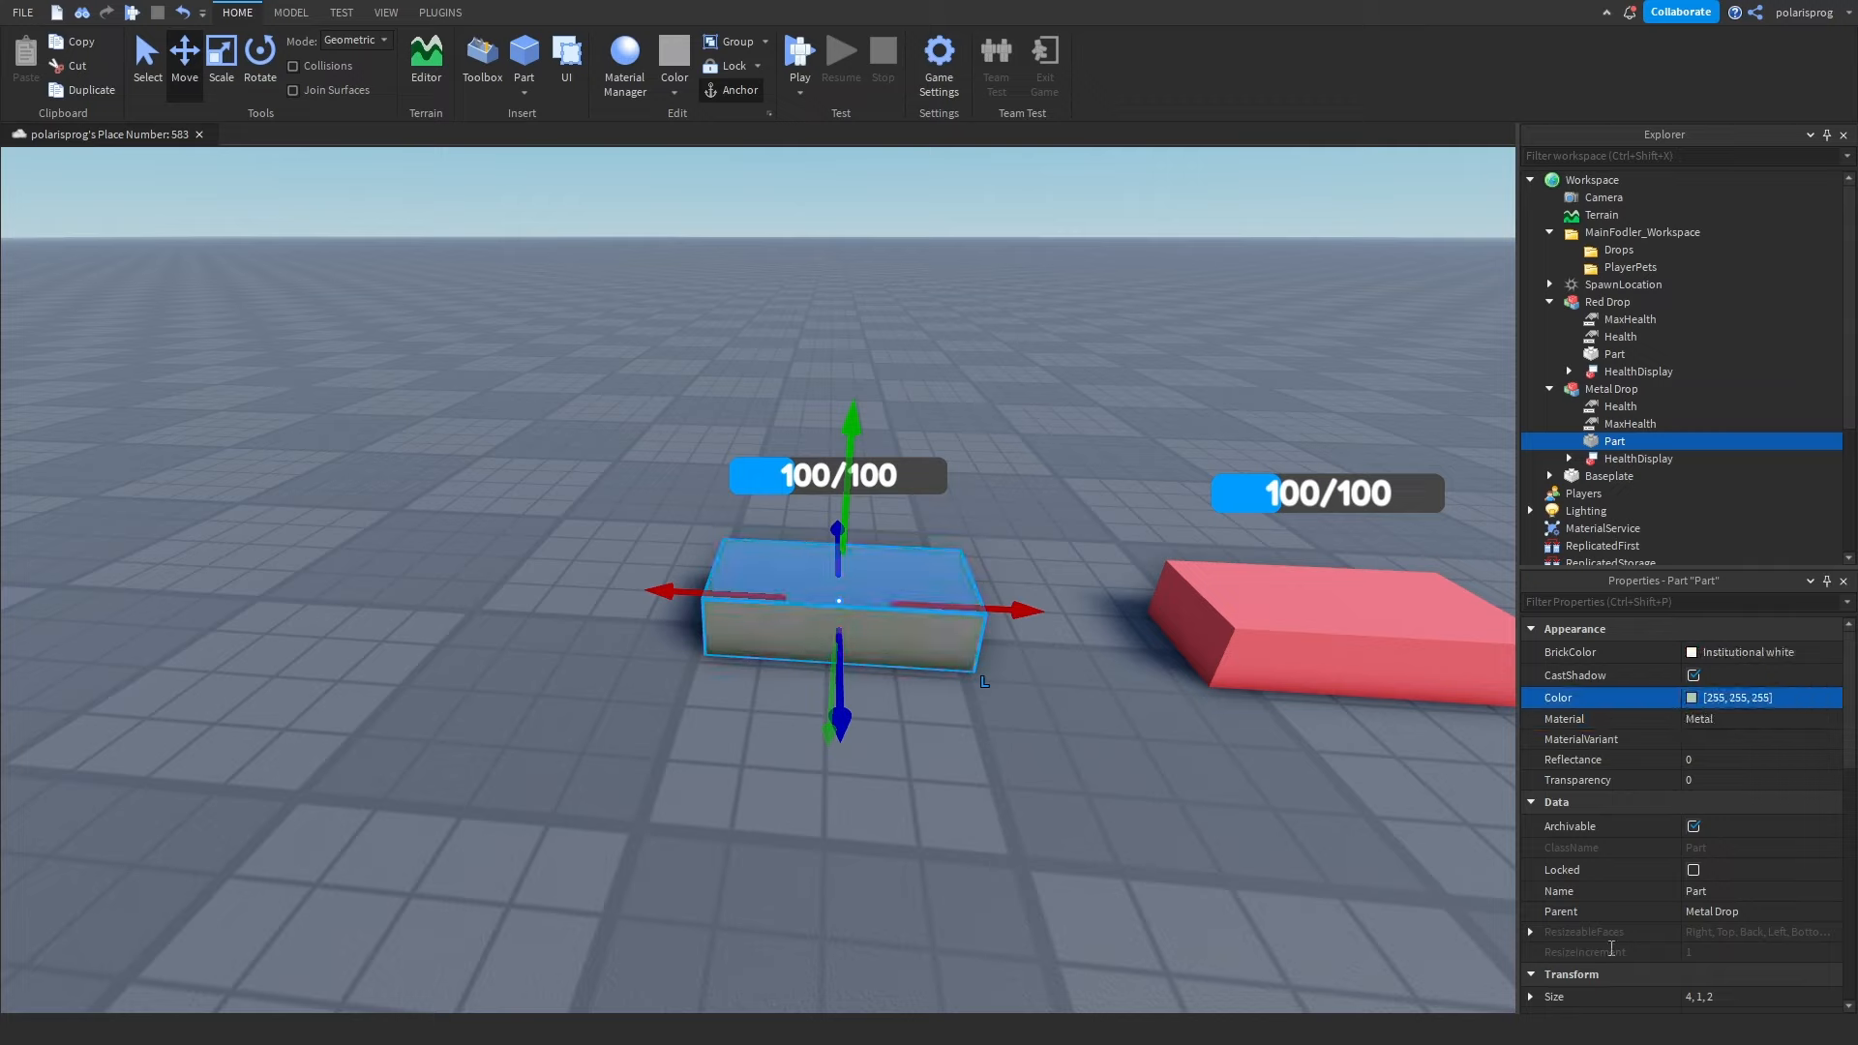
# Set the Metal Drop part's color to light grey (225, 225, 225).
pyautogui.moveTo(1616, 798); pyautogui.dragTo(1680, 748)
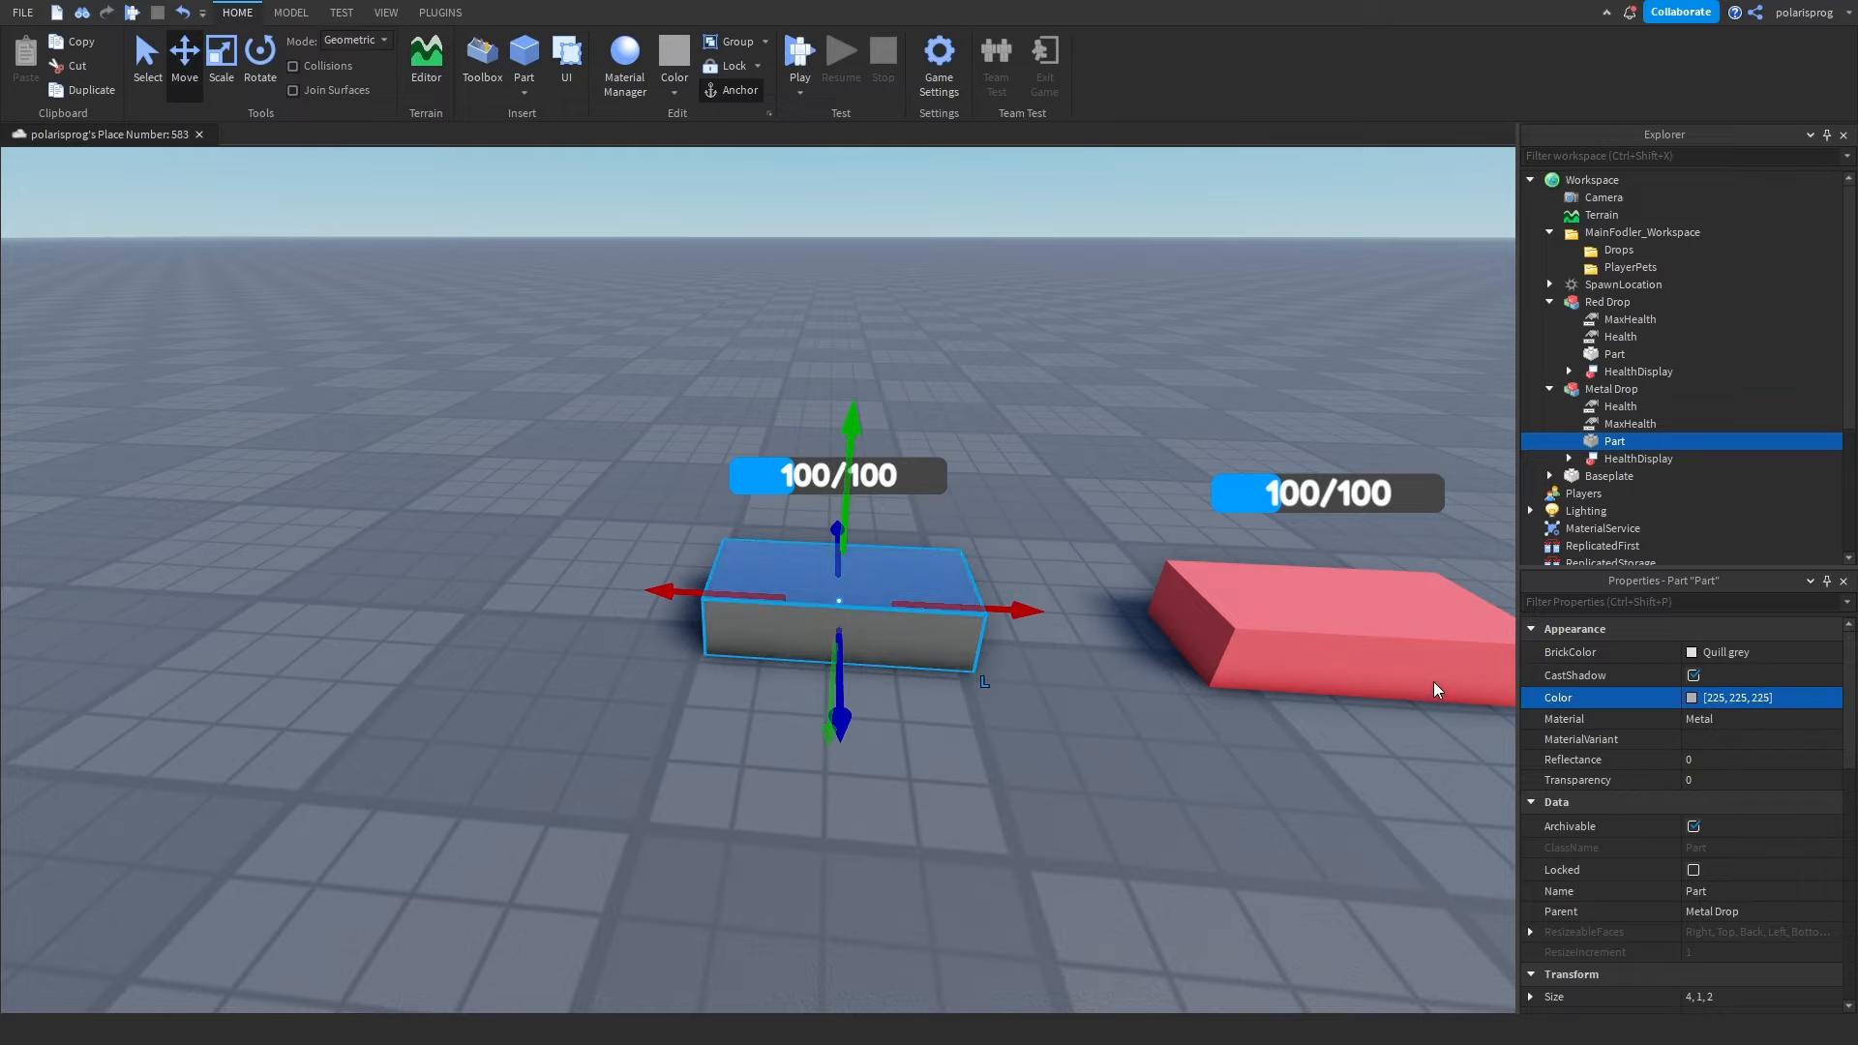
pyautogui.click(1082, 886)
pyautogui.moveTo(1082, 886); pyautogui.dragTo(1047, 873, button='right')
# Set the Metal Drop's MaxHealth value to 200.
pyautogui.click(1614, 441)
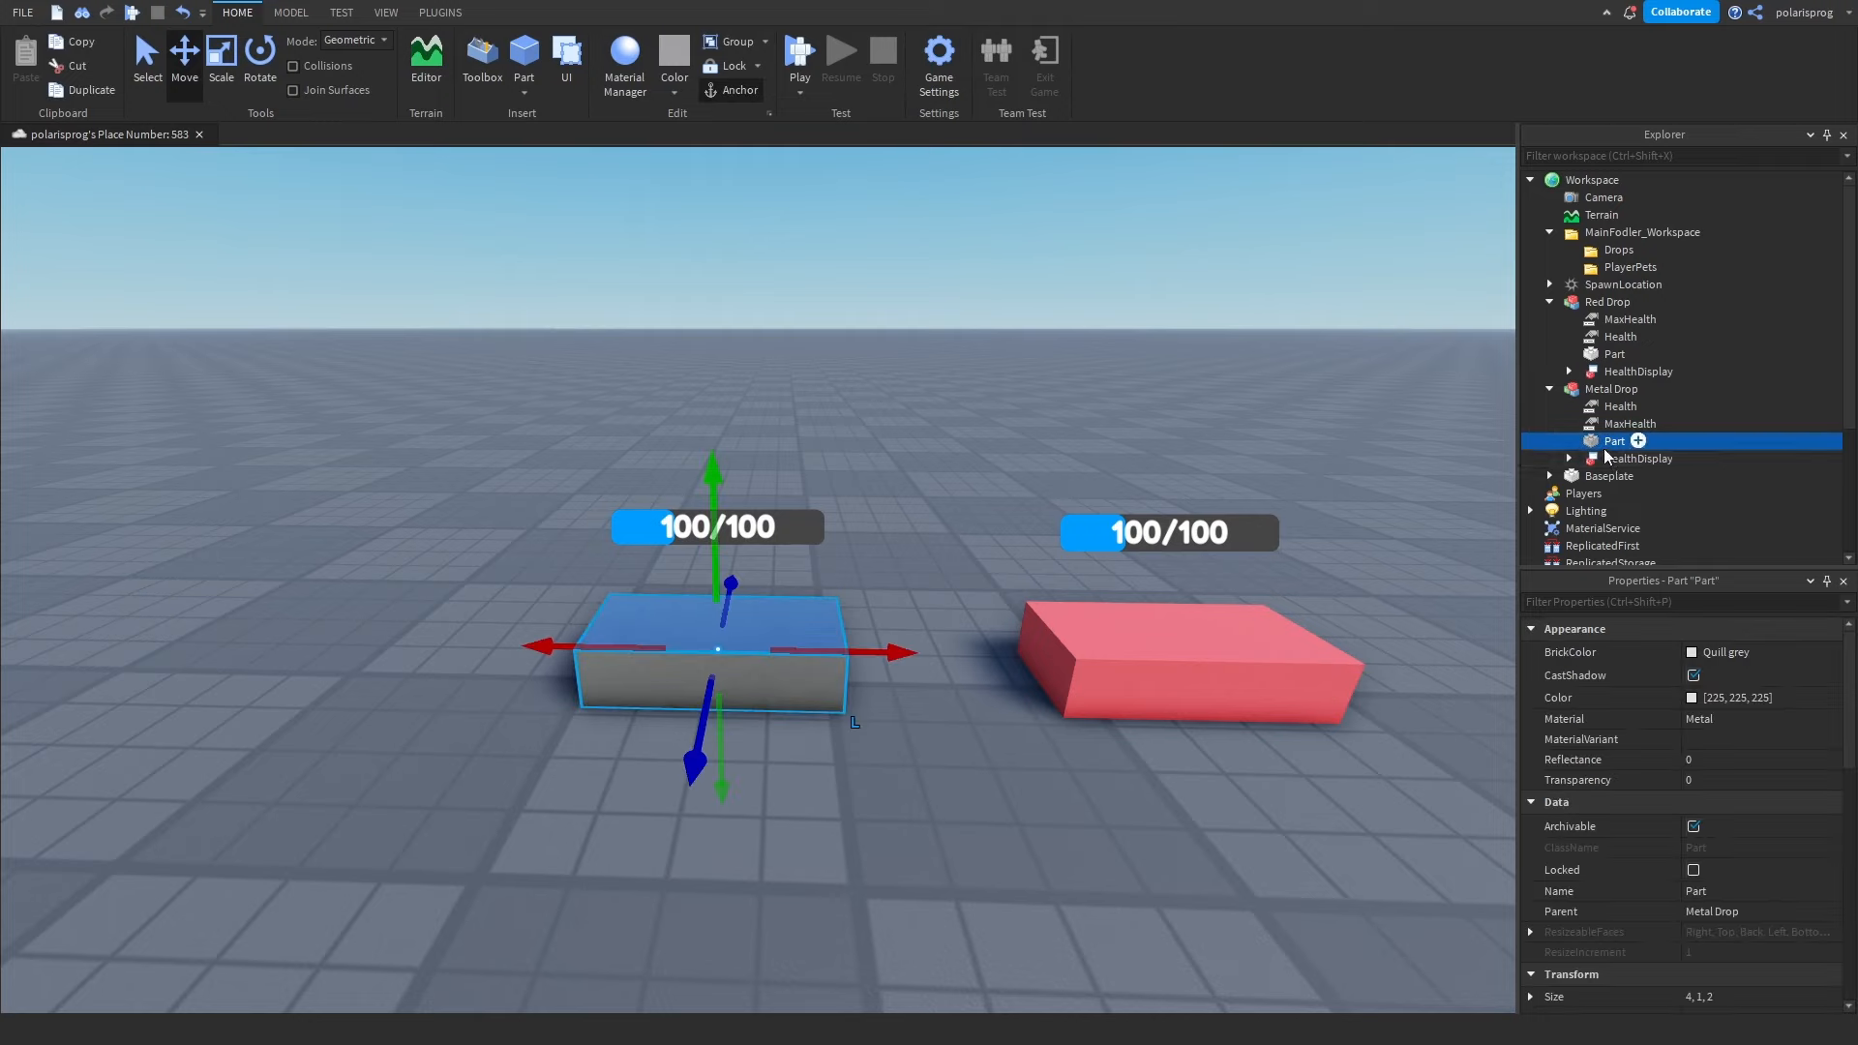
pyautogui.click(1613, 425)
pyautogui.click(1766, 737)
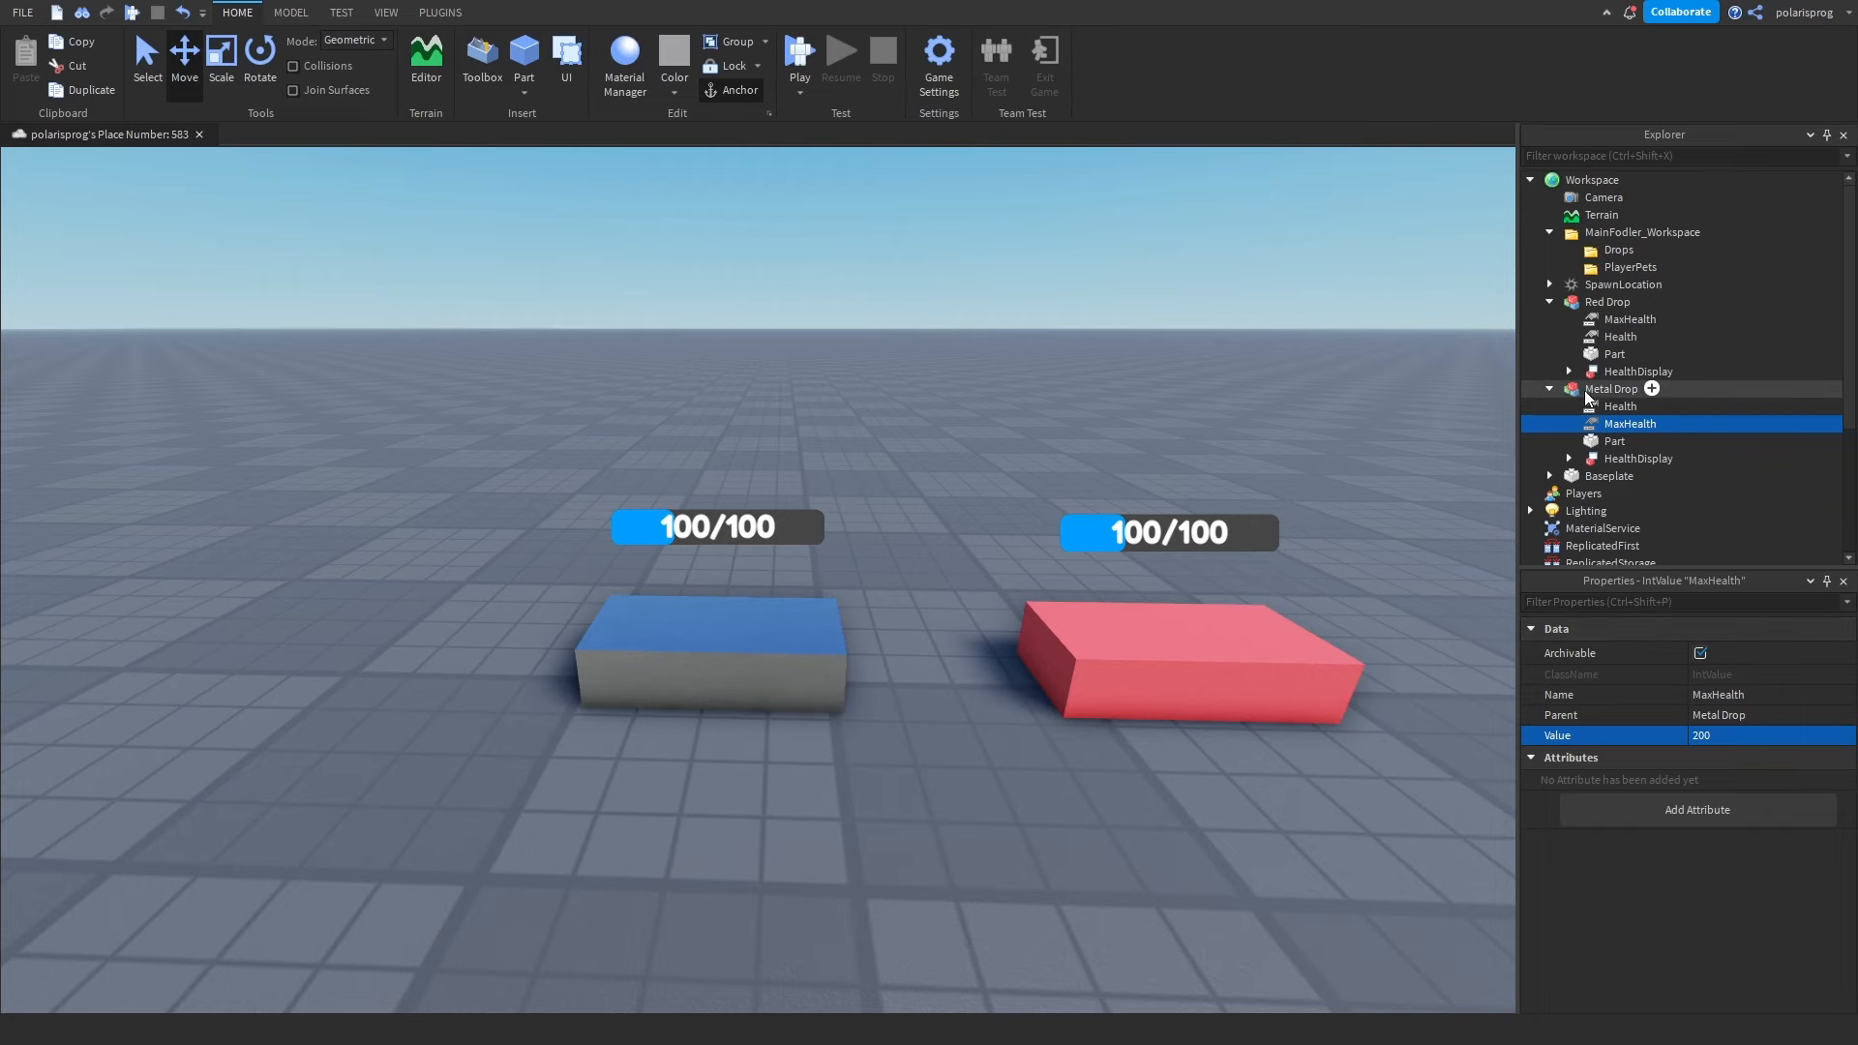
# Move the Metal Drop model along the X axis, away from the Red Drop, to about 11.46.
pyautogui.click(1563, 389)
pyautogui.press('f')
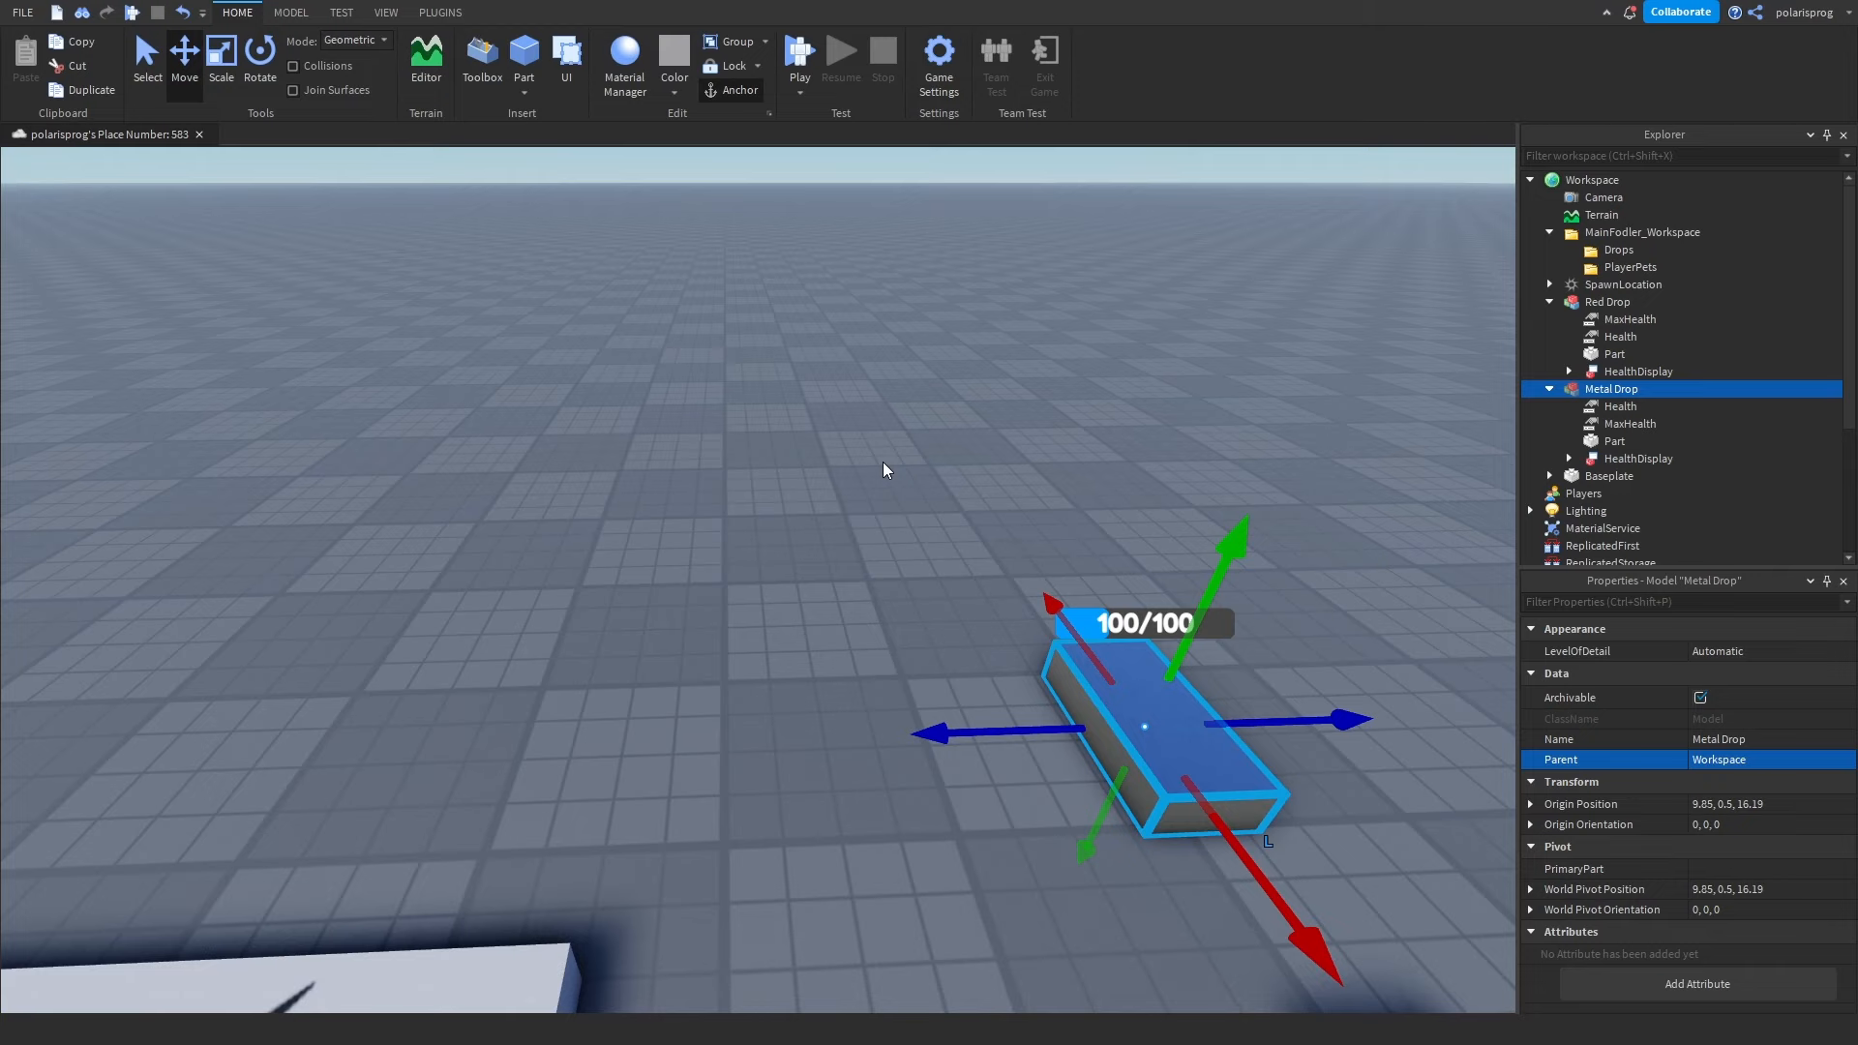
pyautogui.moveTo(931, 462); pyautogui.dragTo(1231, 503, button='right')
pyautogui.moveTo(869, 635); pyautogui.dragTo(814, 608)
pyautogui.click(826, 664)
pyautogui.press('w')
pyautogui.moveTo(827, 664); pyautogui.dragTo(703, 678, button='right')
pyautogui.press('d')
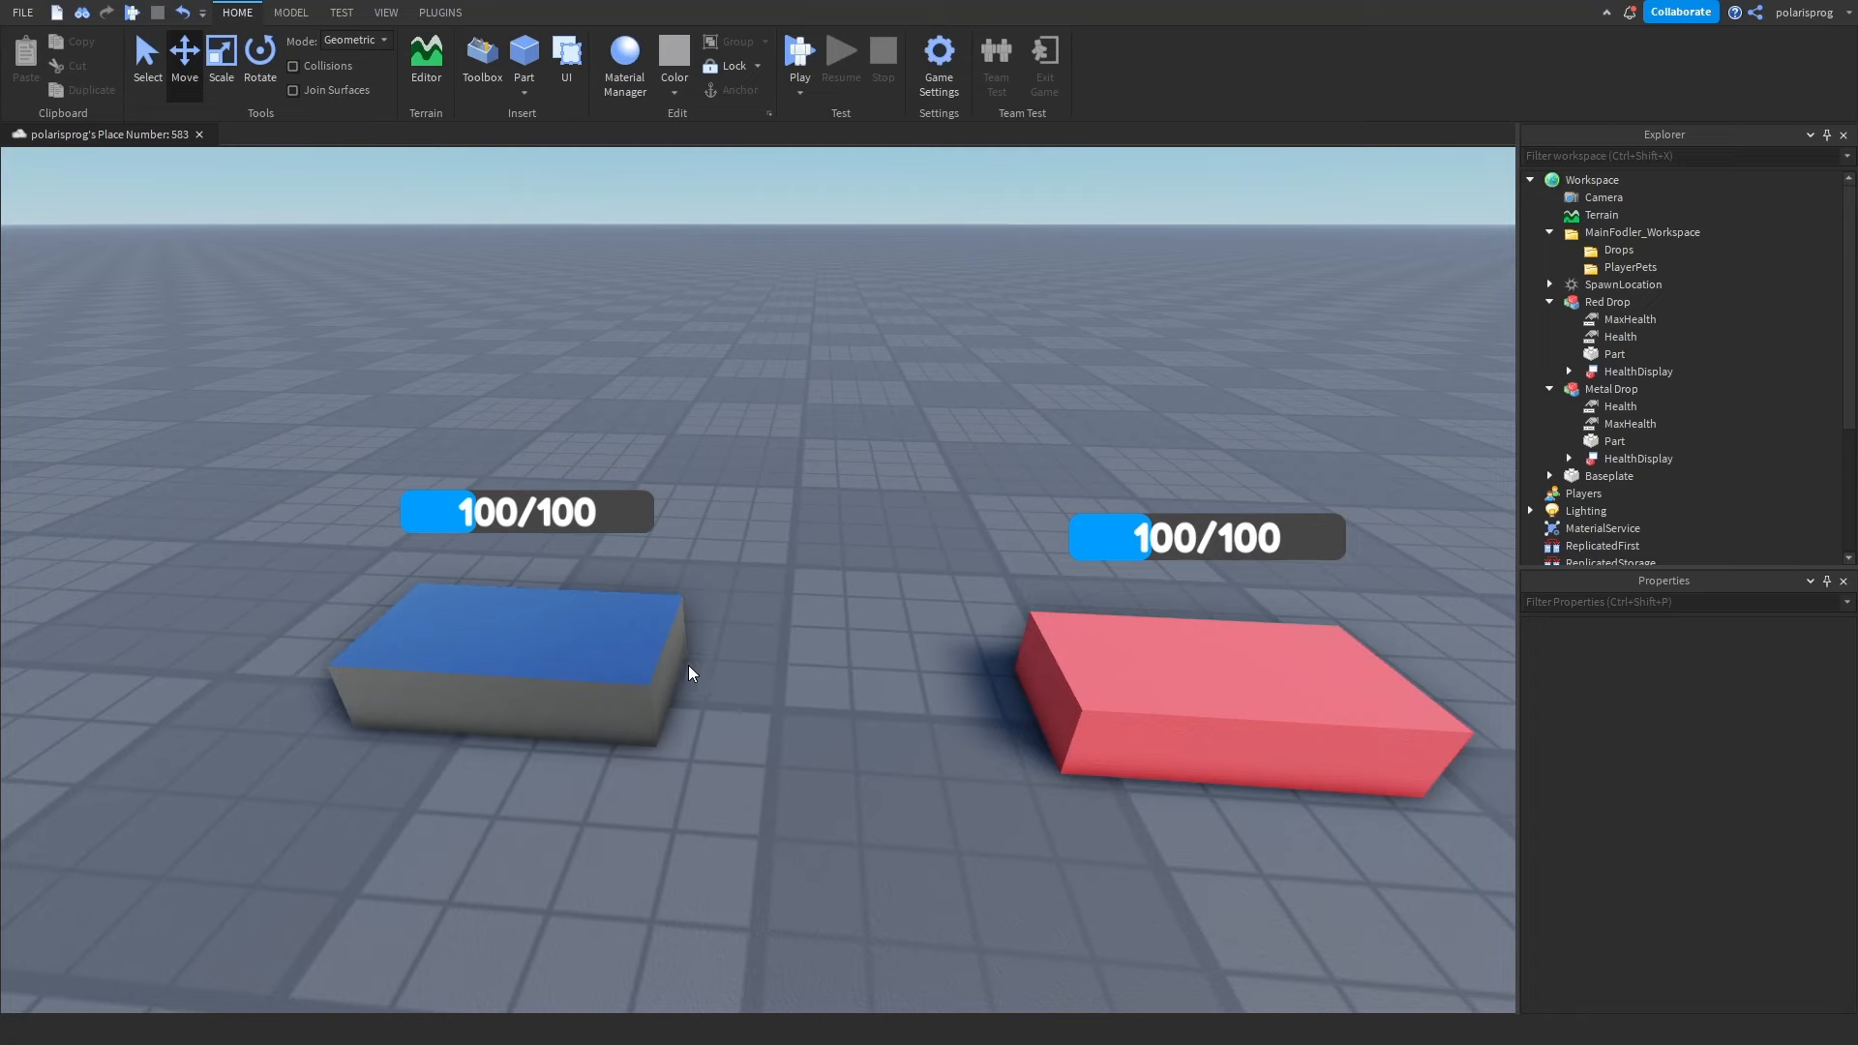
# Assign each drop model's own Part as its PrimaryPart, for both Red Drop and Metal Drop.
pyautogui.click(1605, 443)
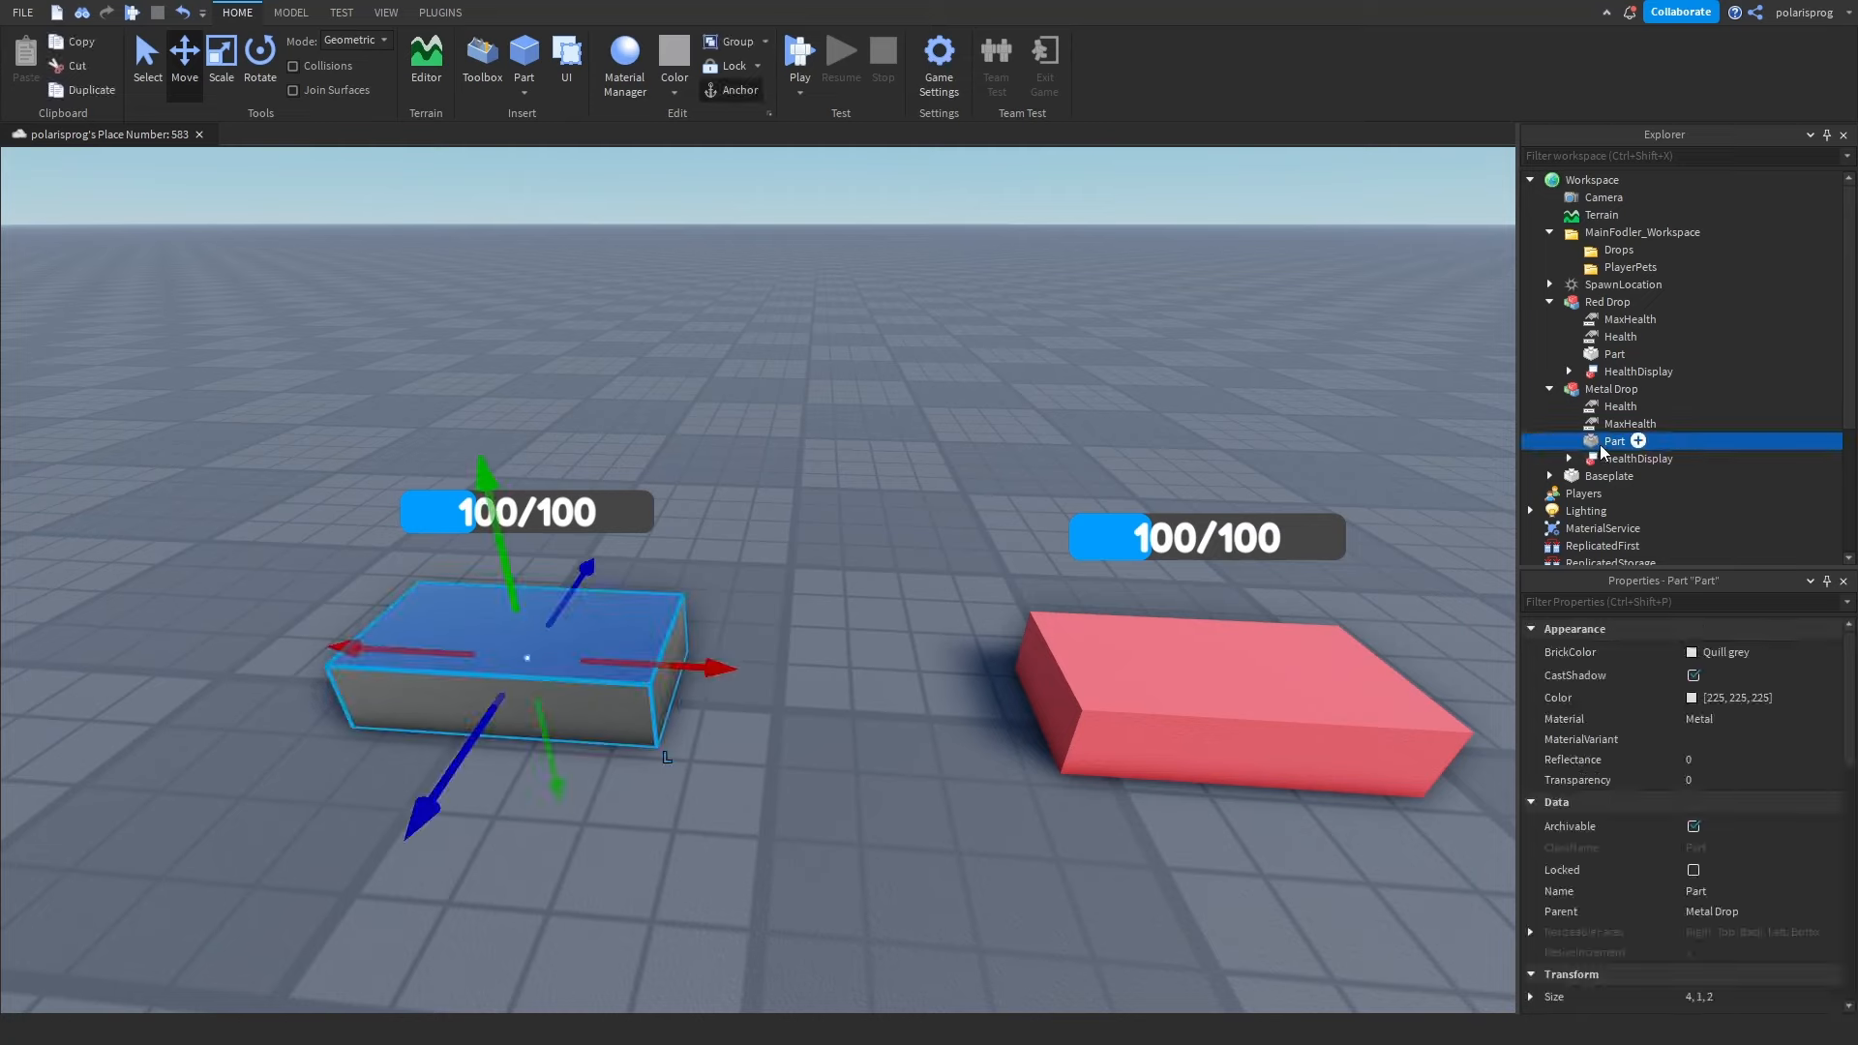
pyautogui.click(1609, 389)
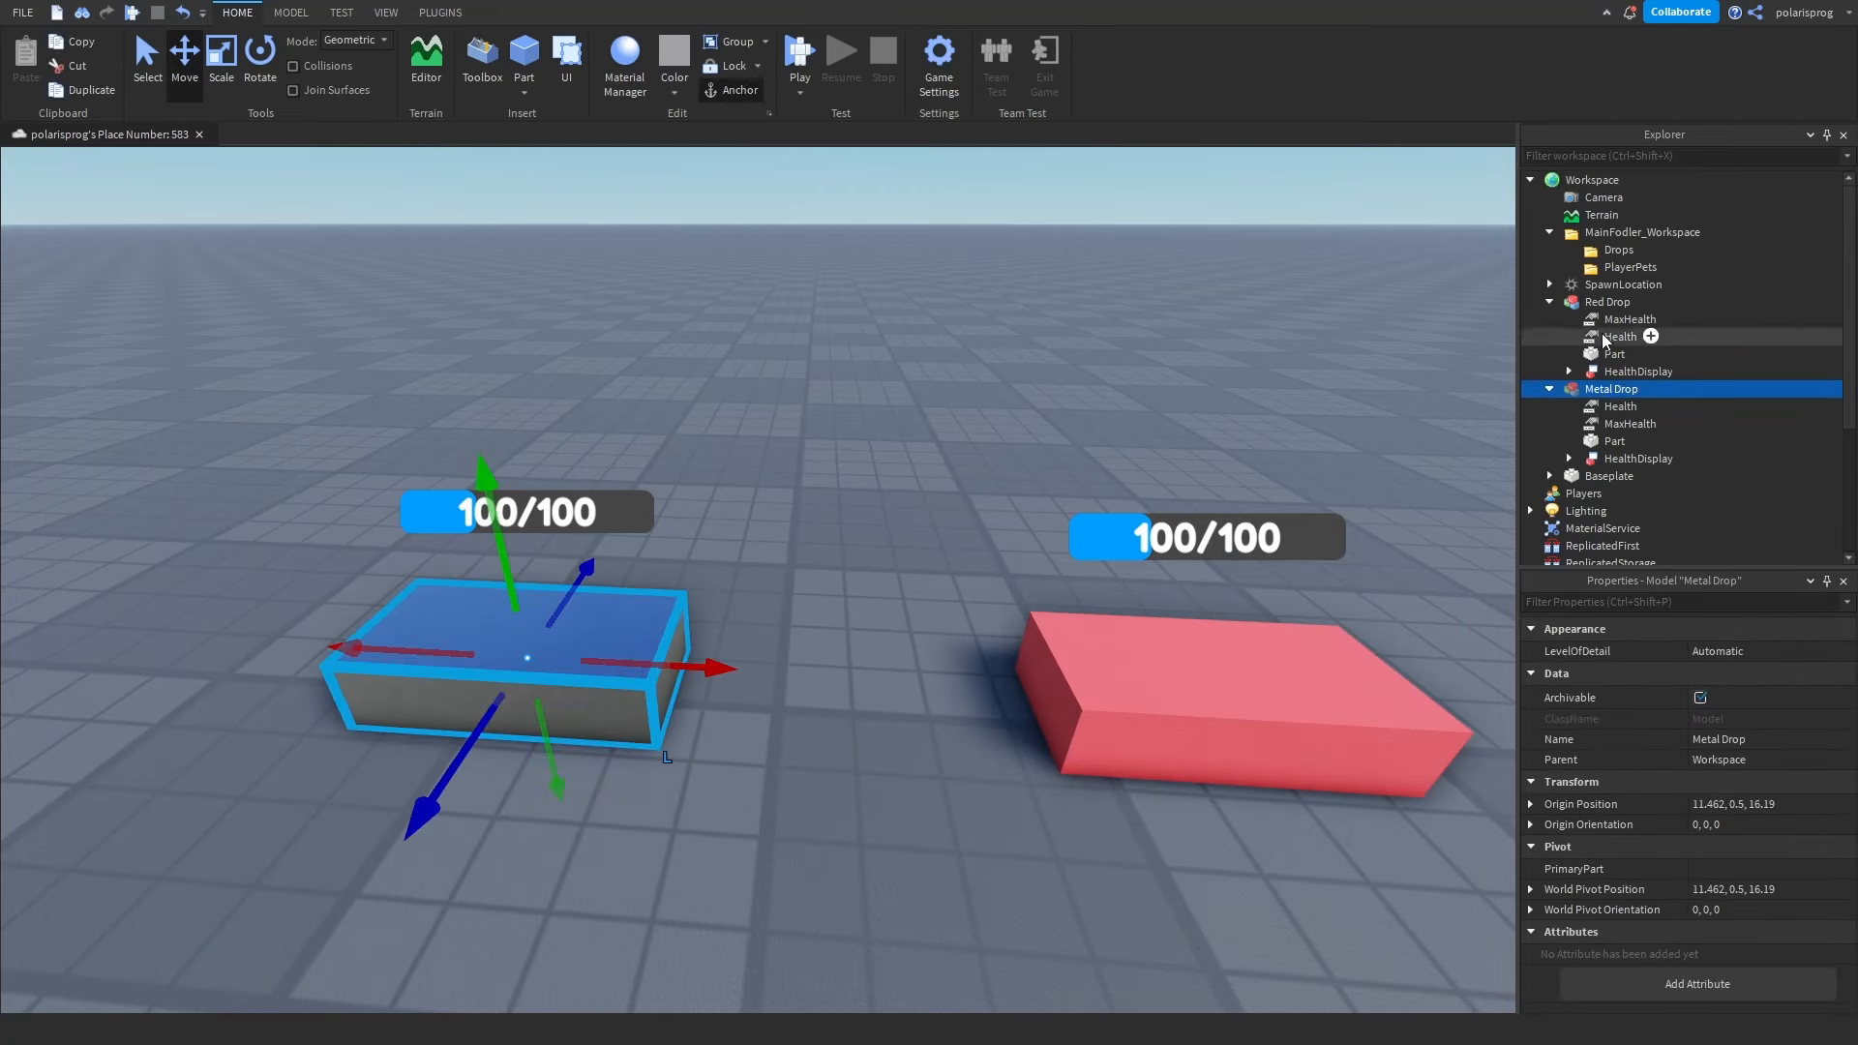
pyautogui.click(1609, 302)
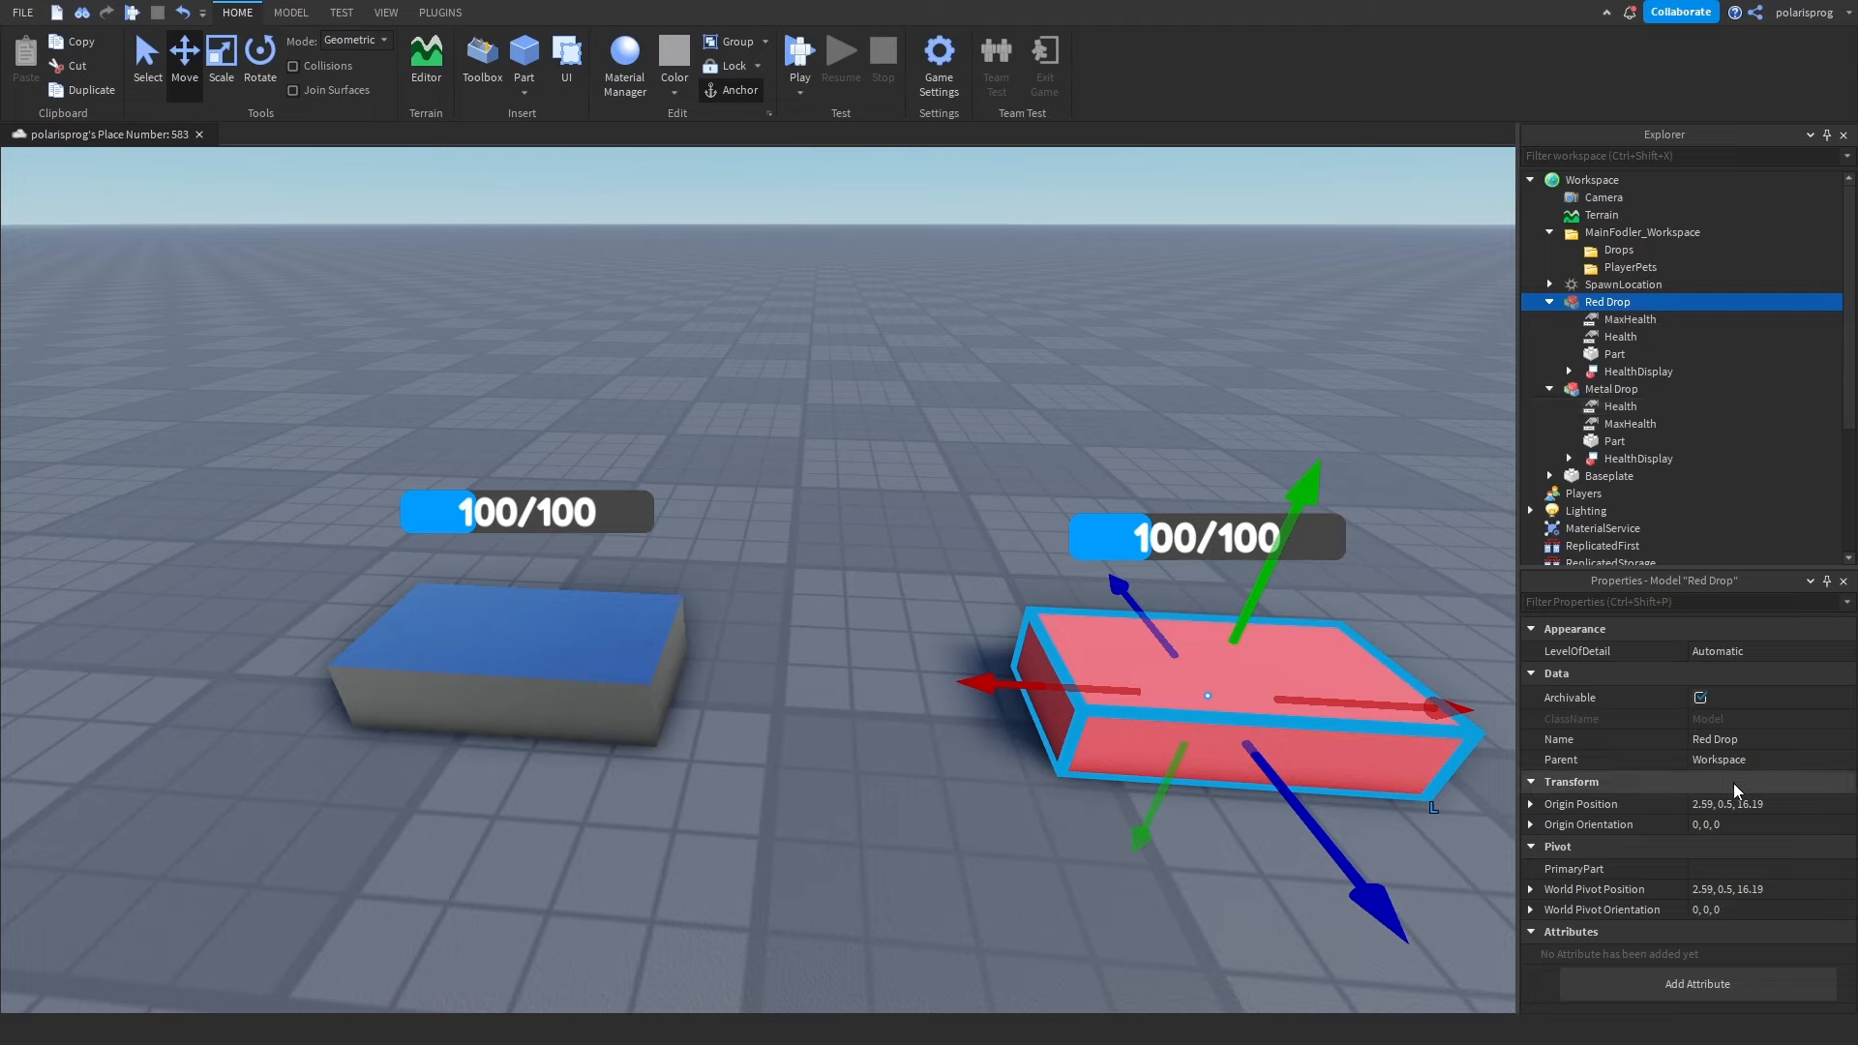
pyautogui.click(1732, 869)
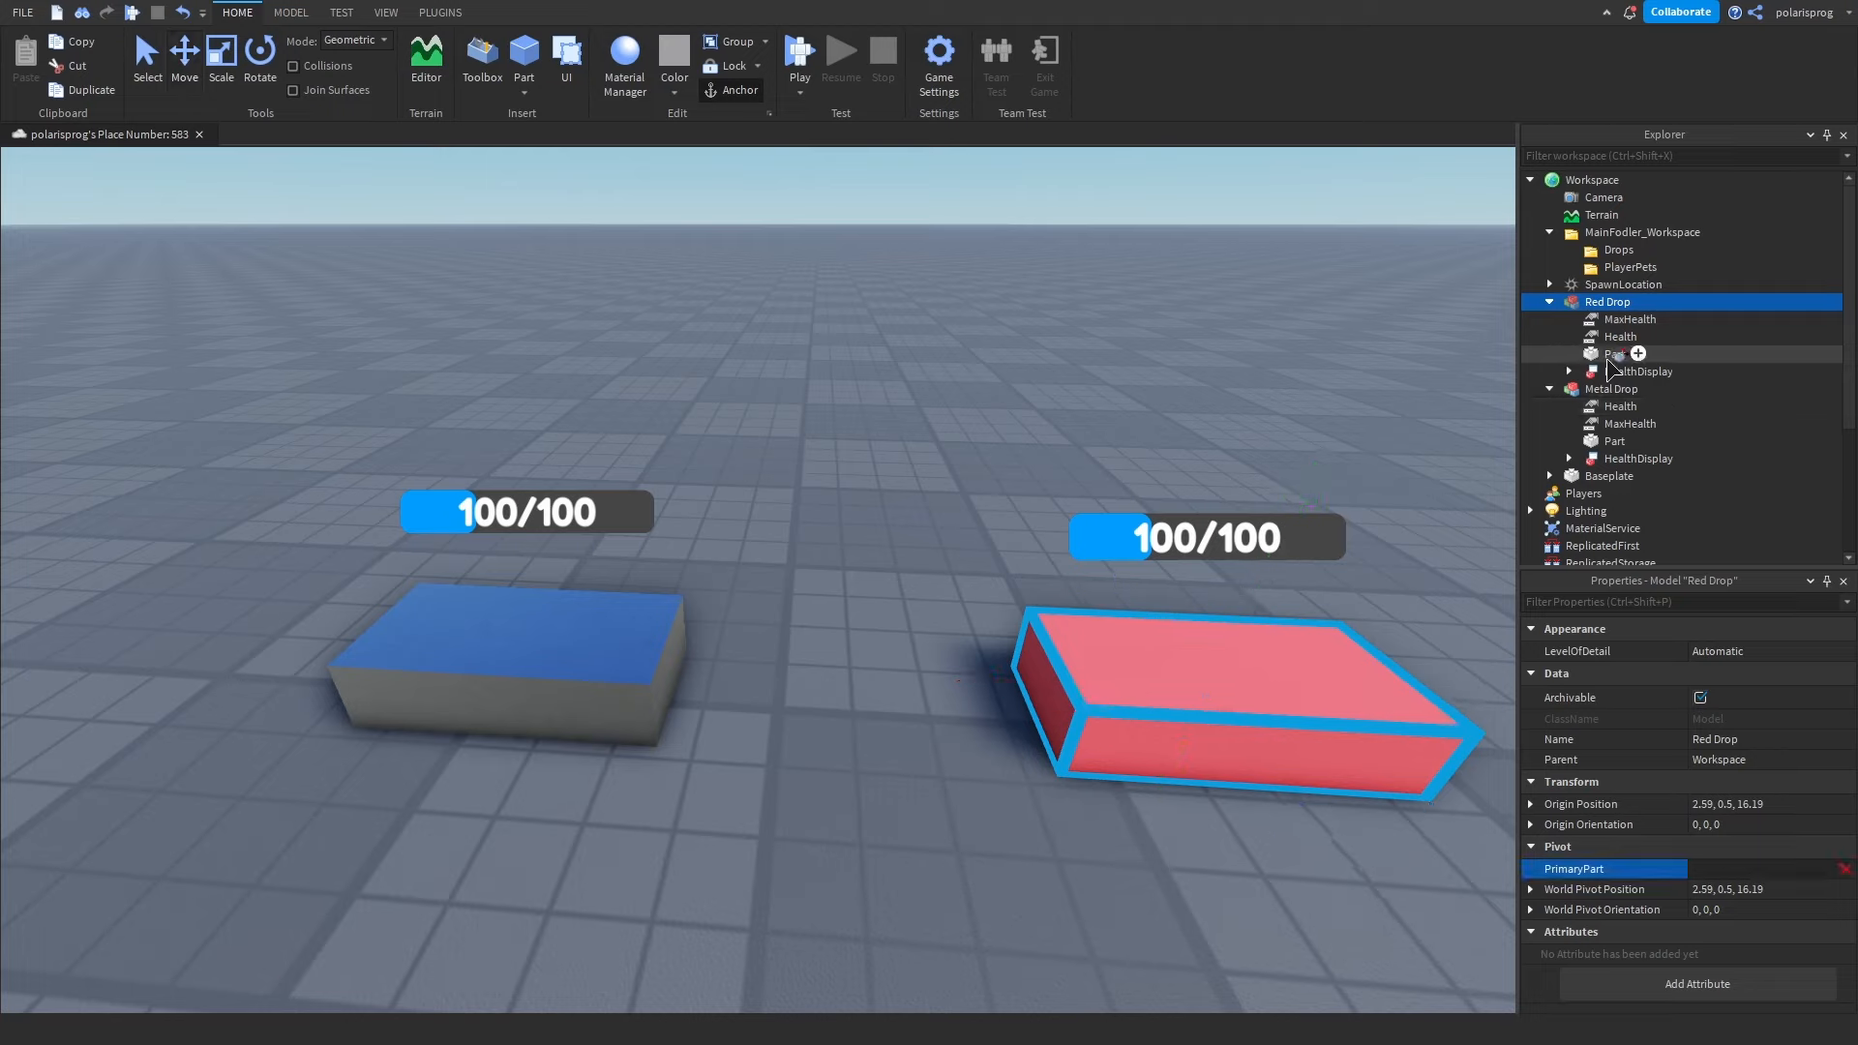
pyautogui.click(1611, 389)
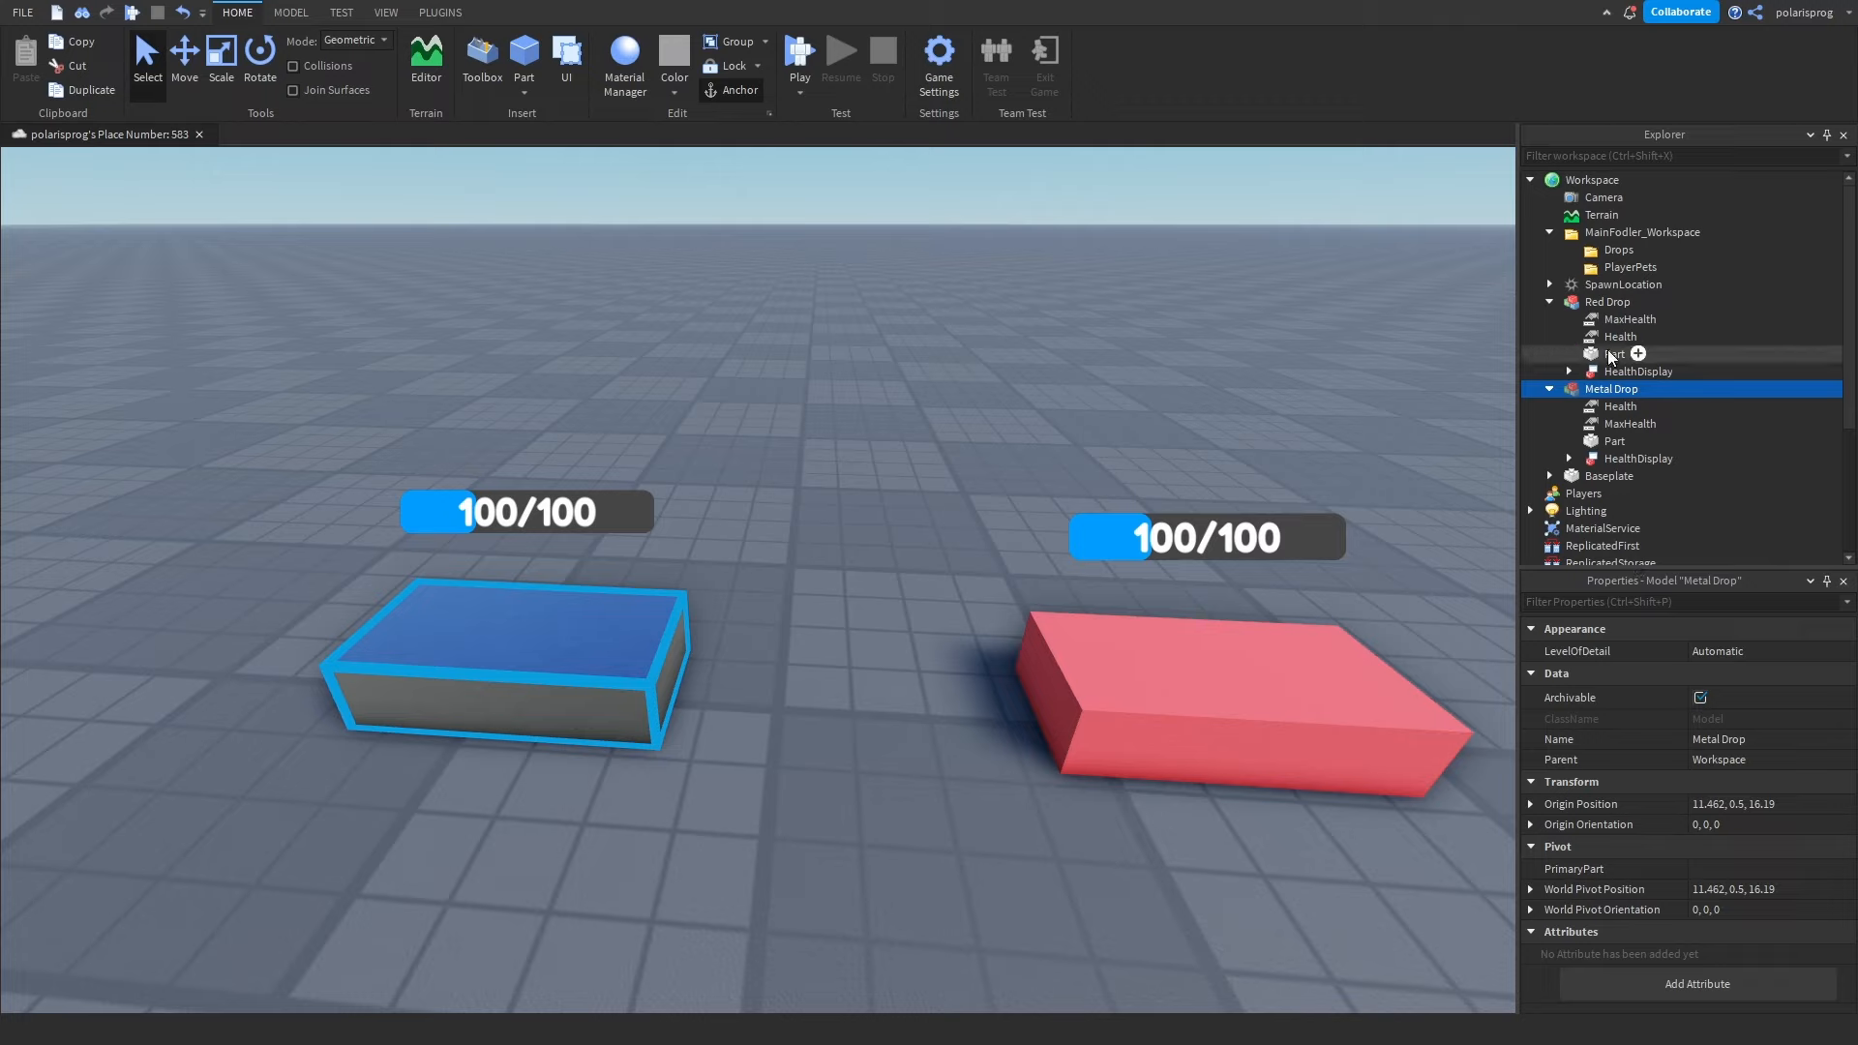
pyautogui.click(1737, 869)
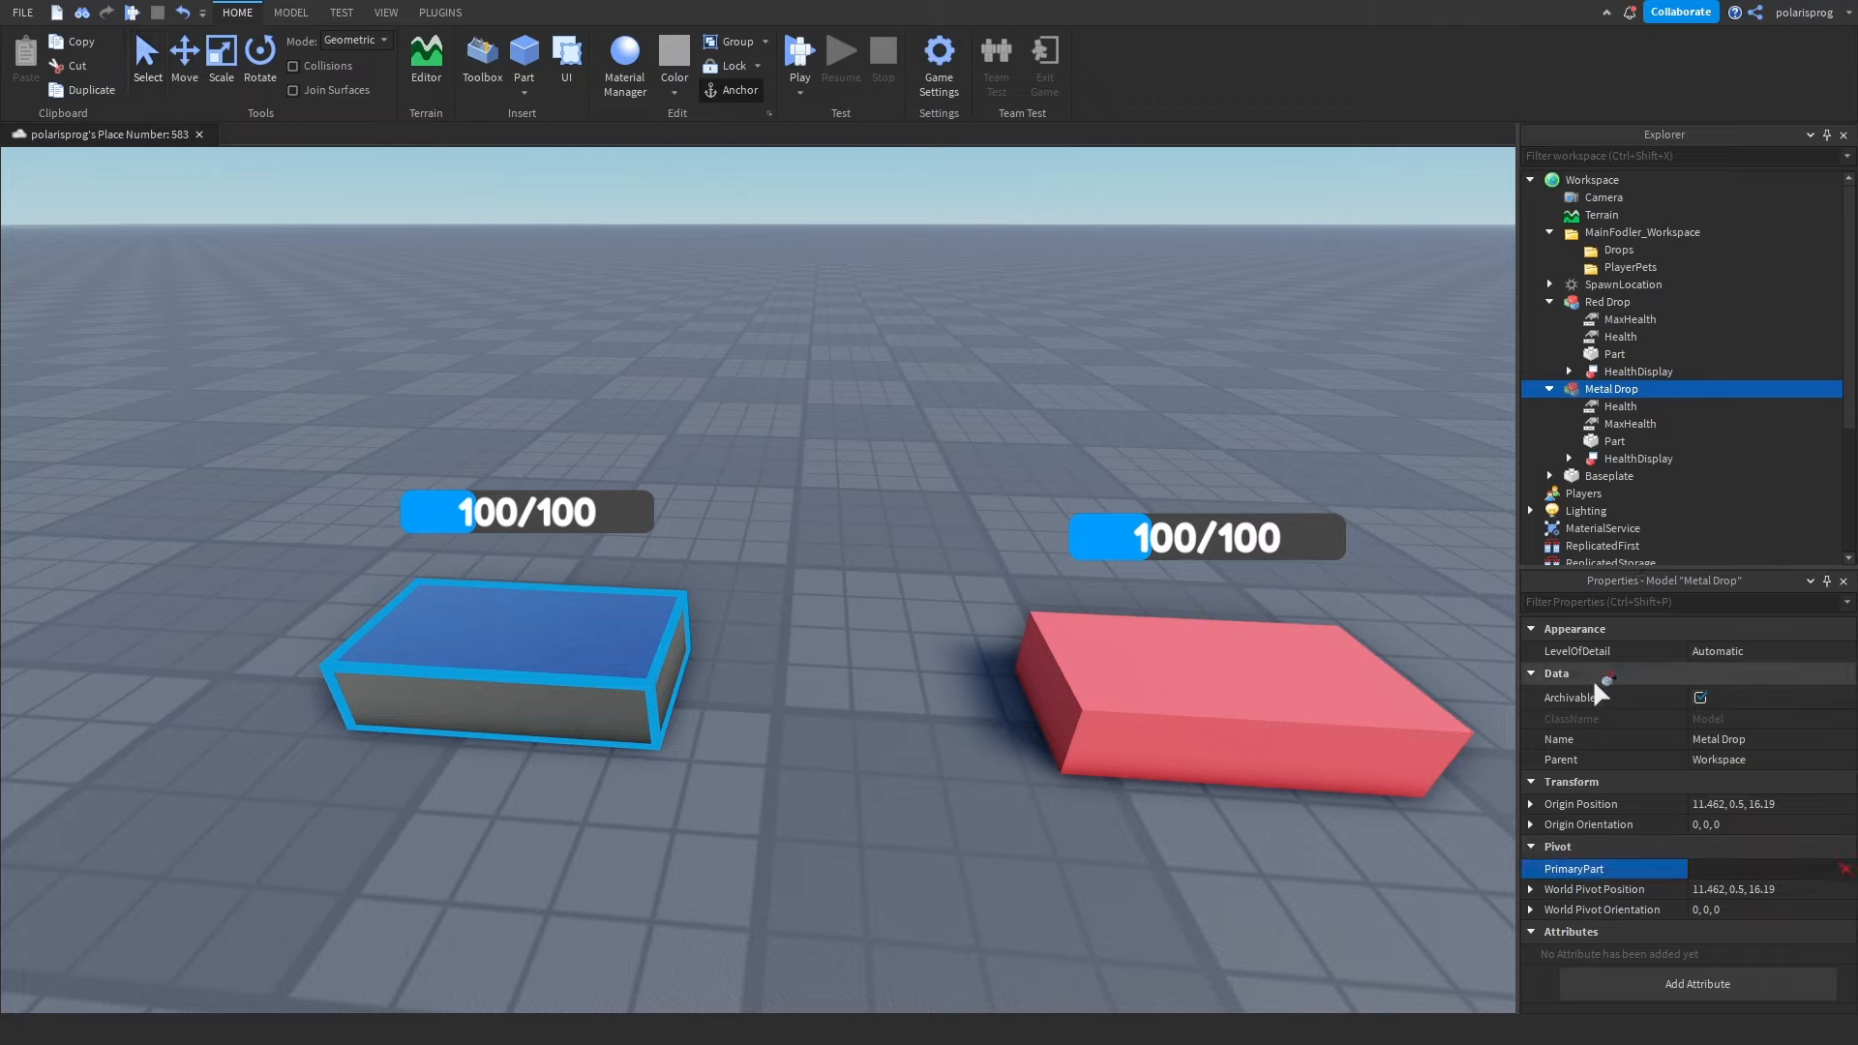
pyautogui.click(1602, 444)
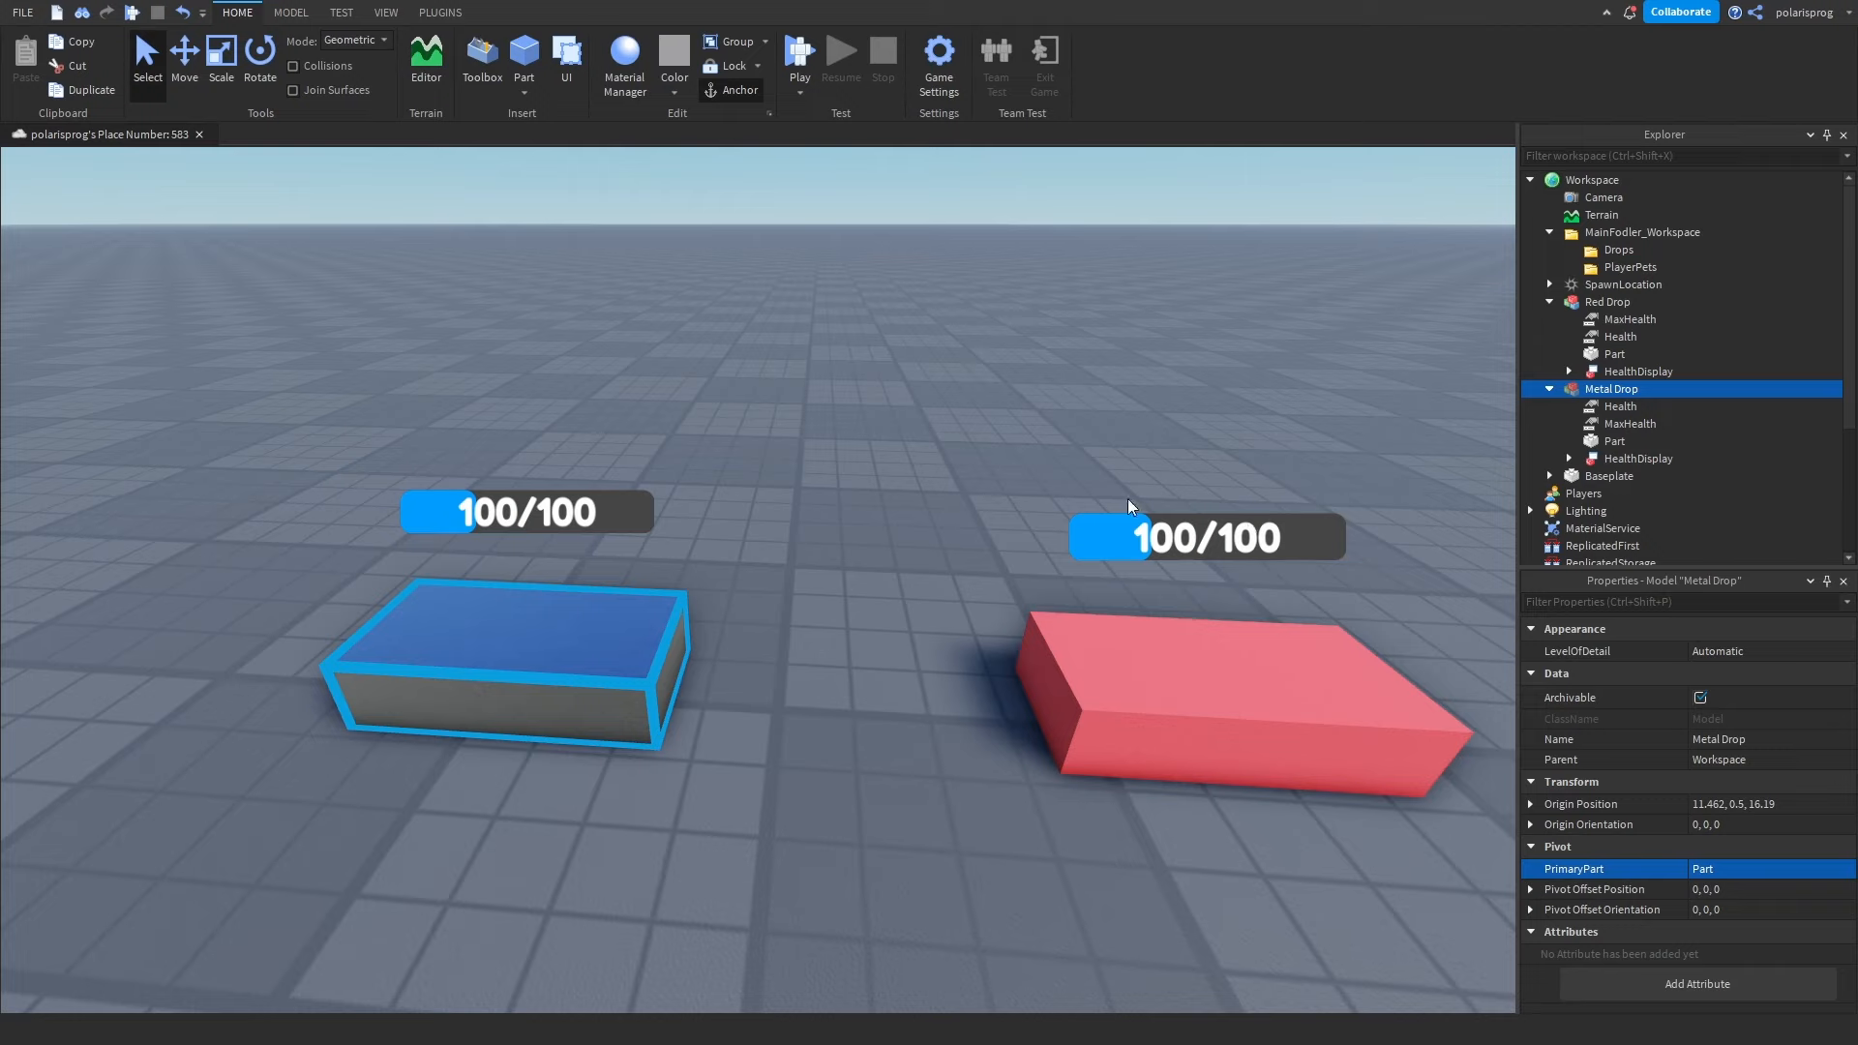
# Add a folder named Area1 inside the Drops folder and move the Red Drop model into it.
pyautogui.moveTo(1129, 506); pyautogui.dragTo(1078, 410, button='right')
pyautogui.click(1078, 411)
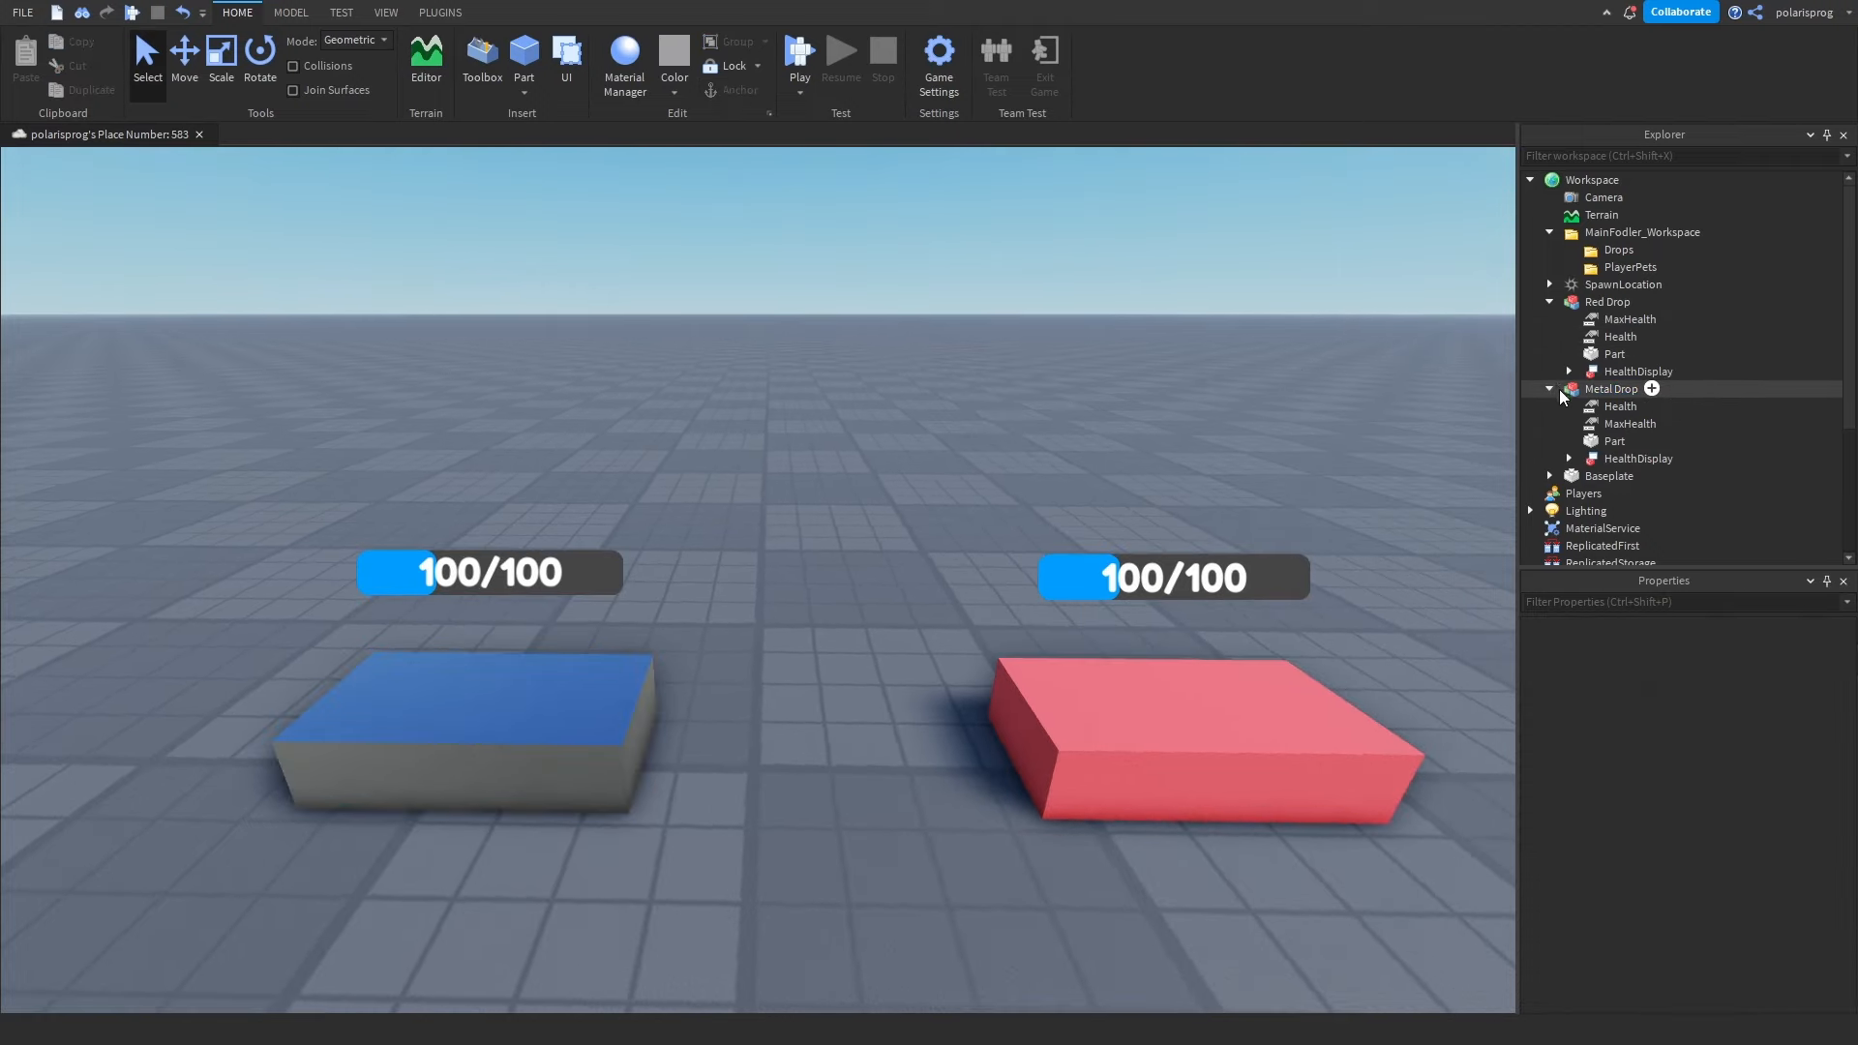
pyautogui.click(1646, 252)
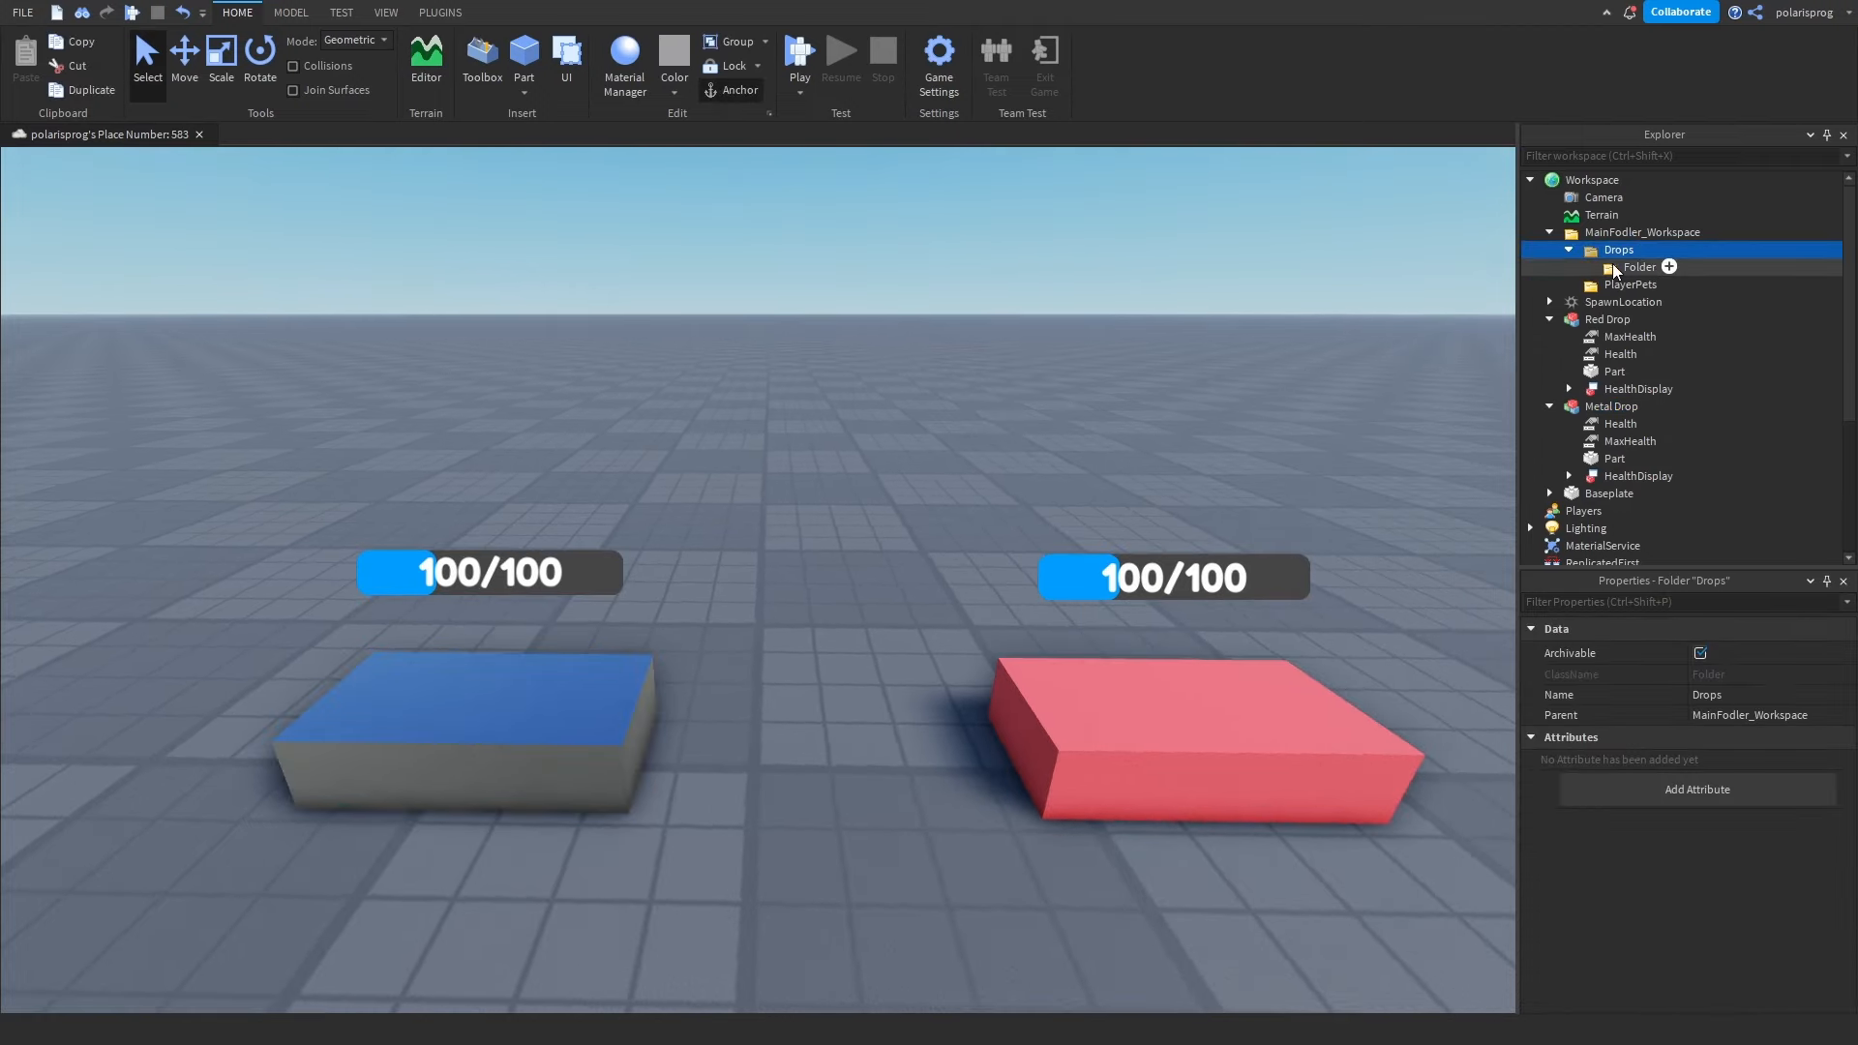
pyautogui.click(1614, 267)
pyautogui.click(1725, 696)
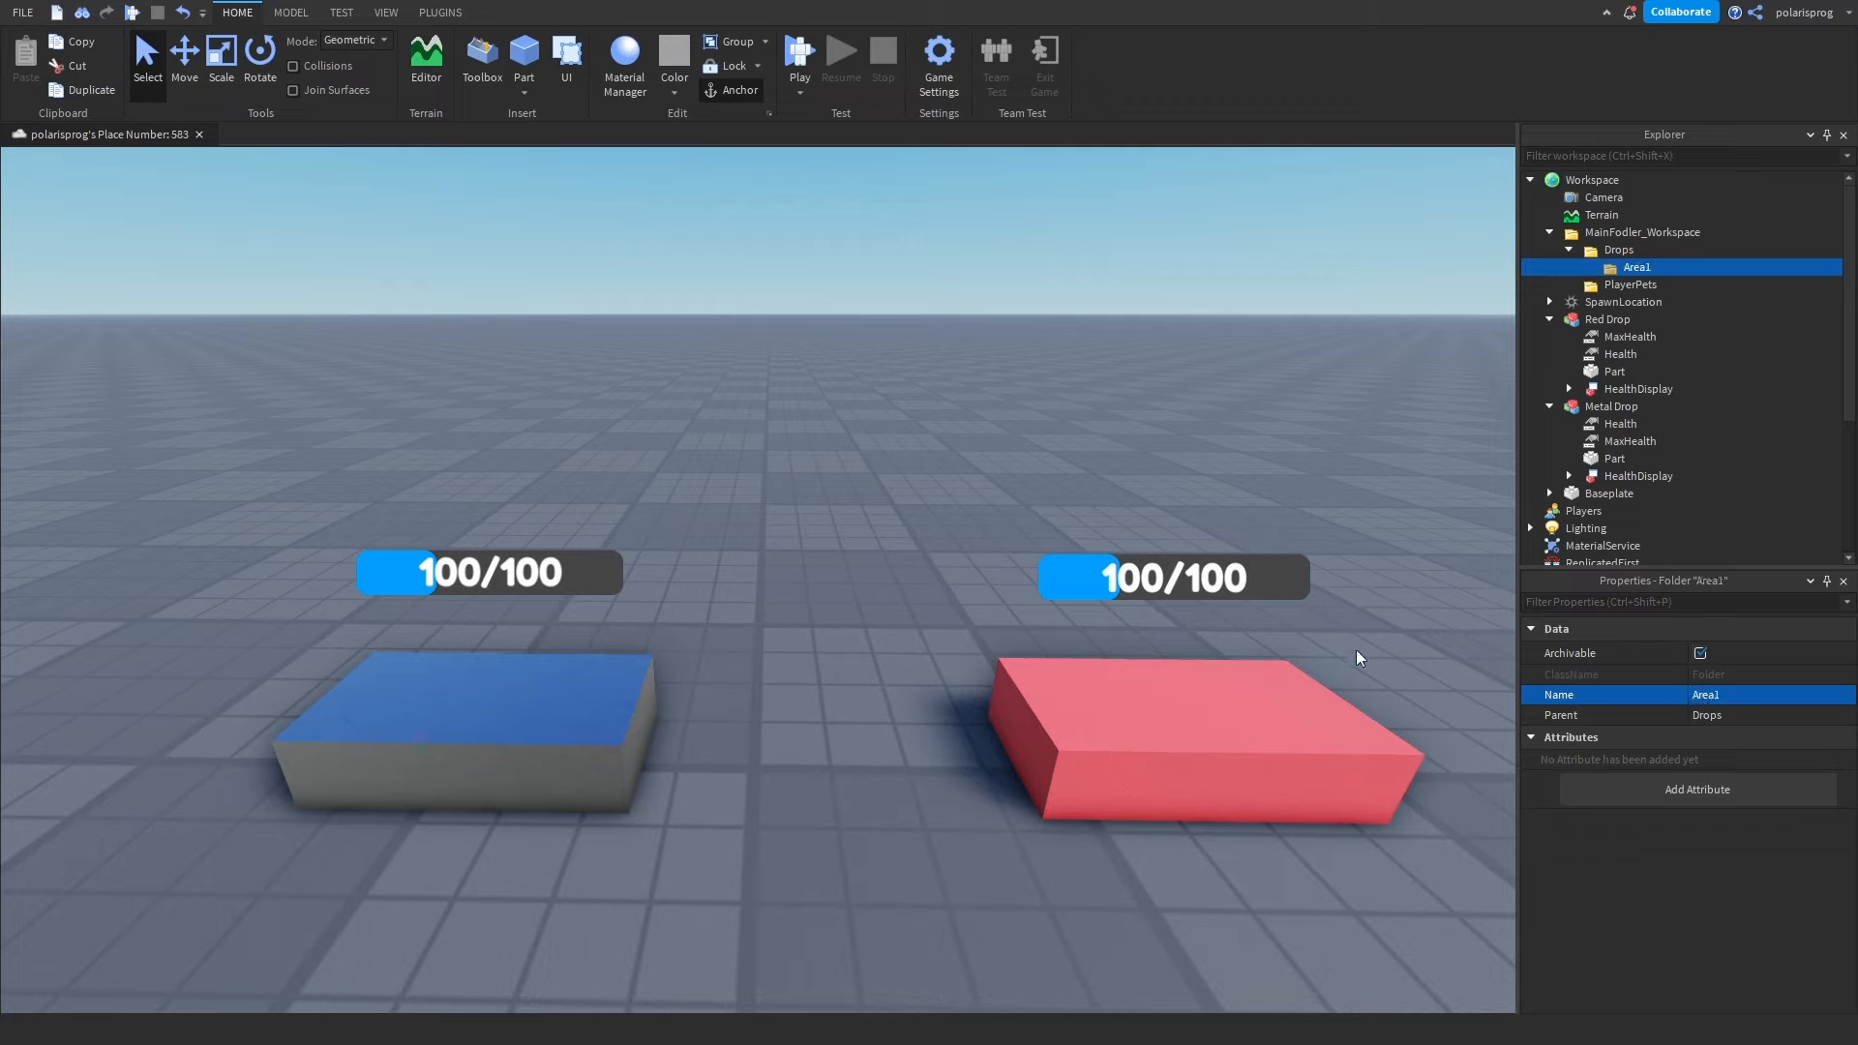
pyautogui.click(1624, 319)
pyautogui.moveTo(1624, 319); pyautogui.dragTo(1715, 264)
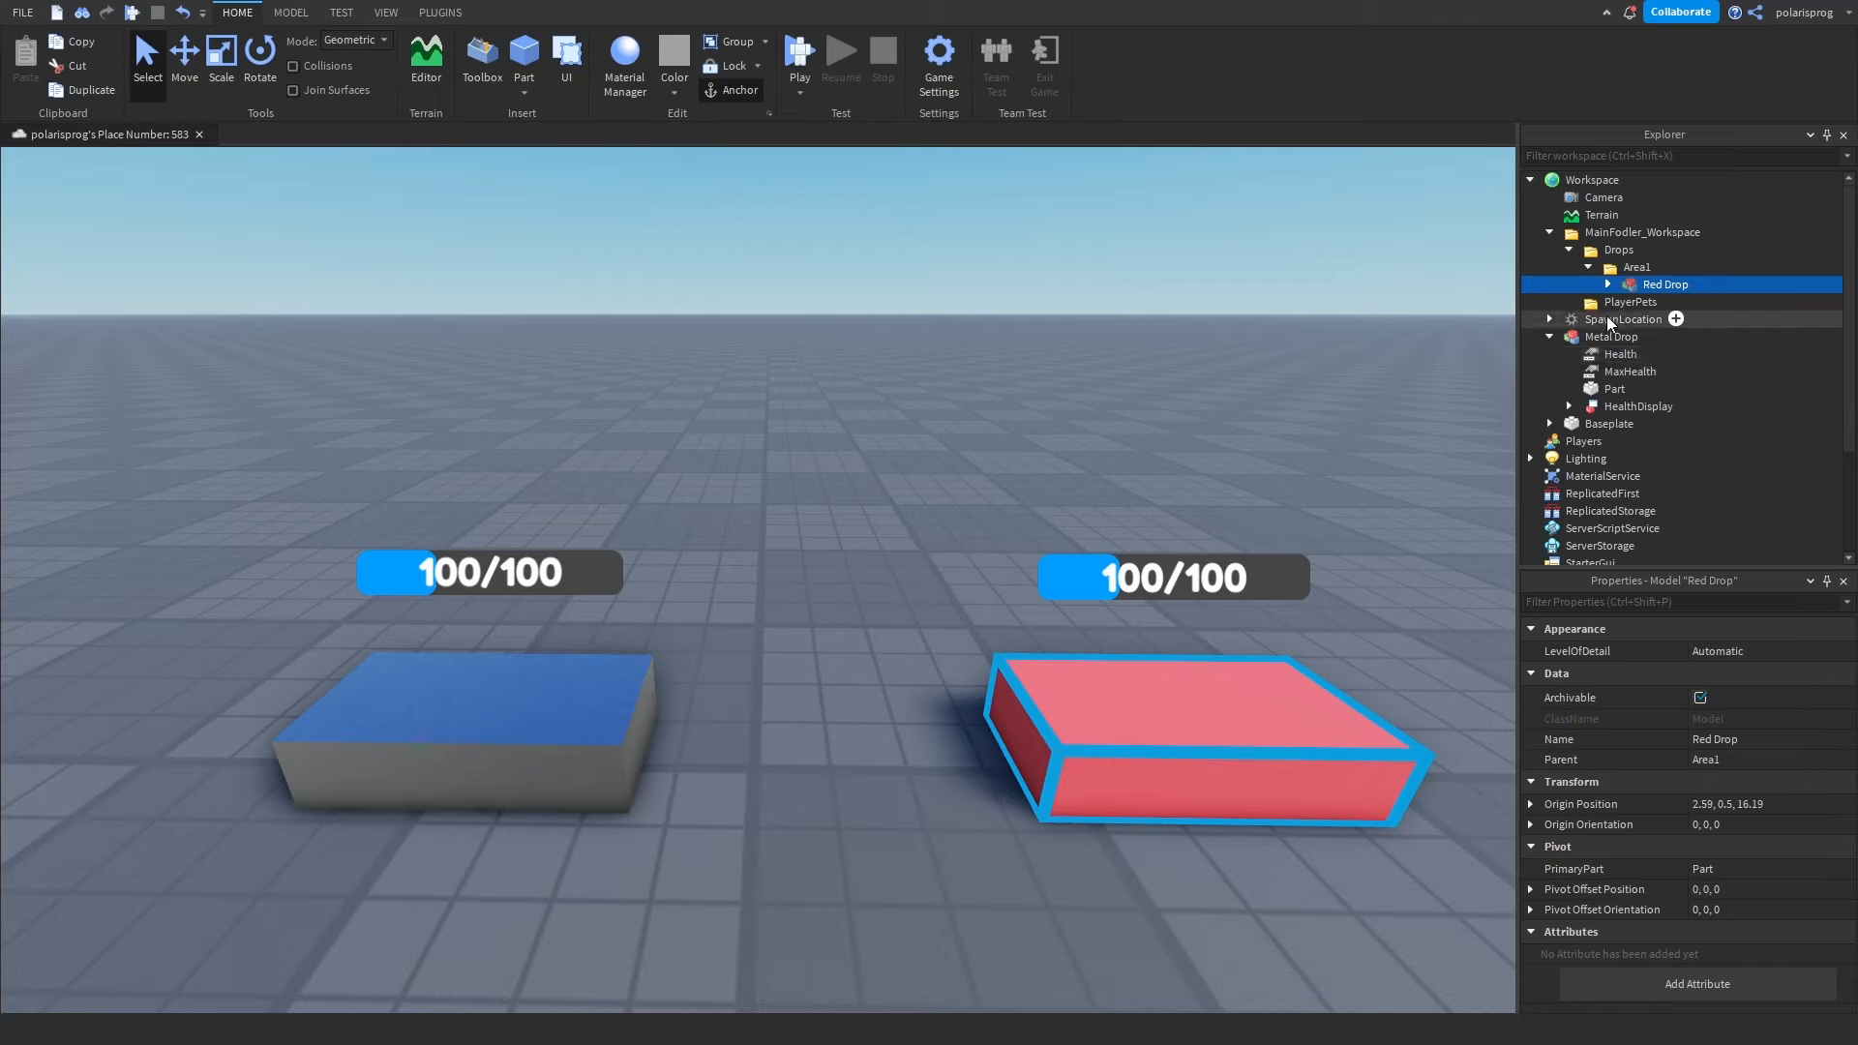
# Add a folder named Area2 inside the Drops folder and move the Metal Drop model into it.
pyautogui.click(1648, 254)
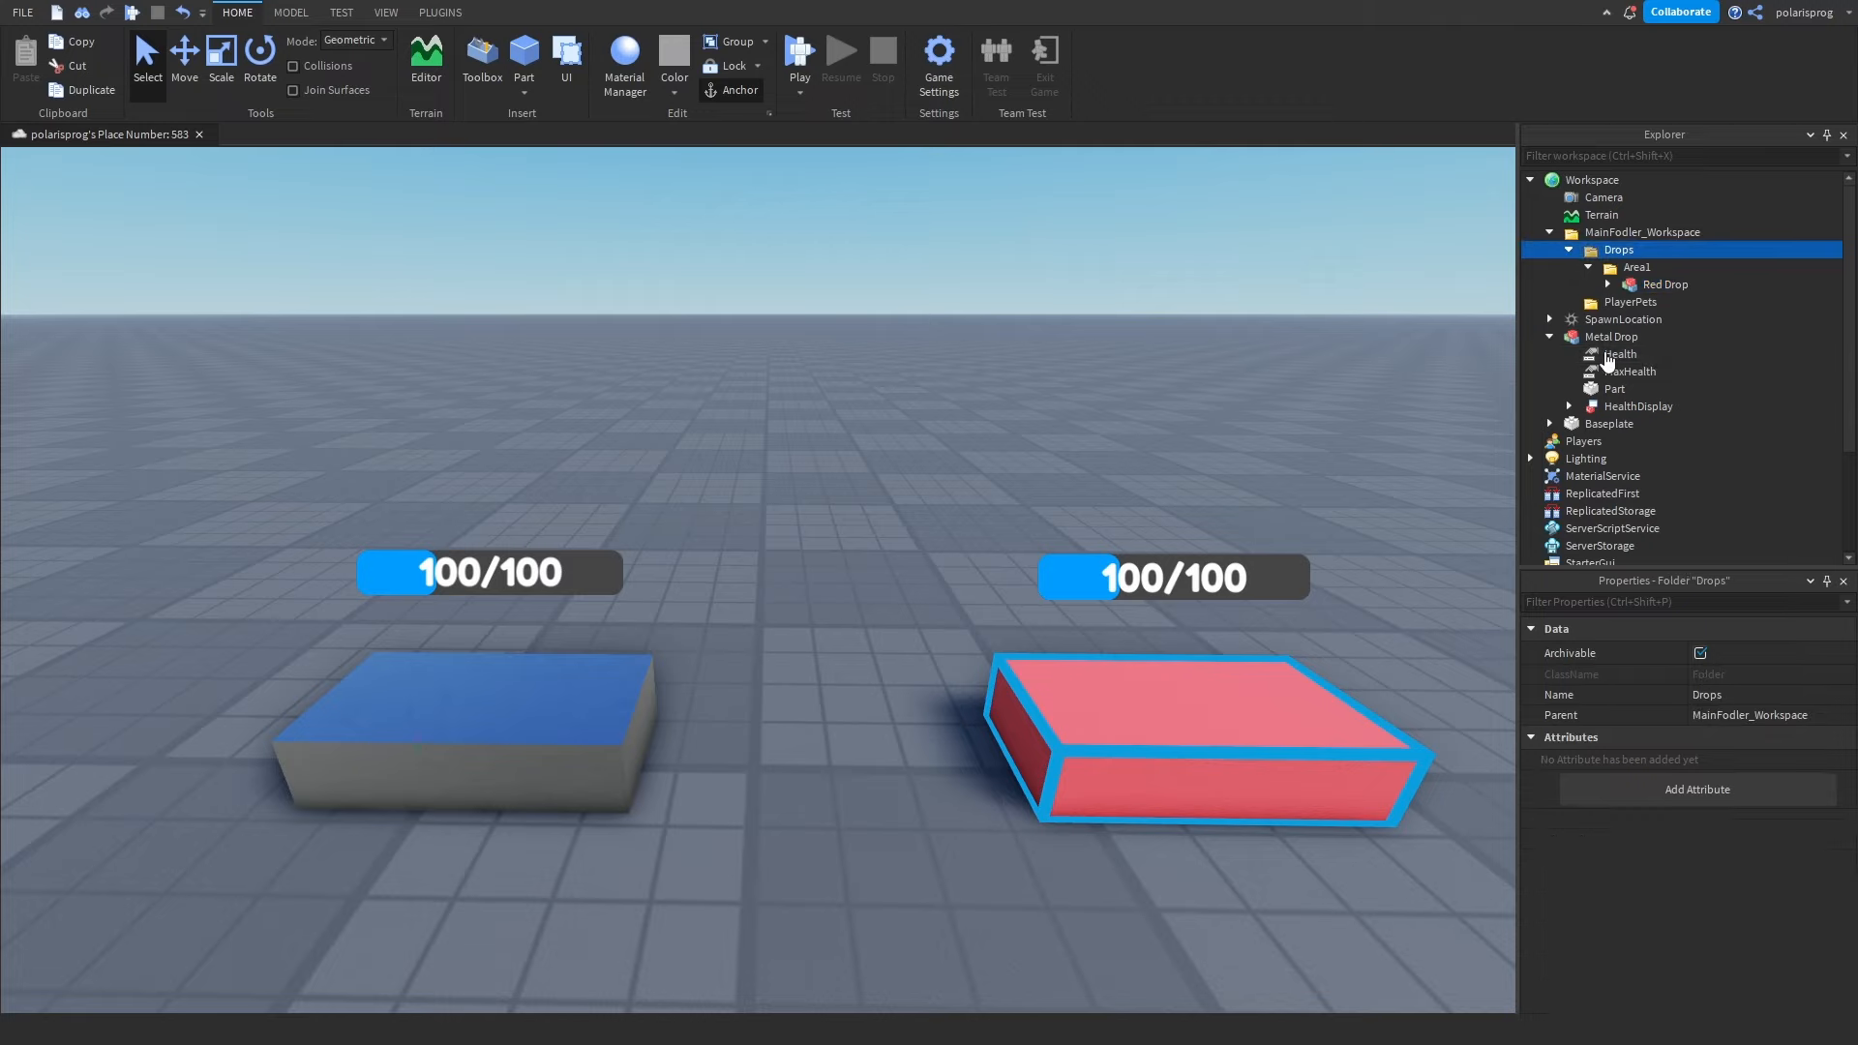
pyautogui.click(1599, 343)
pyautogui.click(1635, 304)
pyautogui.click(1741, 697)
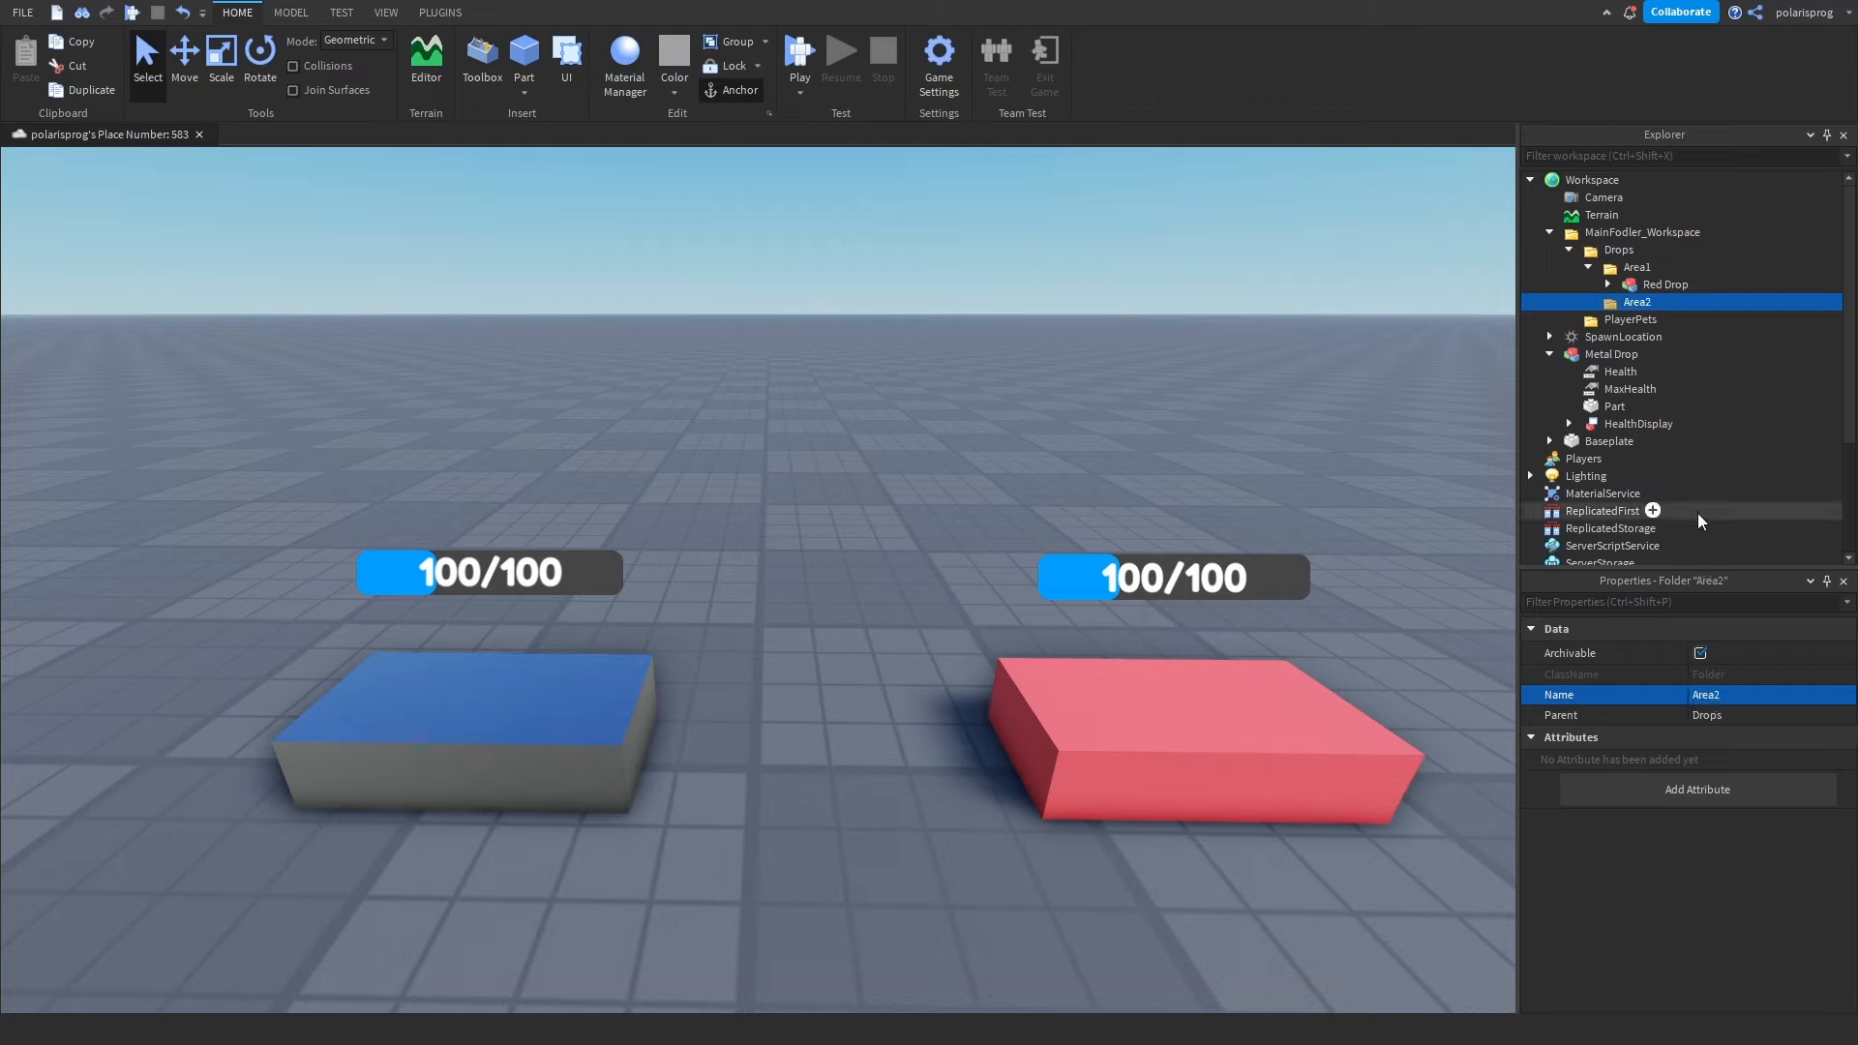
pyautogui.moveTo(1588, 356); pyautogui.dragTo(1664, 301)
pyautogui.click(1616, 304)
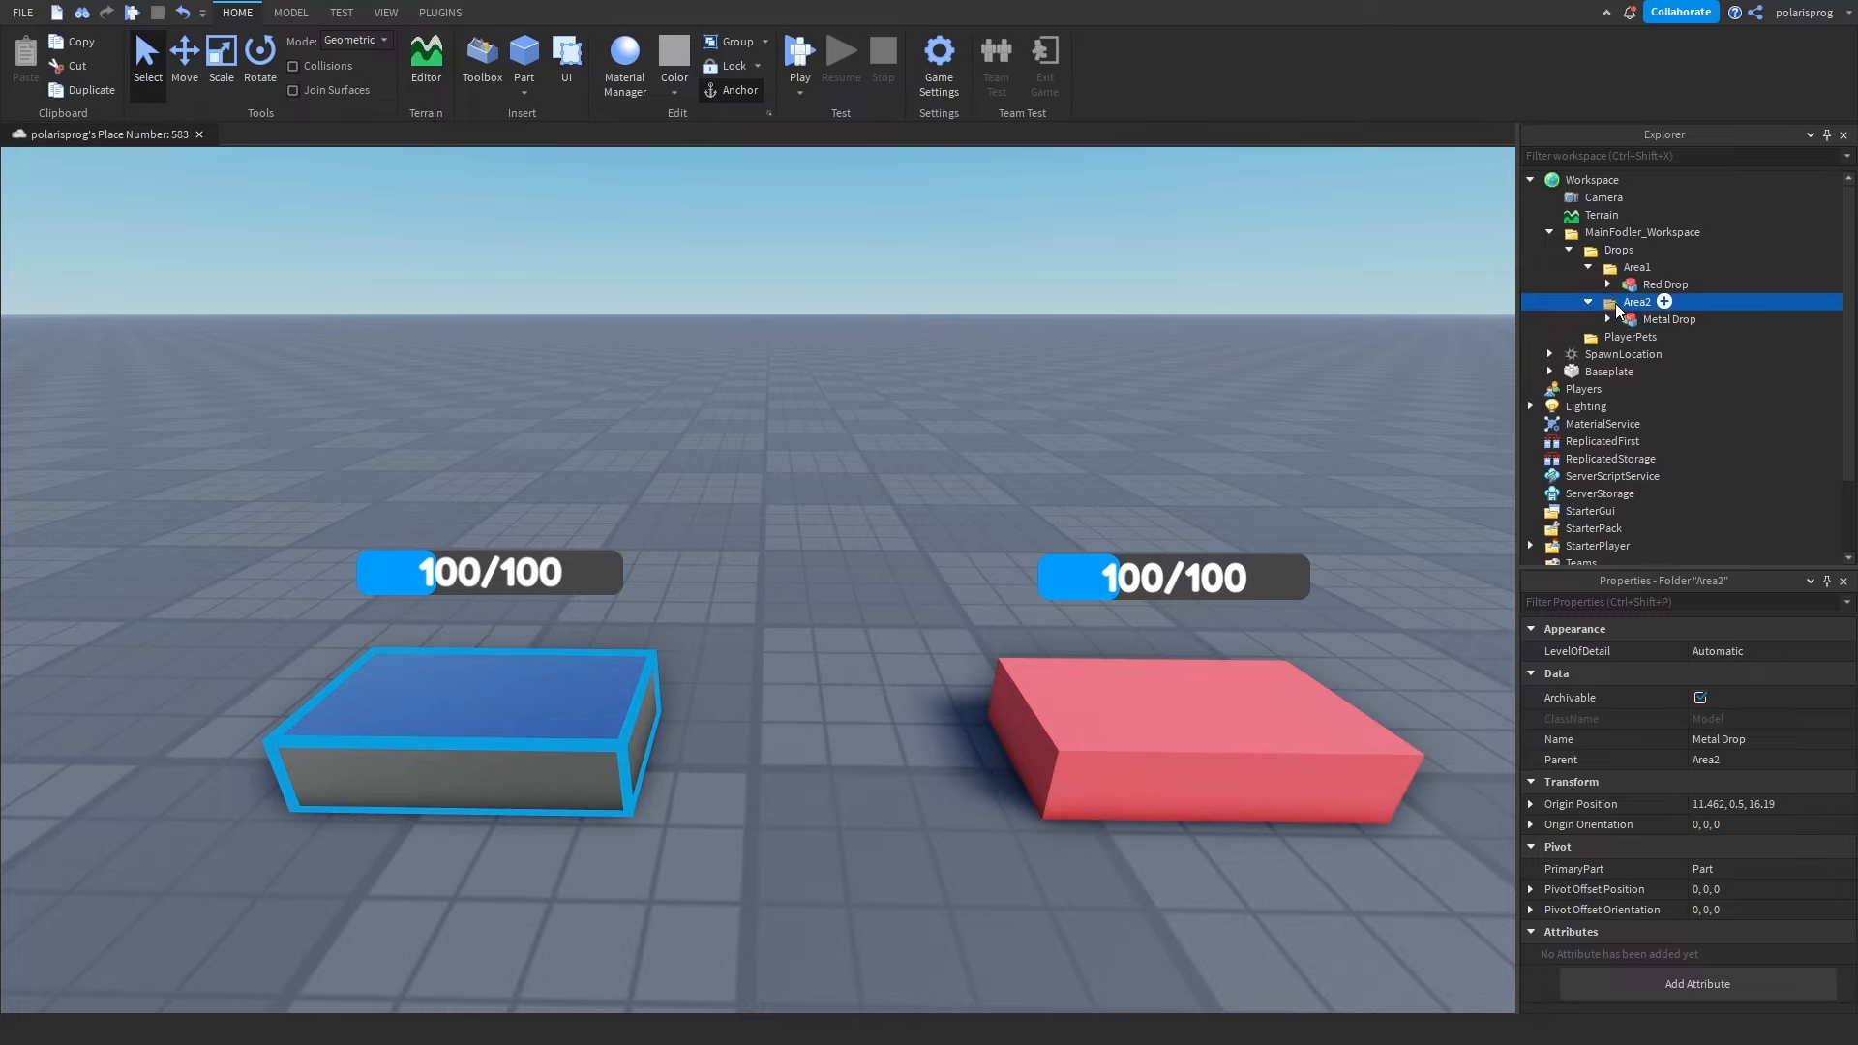
pyautogui.click(1589, 301)
pyautogui.click(1588, 267)
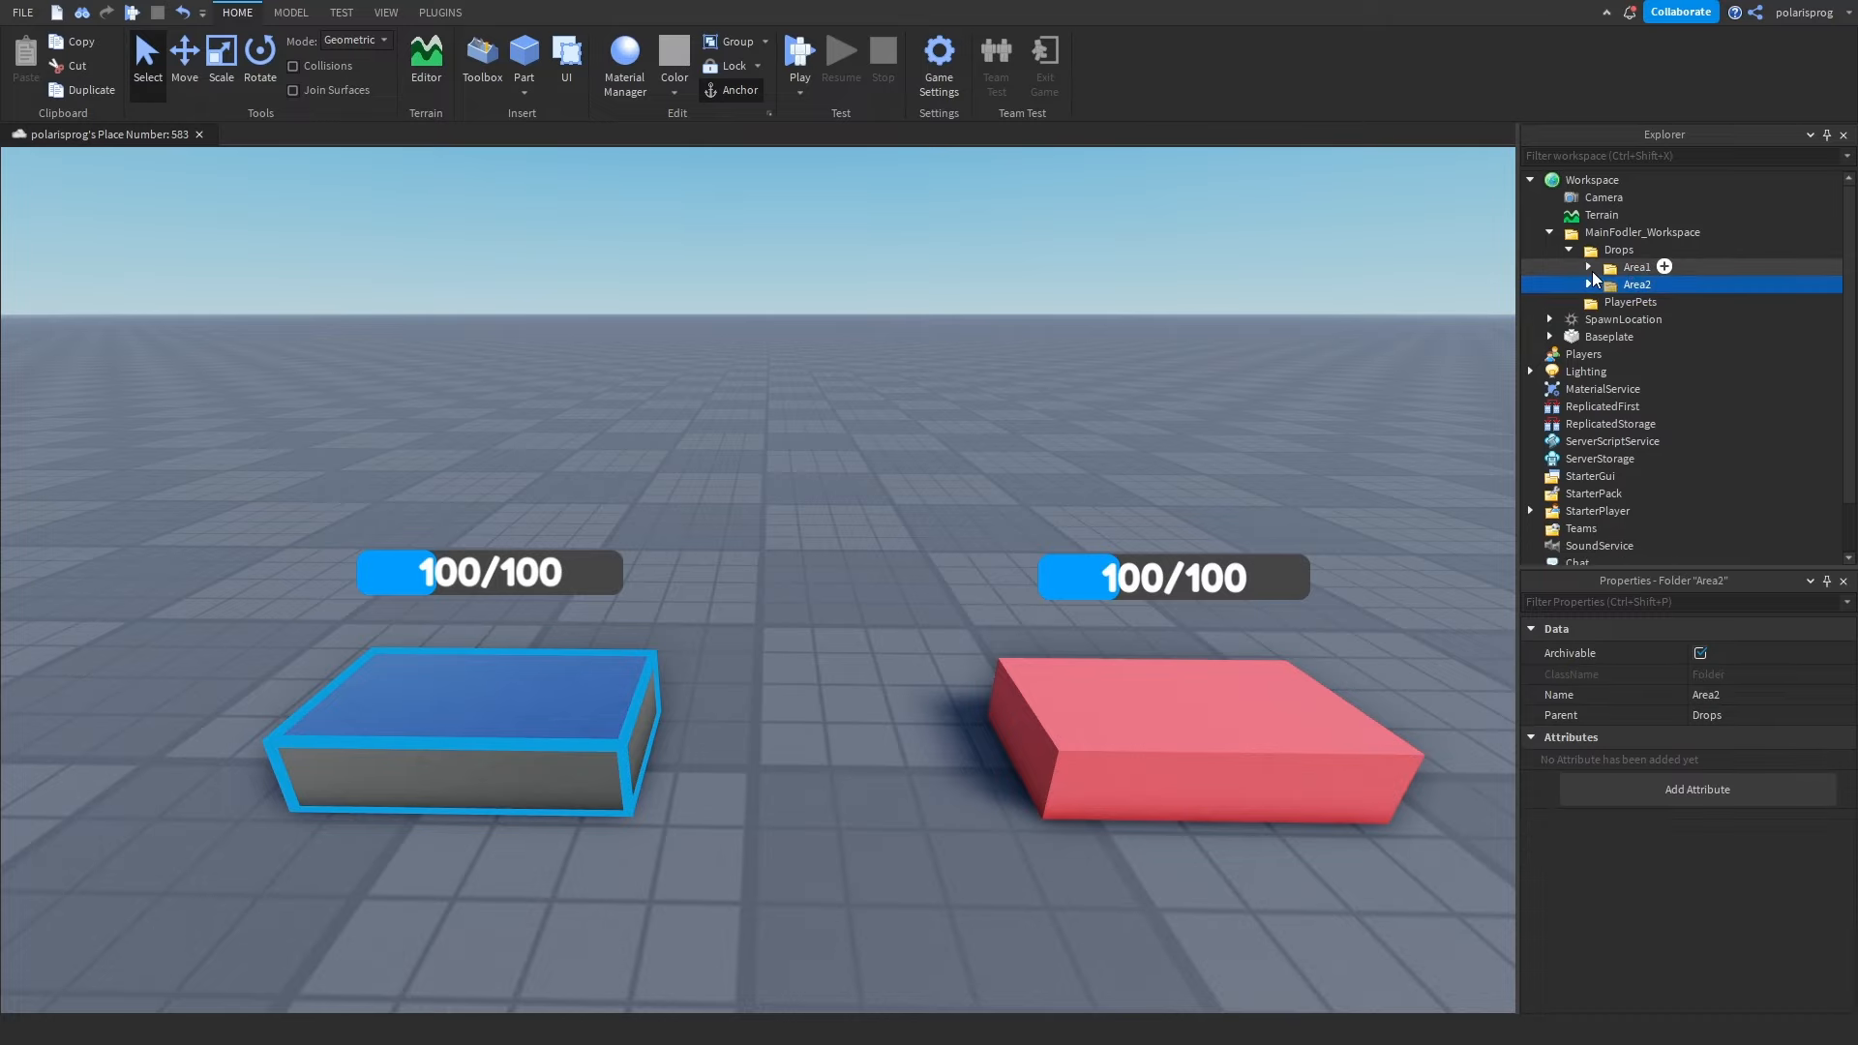
# Move the Metal Drop block slightly farther away from the Red Drop on the baseplate.
pyautogui.click(1229, 351)
pyautogui.press('s')
pyautogui.moveTo(1223, 364); pyautogui.dragTo(909, 542, button='right')
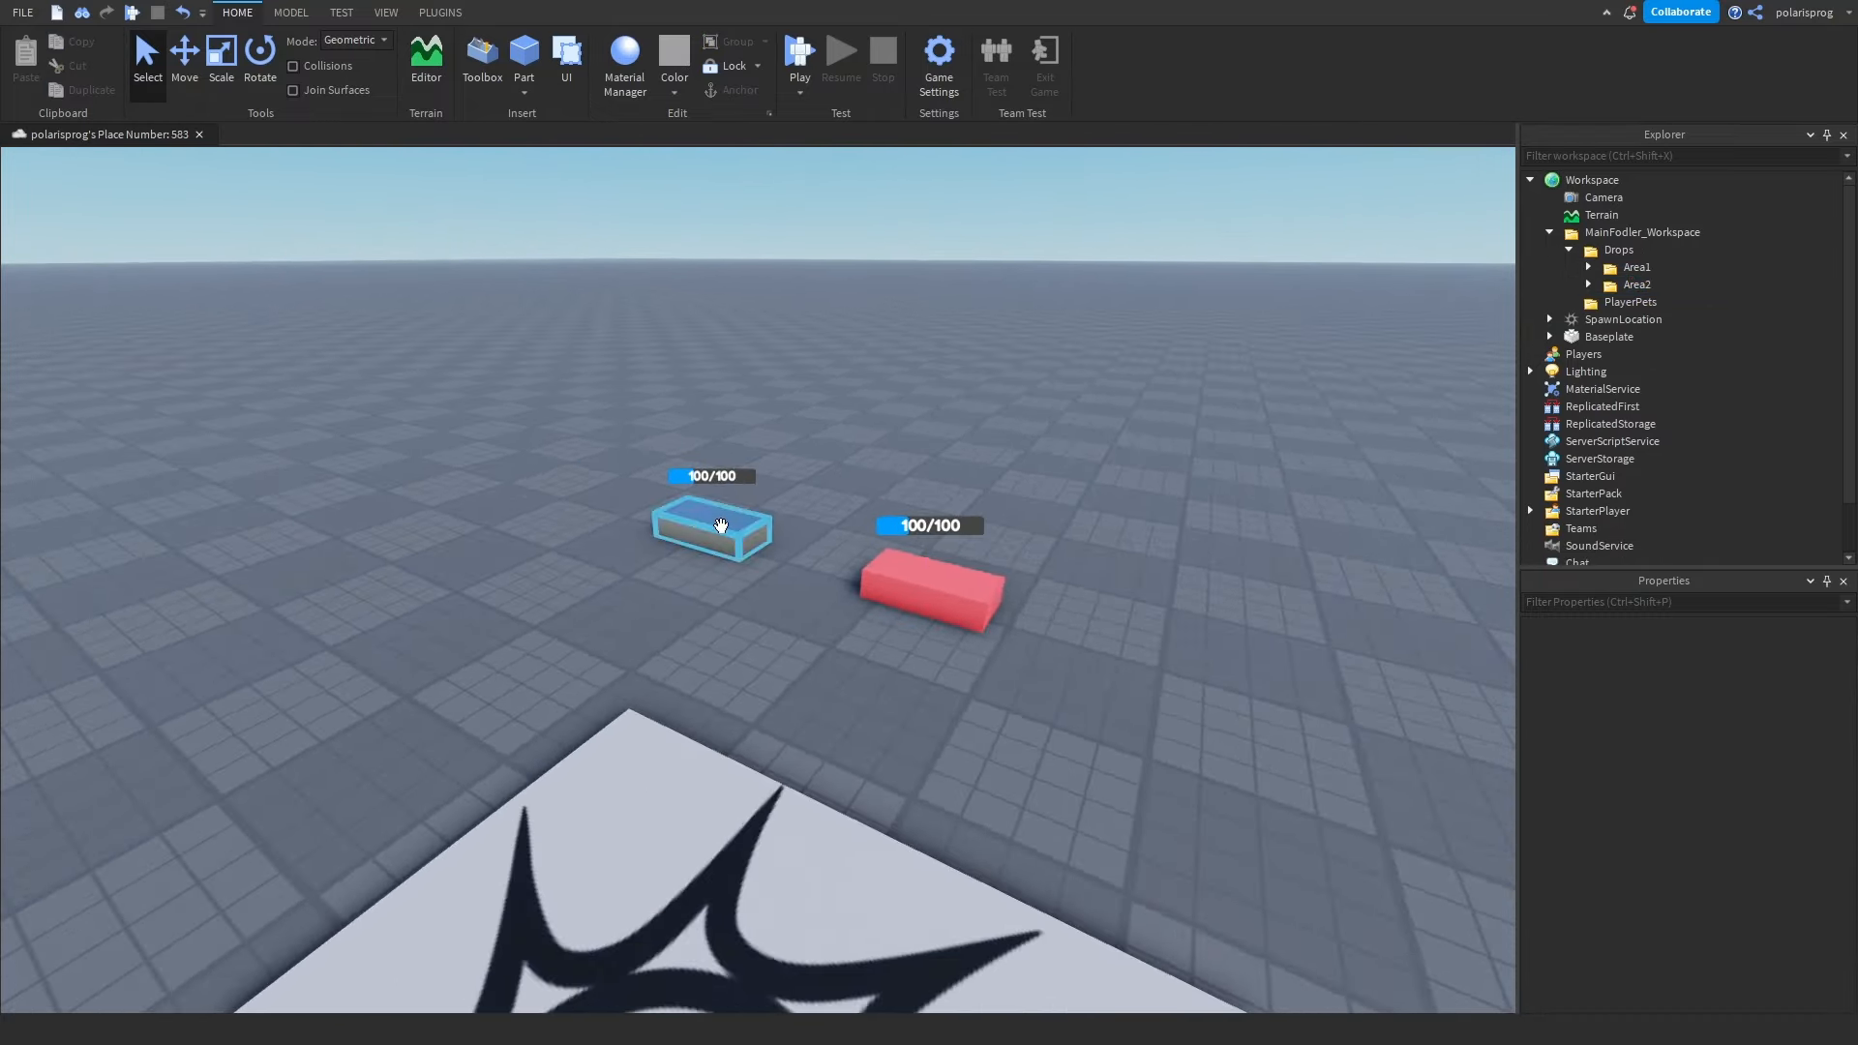
pyautogui.moveTo(721, 526); pyautogui.dragTo(676, 539)
pyautogui.click(829, 589)
pyautogui.press('s')
pyautogui.moveTo(830, 588); pyautogui.dragTo(857, 584, button='right')
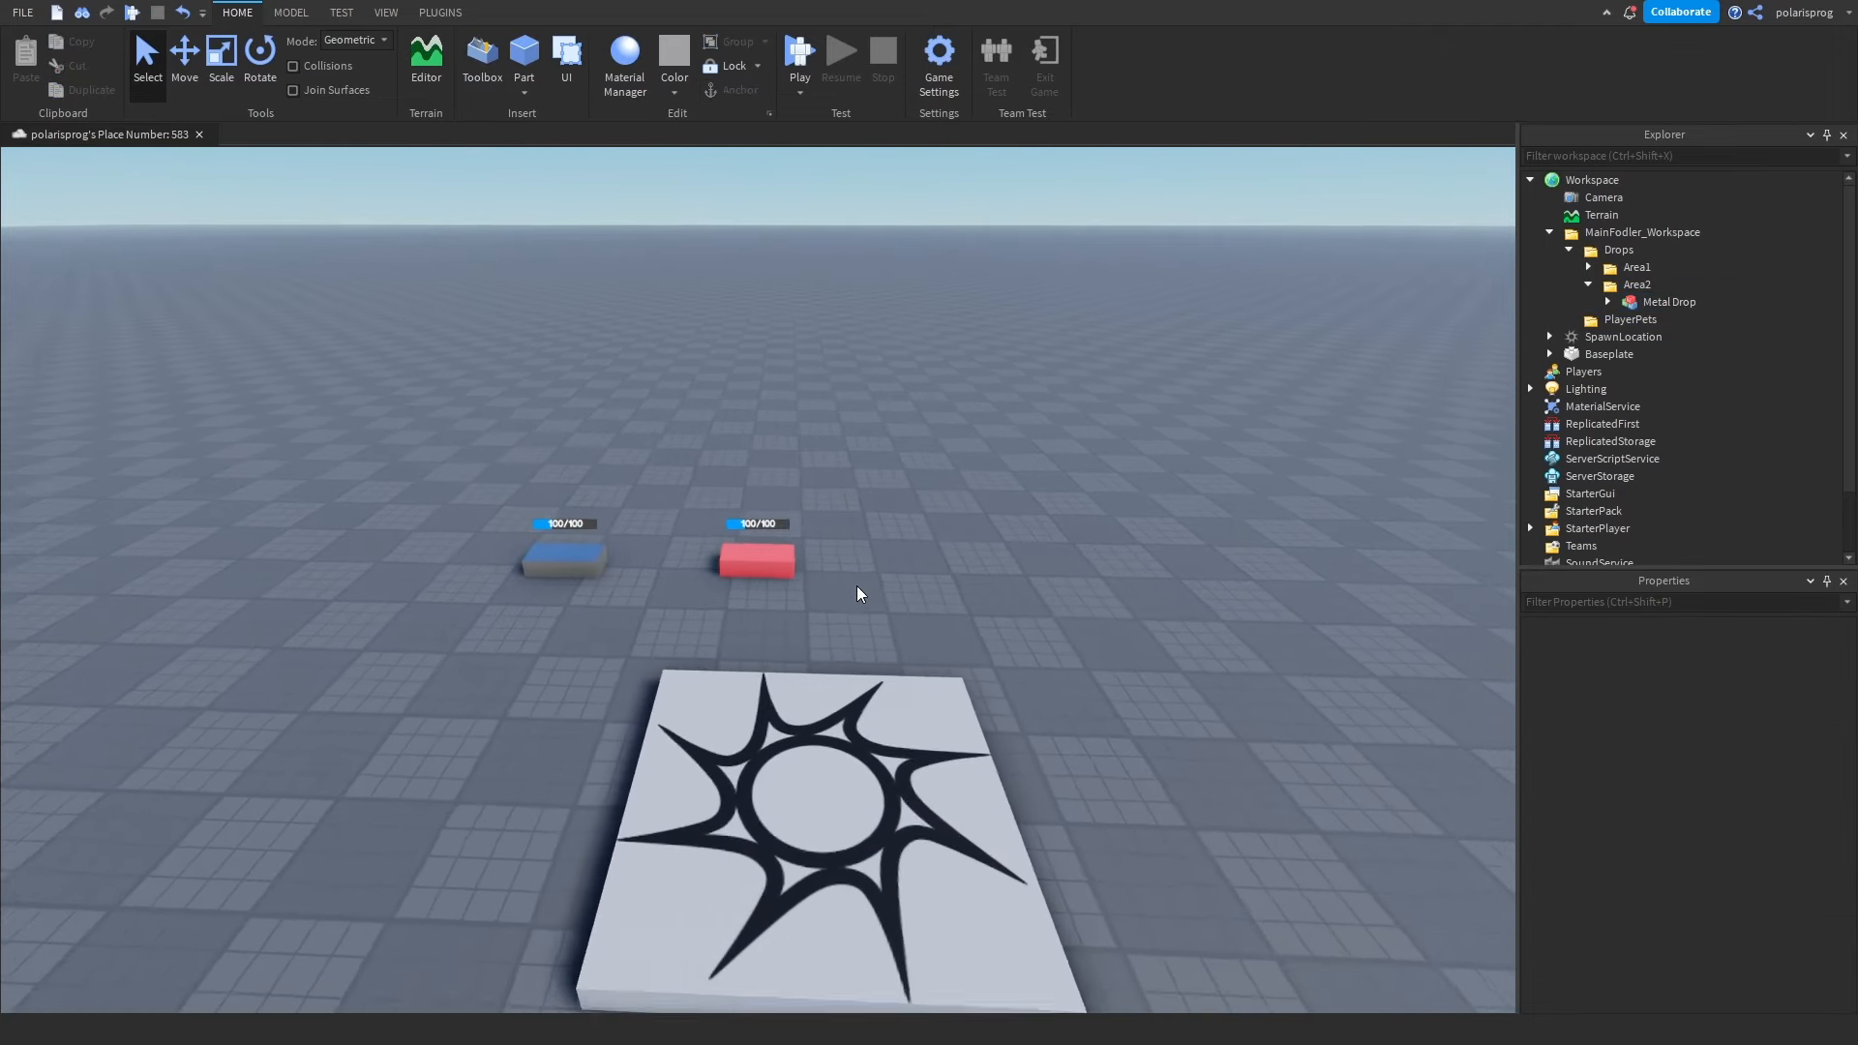
pyautogui.scroll(-3, 857, 584)
pyautogui.click(778, 560)
pyautogui.keyDown('ctrl'); pyautogui.moveTo(641, 569); pyautogui.dragTo(771, 540); pyautogui.keyUp('ctrl')
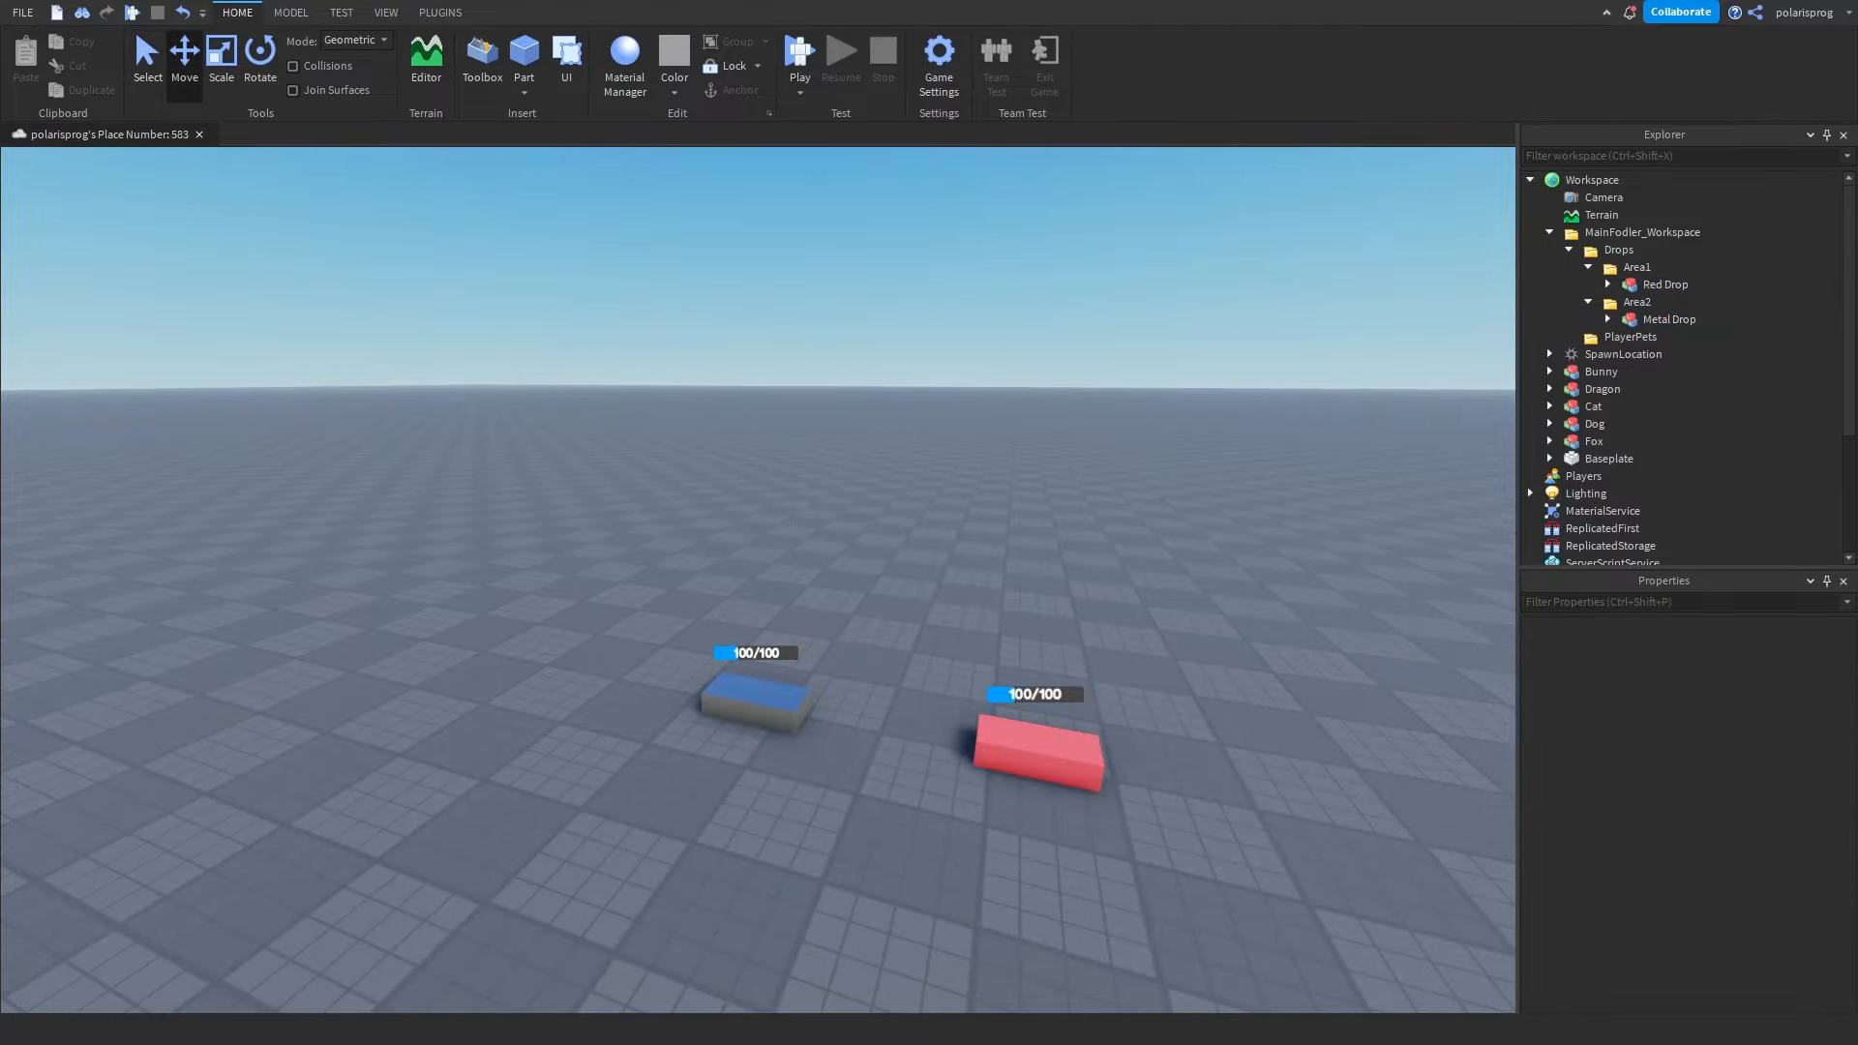
# Examine the Fox, Bunny, Dog, Cat and Dragon pet models lined up beside the spawn platform.
pyautogui.press('d')
pyautogui.moveTo(1084, 515); pyautogui.dragTo(1084, 515, button='right')
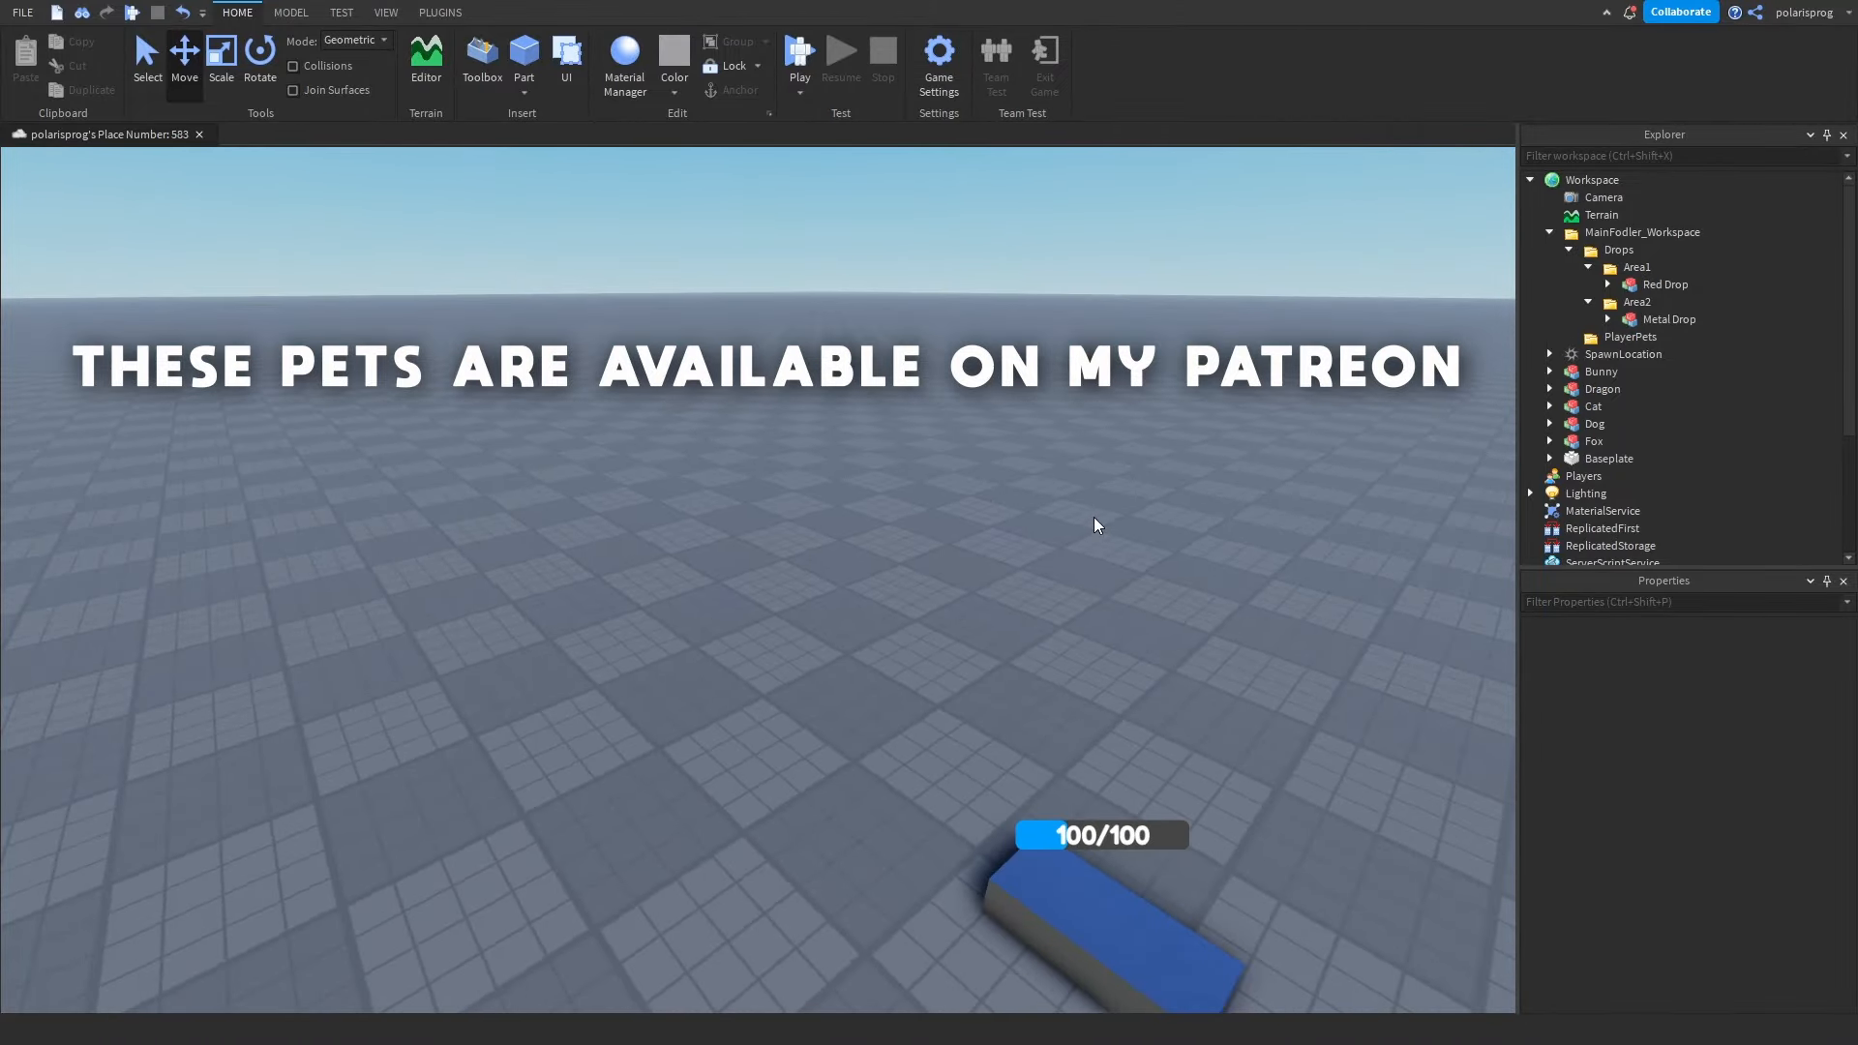
pyautogui.moveTo(655, 514); pyautogui.dragTo(655, 514, button='right')
pyautogui.press('w')
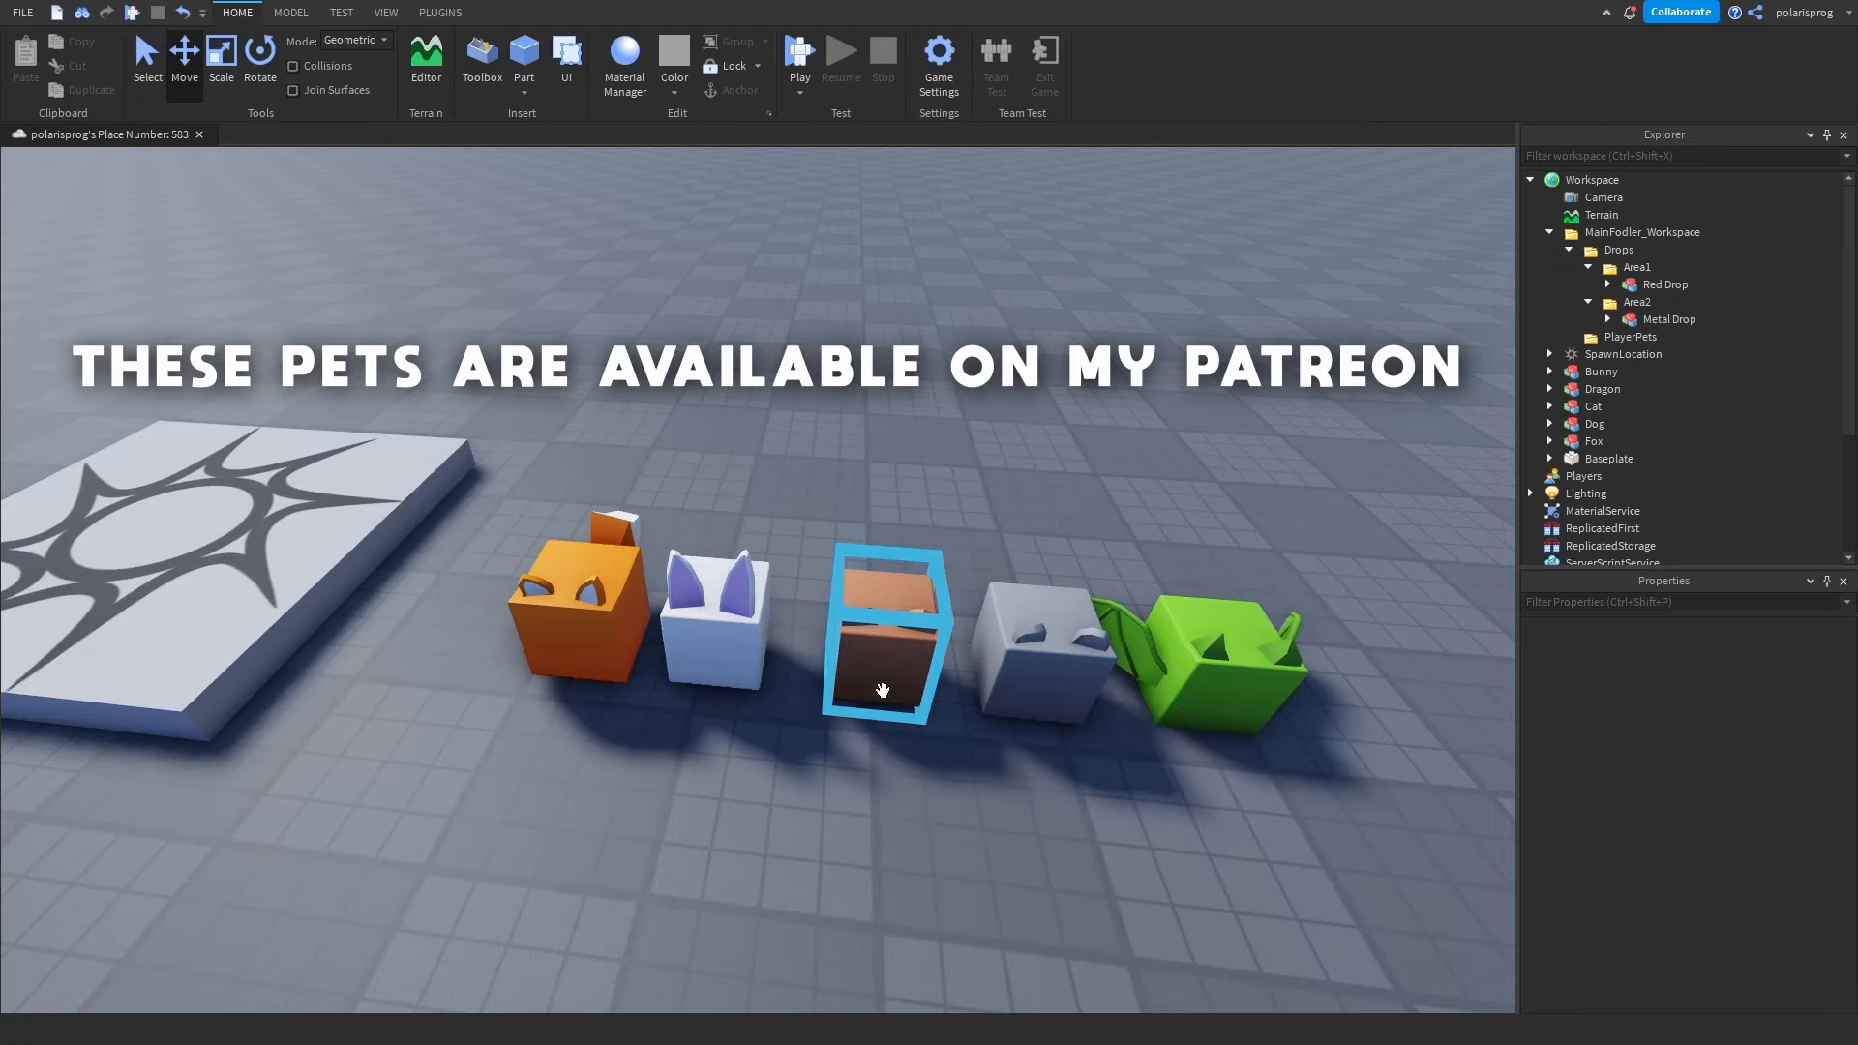
pyautogui.moveTo(548, 484); pyautogui.dragTo(1409, 788)
pyautogui.click(1275, 800)
pyautogui.moveTo(1275, 799); pyautogui.dragTo(1275, 800, button='right')
pyautogui.moveTo(1258, 666); pyautogui.dragTo(1188, 587, button='right')
pyautogui.press('d')
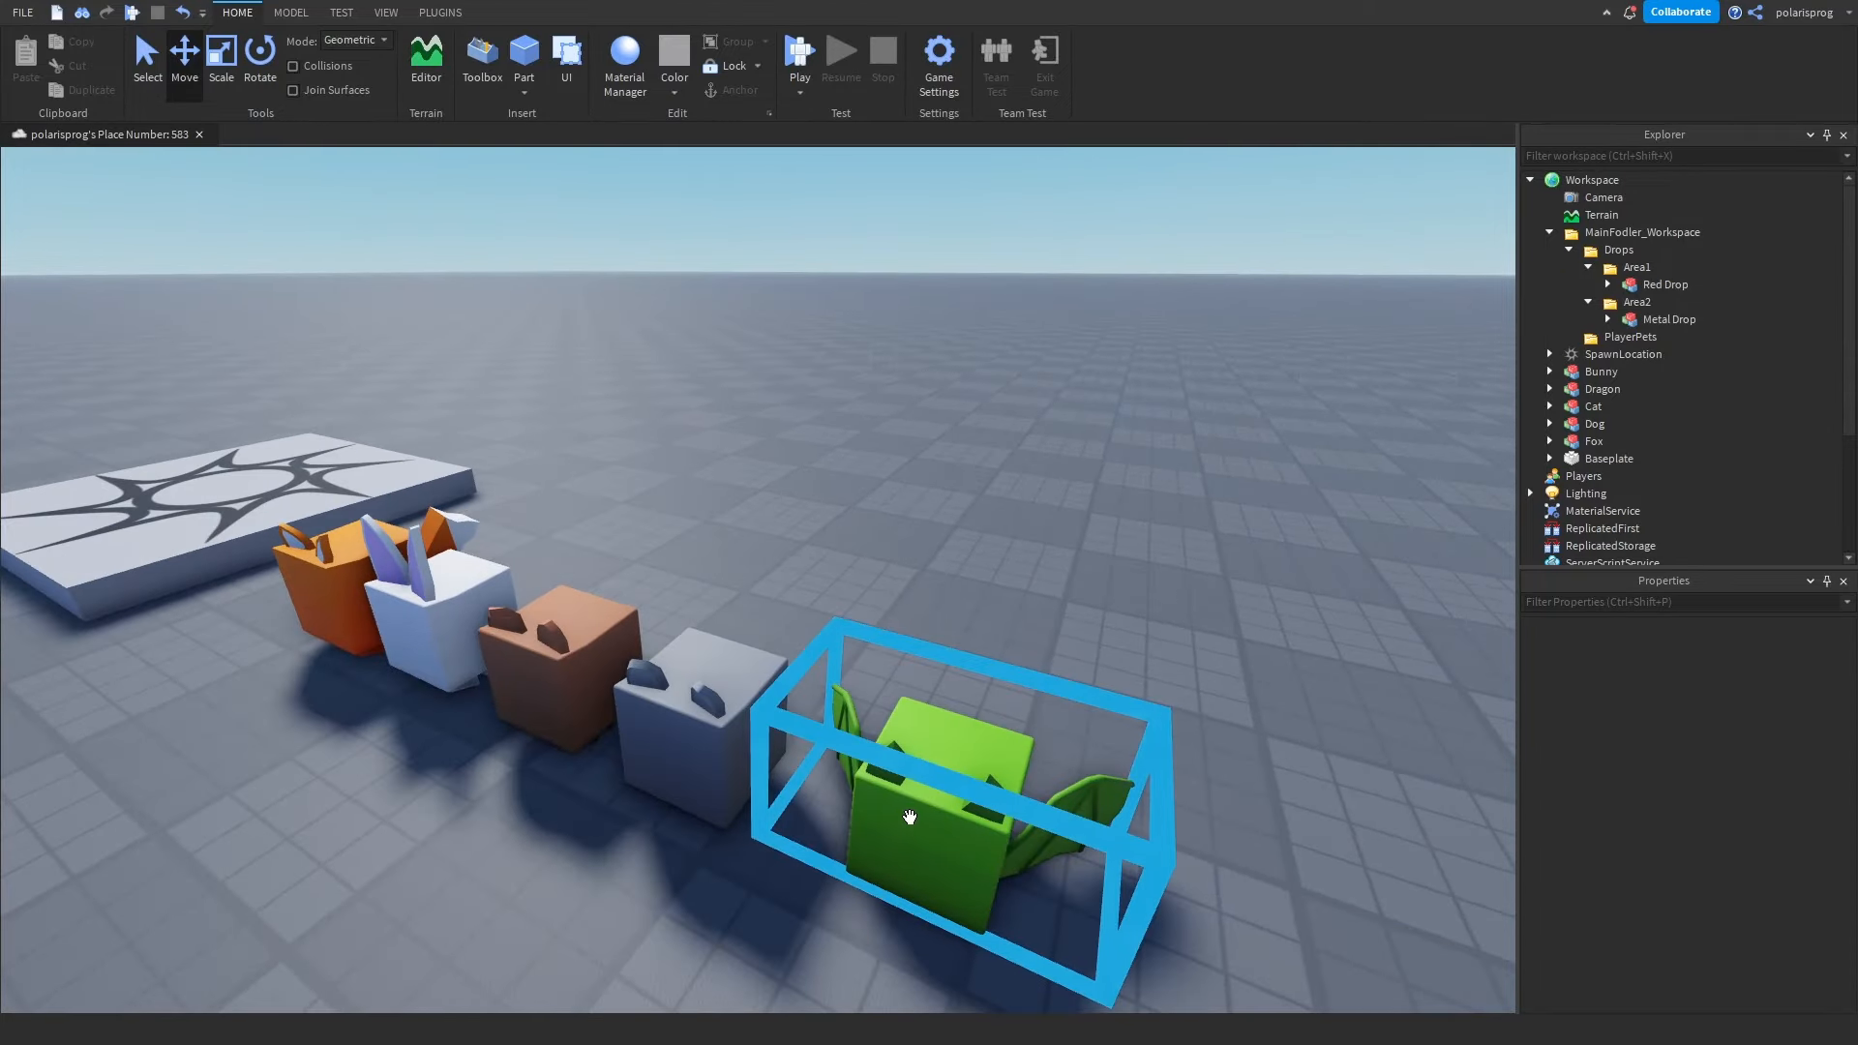
# Add a Decal on the front face of the mesh part inside the Dragon model.
pyautogui.click(909, 818)
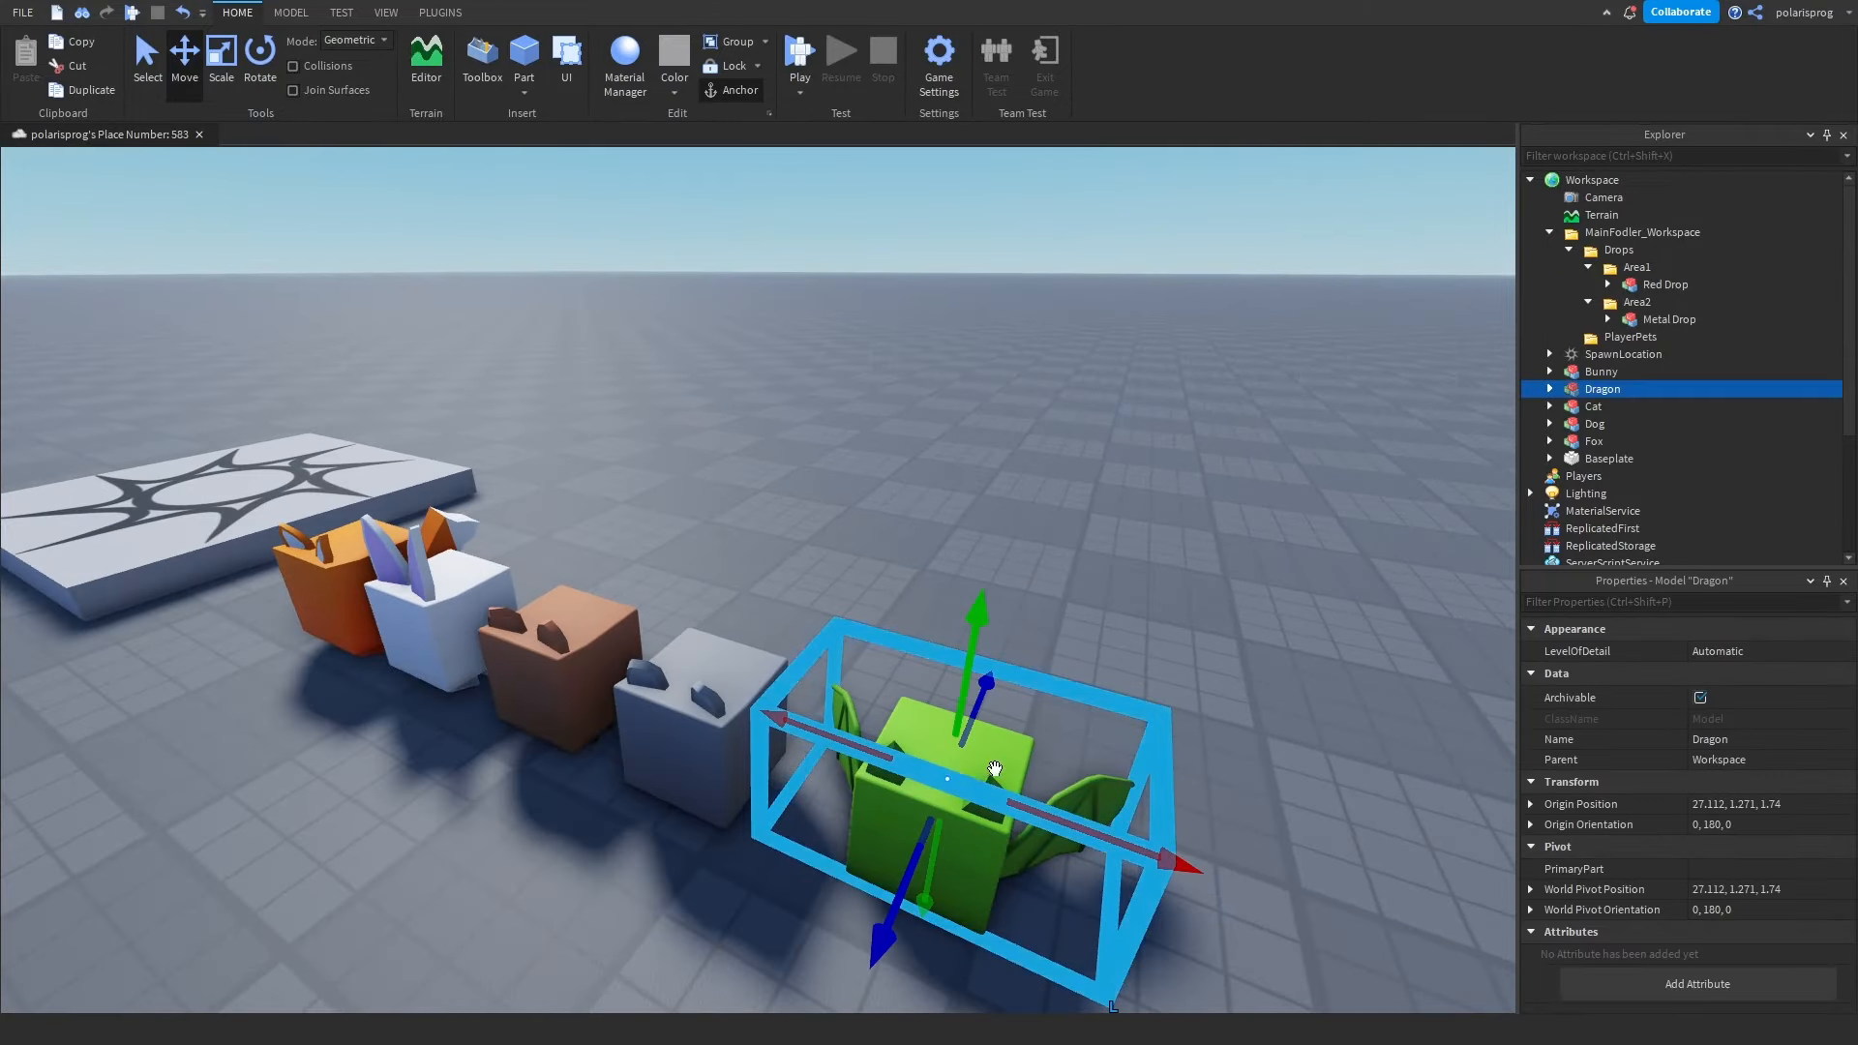
pyautogui.moveTo(1104, 713); pyautogui.dragTo(1104, 713, button='right')
pyautogui.scroll(3, 1103, 714)
pyautogui.scroll(-3, 1104, 714)
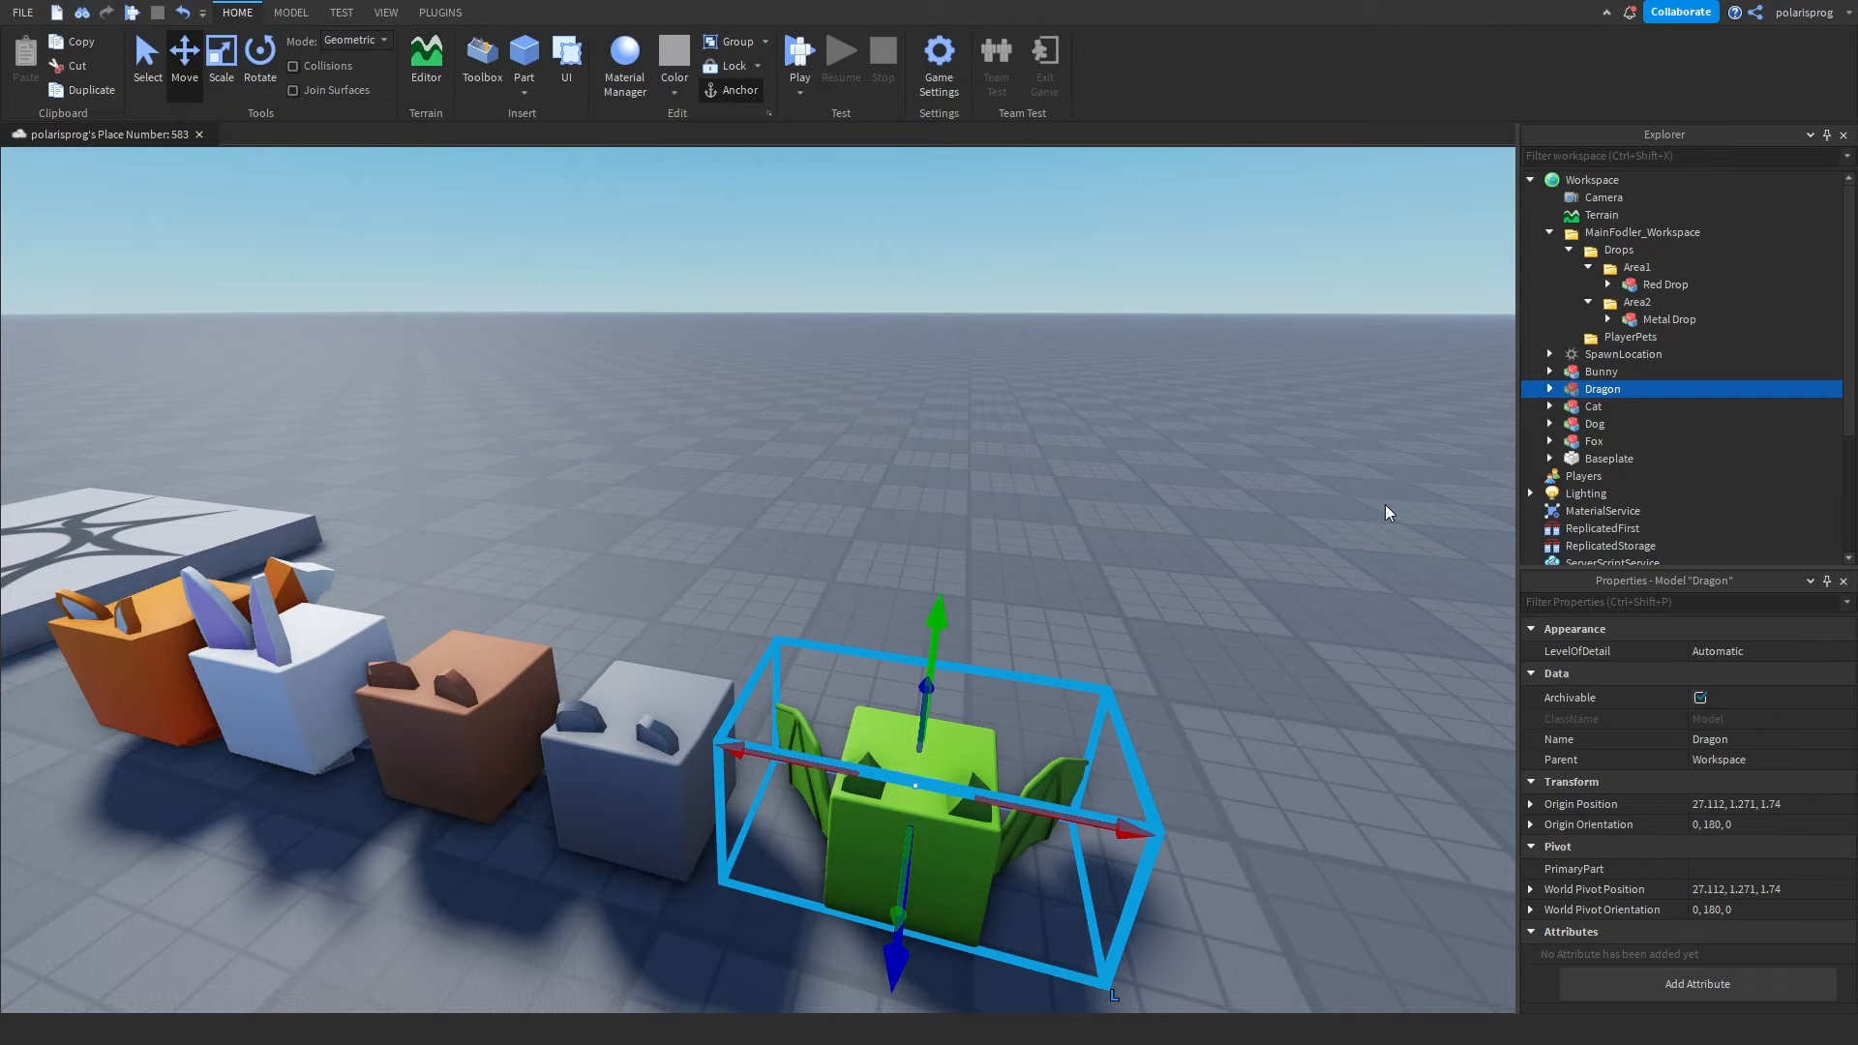
pyautogui.click(1549, 388)
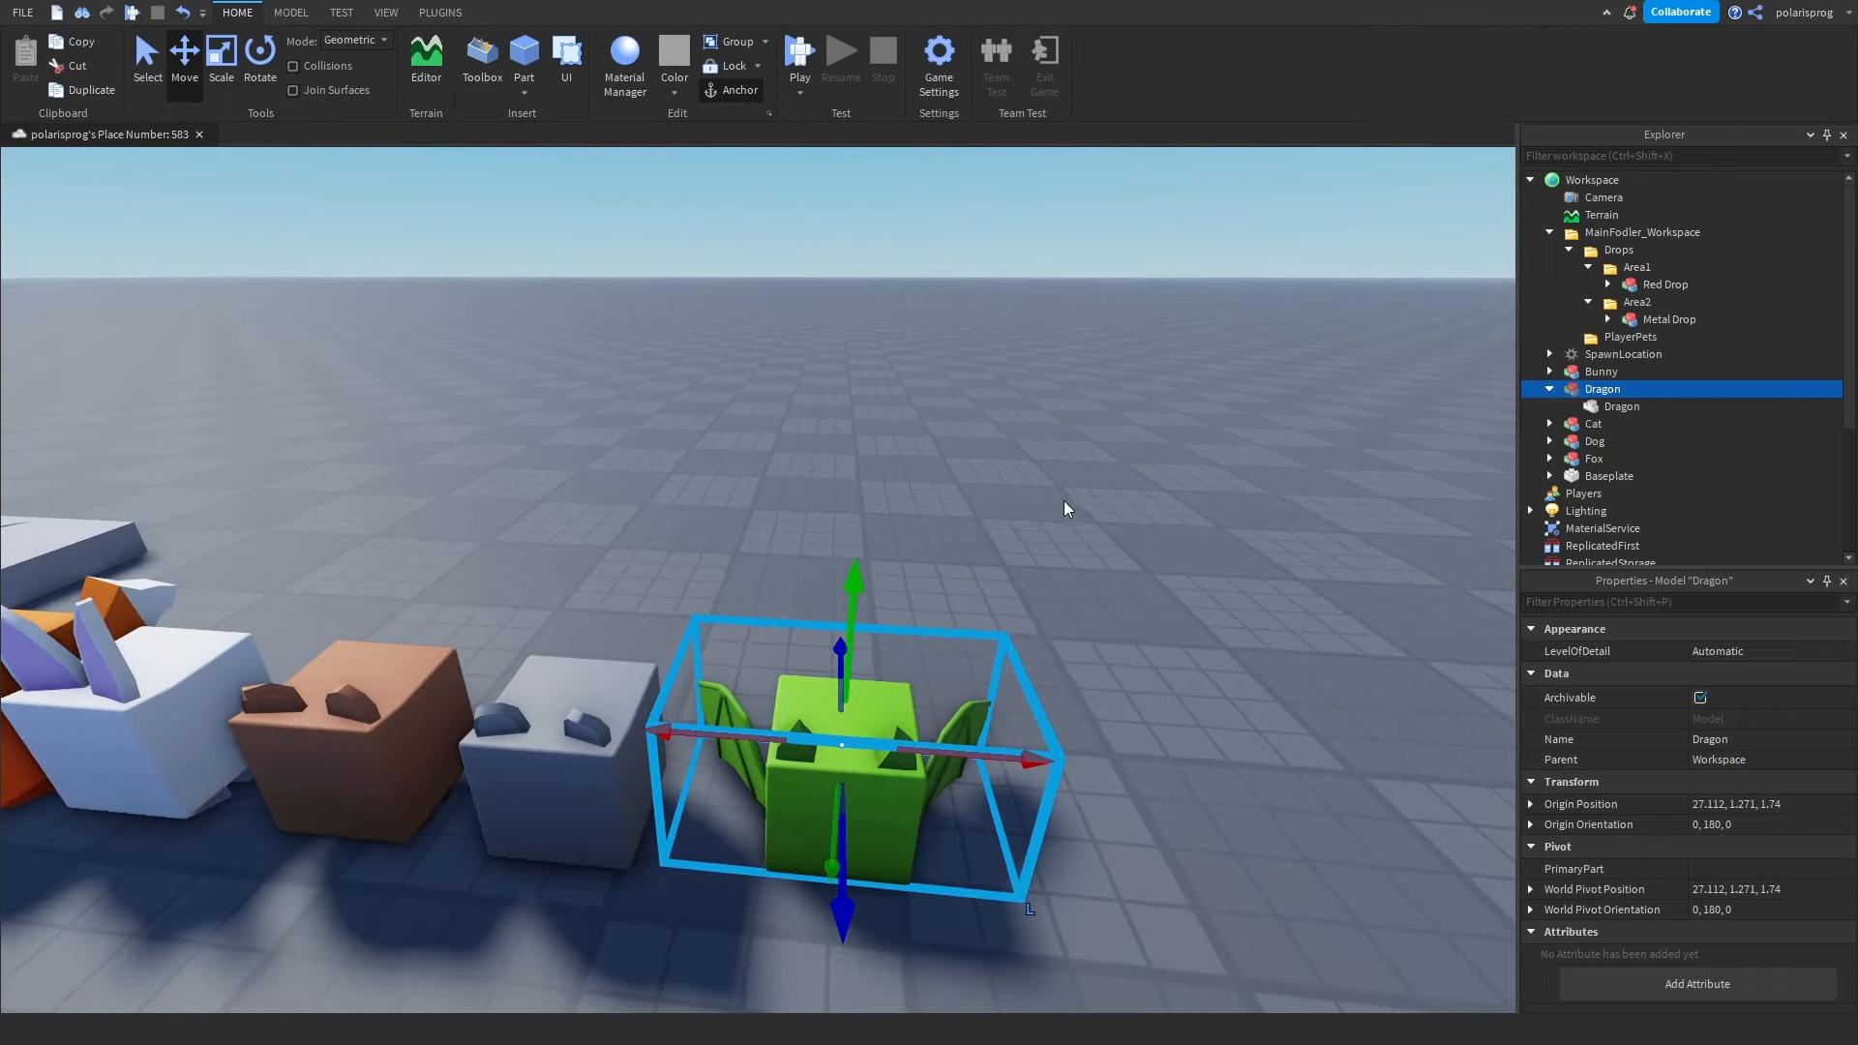
pyautogui.press('f')
pyautogui.click(1618, 406)
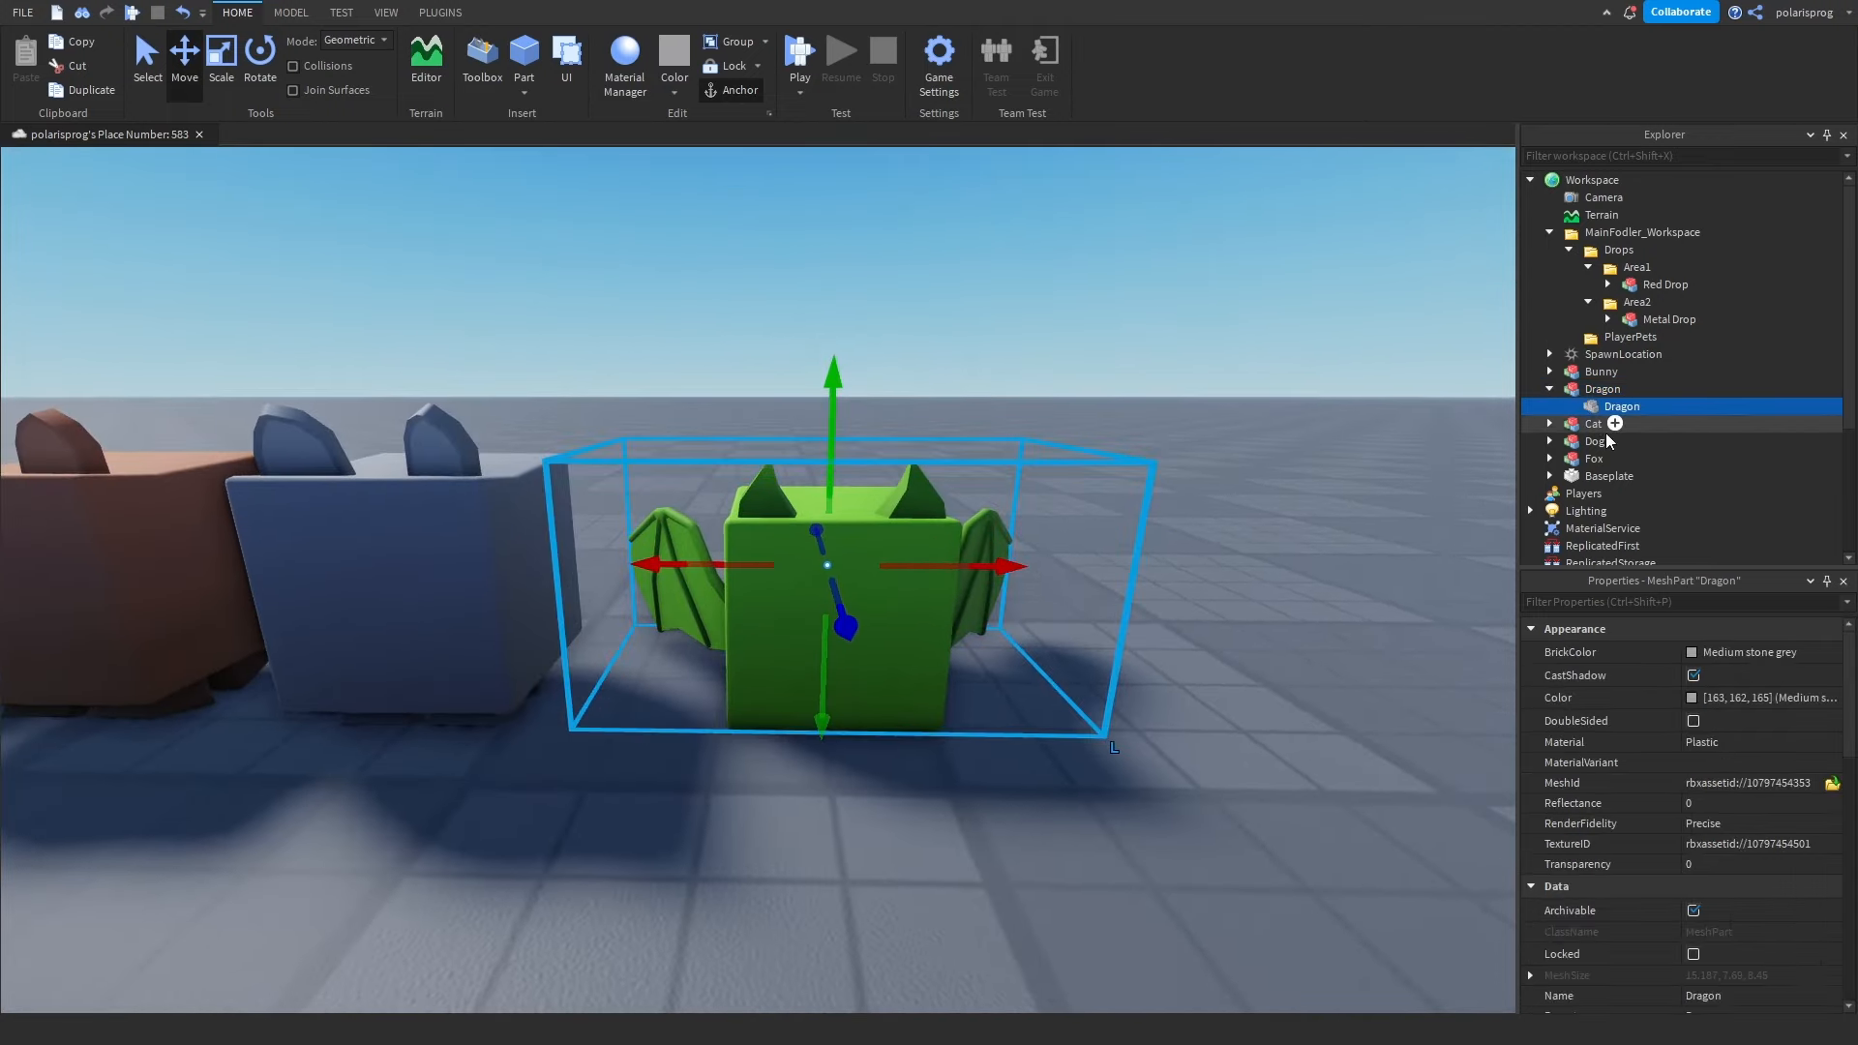
pyautogui.click(1605, 465)
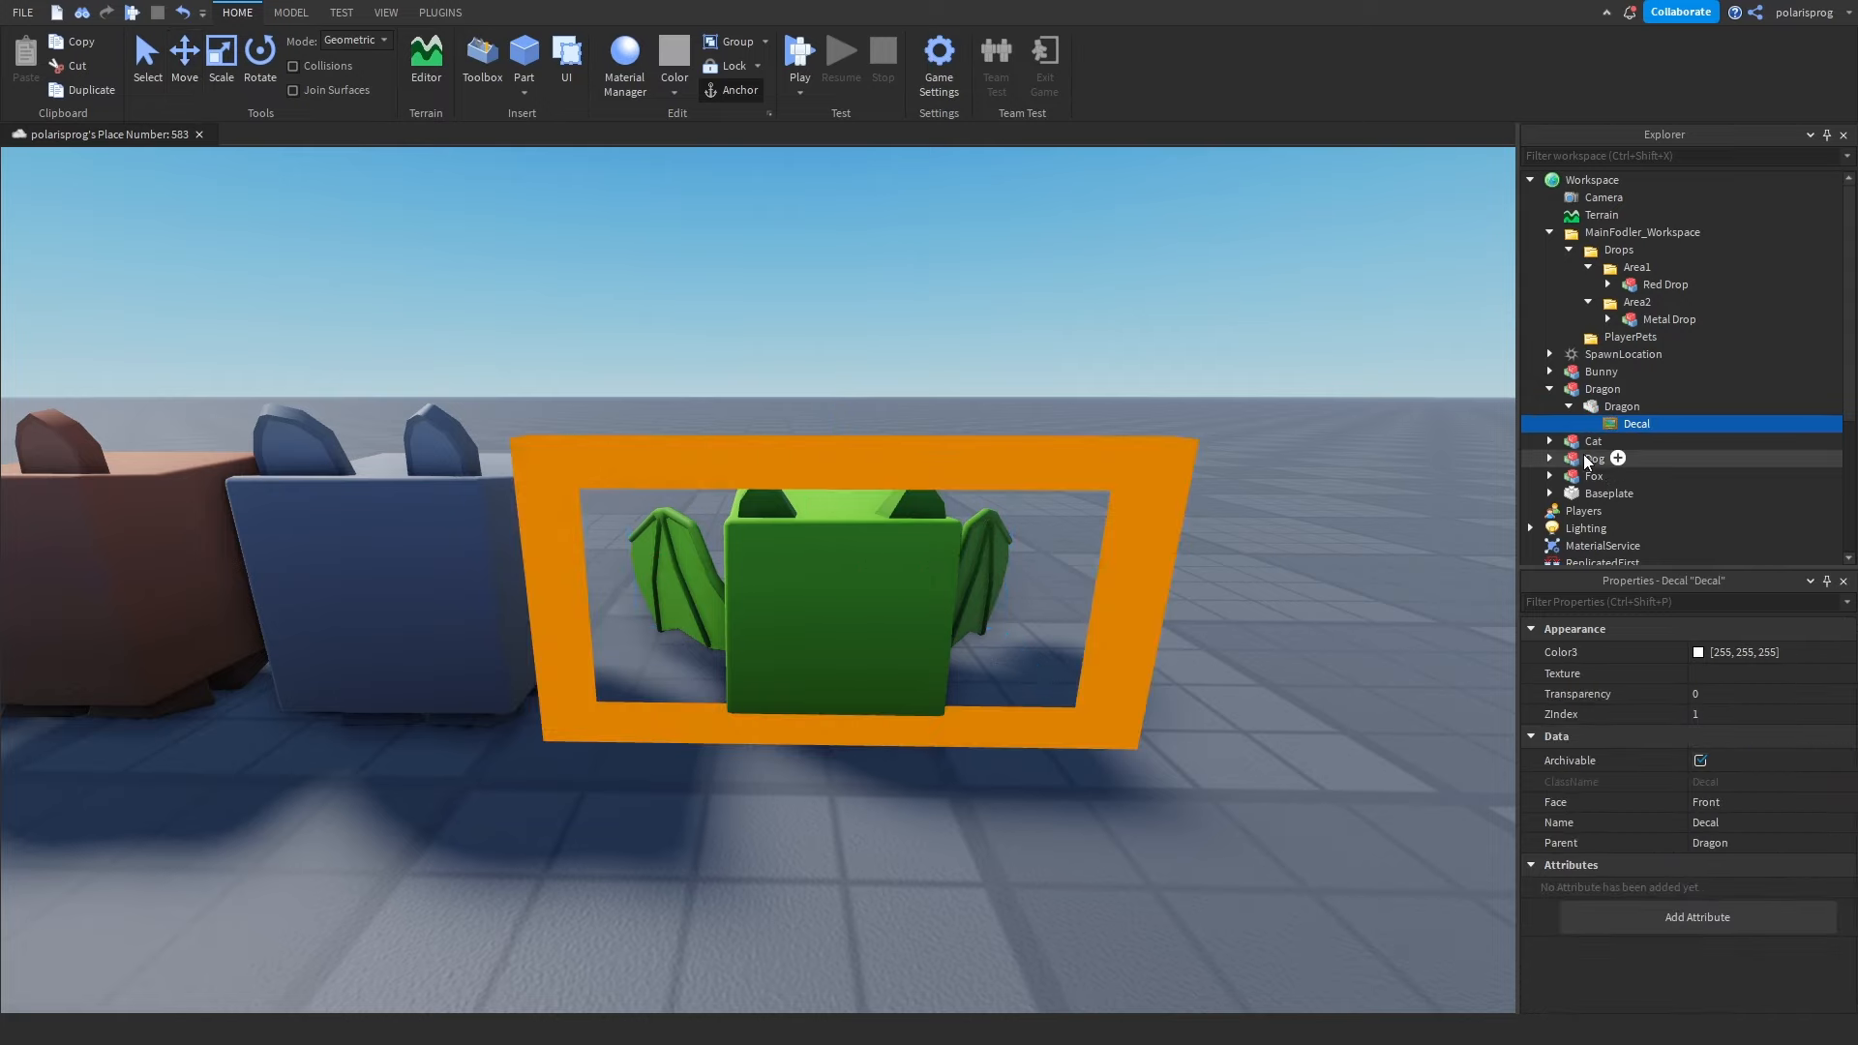
pyautogui.moveTo(1270, 314); pyautogui.dragTo(1267, 310, button='right')
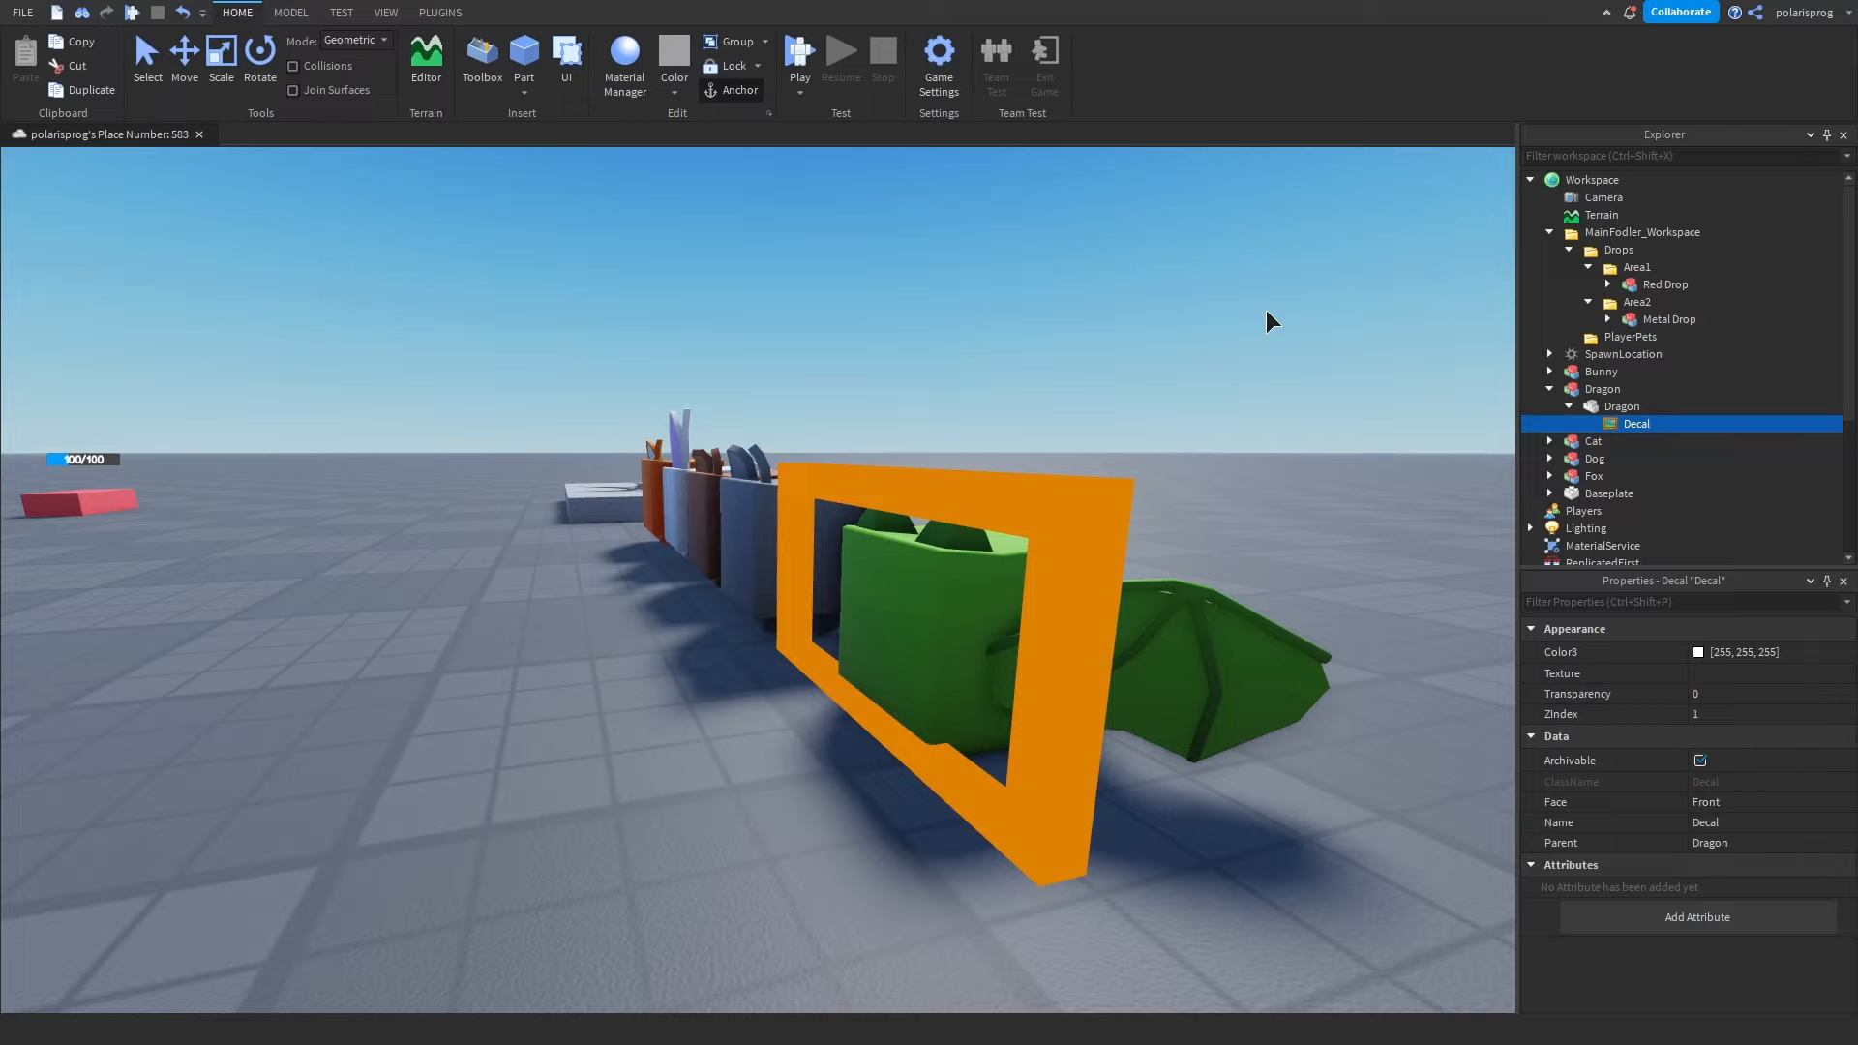
# Delete the Decal from the Dragon mesh part and undo the deletion.
pyautogui.press('Delete')
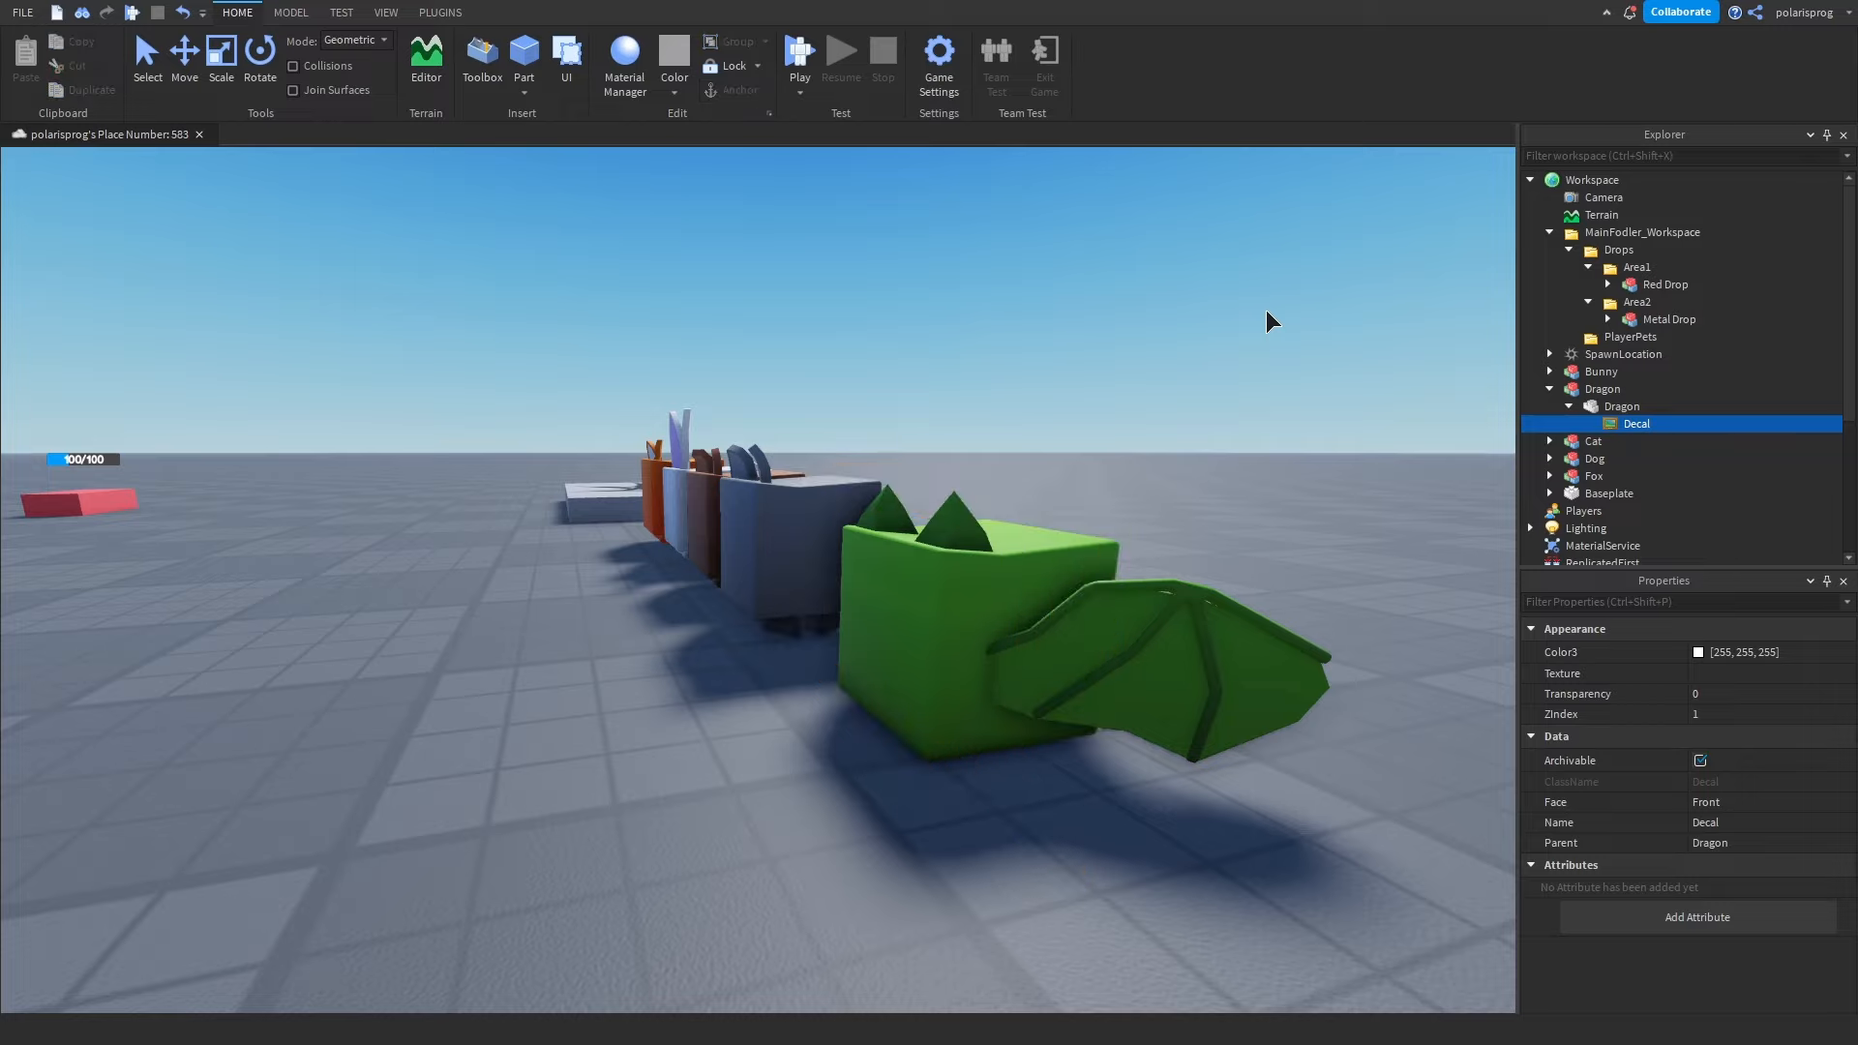
pyautogui.click(1529, 407)
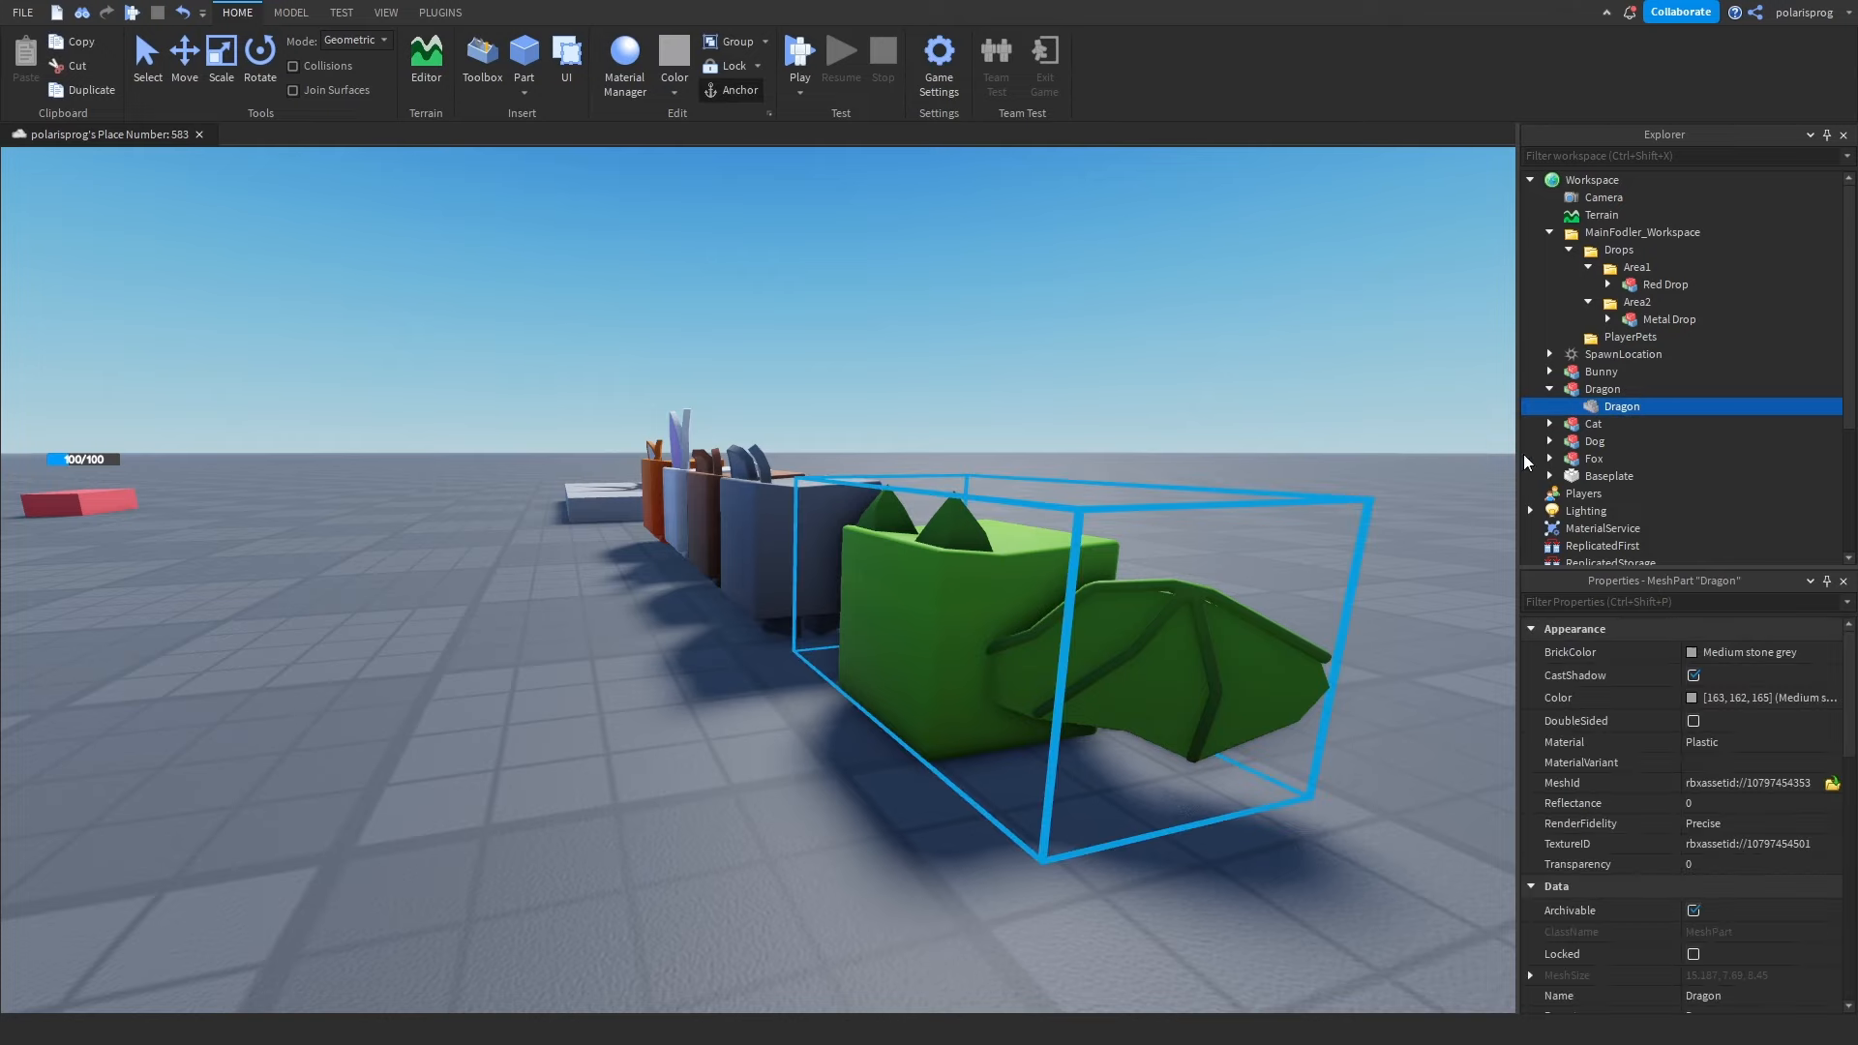
pyautogui.hotkey('ctrl', 'z')
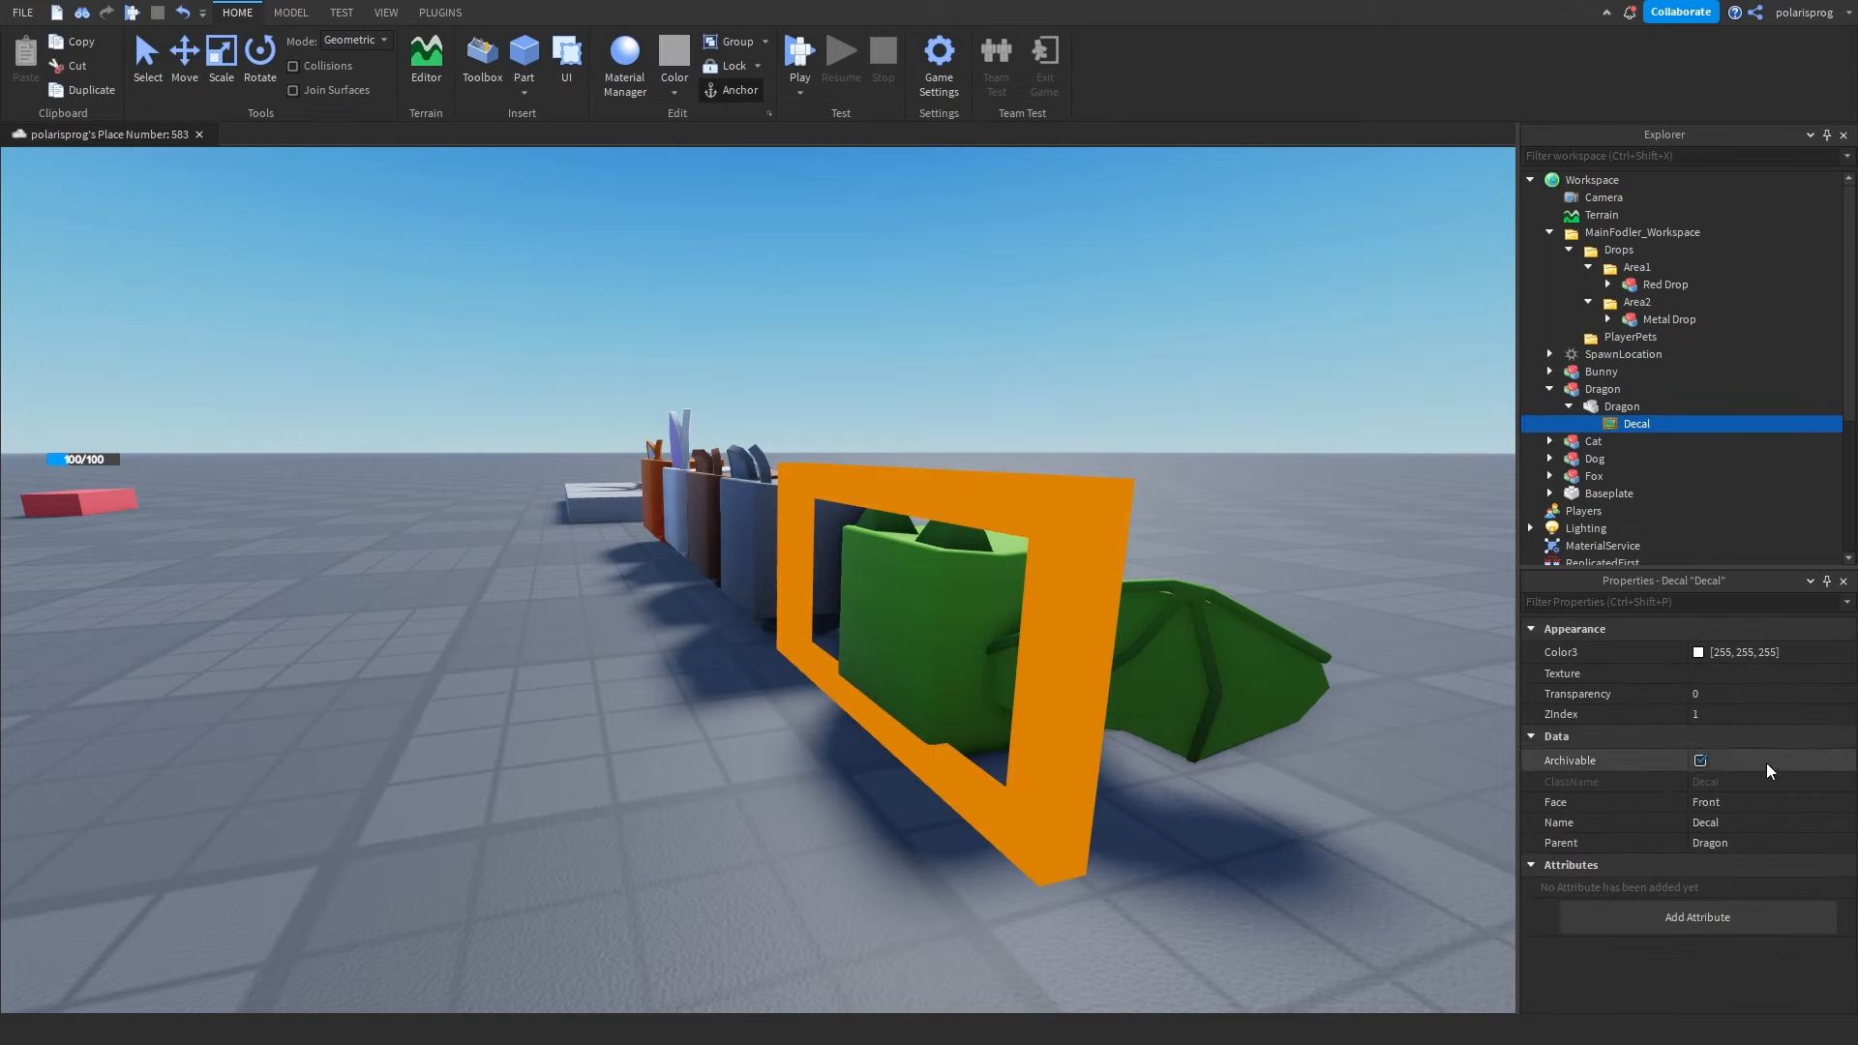
# Set the Decal on the Dragon mesh part to the Left face and delete the Decal.
pyautogui.click(1739, 803)
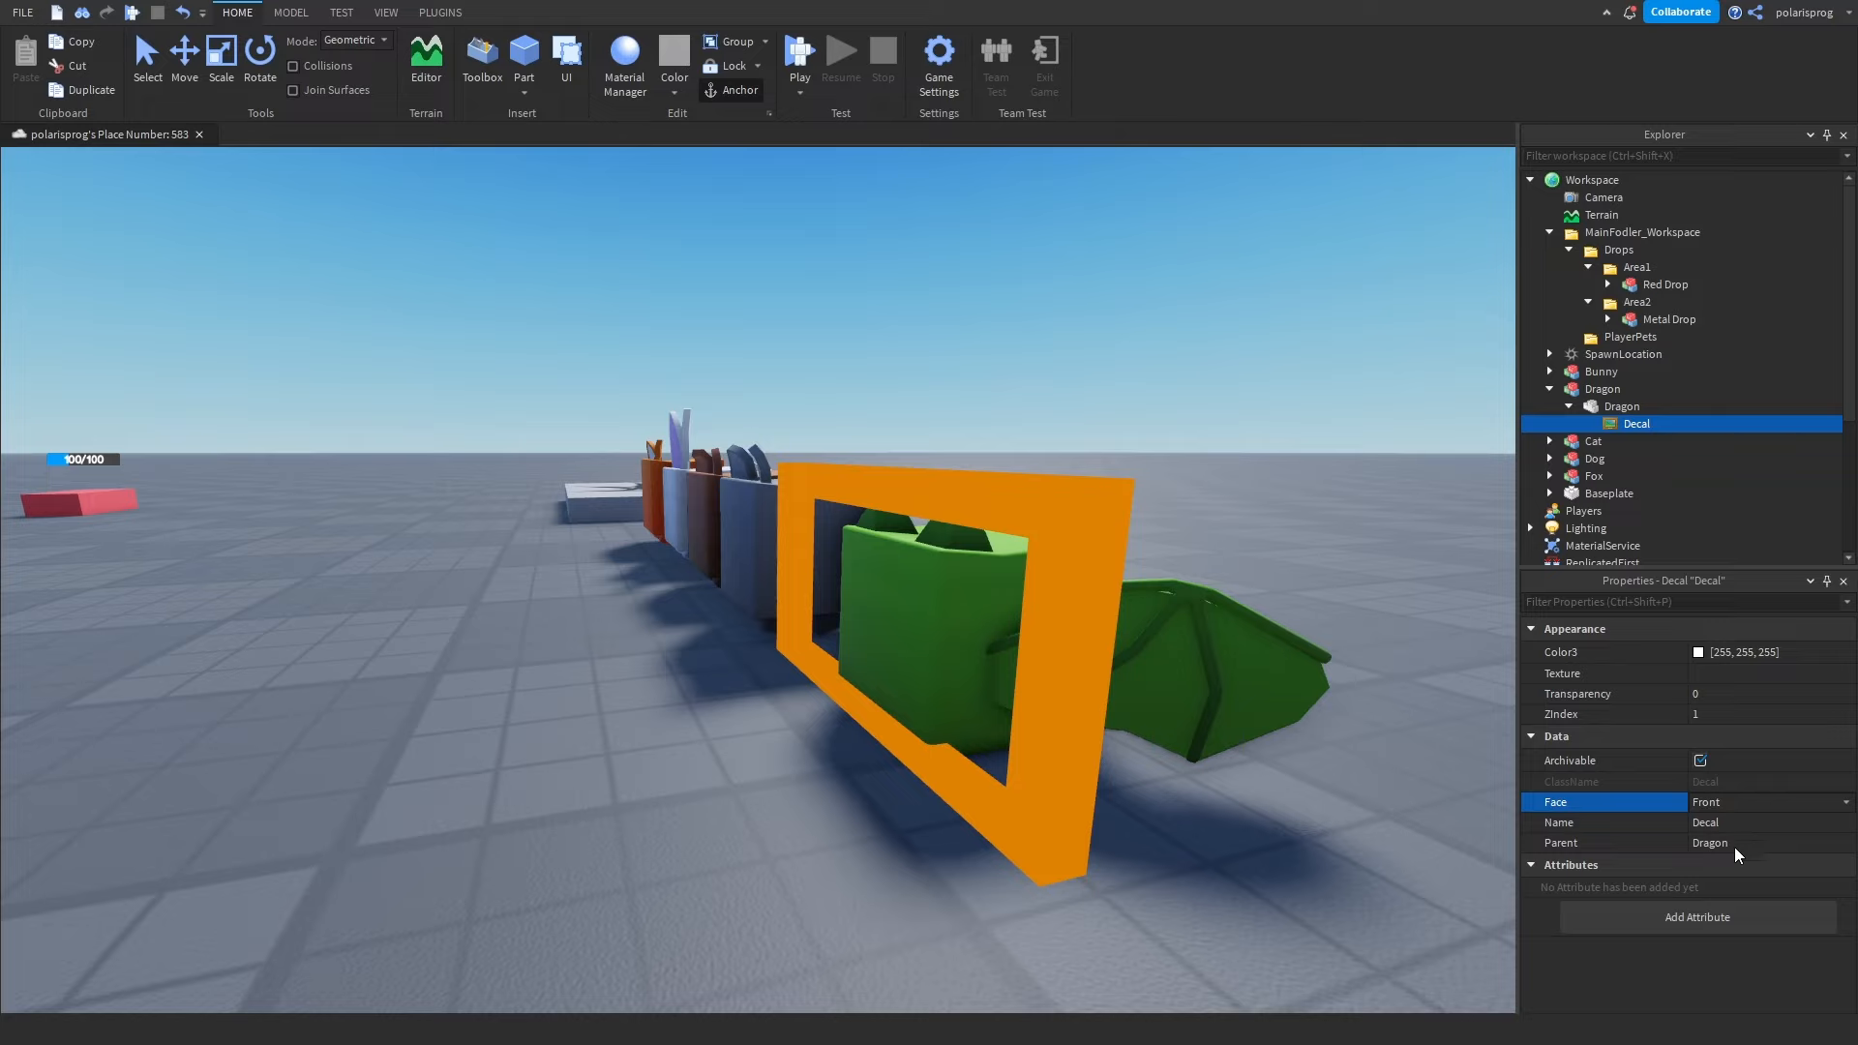
pyautogui.click(1723, 874)
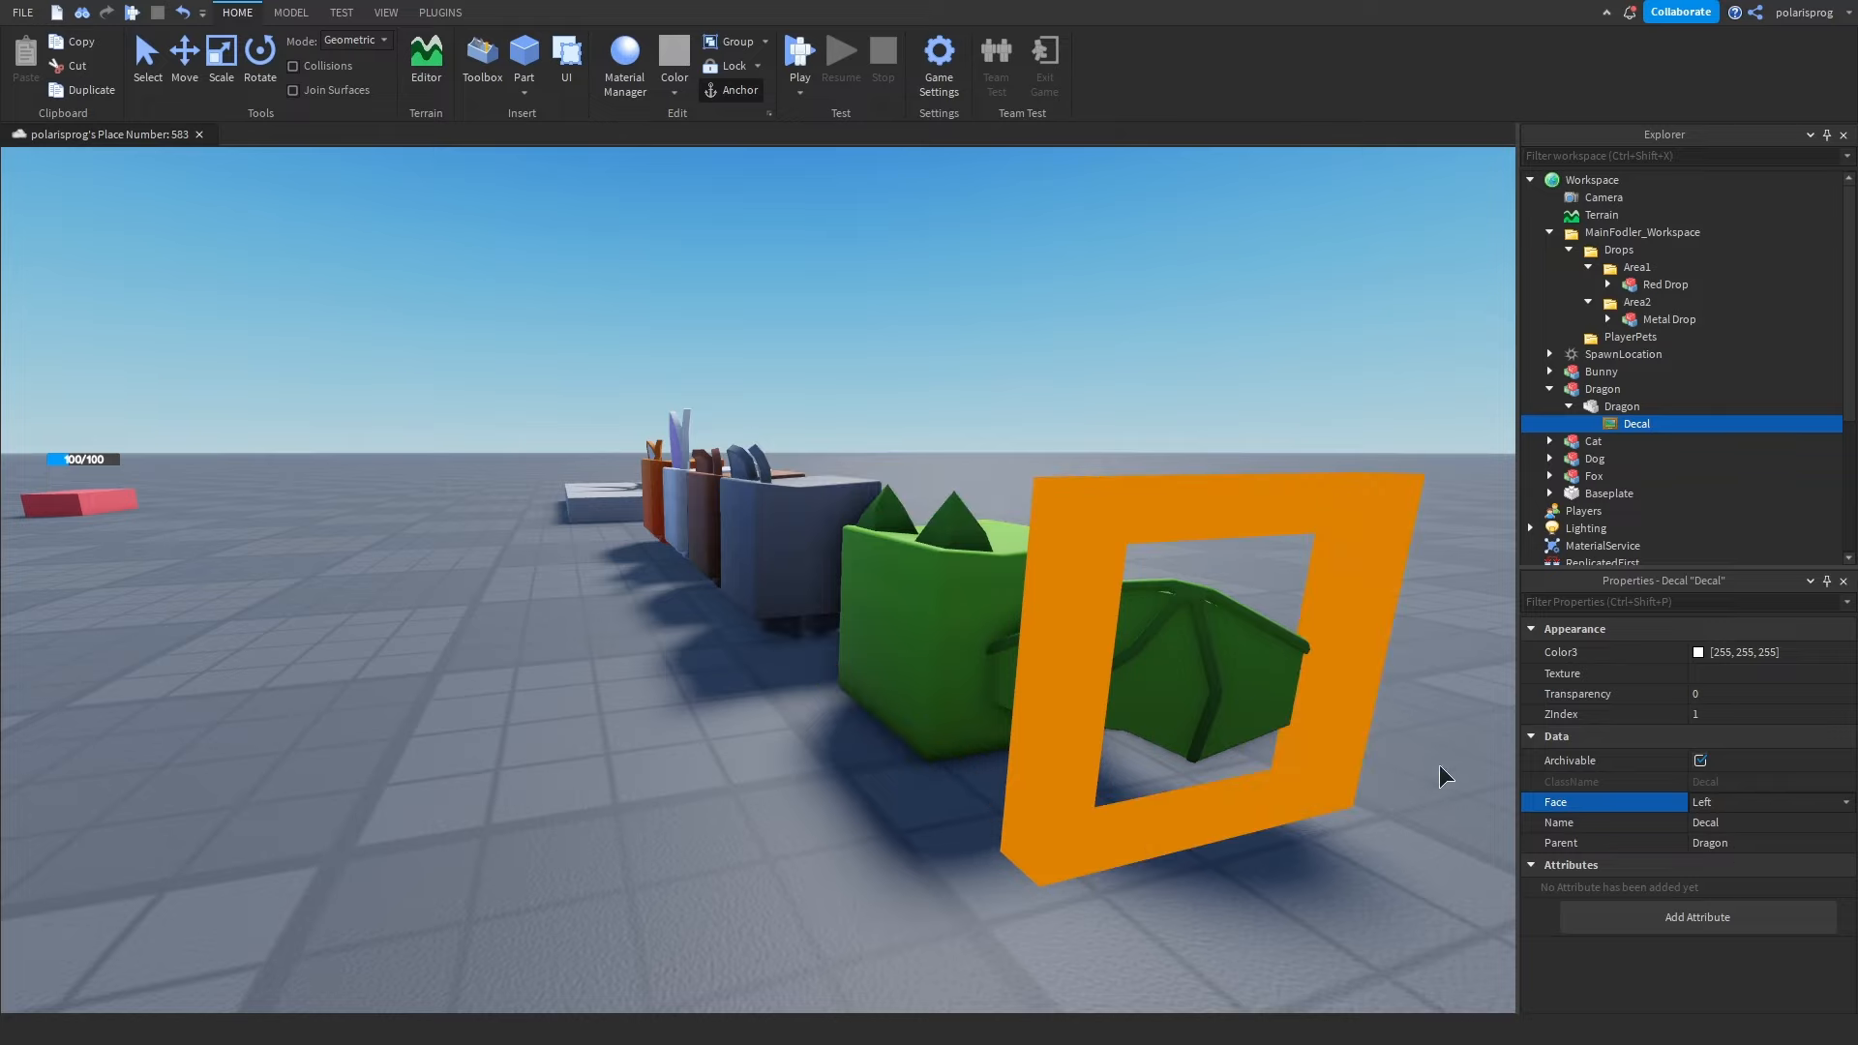
pyautogui.press('Delete')
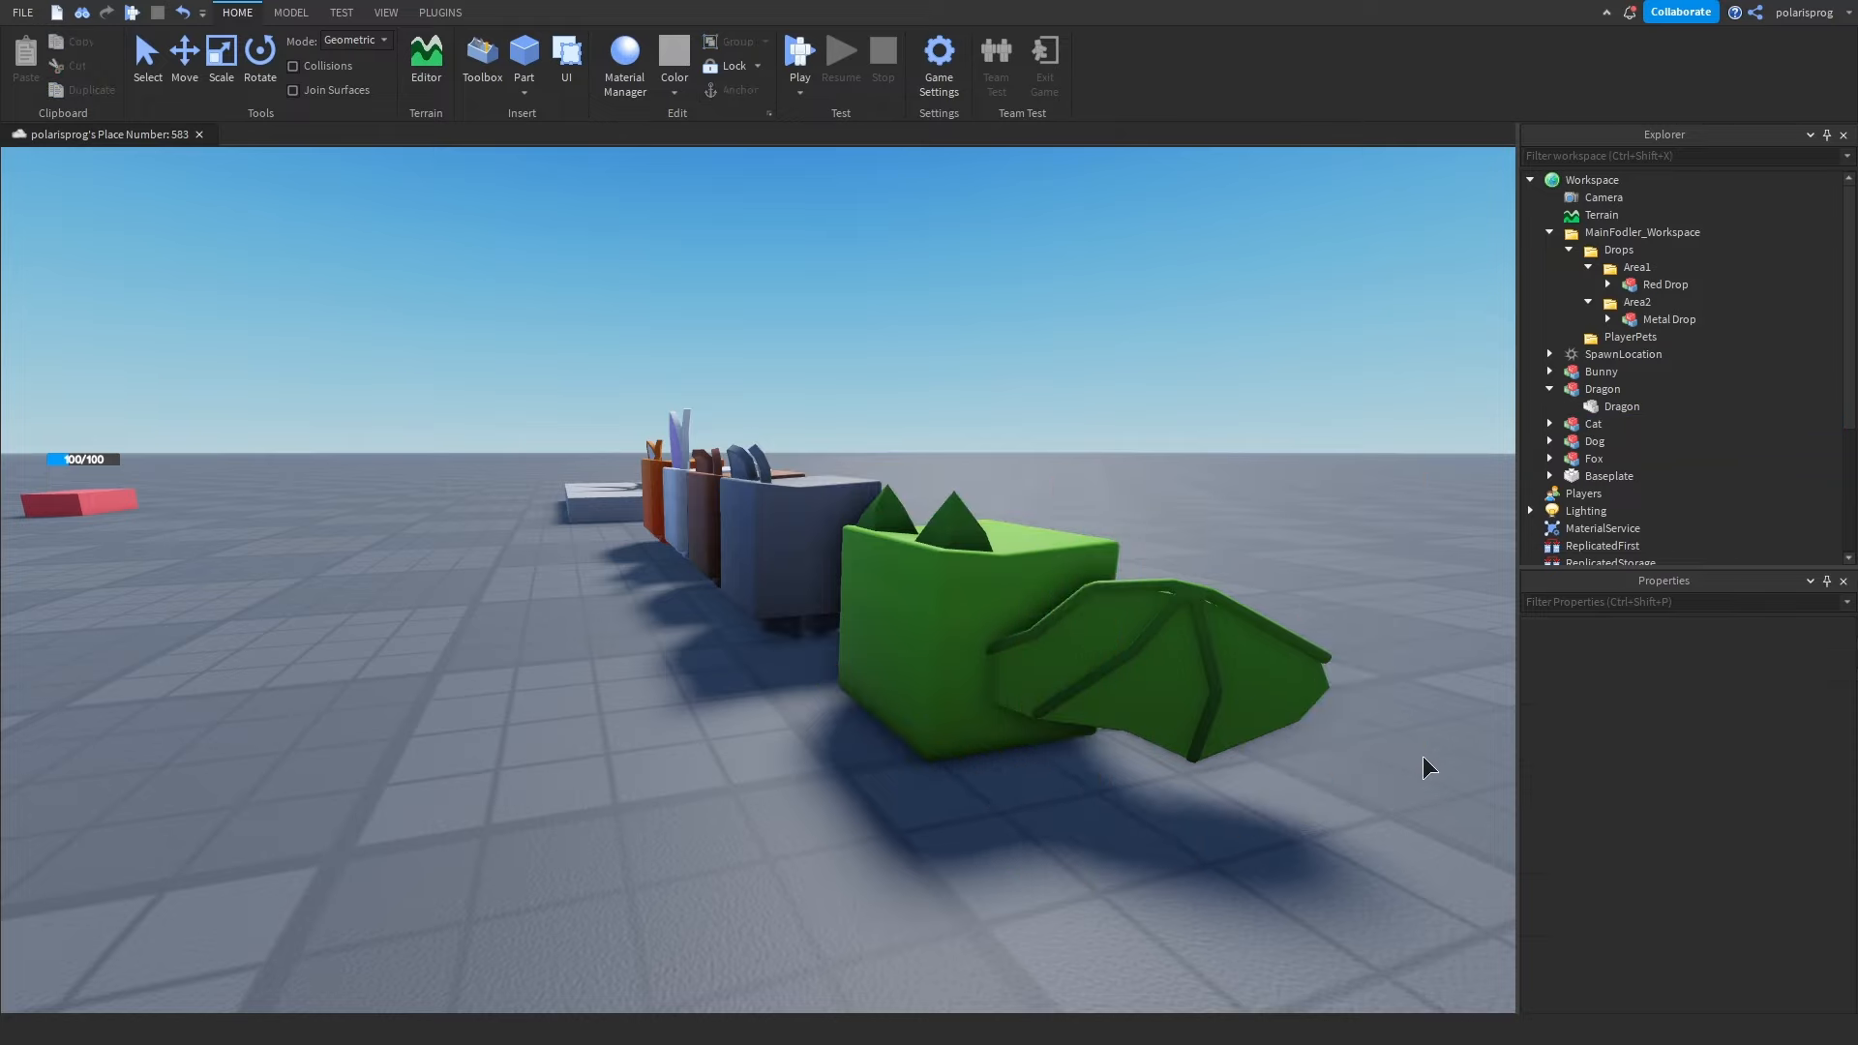
# Insert a block Part into the Dragon model alongside its mesh part.
pyautogui.click(1636, 389)
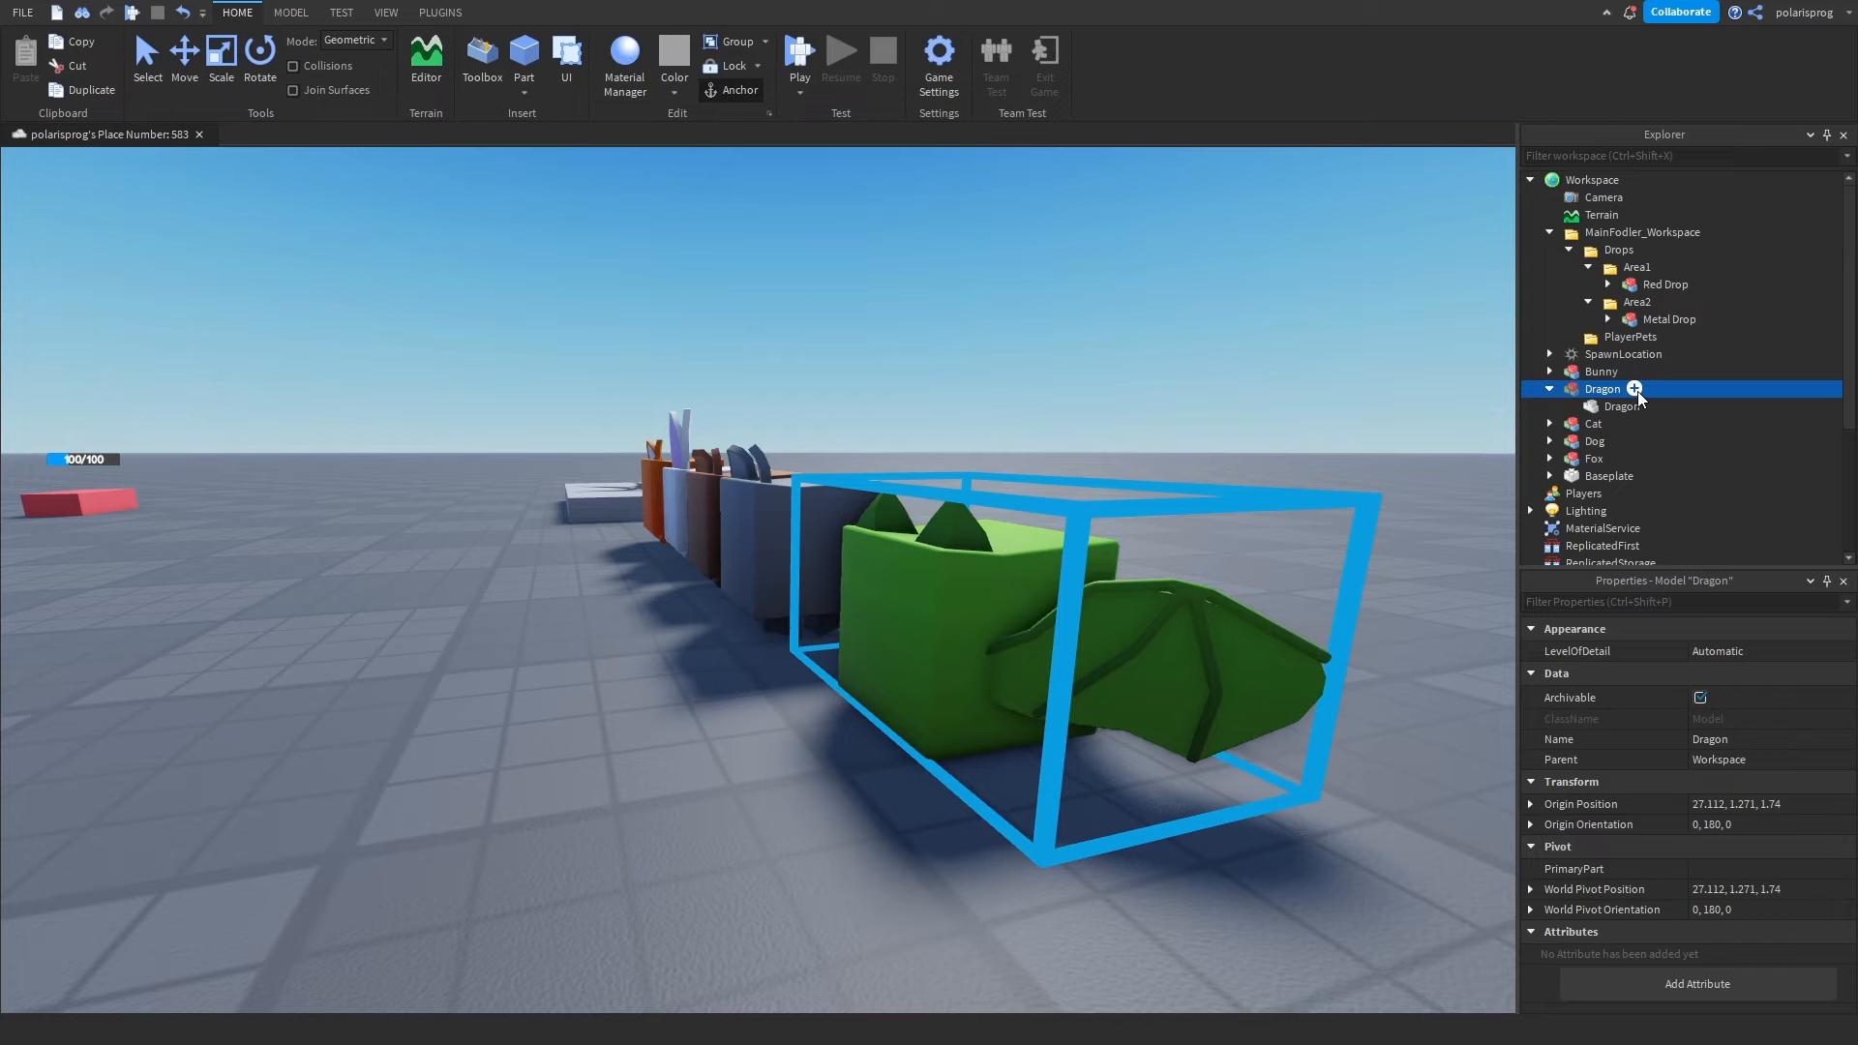
pyautogui.click(1635, 389)
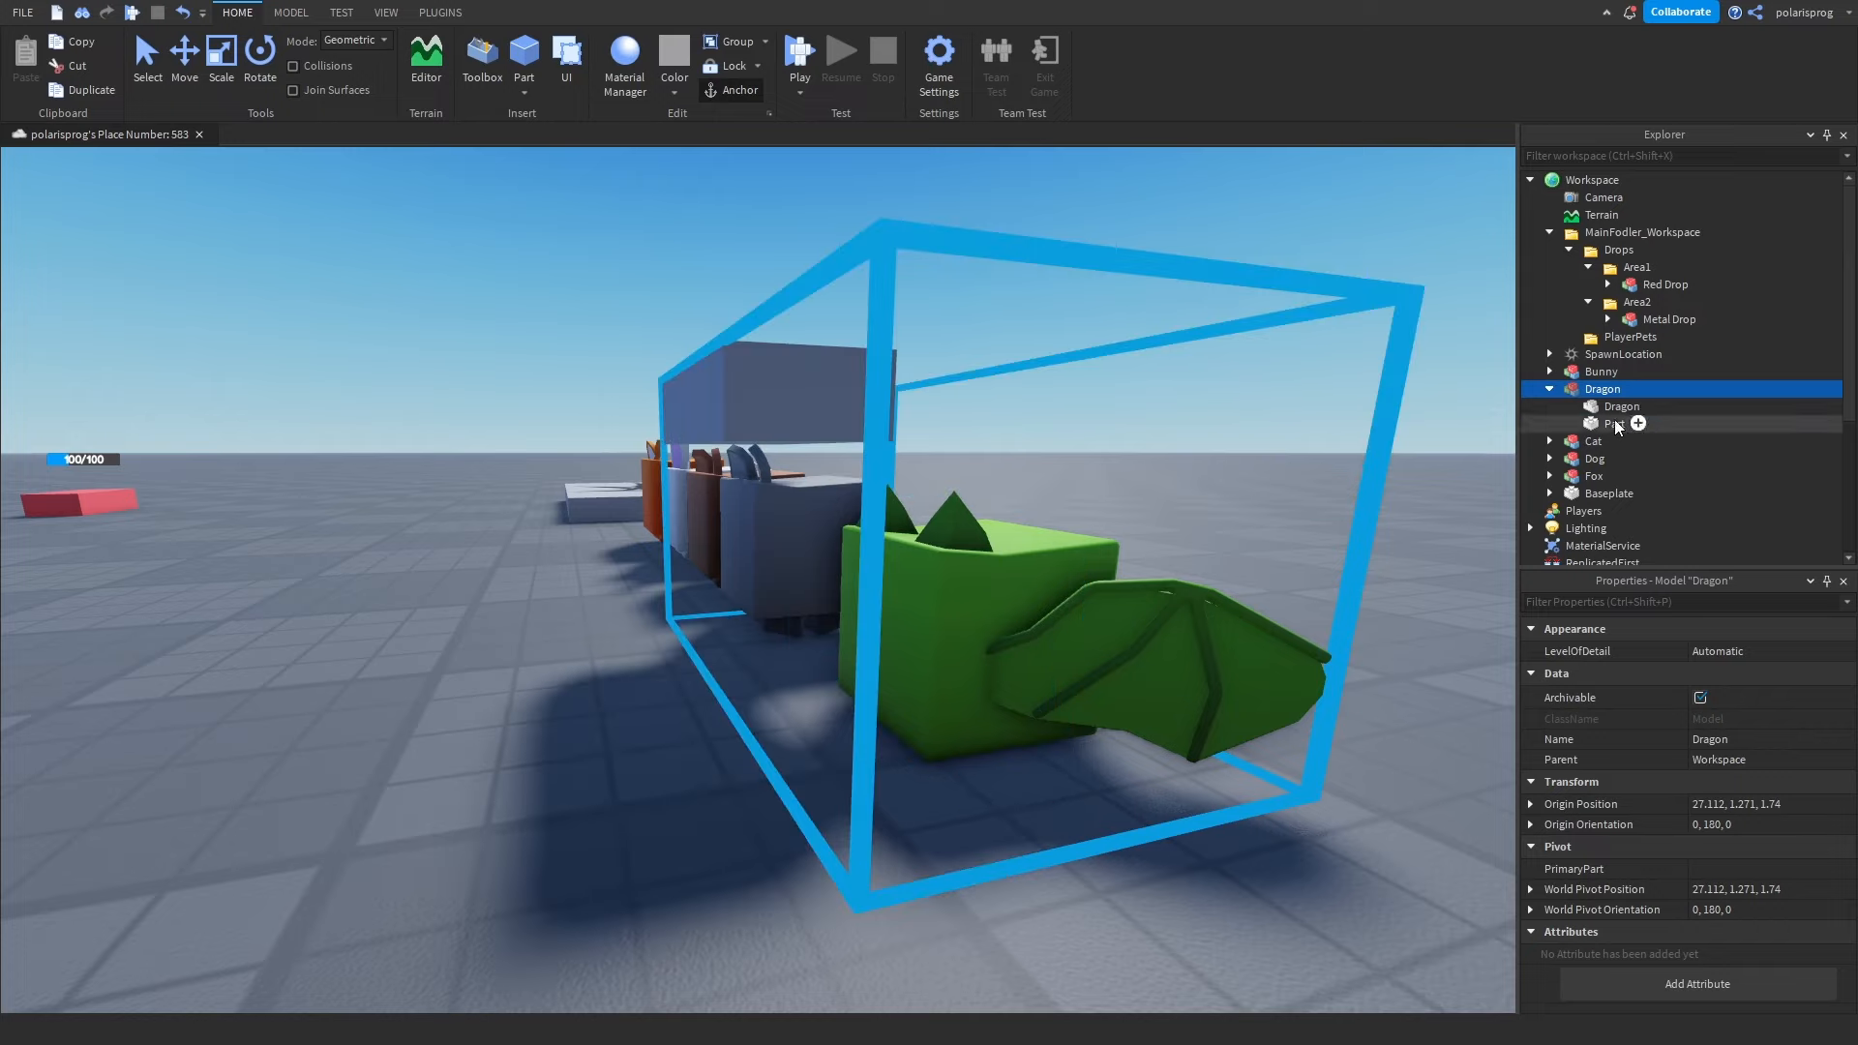
pyautogui.click(1614, 424)
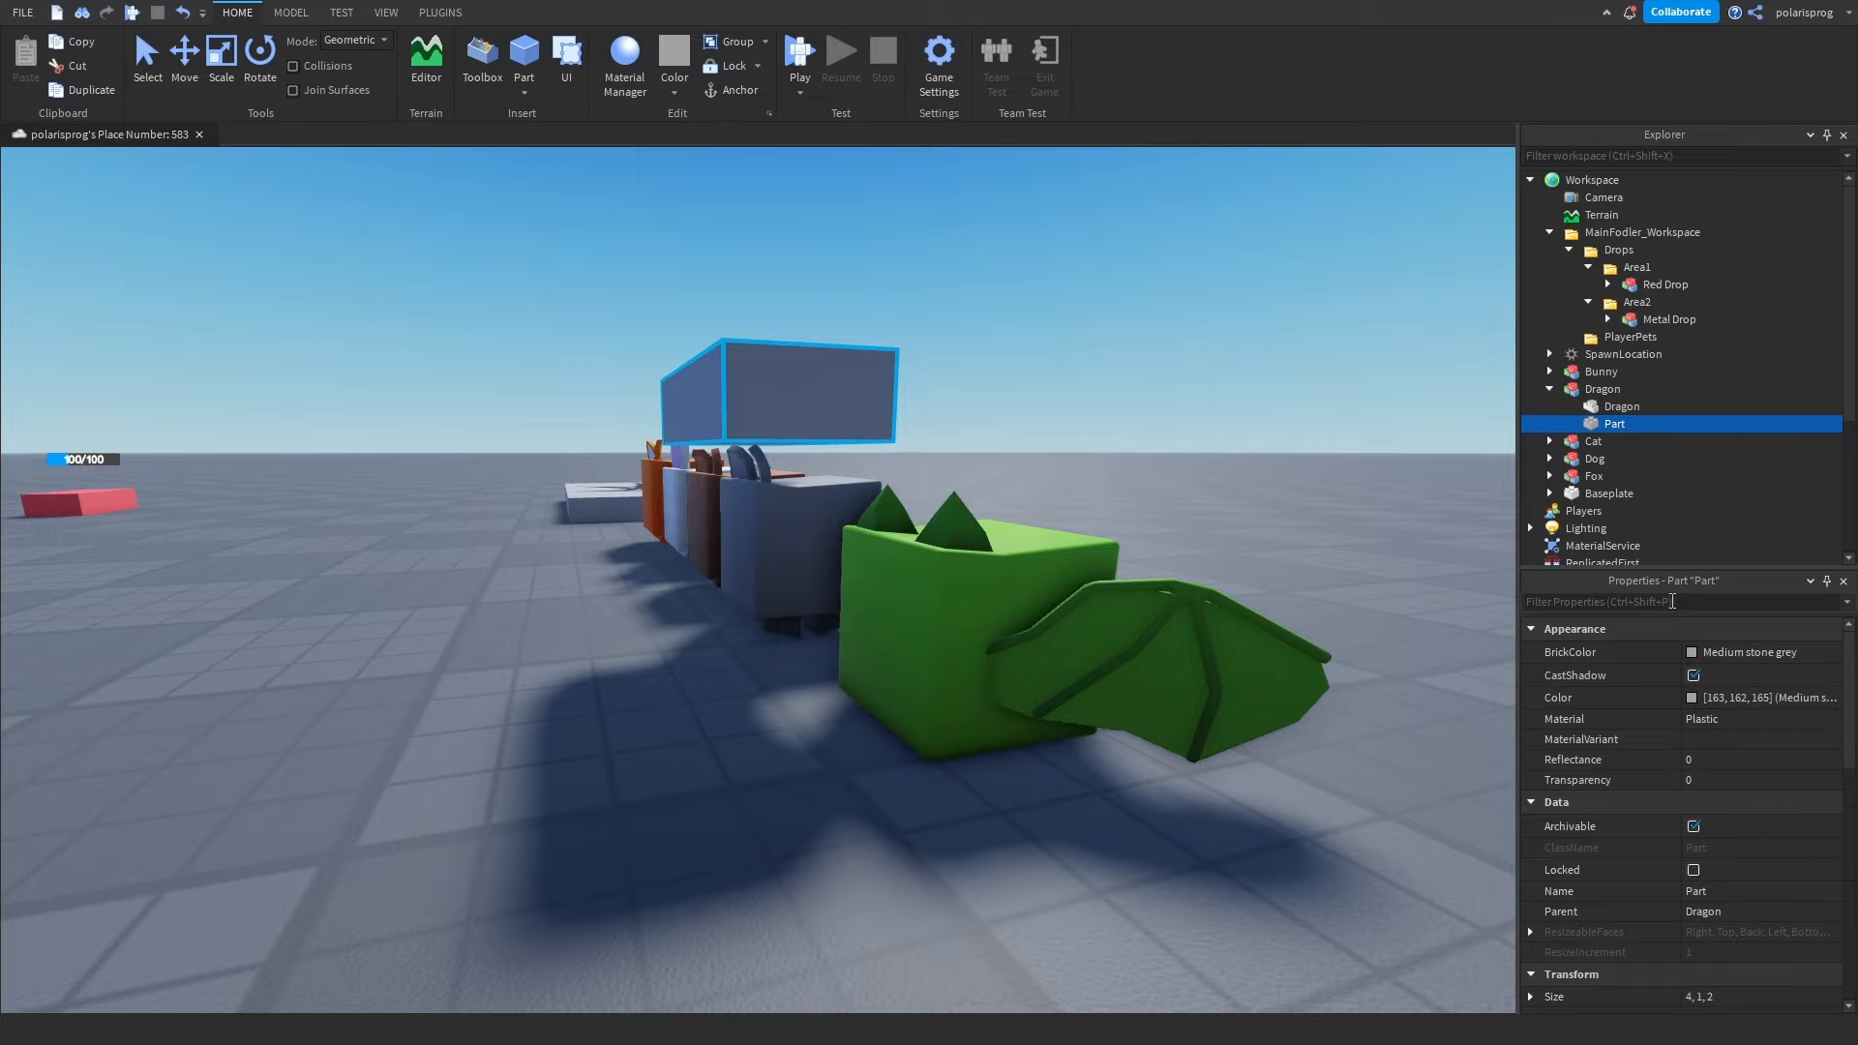
pyautogui.press('Up')
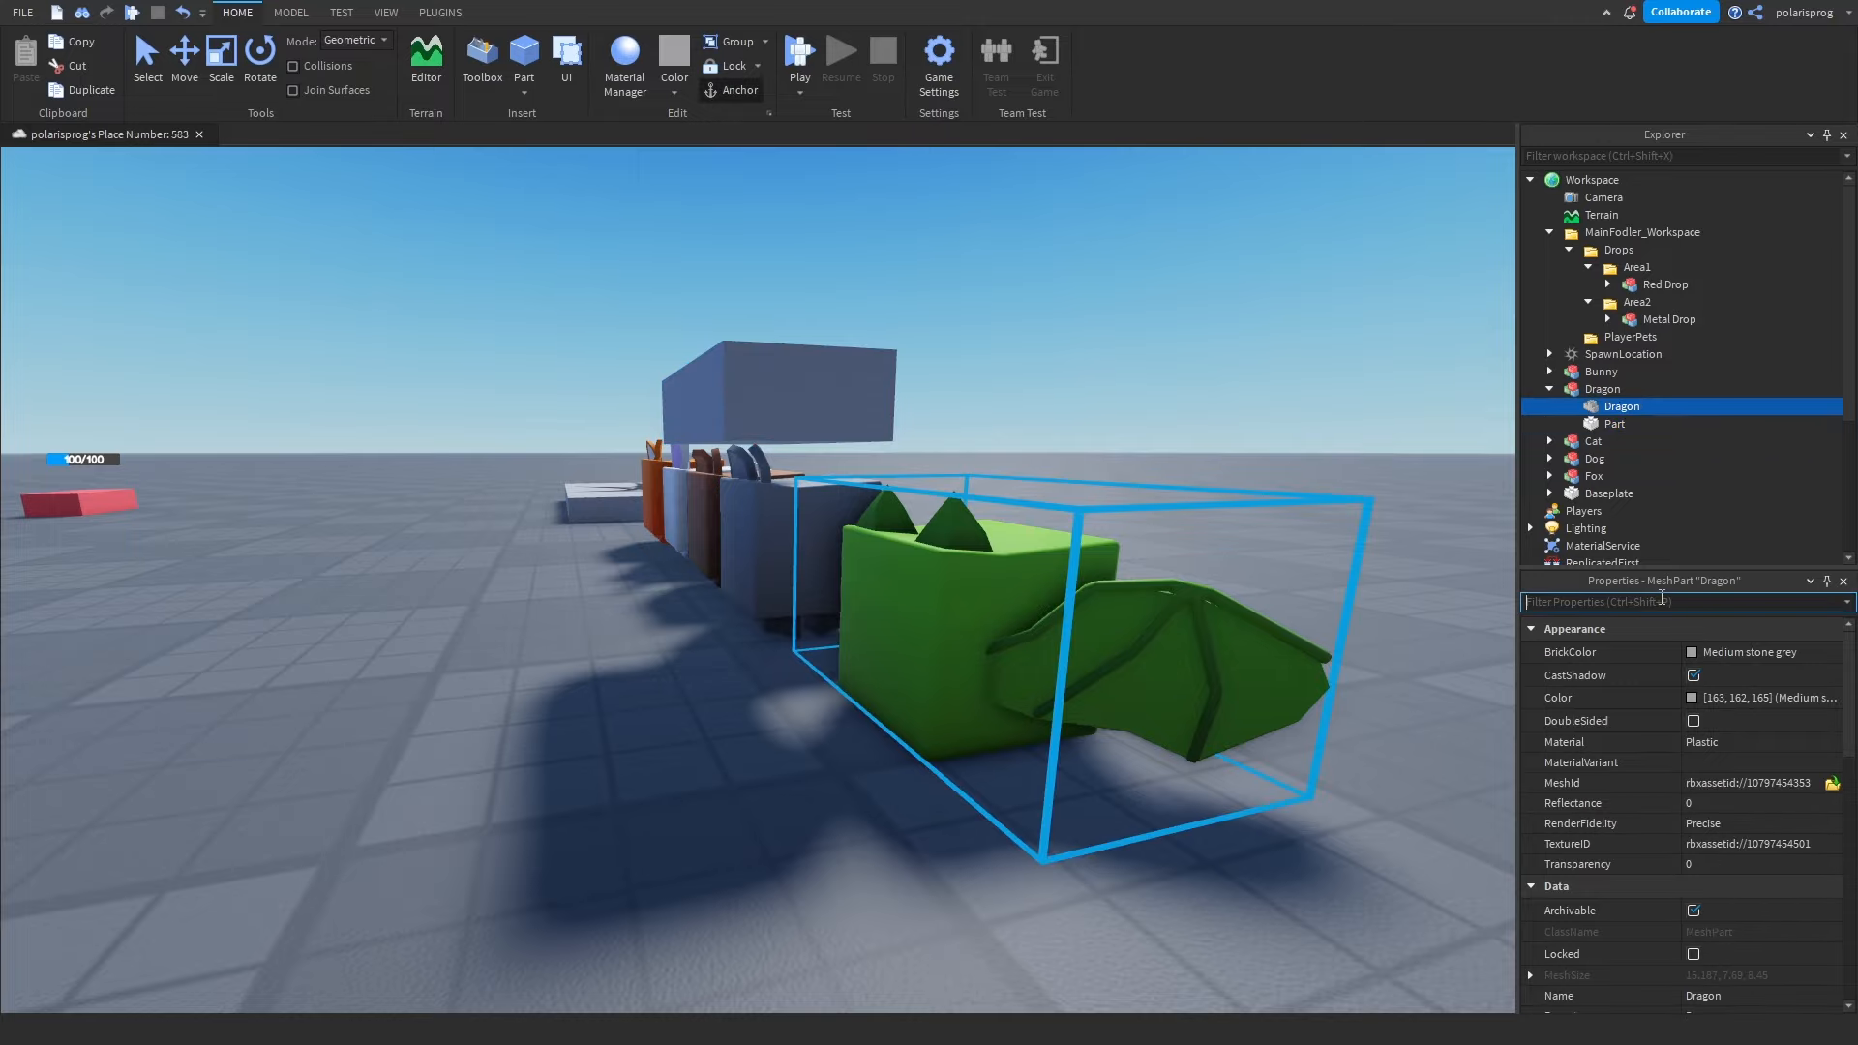
pyautogui.press('f')
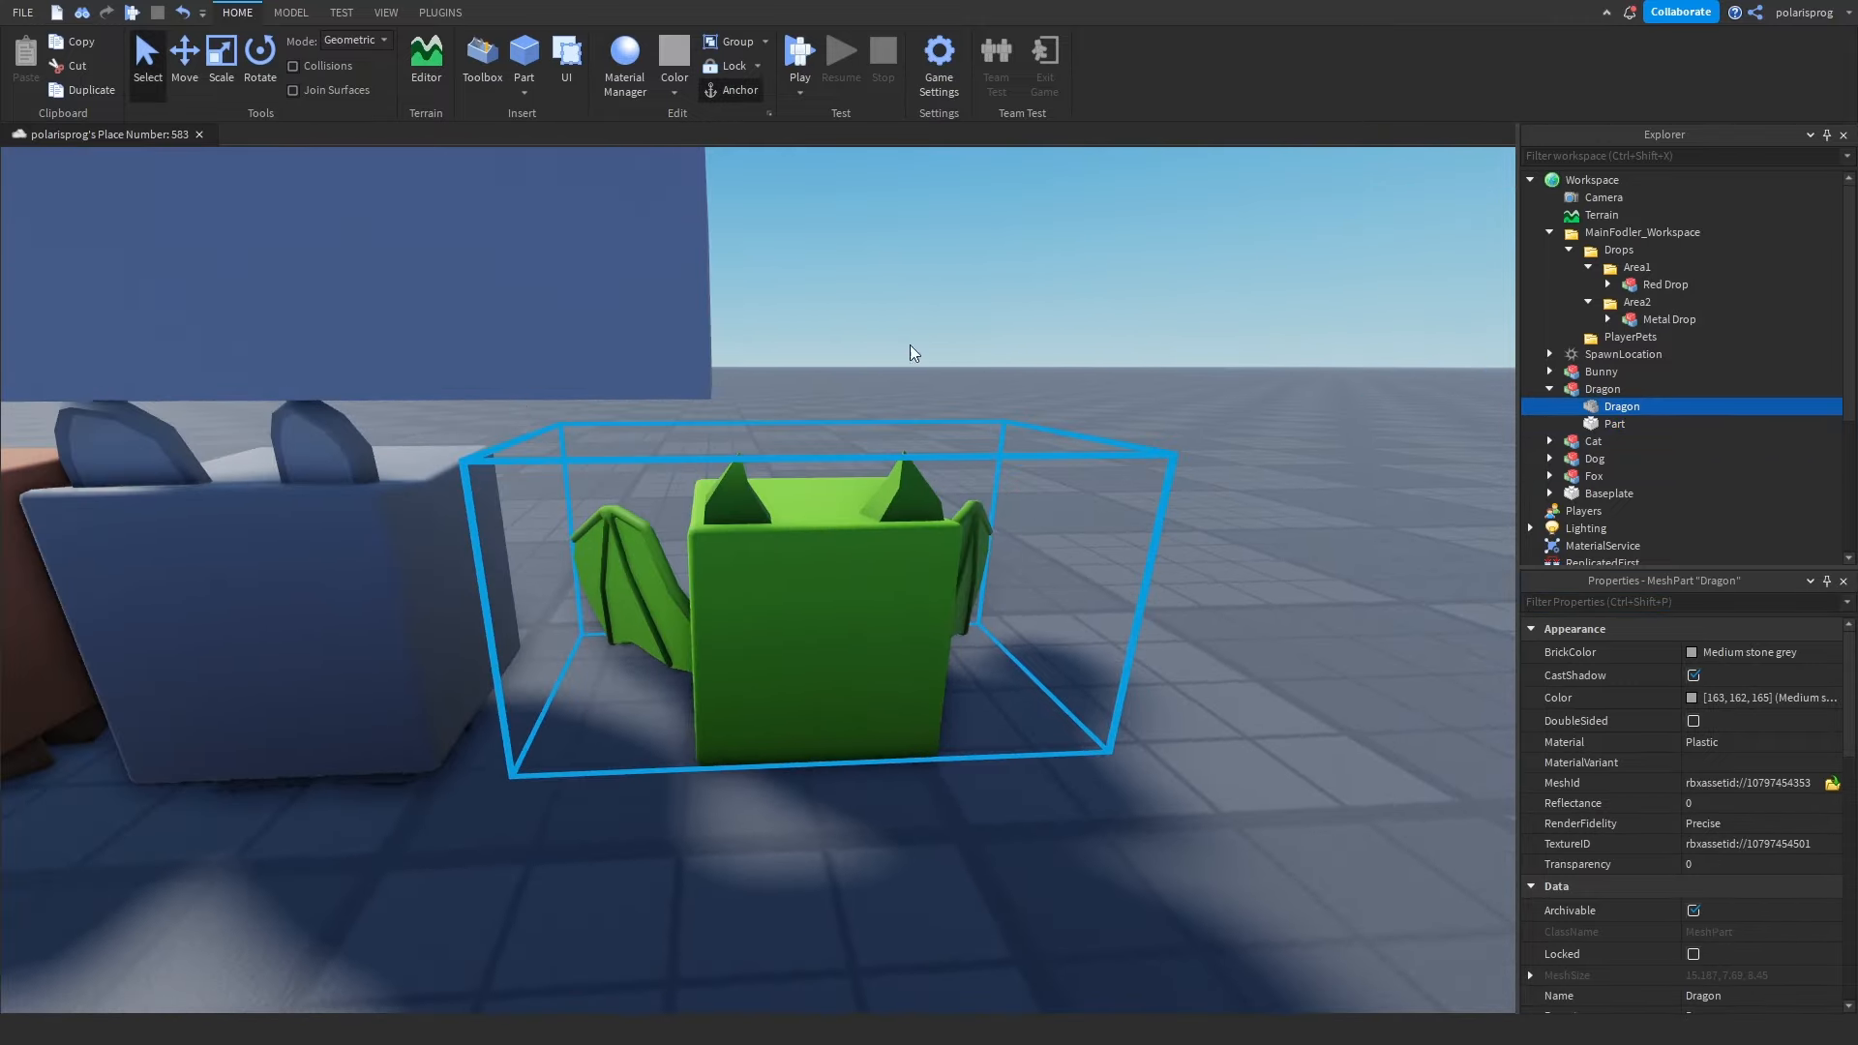
pyautogui.press('Down')
pyautogui.press('f')
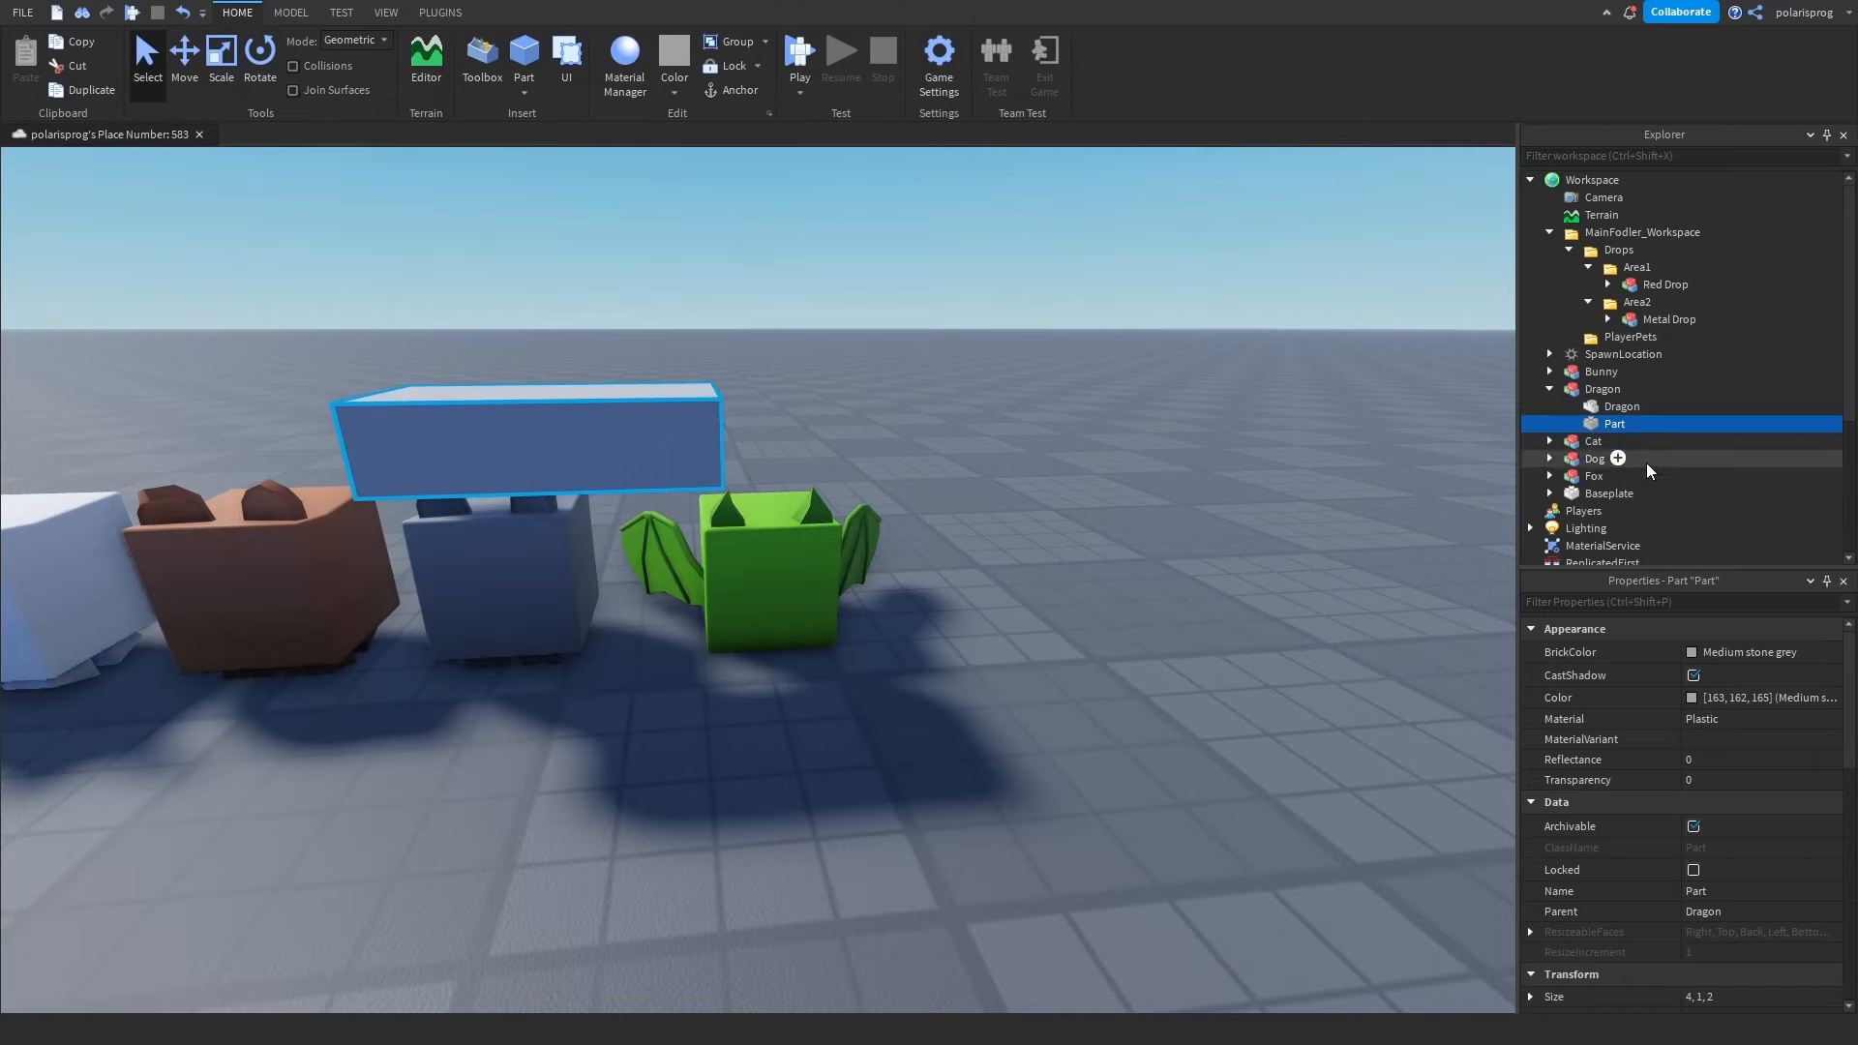
# Add a Decal to the new Part in the Dragon model to check where its front face points.
pyautogui.moveTo(1639, 427)
pyautogui.click(1603, 483)
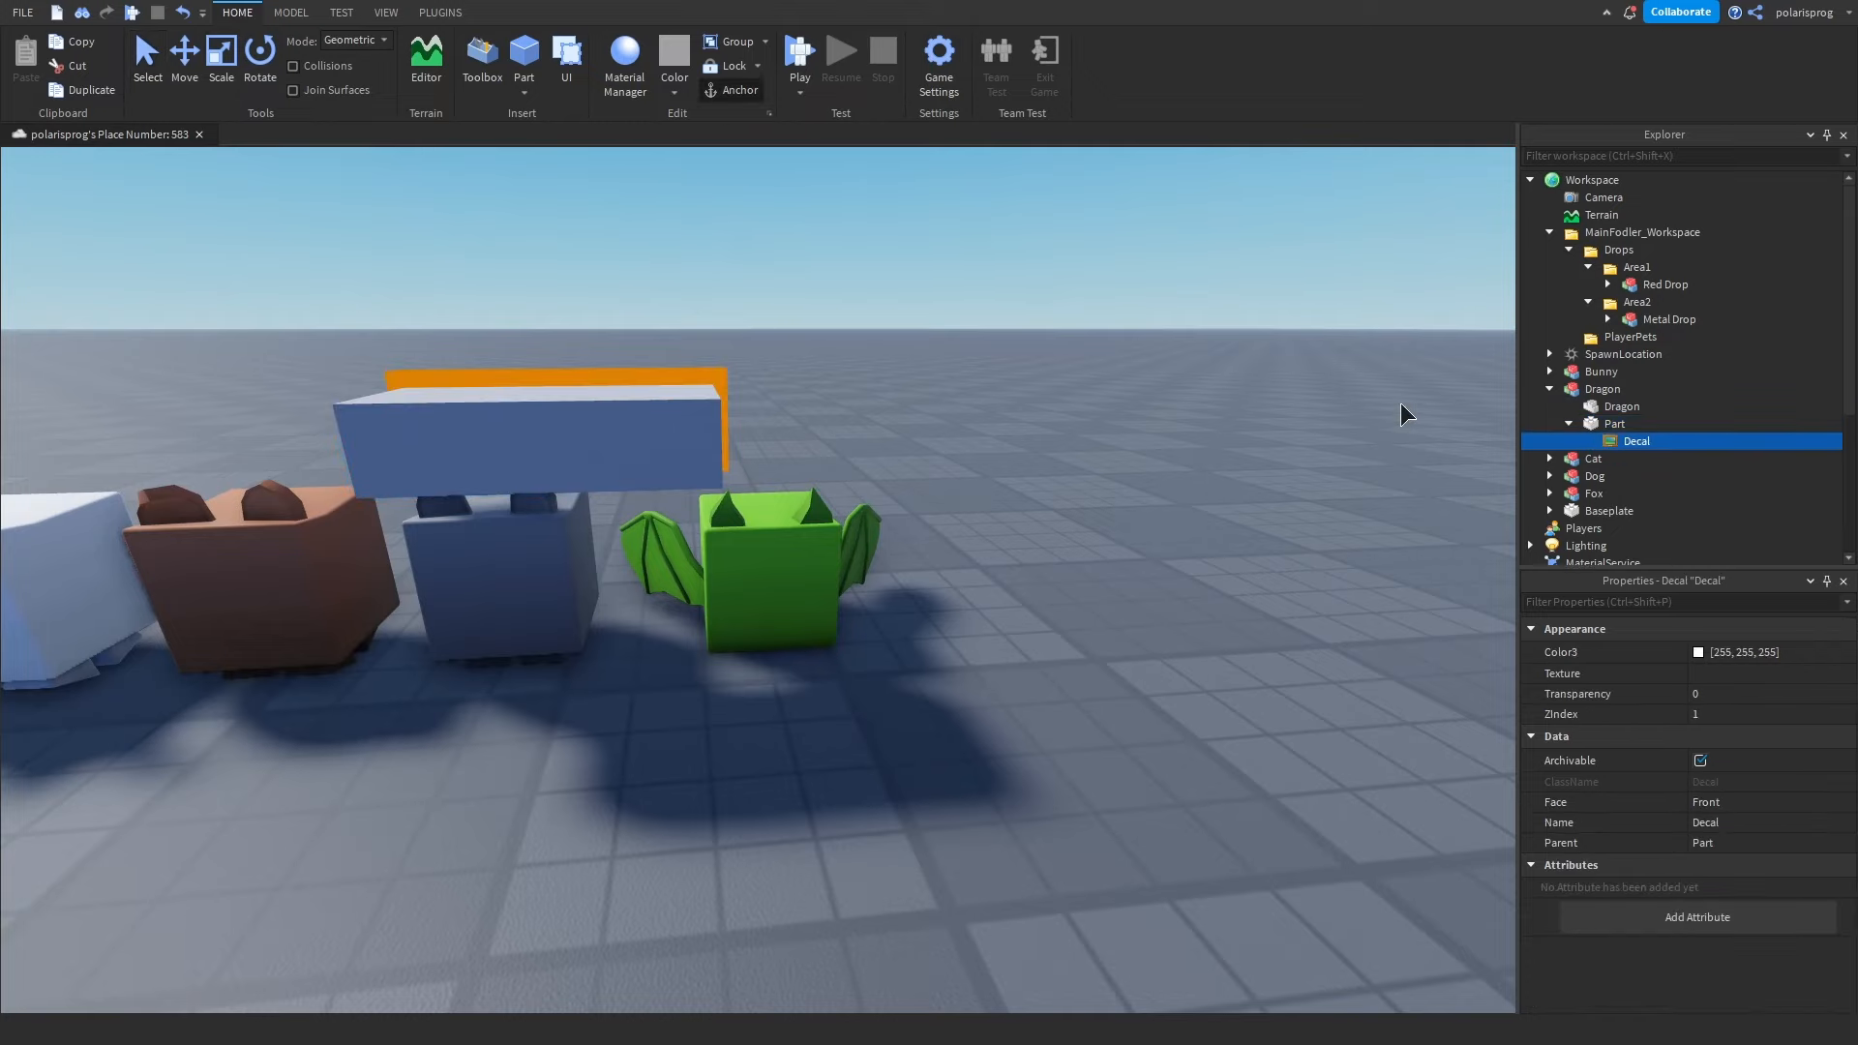
pyautogui.moveTo(1402, 404); pyautogui.dragTo(1456, 427, button='right')
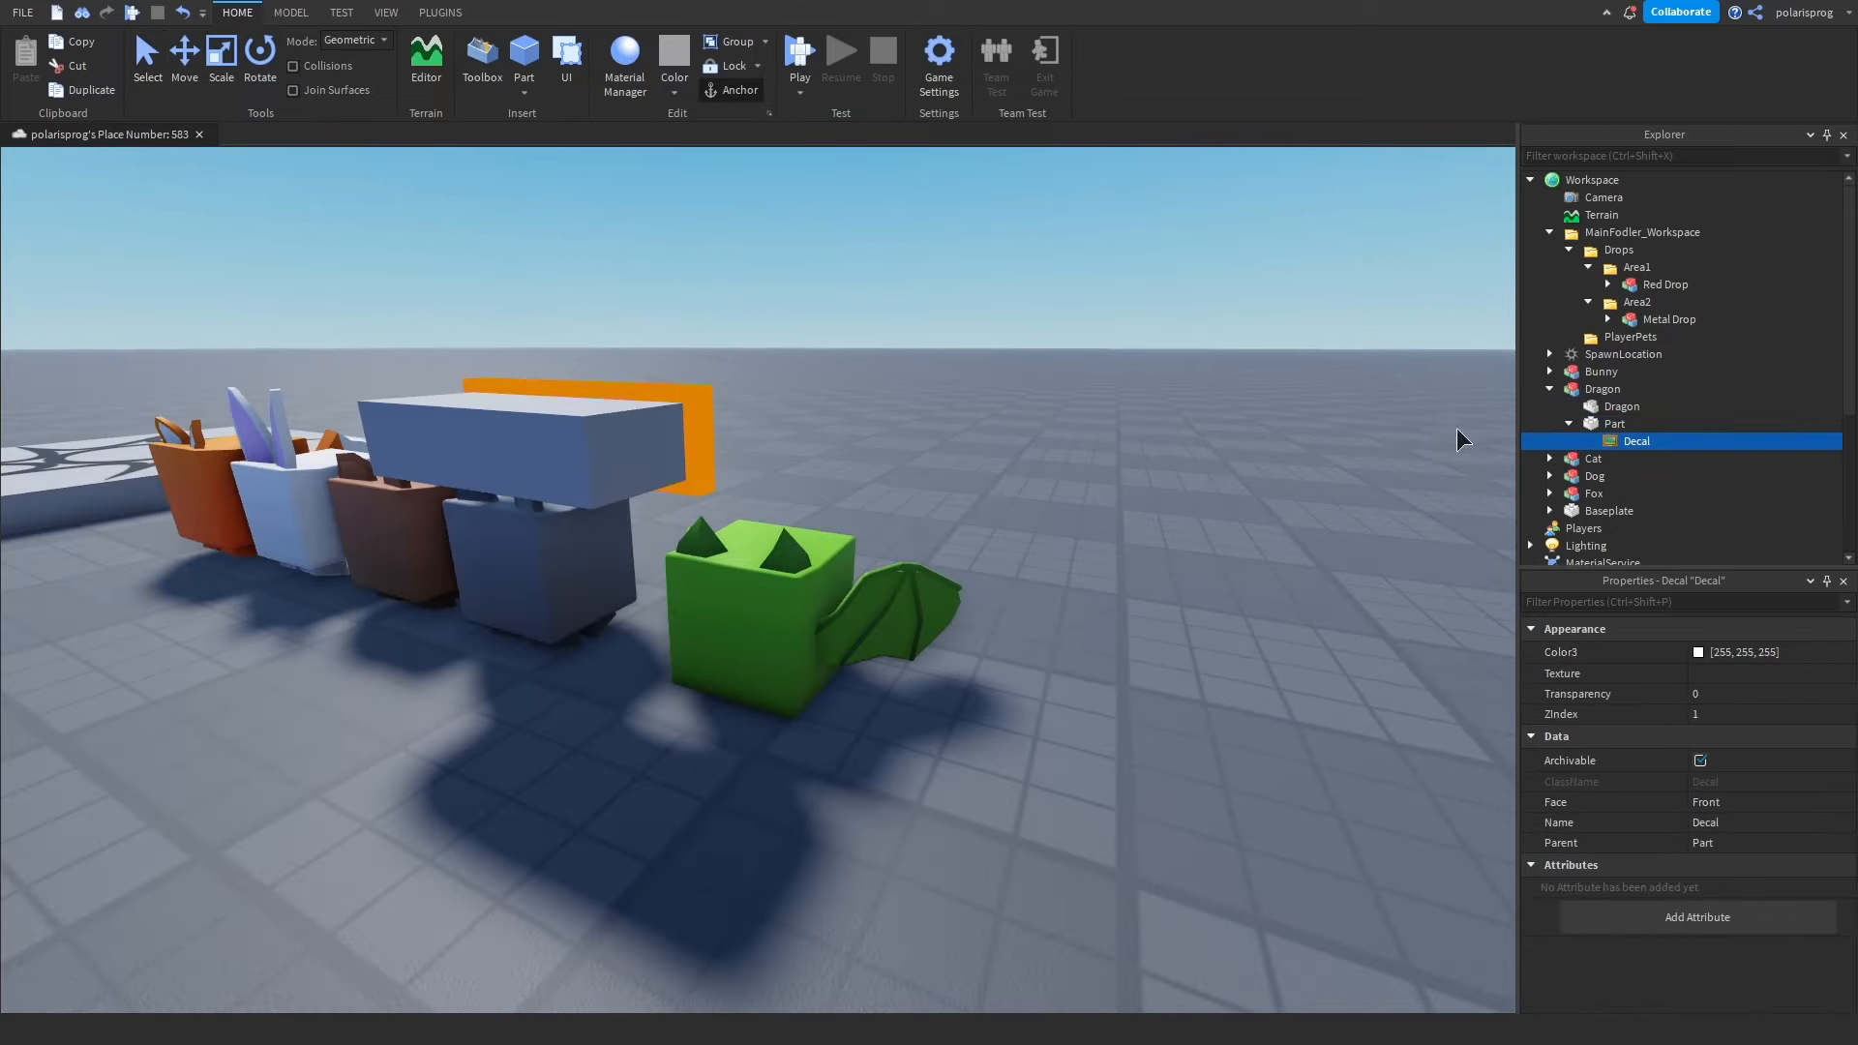
pyautogui.click(1616, 423)
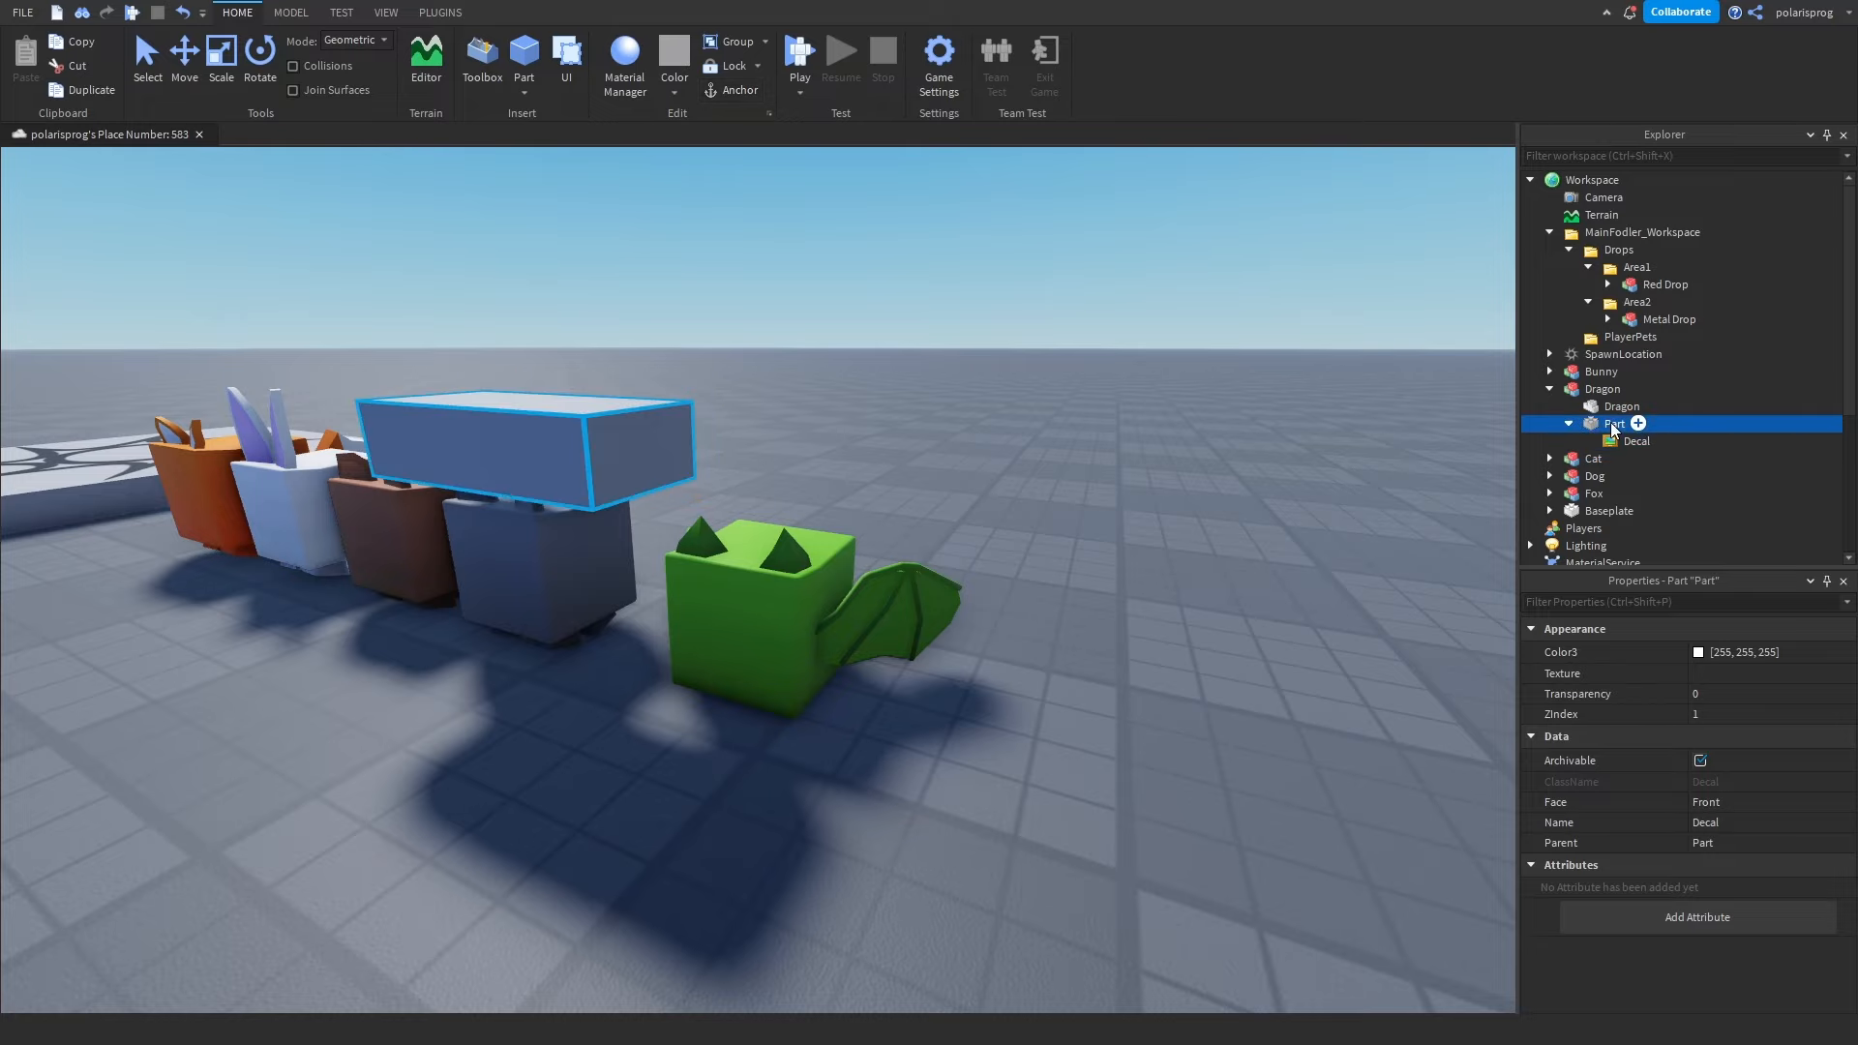
# Try to rotate the Part in the Dragon model, and undo the rotation along with the added Decal.
pyautogui.click(252, 77)
pyautogui.moveTo(411, 247); pyautogui.dragTo(574, 591, button='right')
pyautogui.click(618, 654)
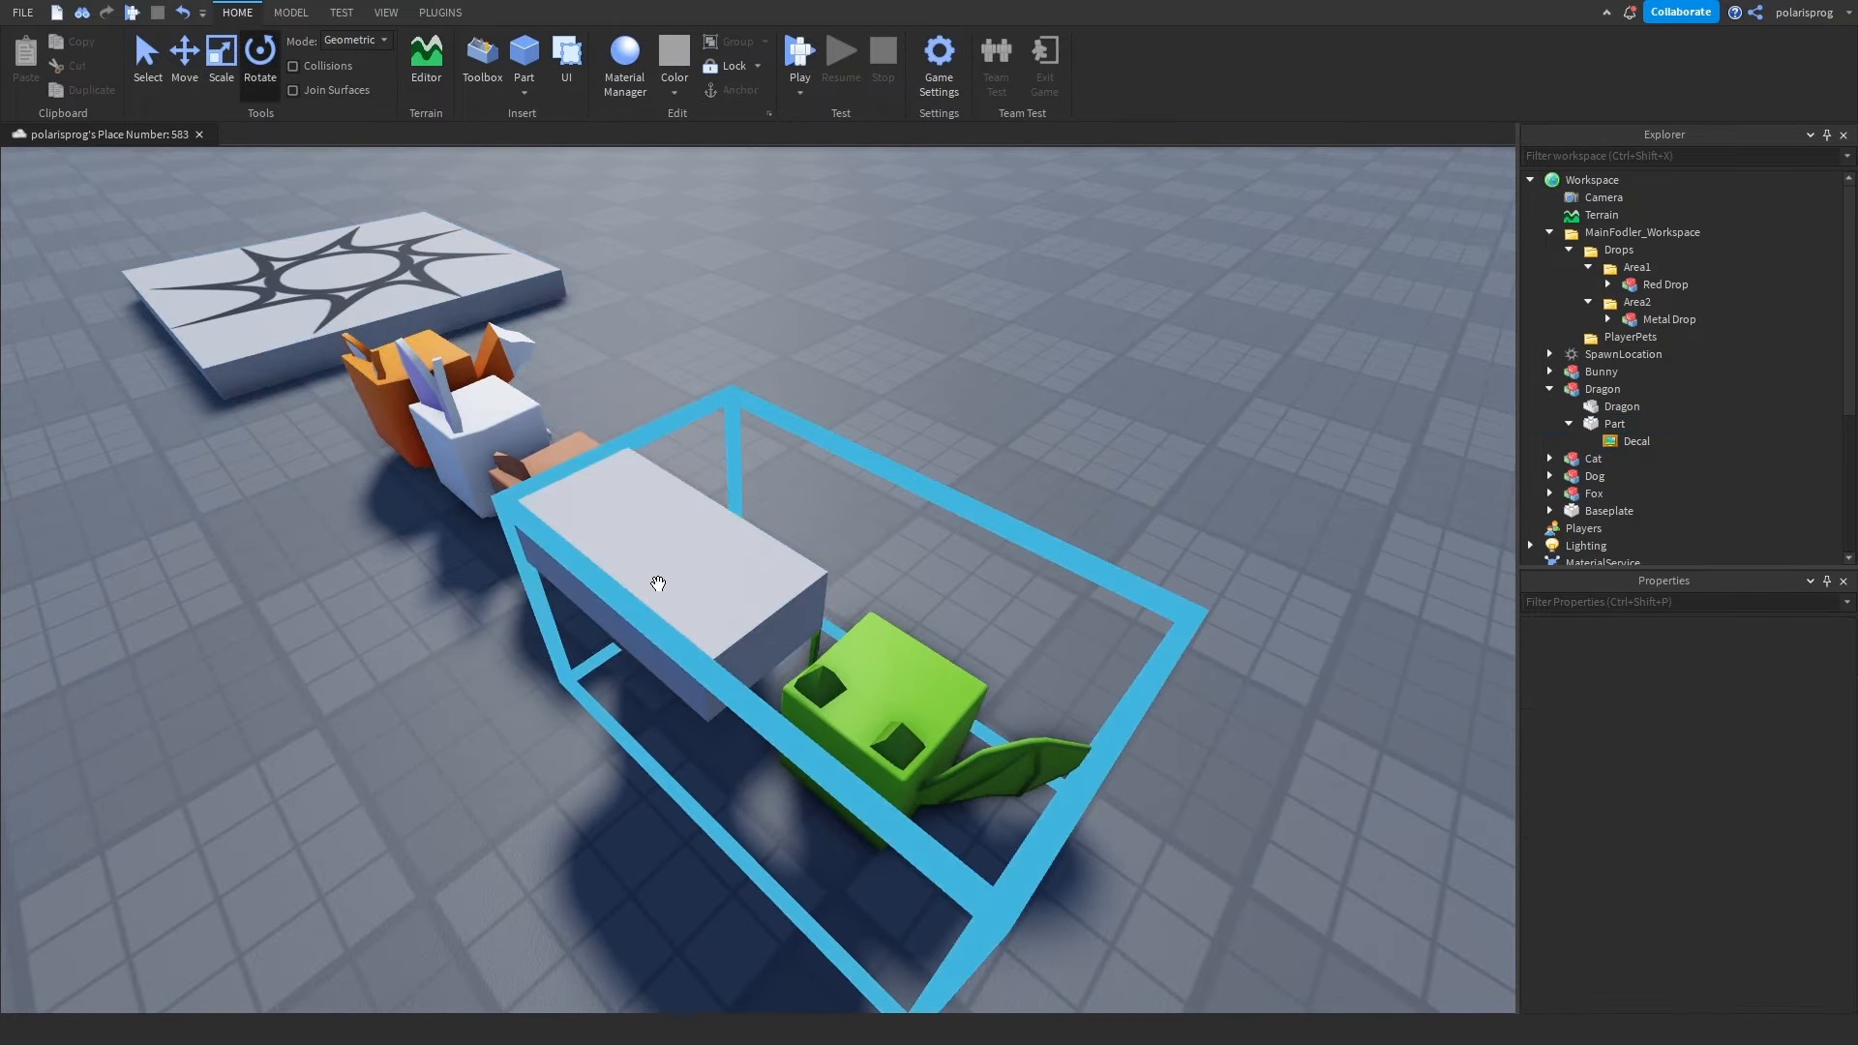
pyautogui.keyDown('alt'); pyautogui.click(658, 584); pyautogui.keyUp('alt')
pyautogui.moveTo(612, 654); pyautogui.dragTo(713, 653)
pyautogui.hotkey('ctrl', 'z')
pyautogui.hotkey('ctrl', 'z')
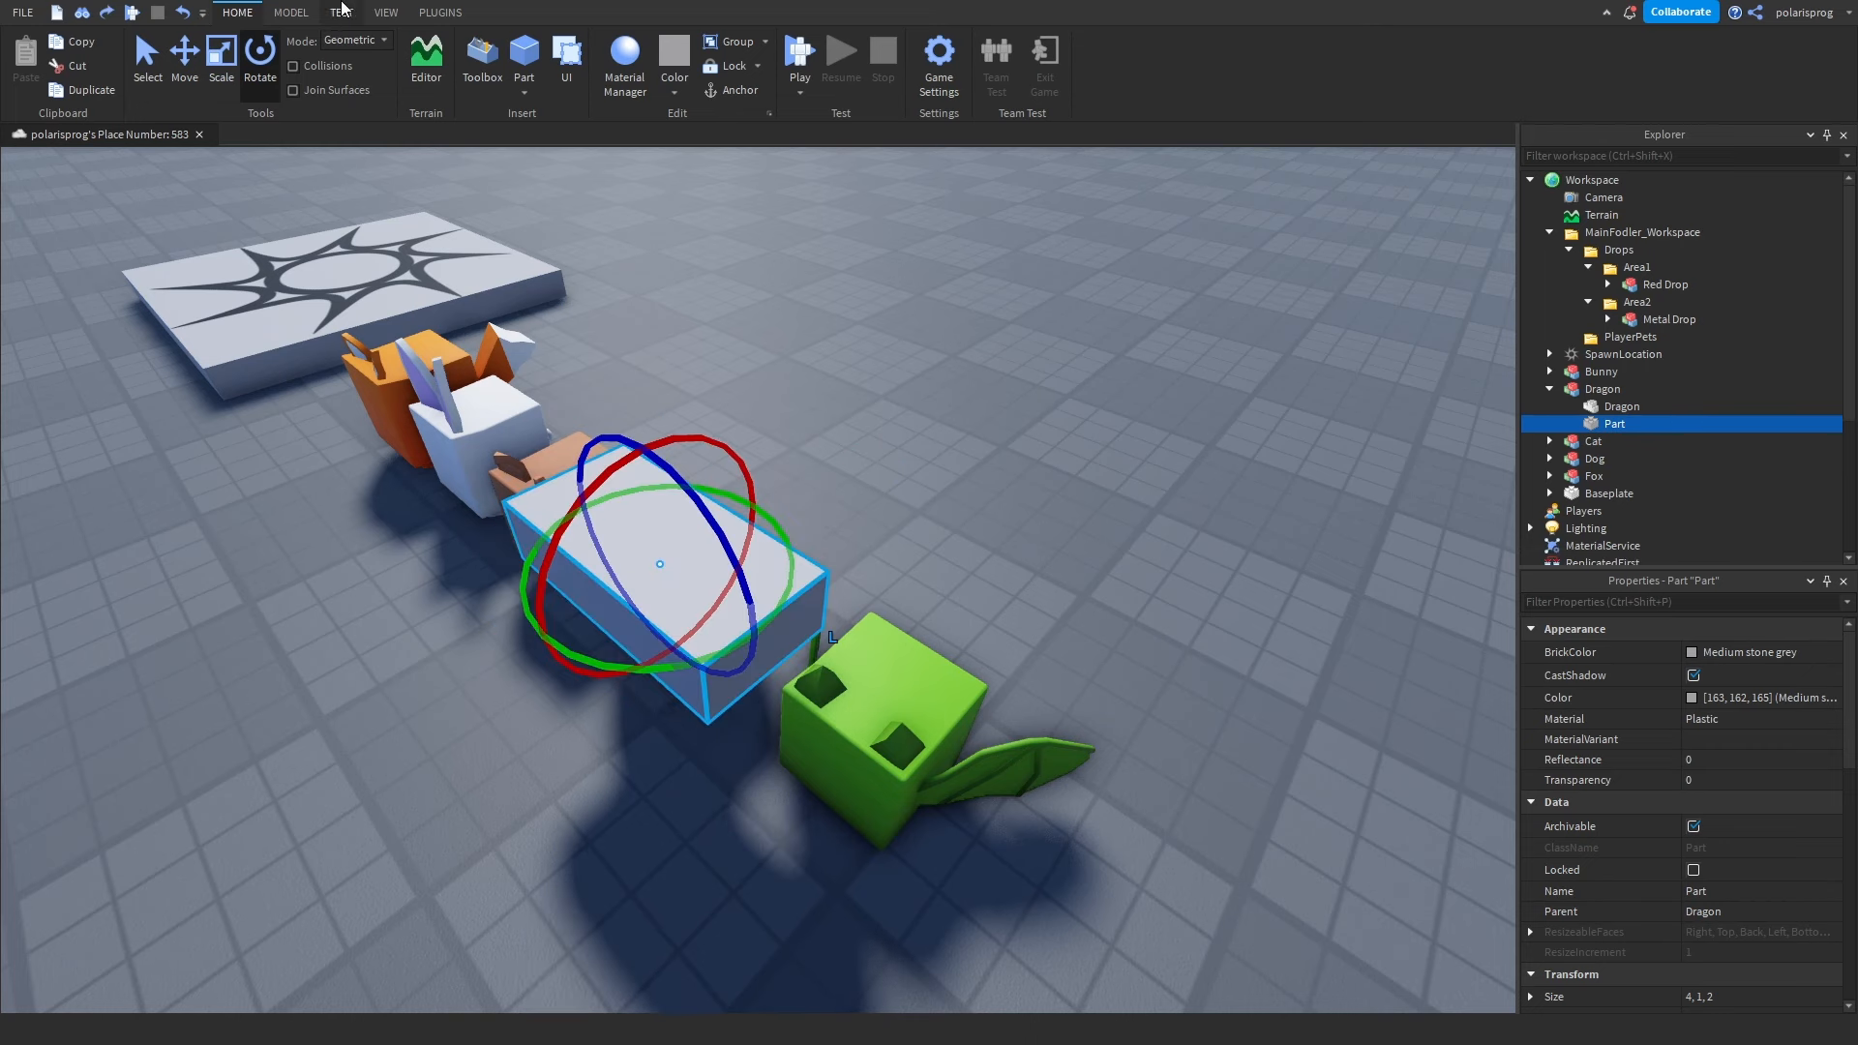
# Set the rotation increment to 45° and turn the Part in the Dragon model about its vertical axis.
pyautogui.click(290, 12)
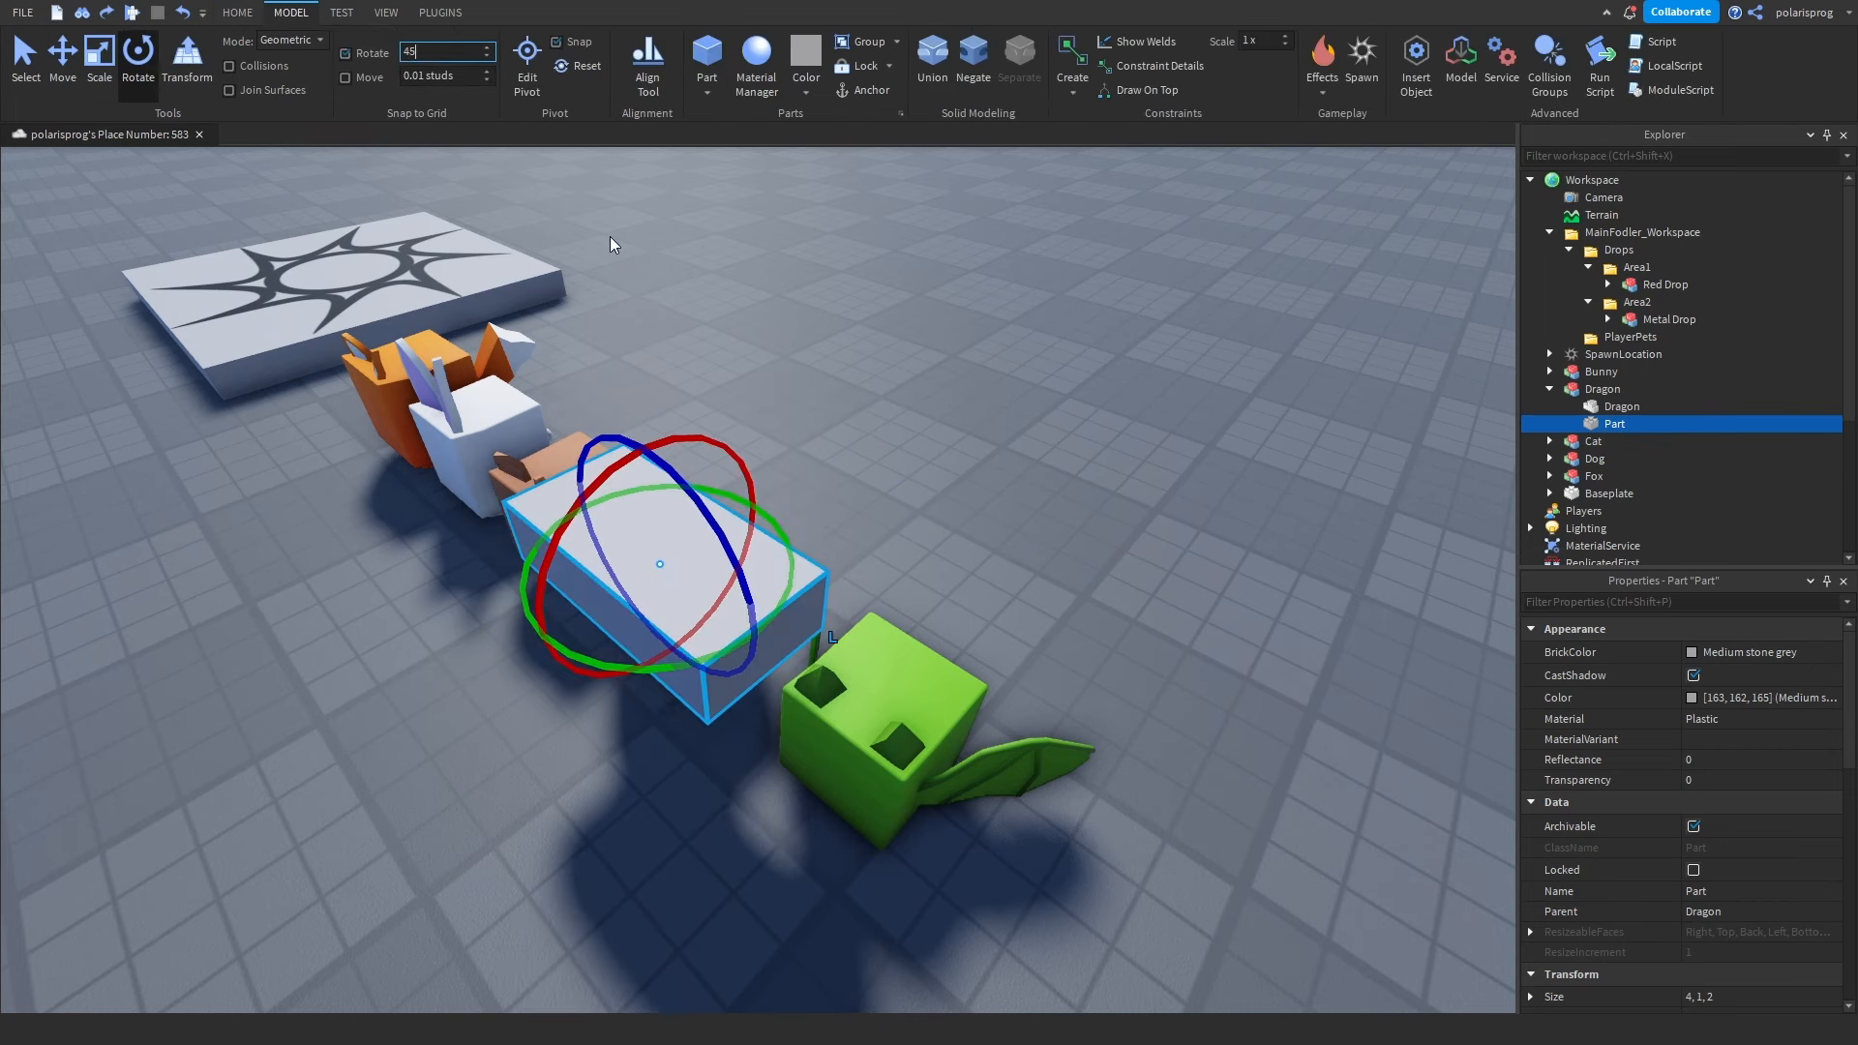
pyautogui.moveTo(612, 242); pyautogui.dragTo(641, 253, button='right')
pyautogui.moveTo(563, 668); pyautogui.dragTo(572, 477)
pyautogui.moveTo(726, 429); pyautogui.dragTo(729, 554, button='right')
# Scale the Part beside the Dragon's body to about 4.29 studs tall and 1.82 studs wide.
pyautogui.click(102, 82)
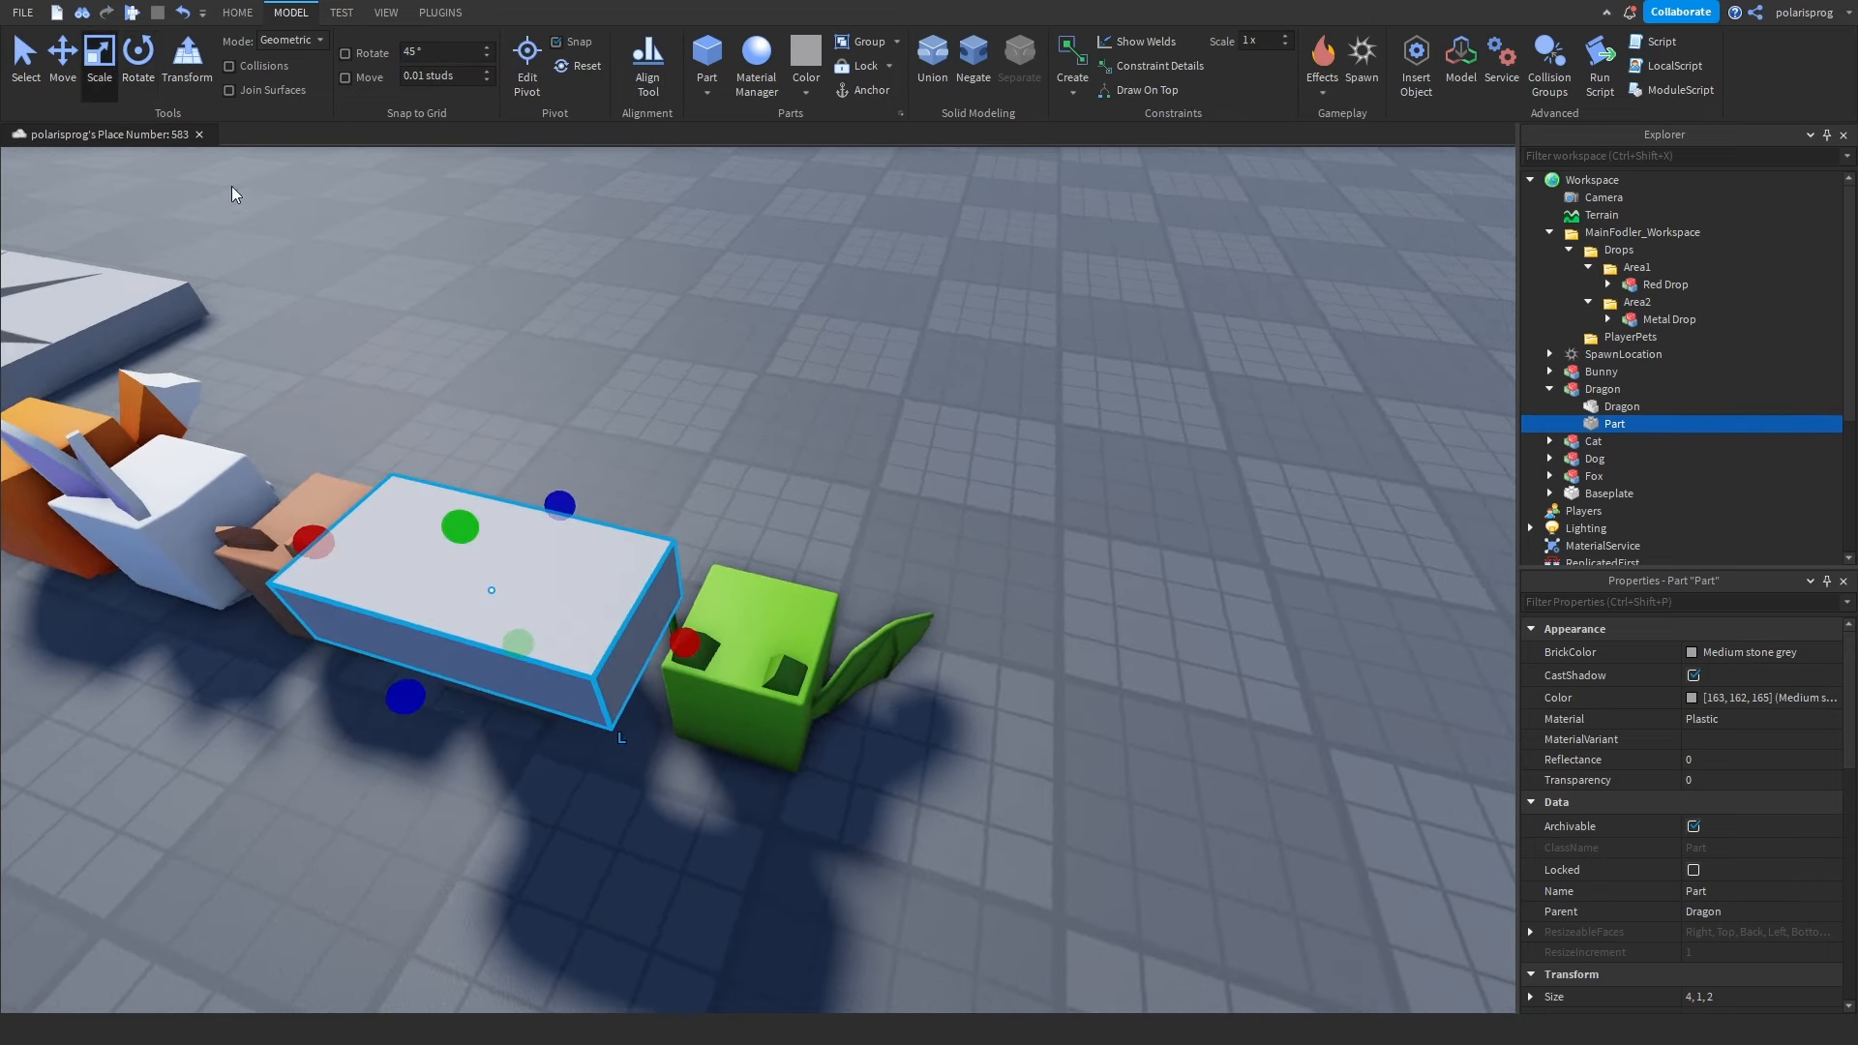
pyautogui.moveTo(545, 398); pyautogui.dragTo(544, 398, button='right')
pyautogui.moveTo(628, 339); pyautogui.dragTo(646, 539)
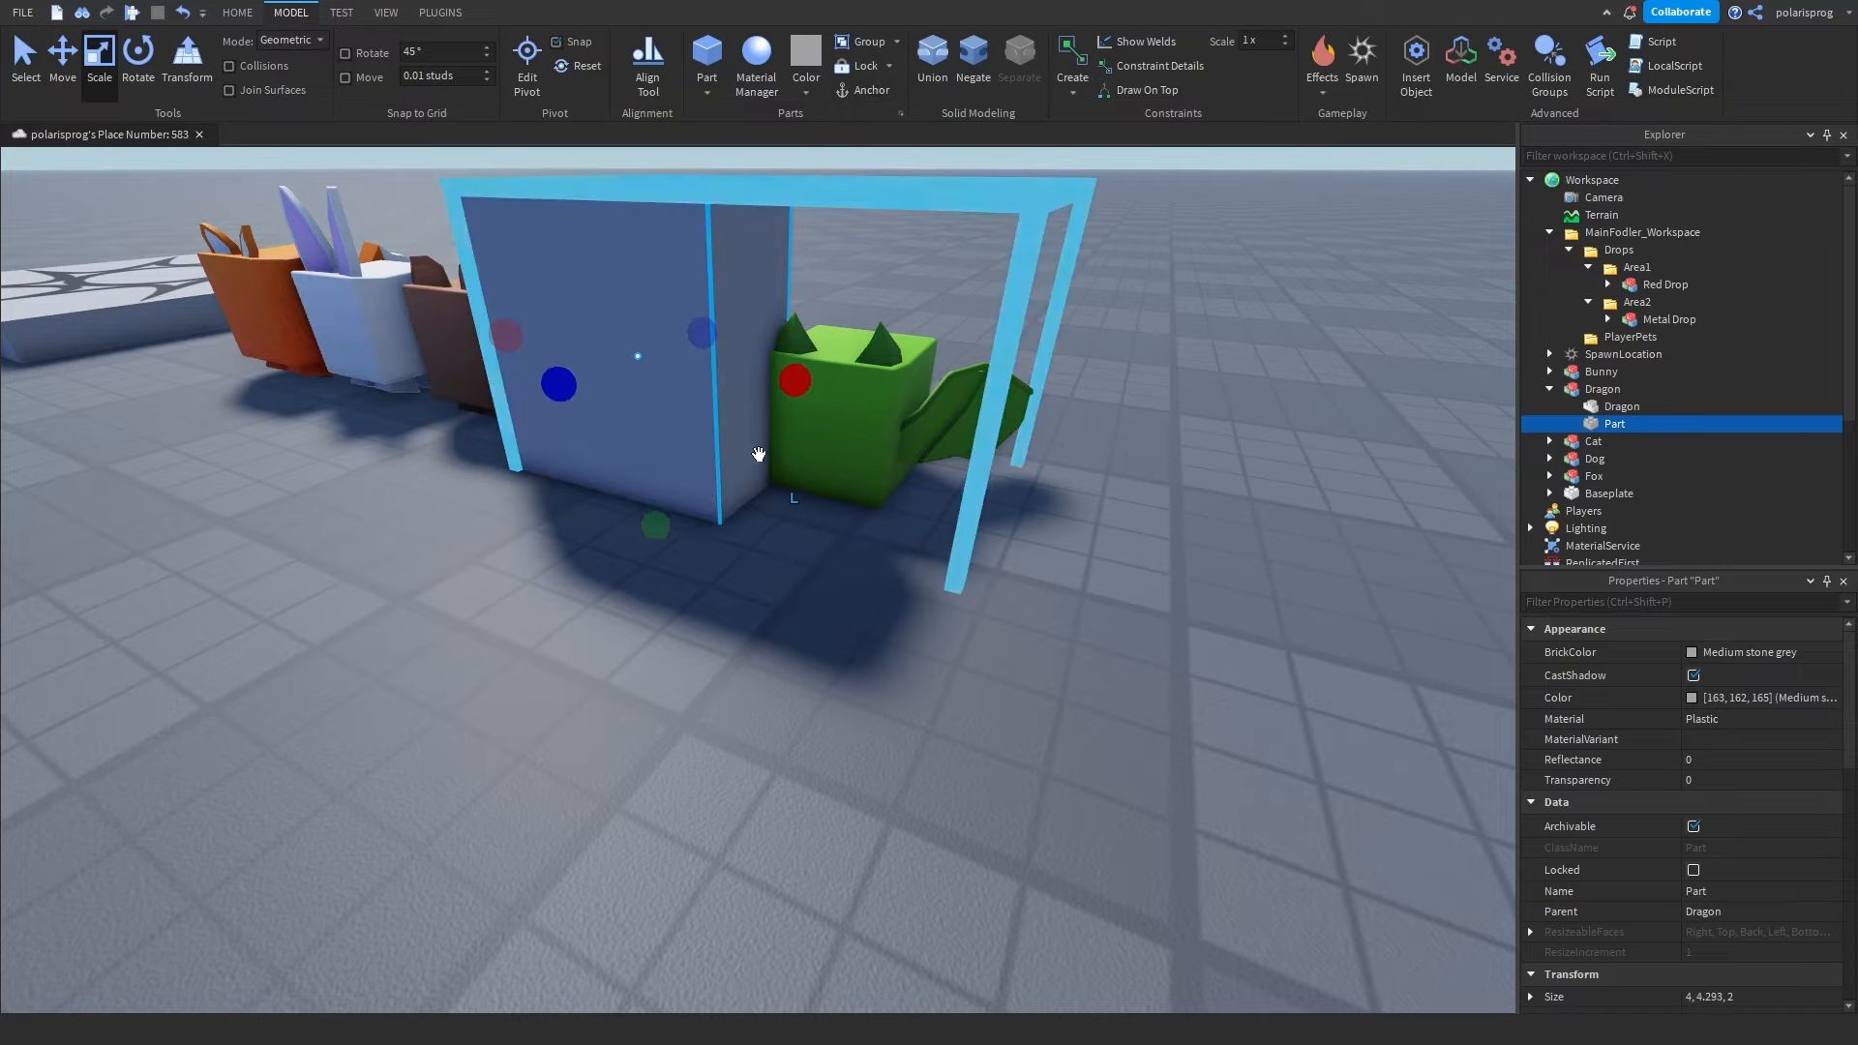
pyautogui.moveTo(797, 384); pyautogui.dragTo(876, 437)
pyautogui.moveTo(874, 436); pyautogui.dragTo(872, 430, button='right')
pyautogui.press('w')
pyautogui.press('s')
pyautogui.moveTo(645, 478)
pyautogui.mouseDown()
pyautogui.moveTo(762, 475)
pyautogui.moveTo(643, 467)
pyautogui.mouseUp()
pyautogui.press('d')
pyautogui.press('a')
pyautogui.moveTo(642, 467); pyautogui.dragTo(642, 467, button='right')
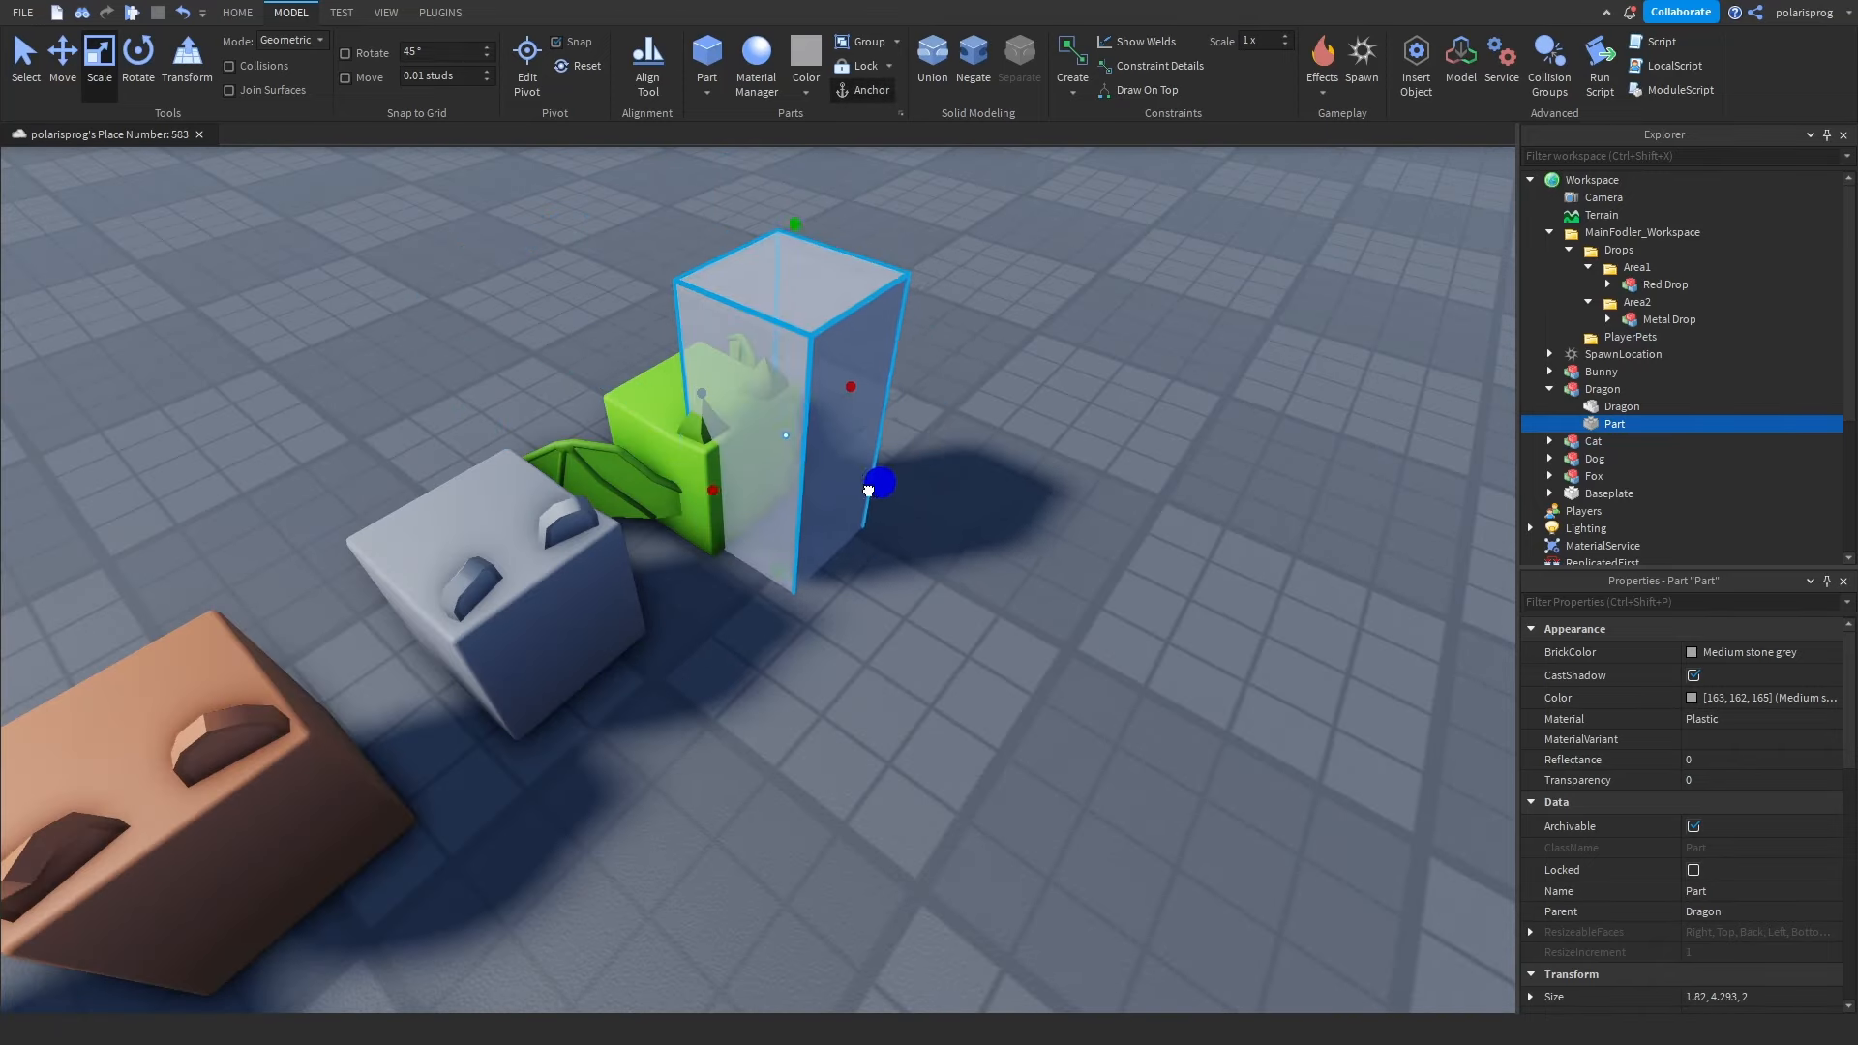
# Scale the Part to enclose the Dragon's cubic body, about 2.1 studs wide, 2.36 tall and 2.1 deep.
pyautogui.moveTo(887, 486); pyautogui.dragTo(653, 477)
pyautogui.moveTo(652, 475); pyautogui.dragTo(655, 473, button='right')
pyautogui.press('a')
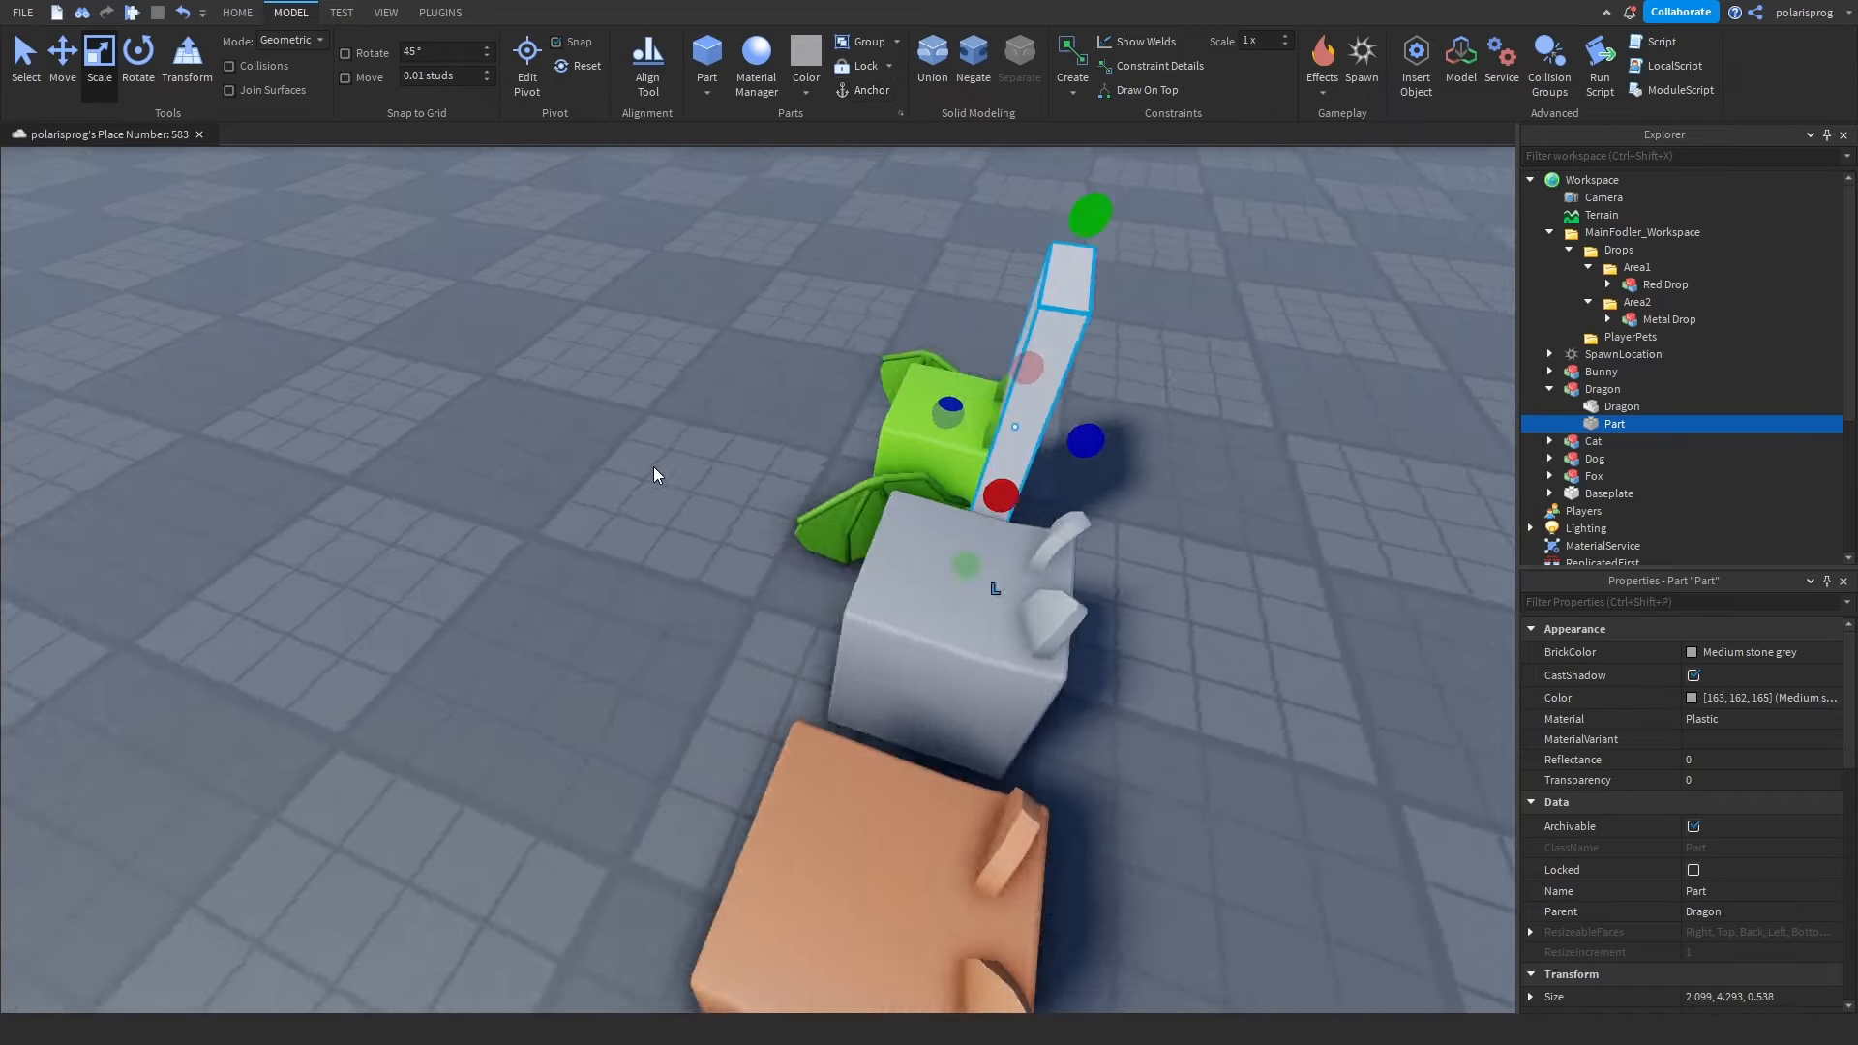
pyautogui.moveTo(942, 407); pyautogui.dragTo(941, 406, button='right')
pyautogui.press('s')
pyautogui.moveTo(917, 584); pyautogui.dragTo(836, 685)
pyautogui.moveTo(965, 334); pyautogui.dragTo(974, 513)
pyautogui.moveTo(976, 518); pyautogui.dragTo(978, 523, button='right')
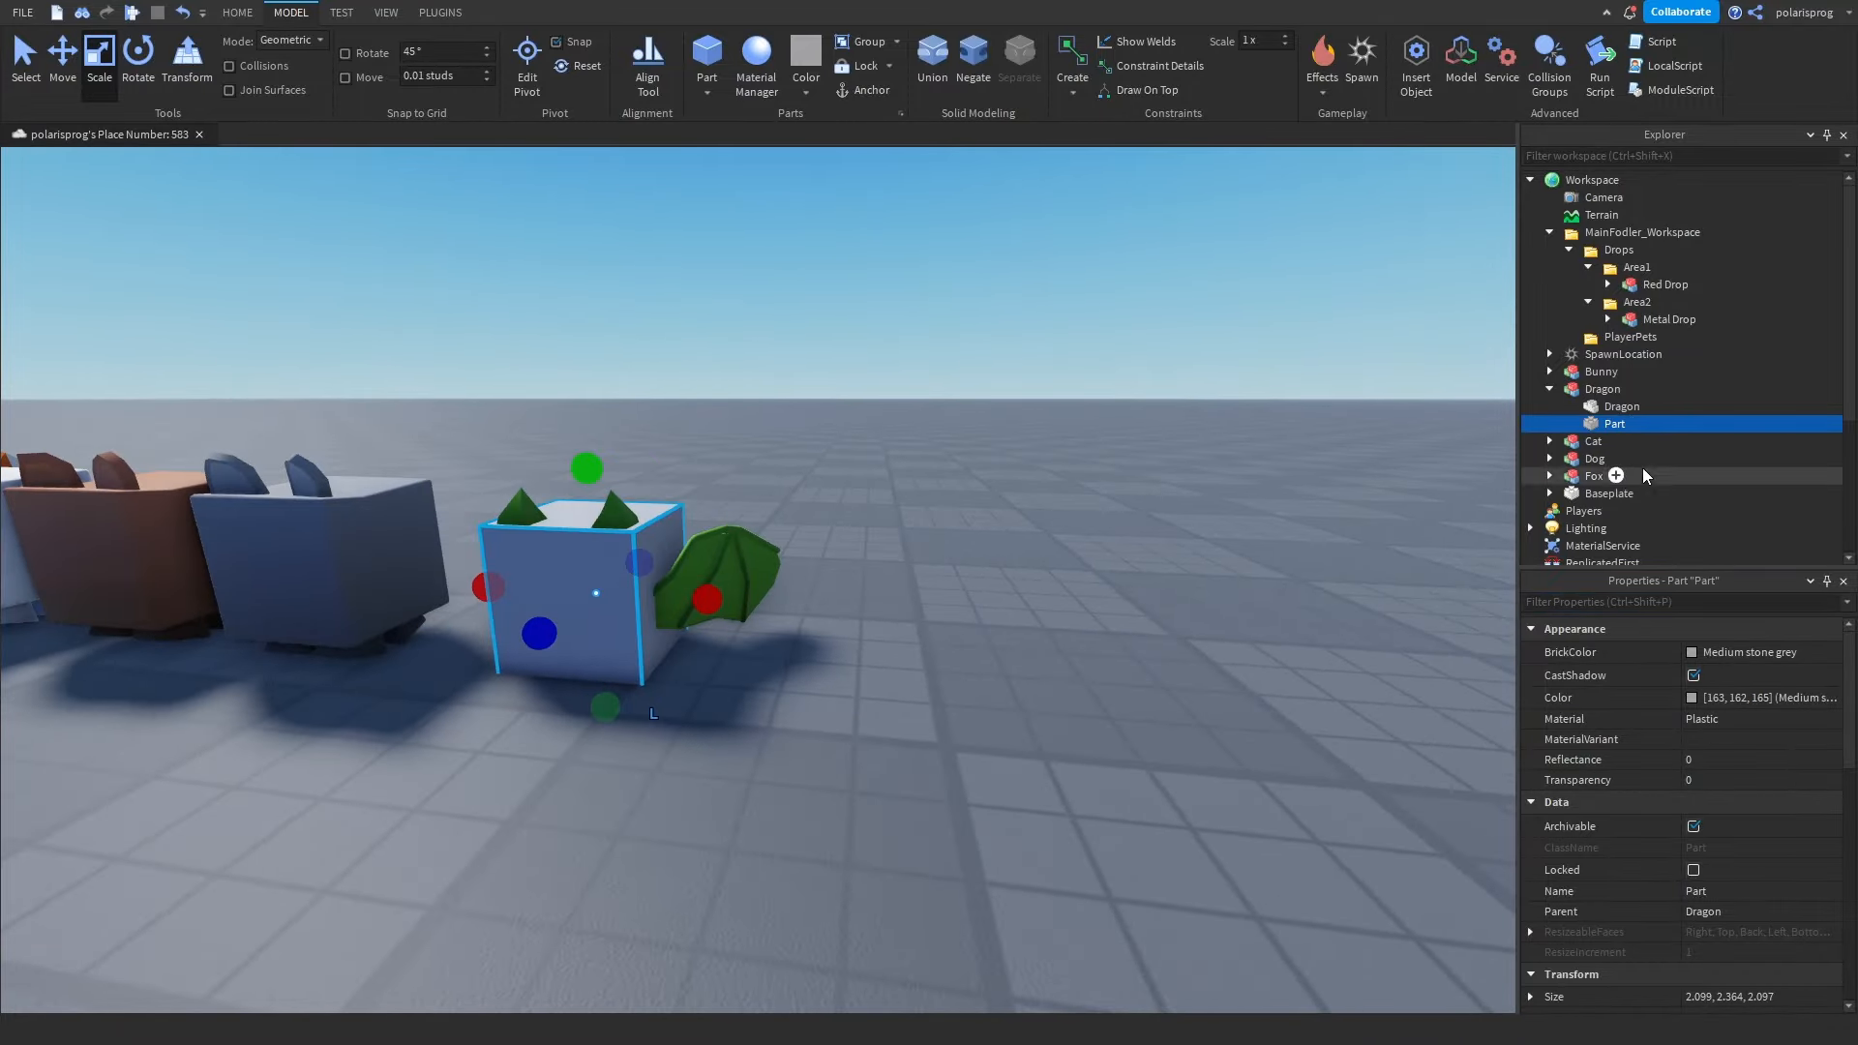
# Rename the Part in the Dragon model to Primary.
pyautogui.press('BackSpace')
pyautogui.write('Pri')
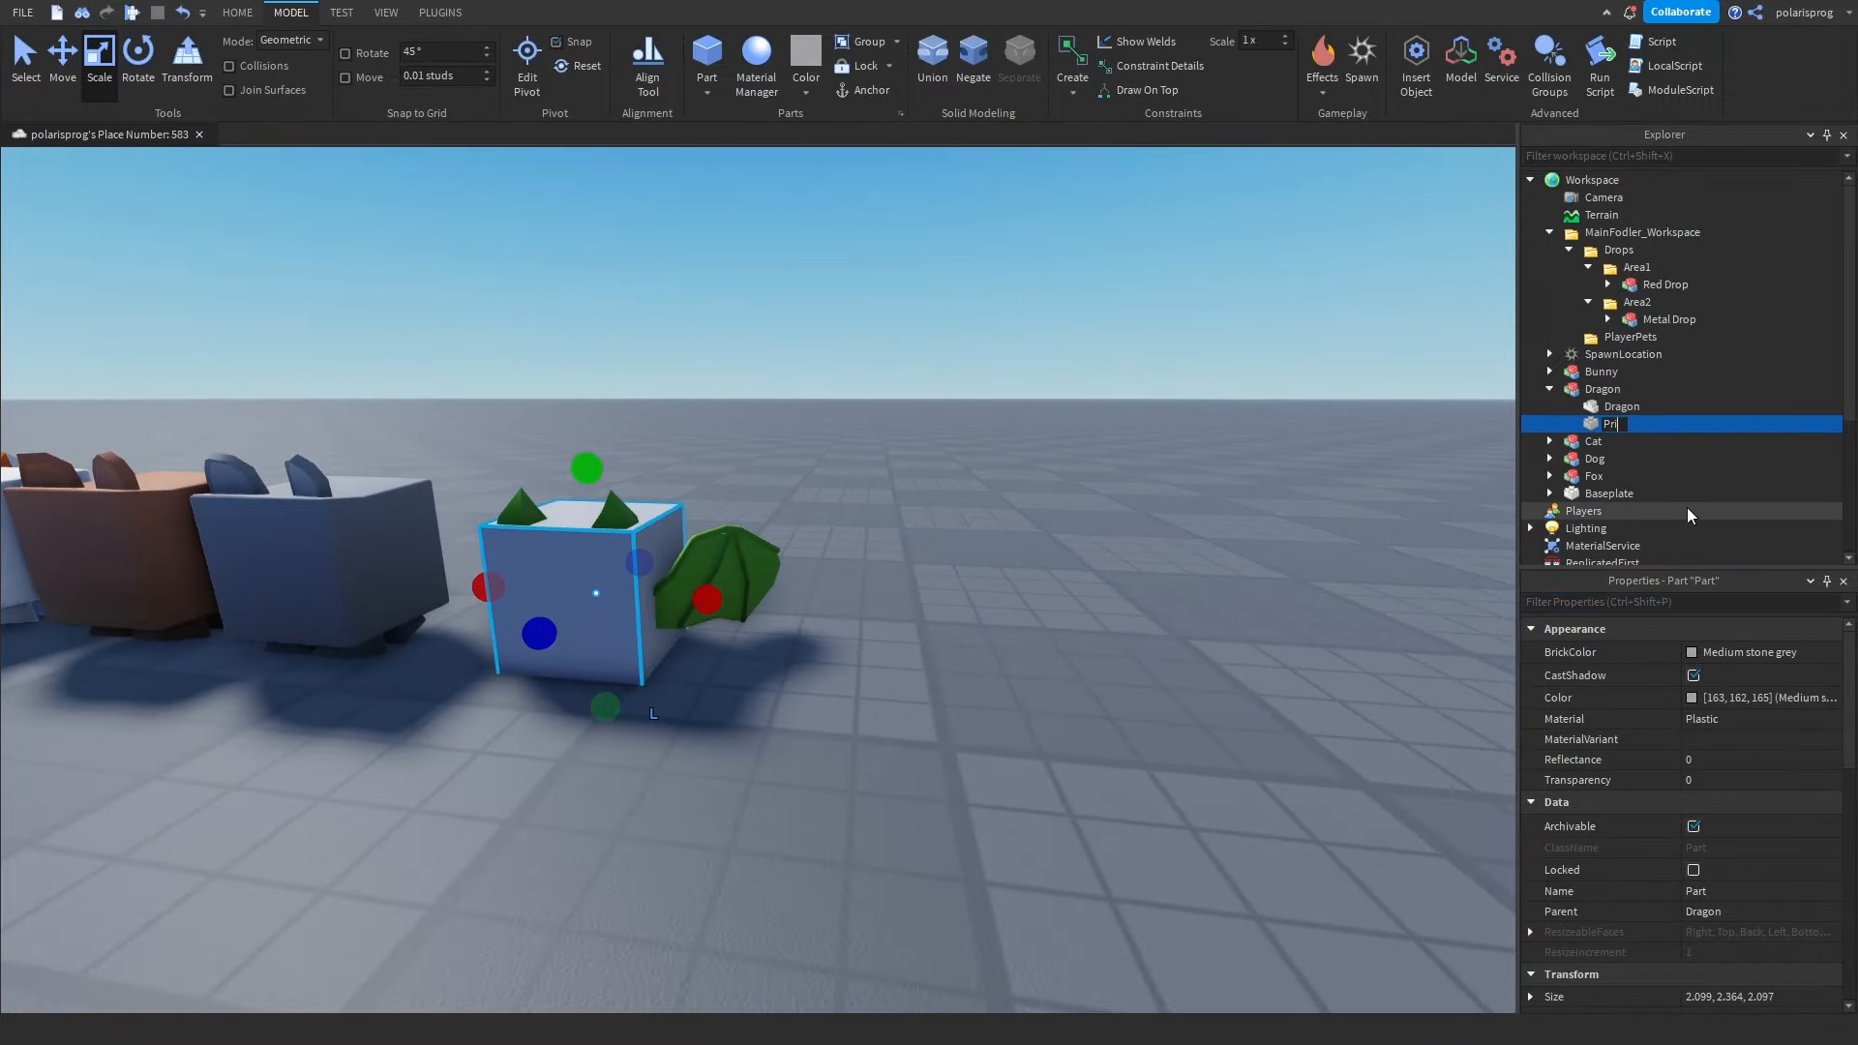
pyautogui.write('mary')
pyautogui.press('Return')
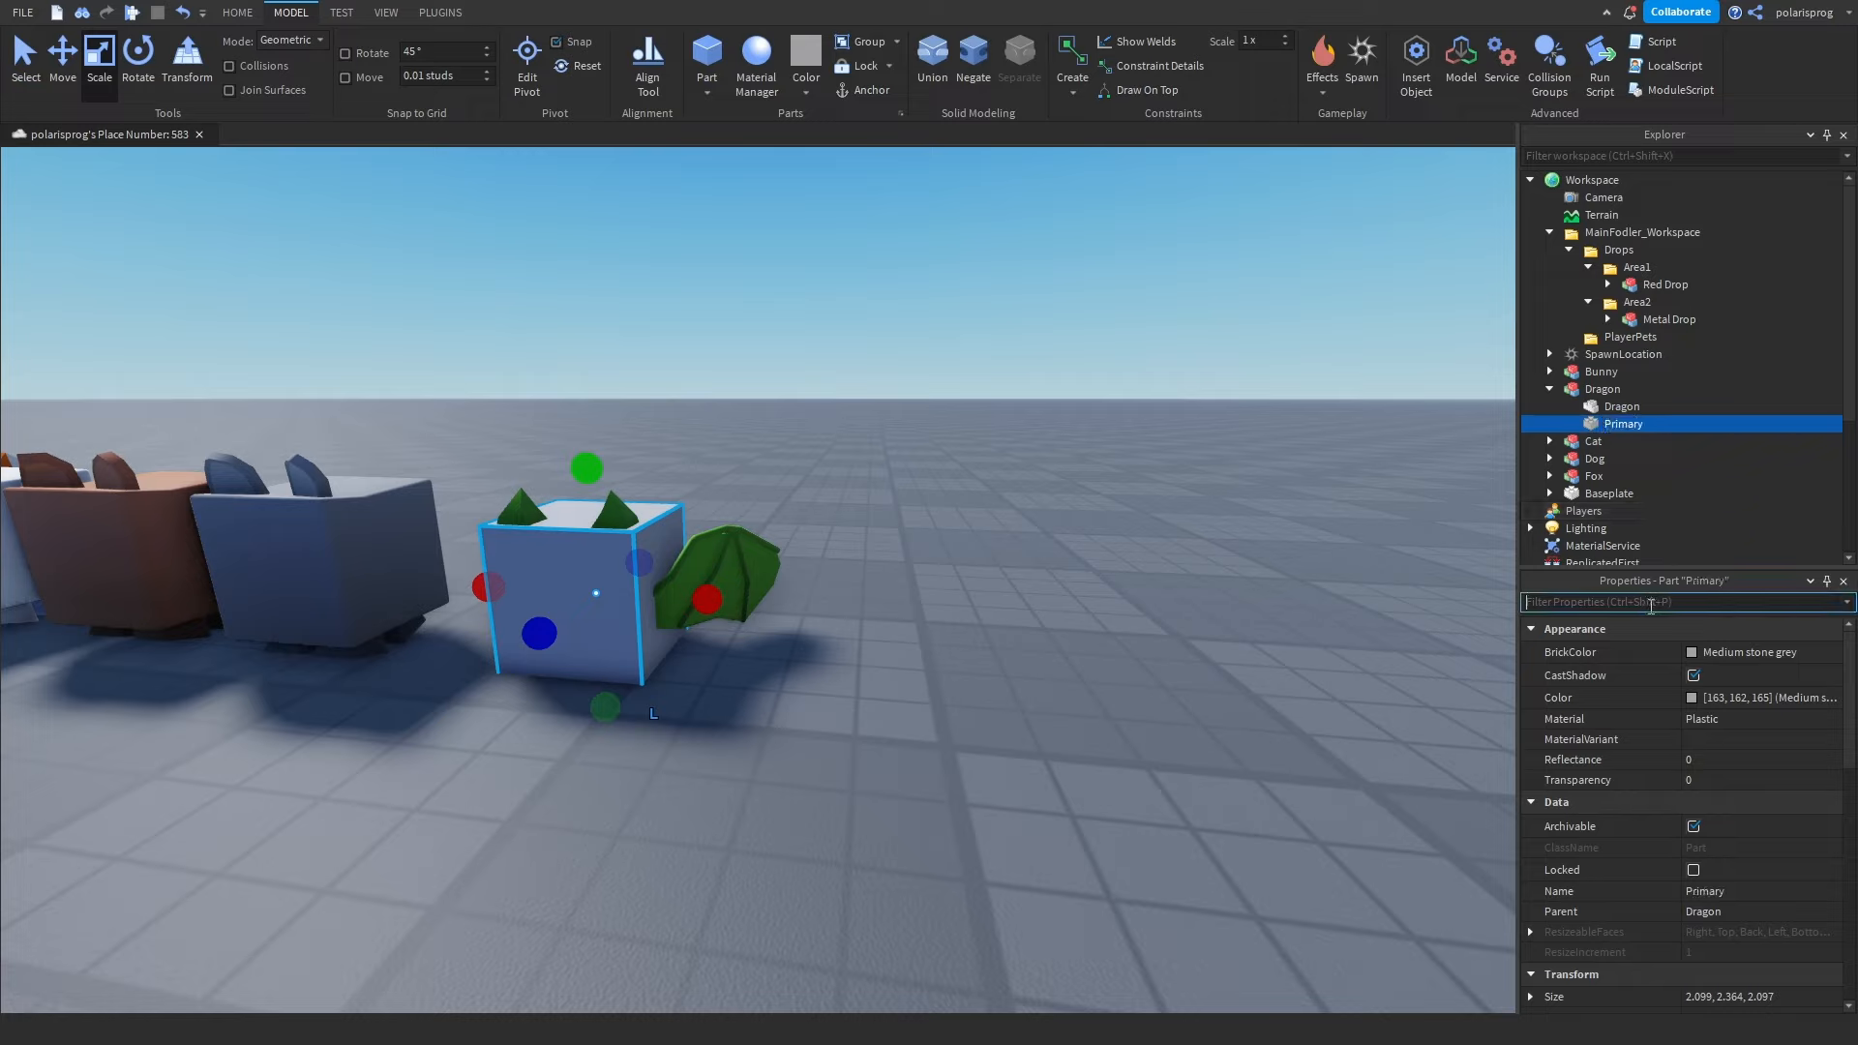
# Set the Primary part's Transparency to 1.
pyautogui.write('tr')
pyautogui.click(1700, 652)
pyautogui.write('1')
pyautogui.press('Return')
# Keep the Primary part Anchored and turn off its CanCollide property.
pyautogui.click(1629, 604)
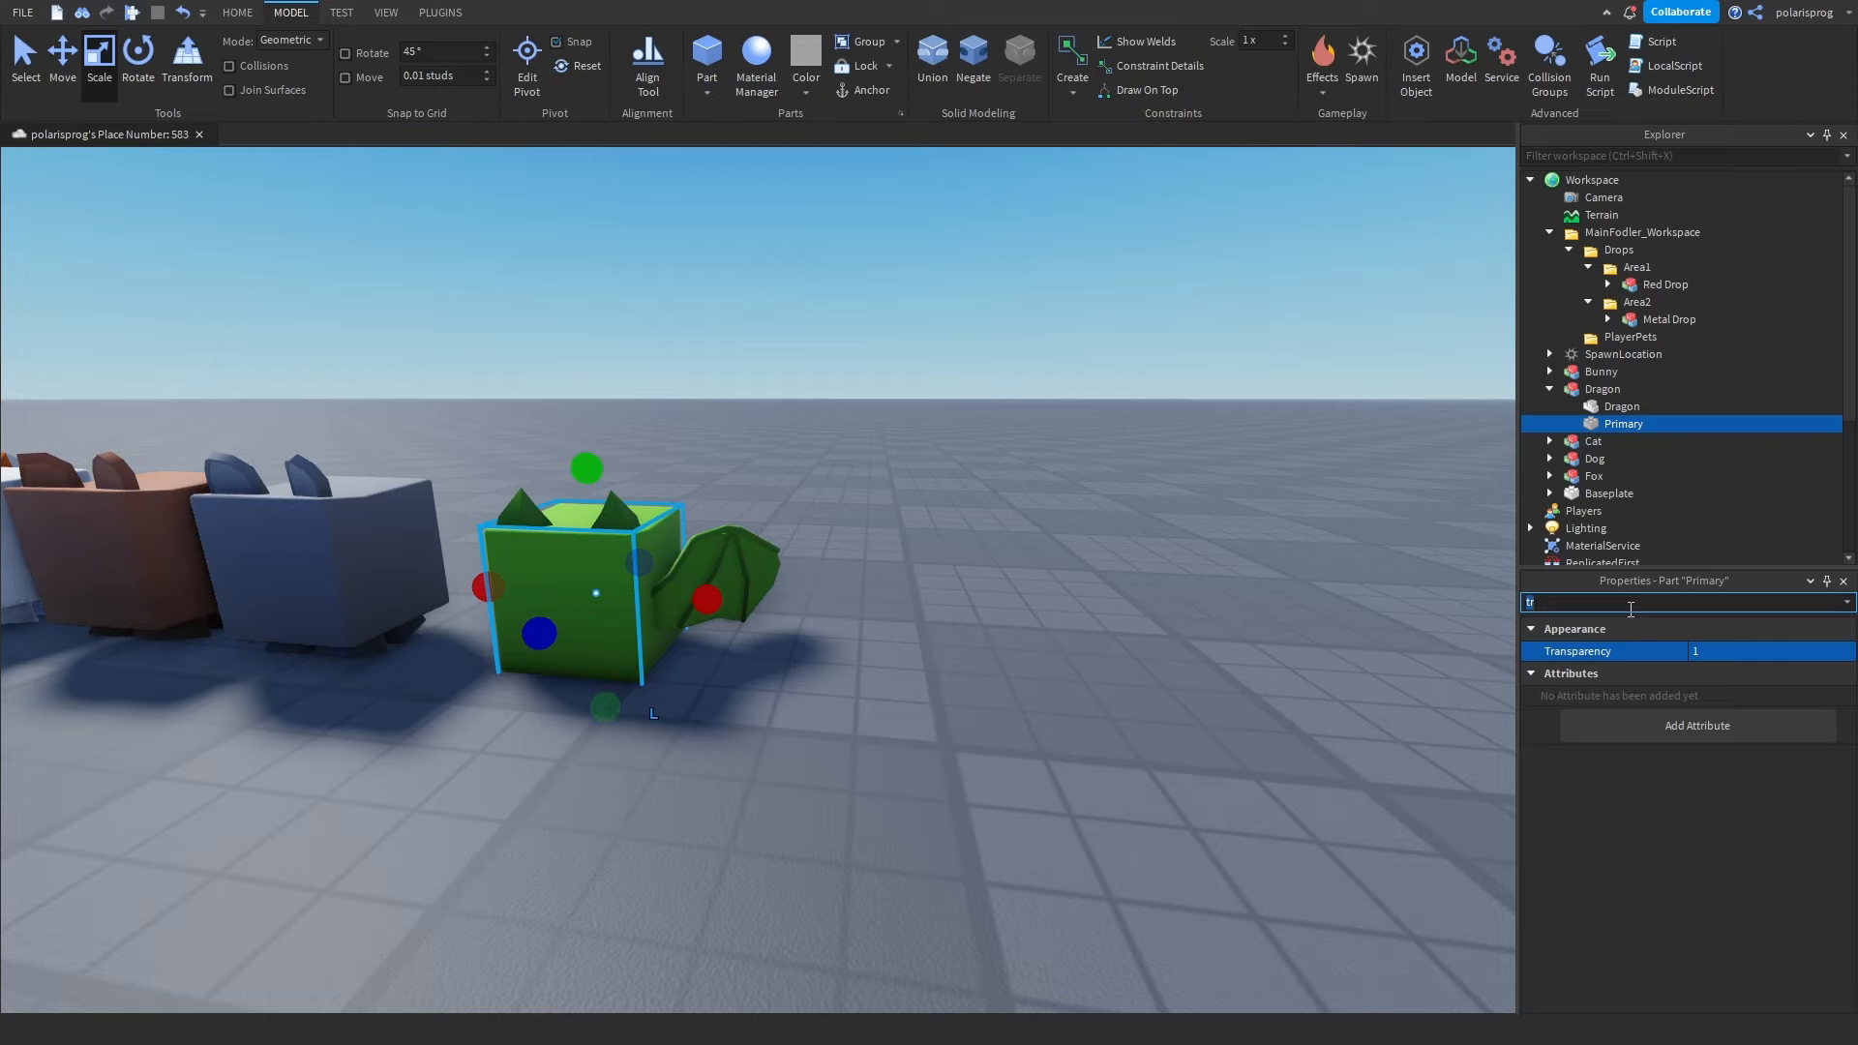
pyautogui.write('anc')
pyautogui.click(1715, 753)
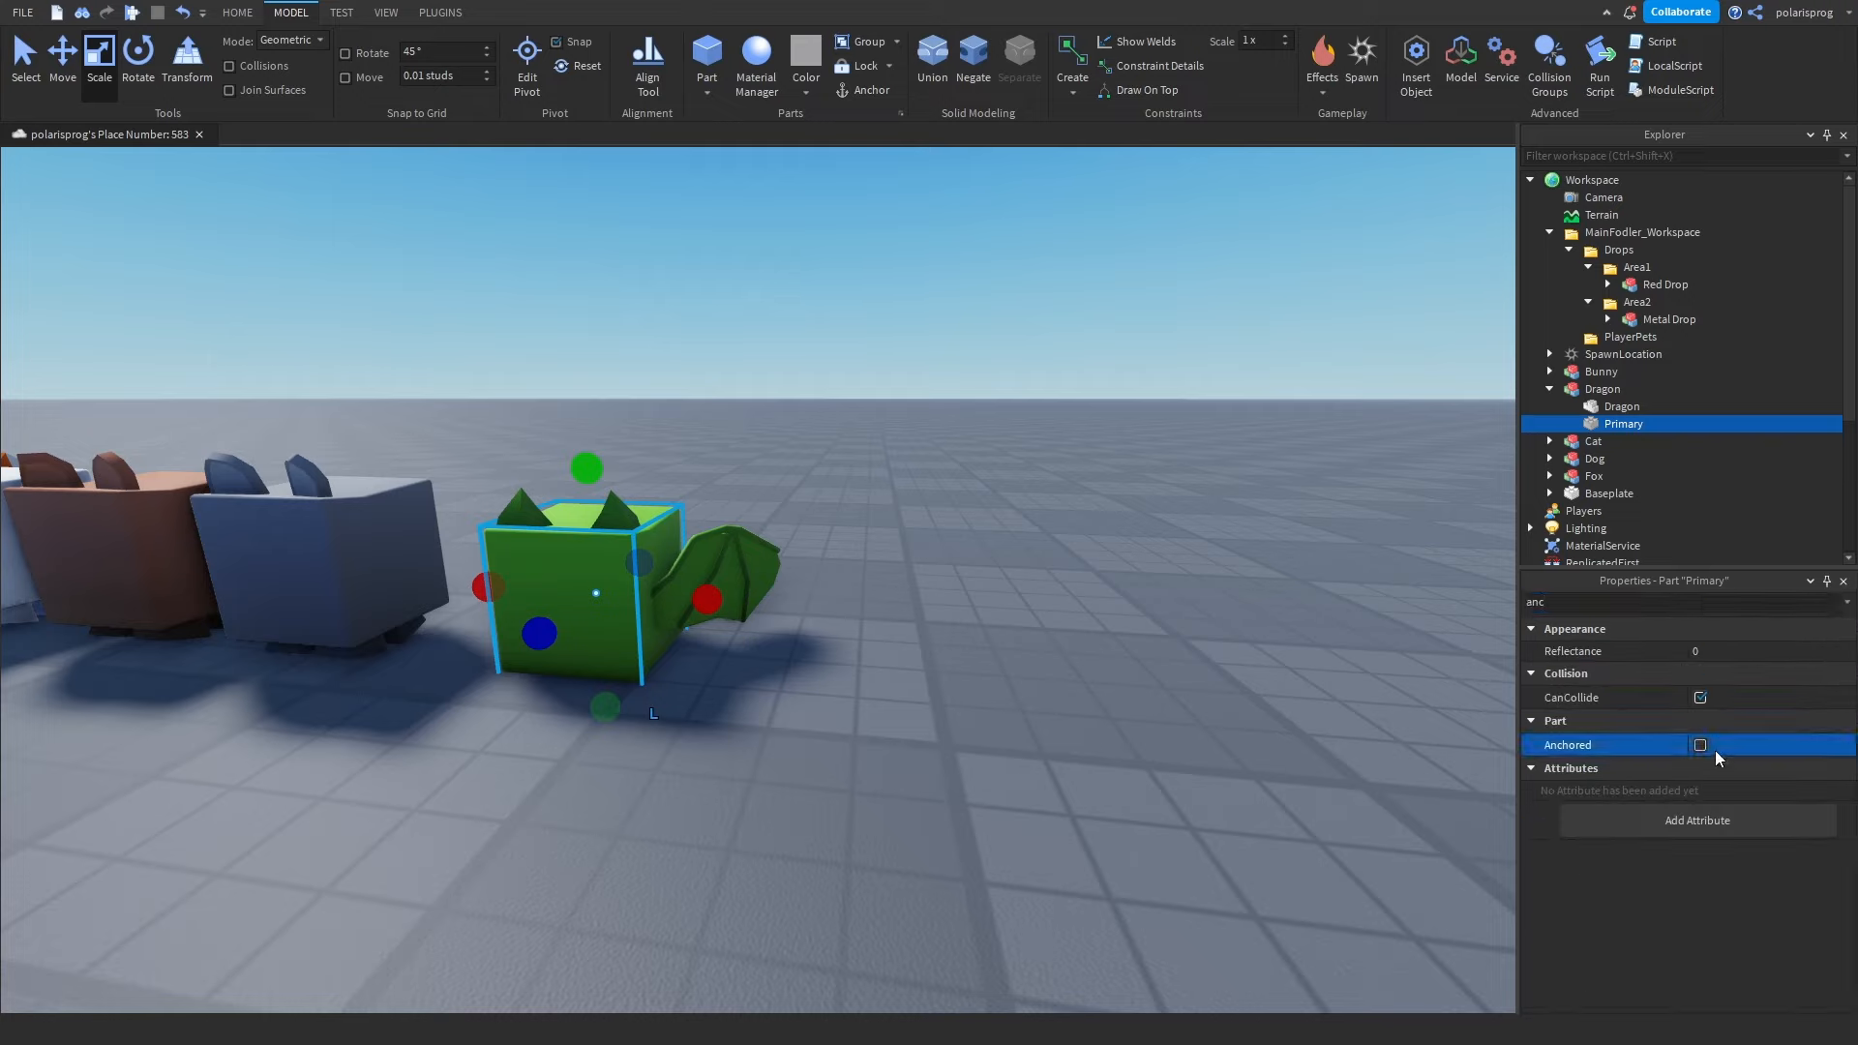
pyautogui.click(1701, 746)
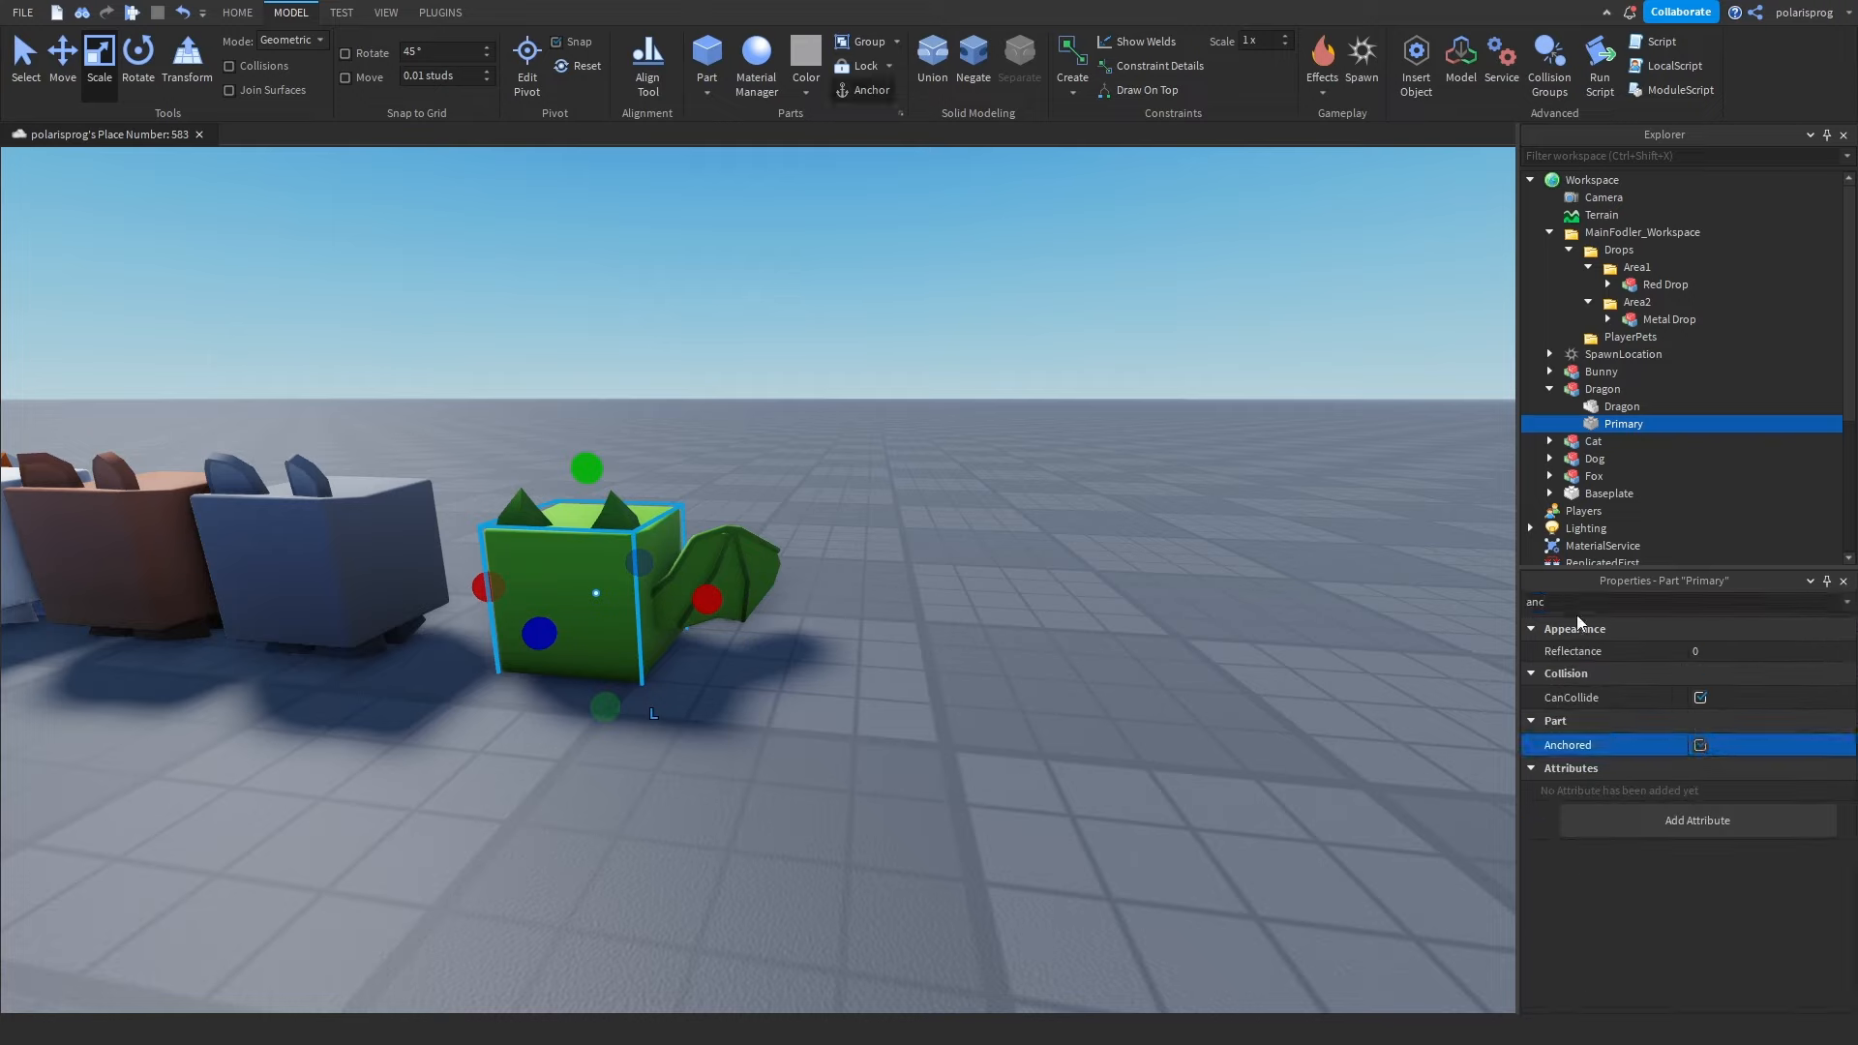
pyautogui.click(1735, 698)
# Turn off Anchored and CanCollide on the Dragon mesh part, and check both properties on the Primary part.
pyautogui.click(1650, 407)
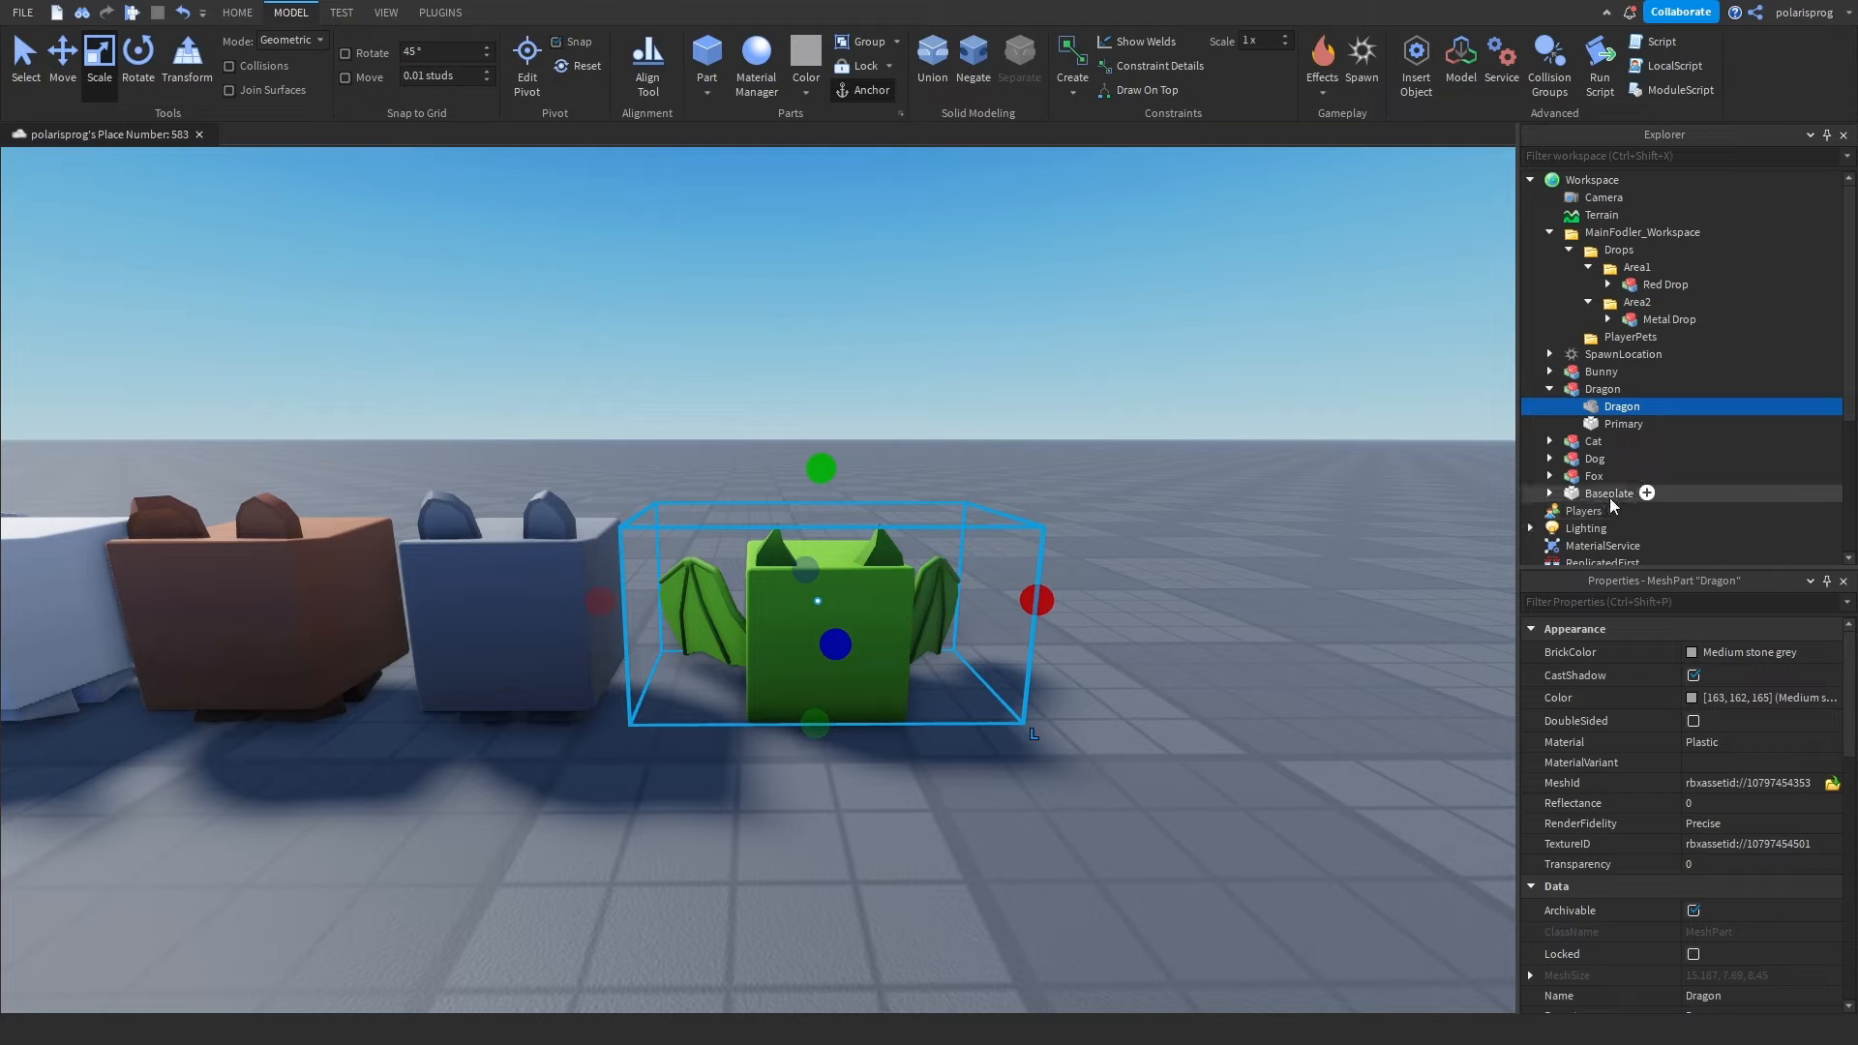
pyautogui.click(1694, 600)
pyautogui.write('anc')
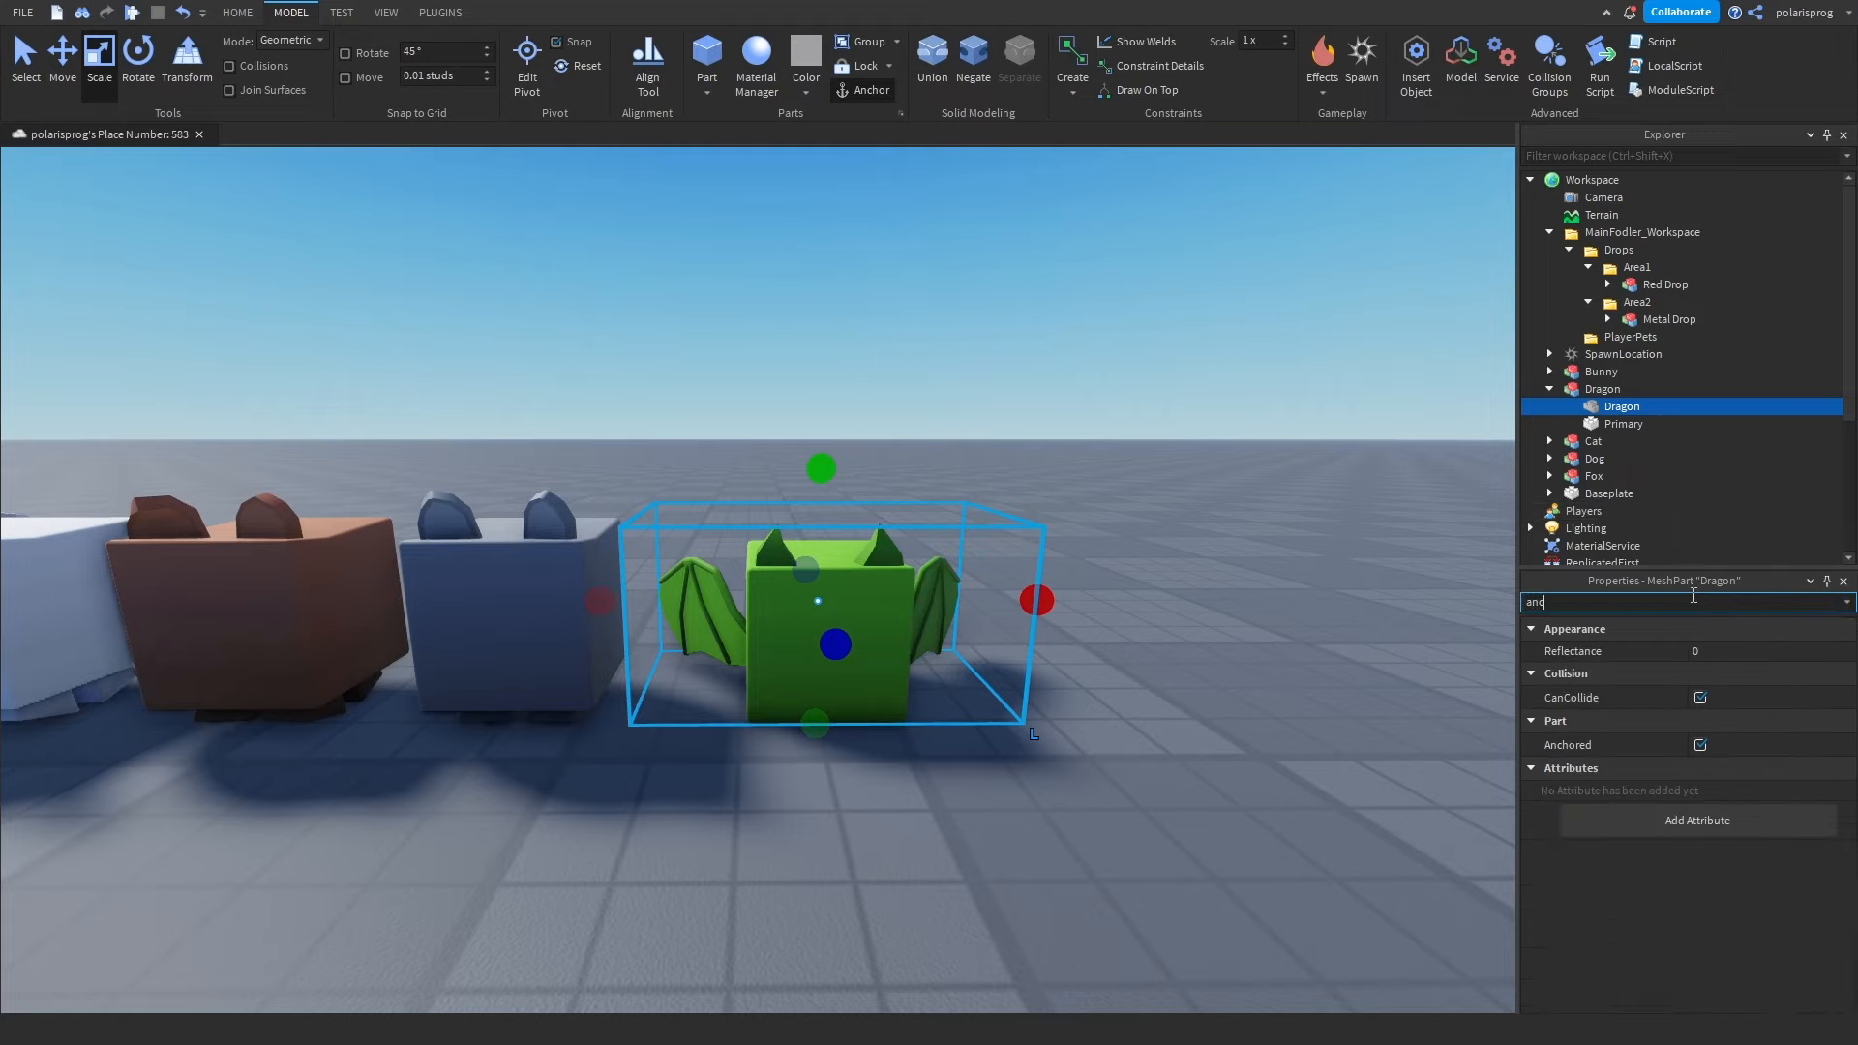
pyautogui.click(1704, 743)
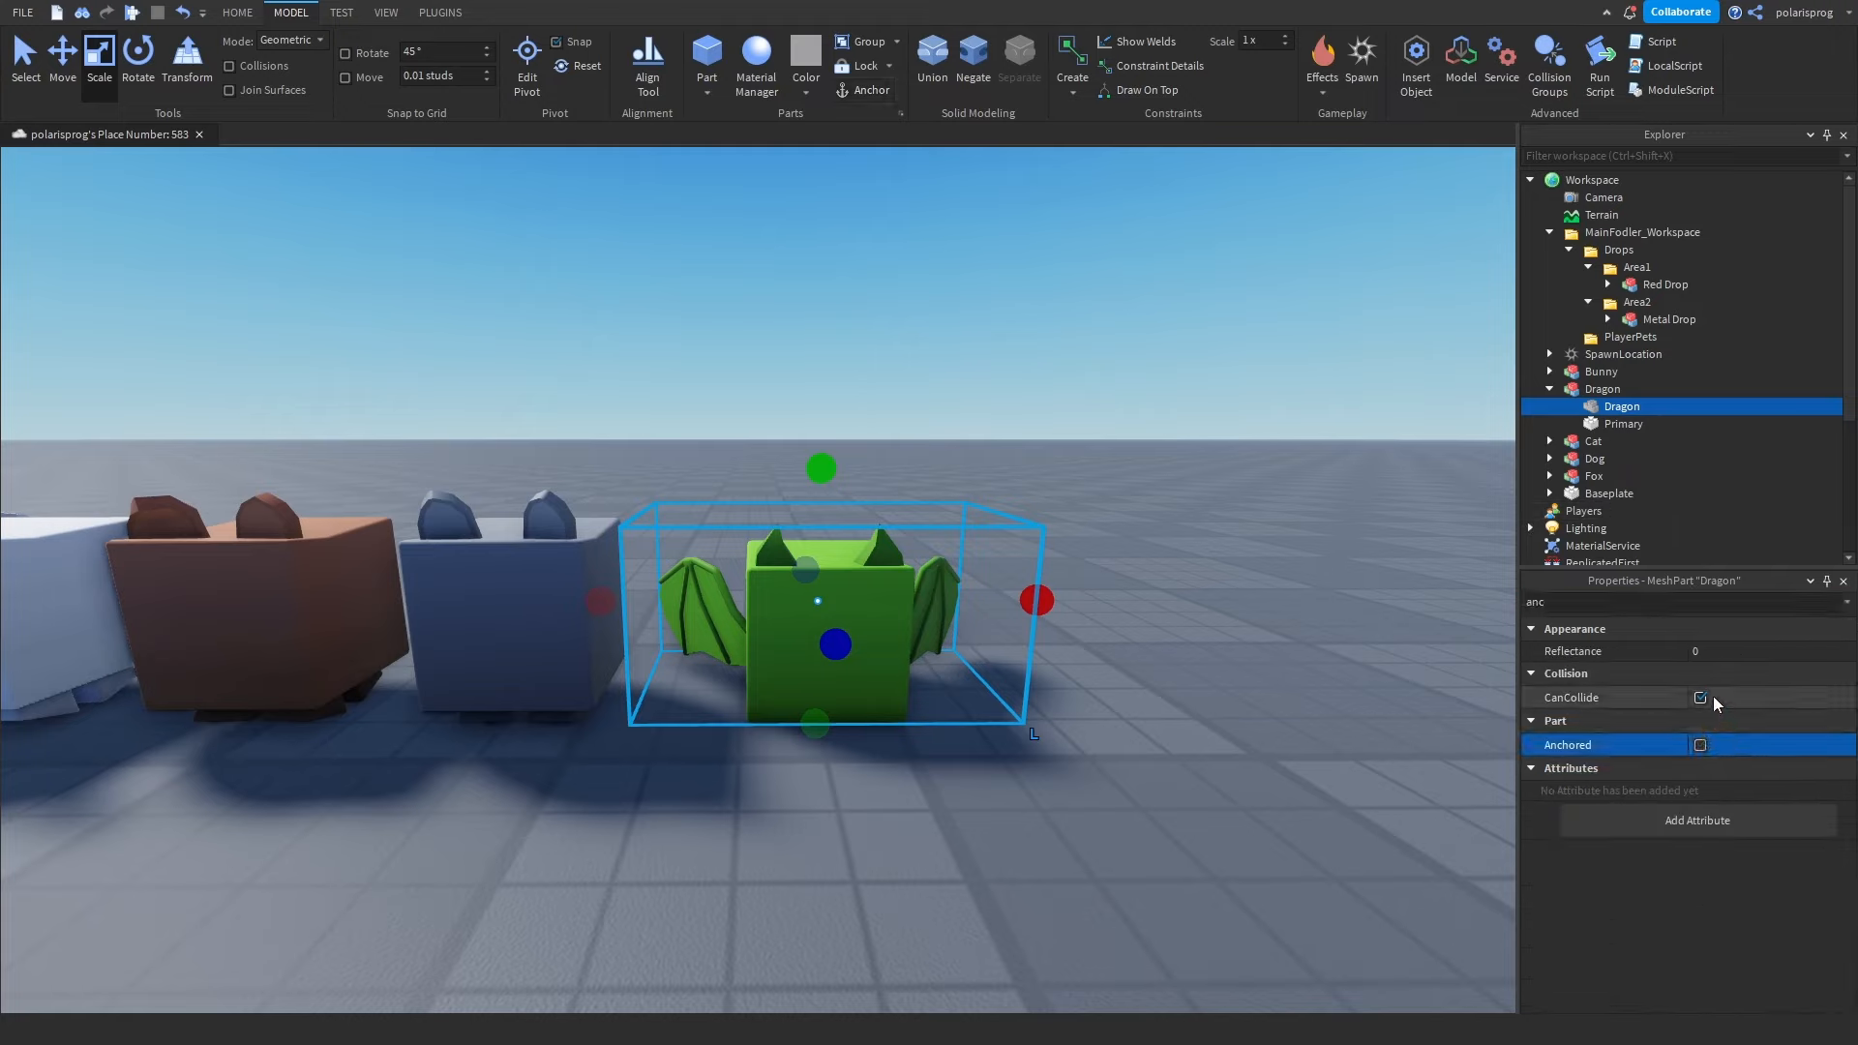
pyautogui.click(1713, 697)
pyautogui.click(1623, 424)
pyautogui.click(1684, 602)
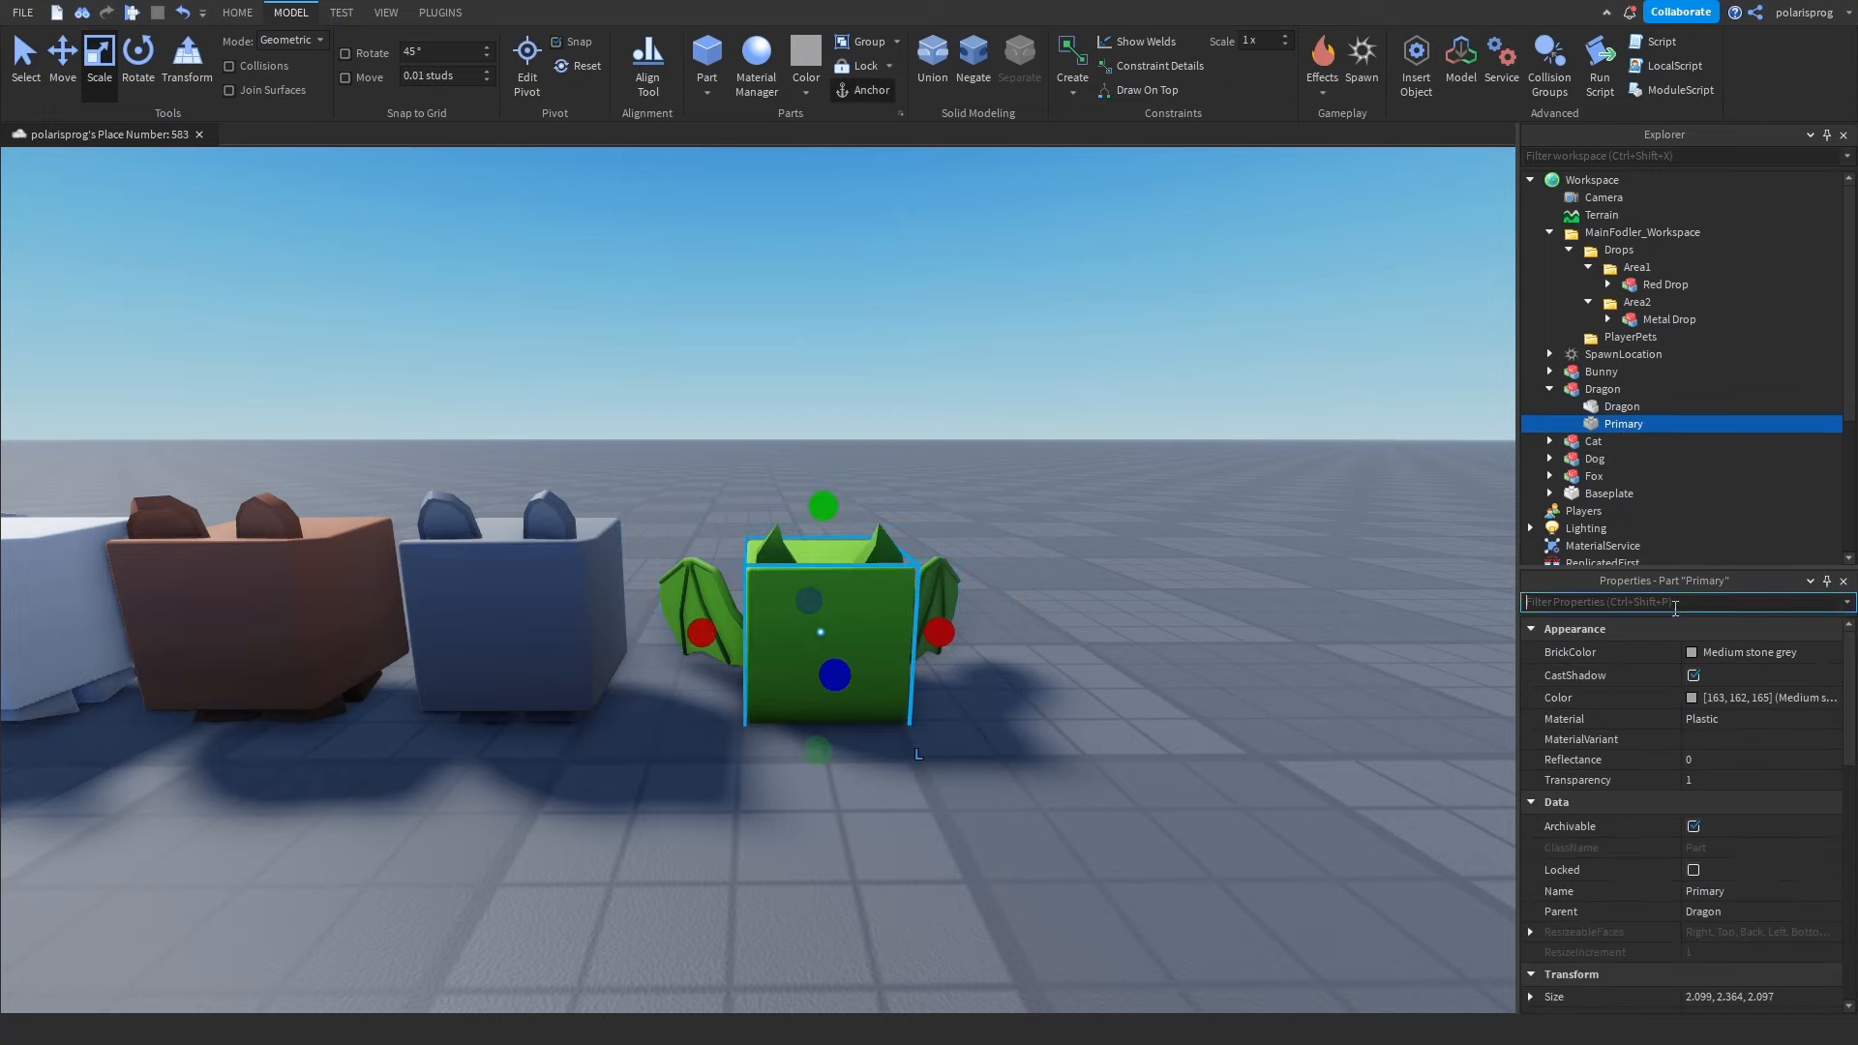
pyautogui.write('anc')
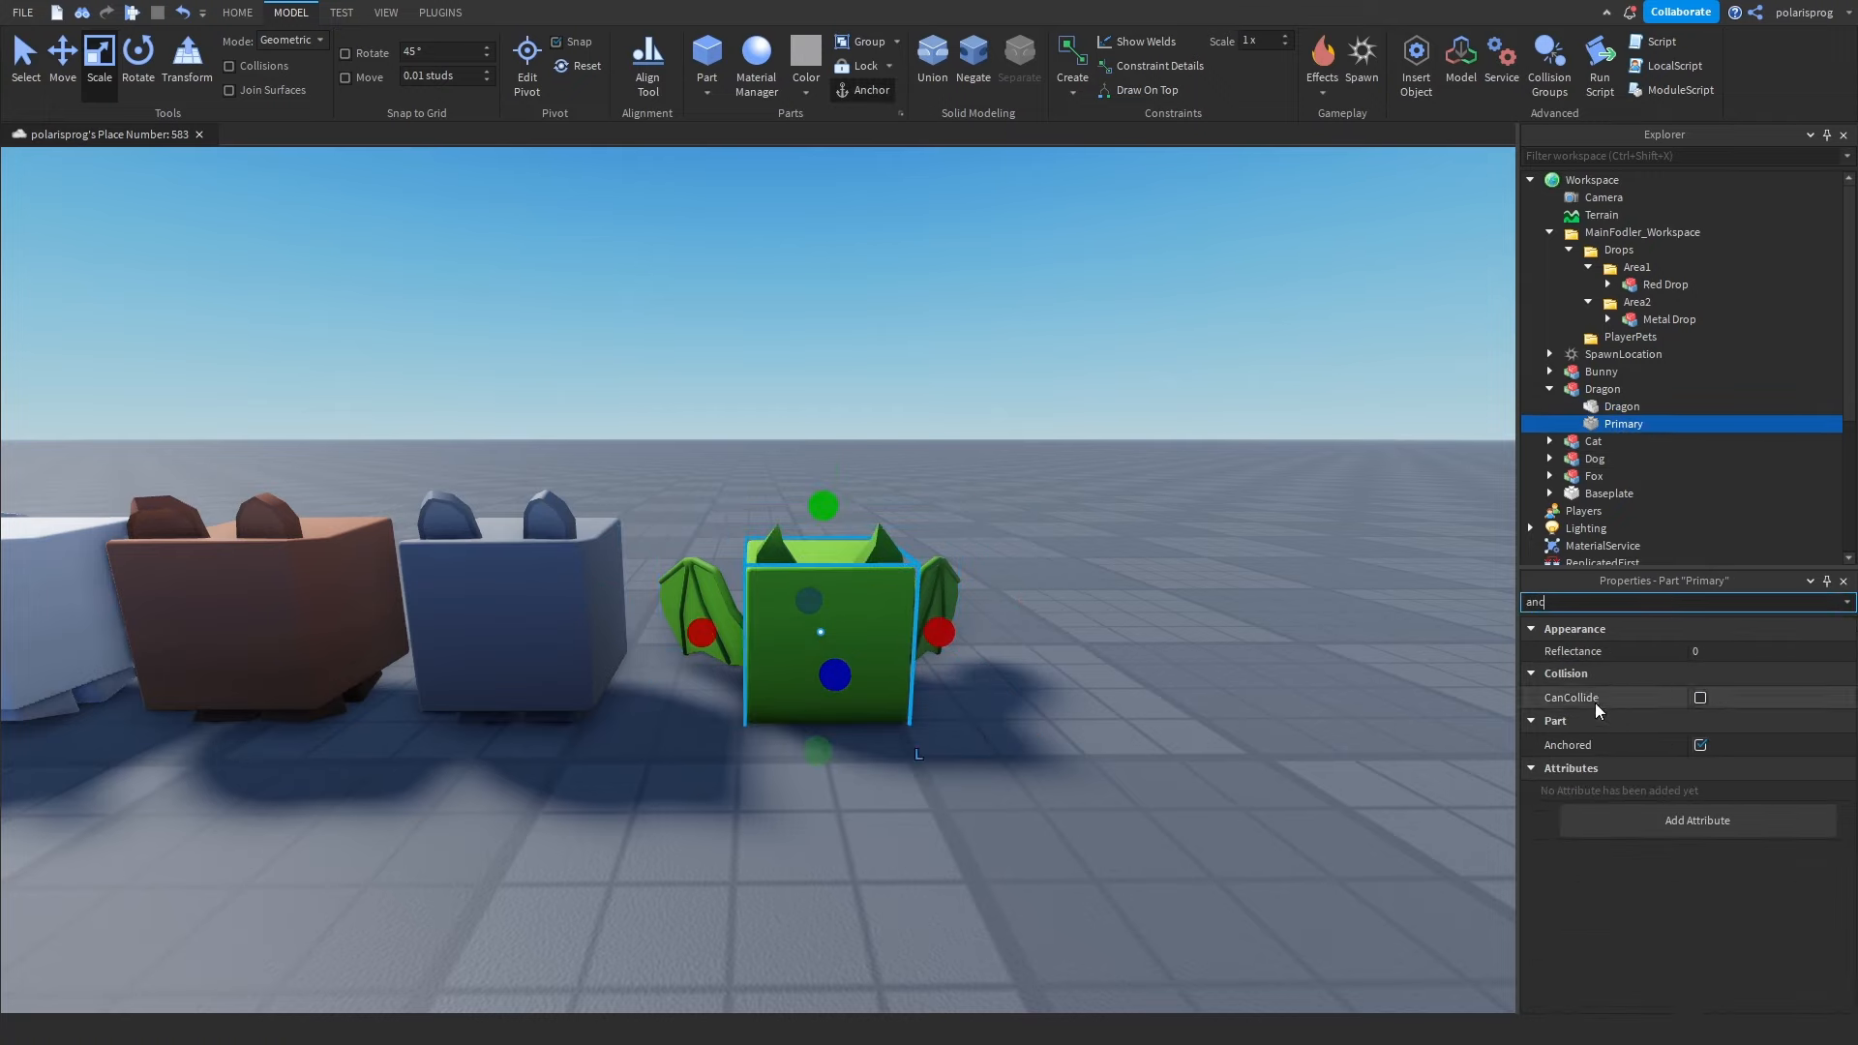
pyautogui.click(1616, 406)
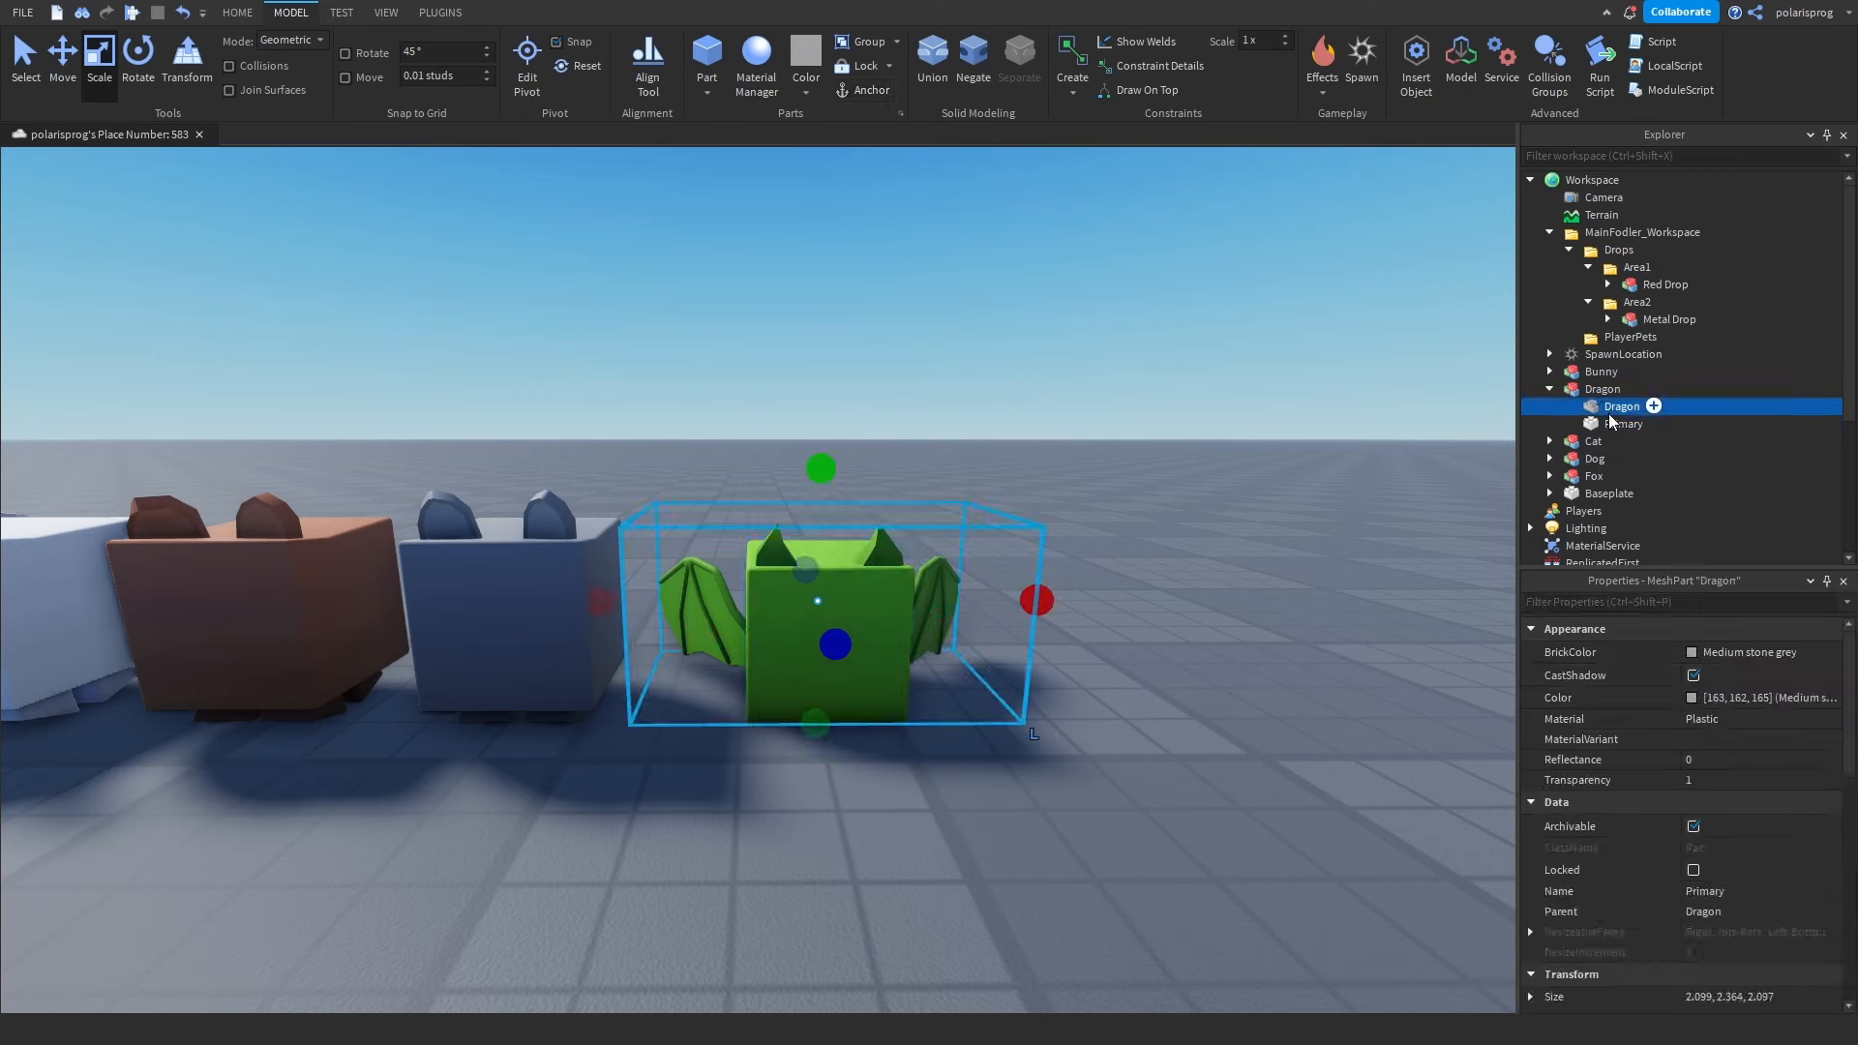
# Add a WeldConstraint to the Primary part with Part0 set to Primary and Part1 set to the Dragon mesh.
pyautogui.click(1622, 426)
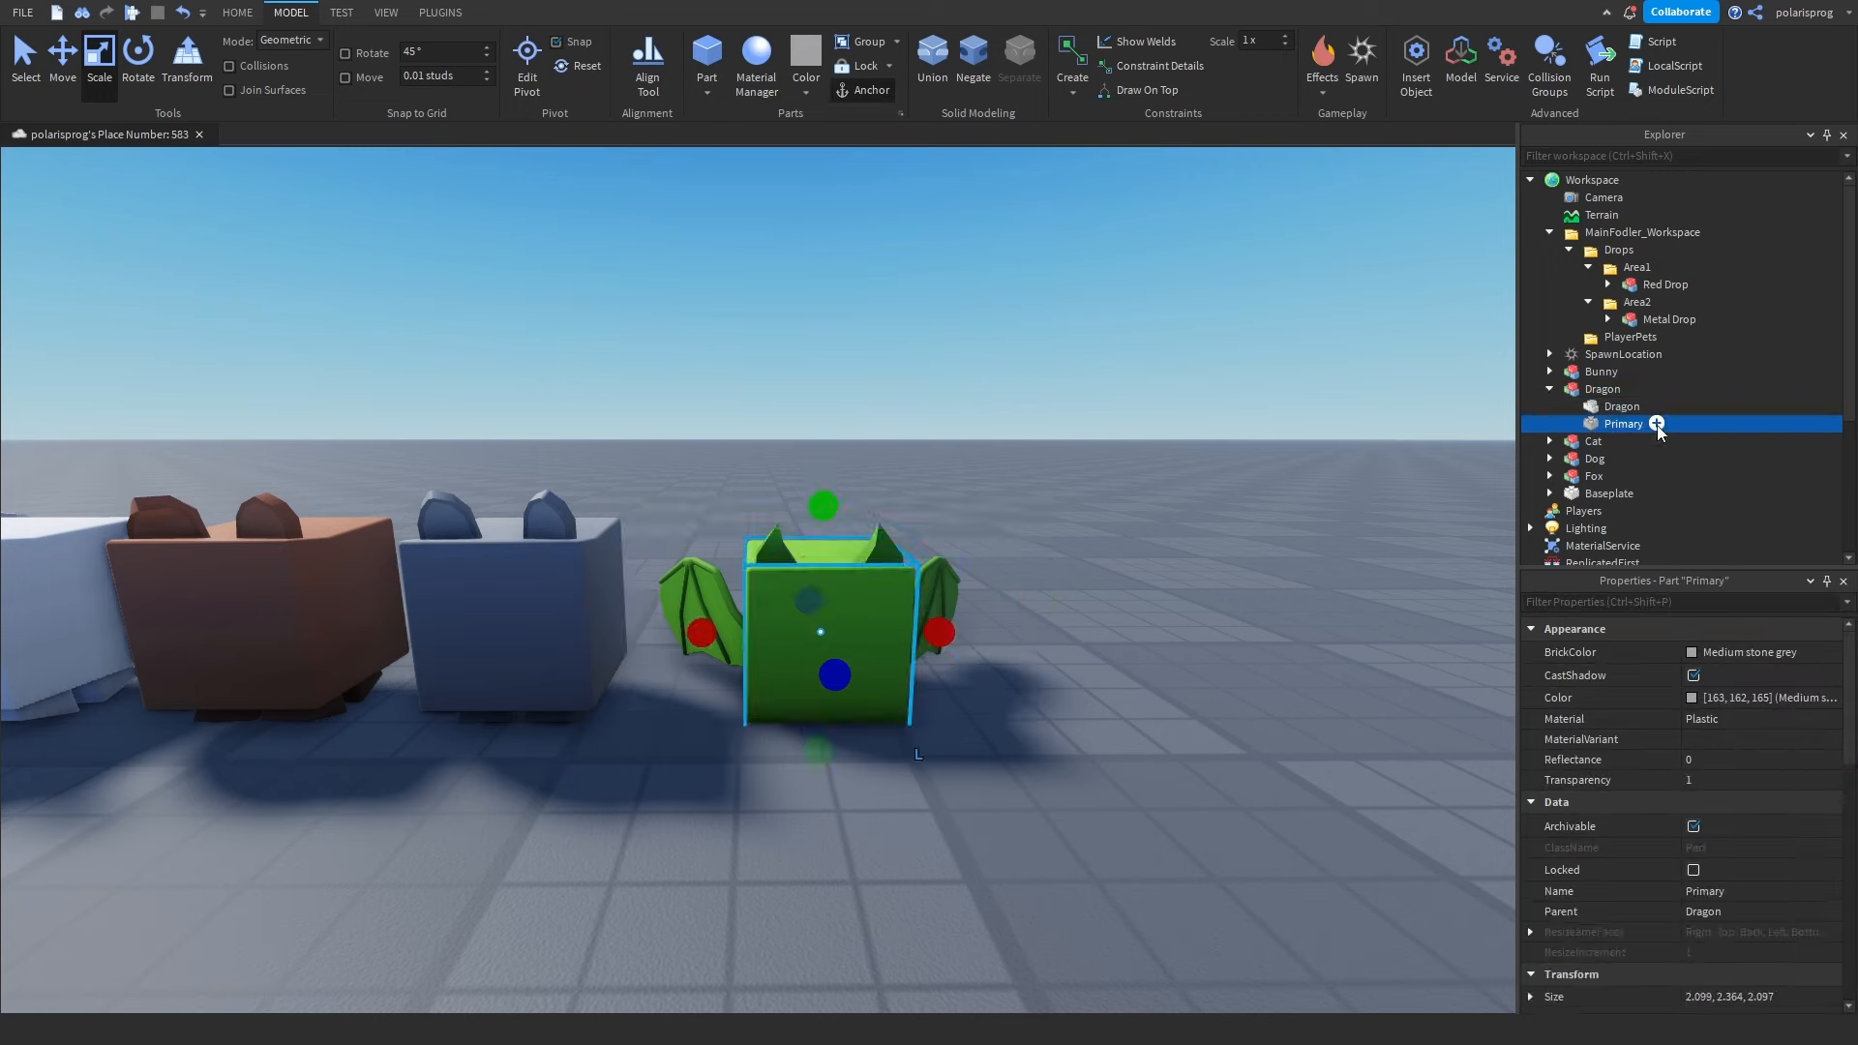
pyautogui.hotkey('ctrl', 'shift', 'v')
pyautogui.click(1635, 443)
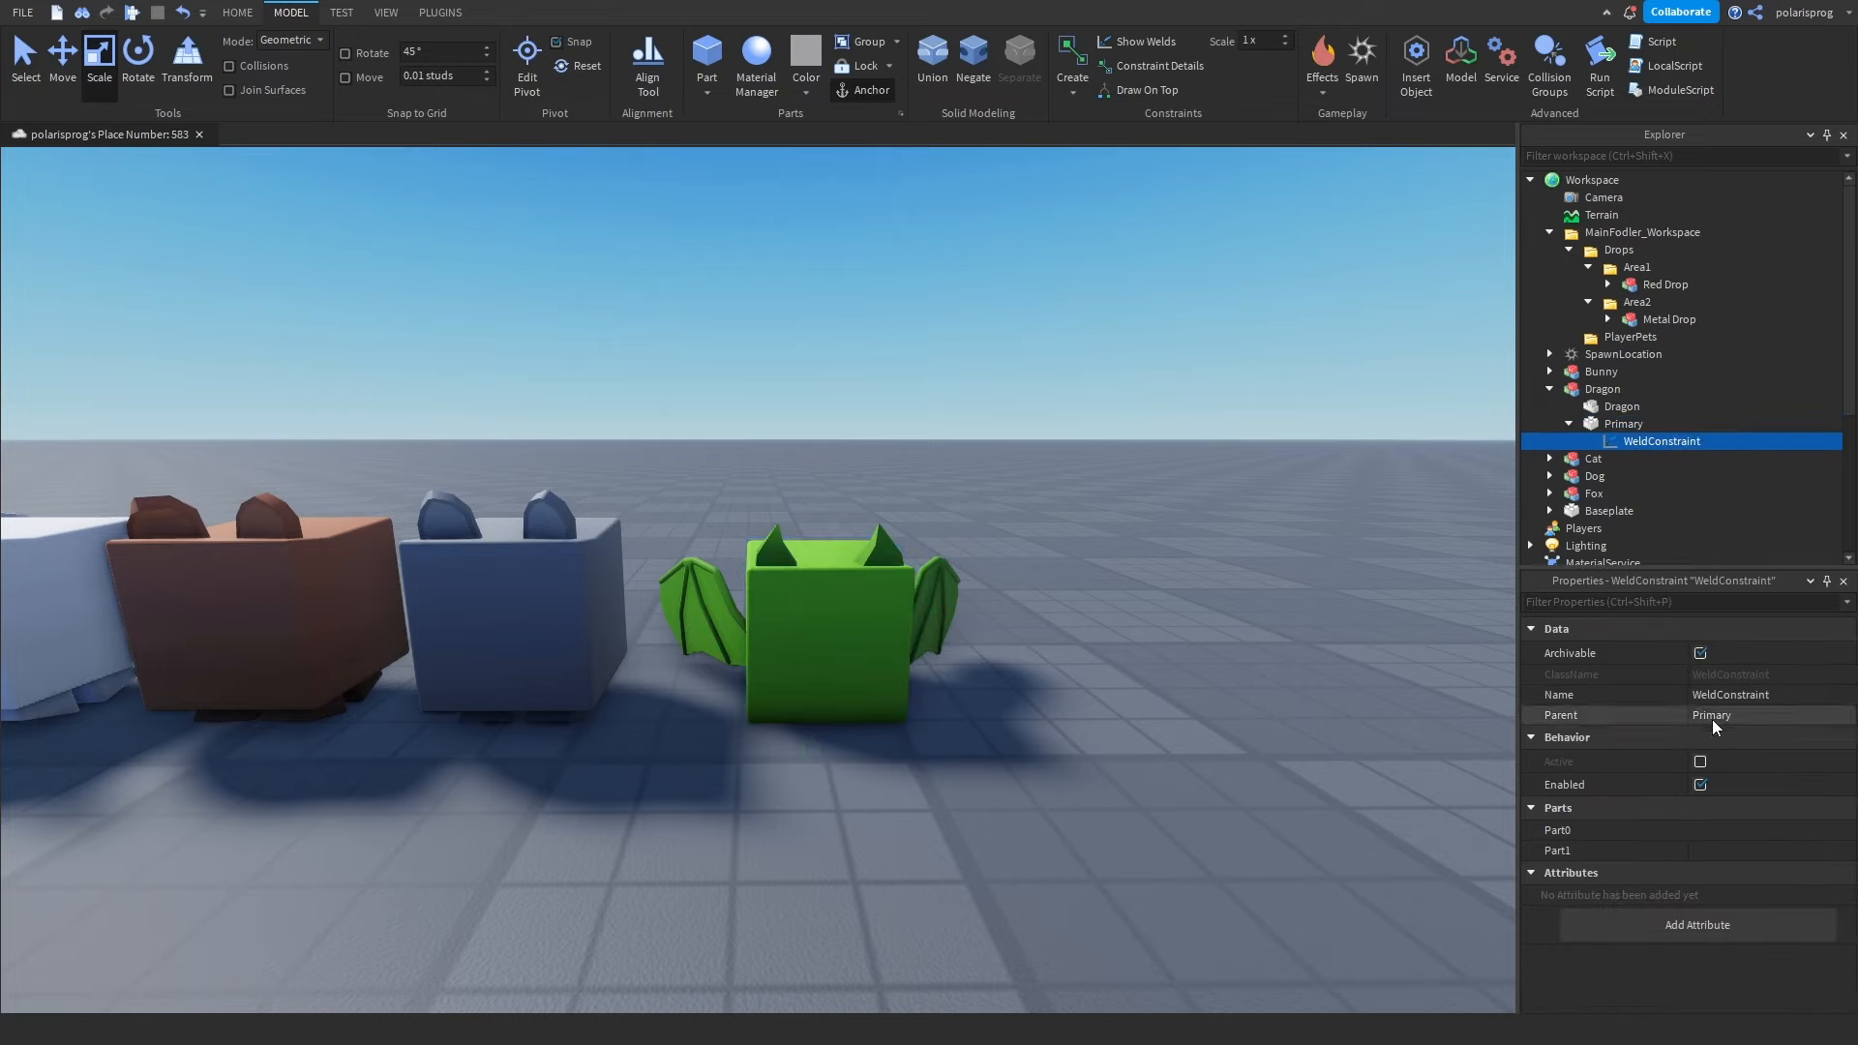
pyautogui.click(1731, 837)
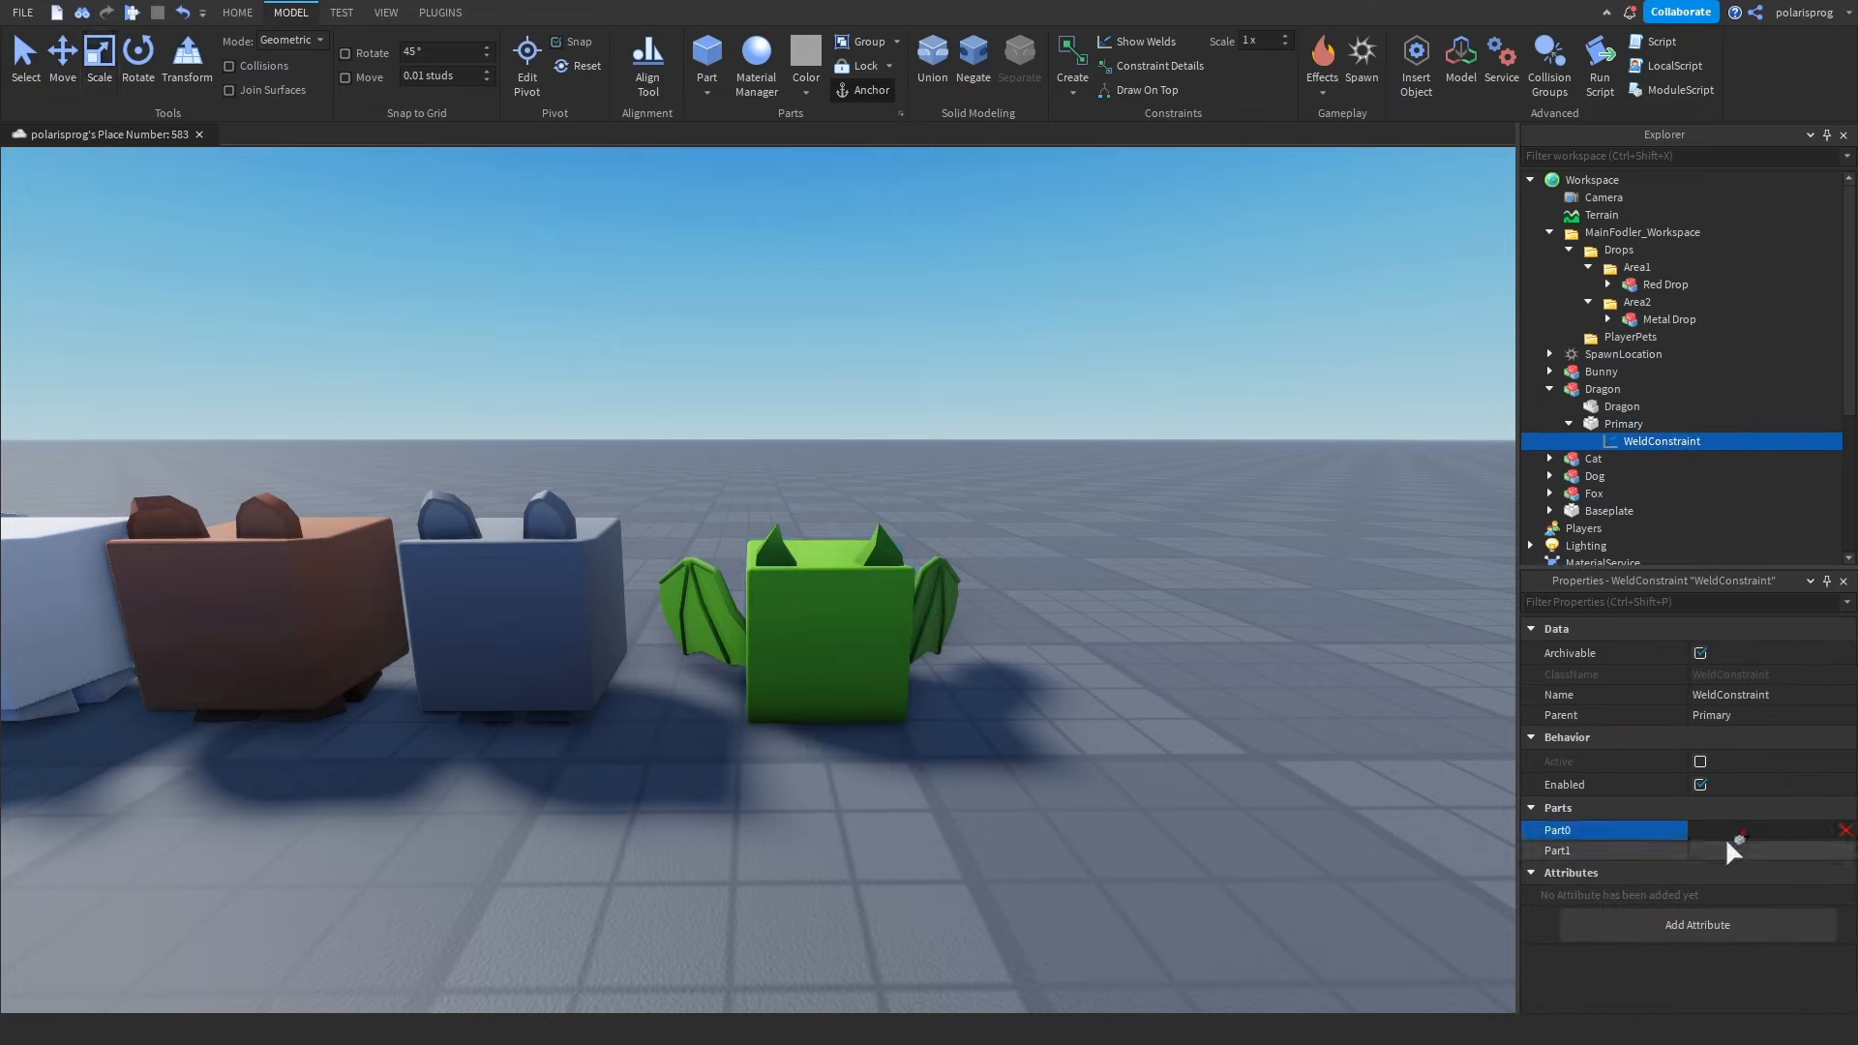
pyautogui.click(1629, 426)
pyautogui.click(1733, 851)
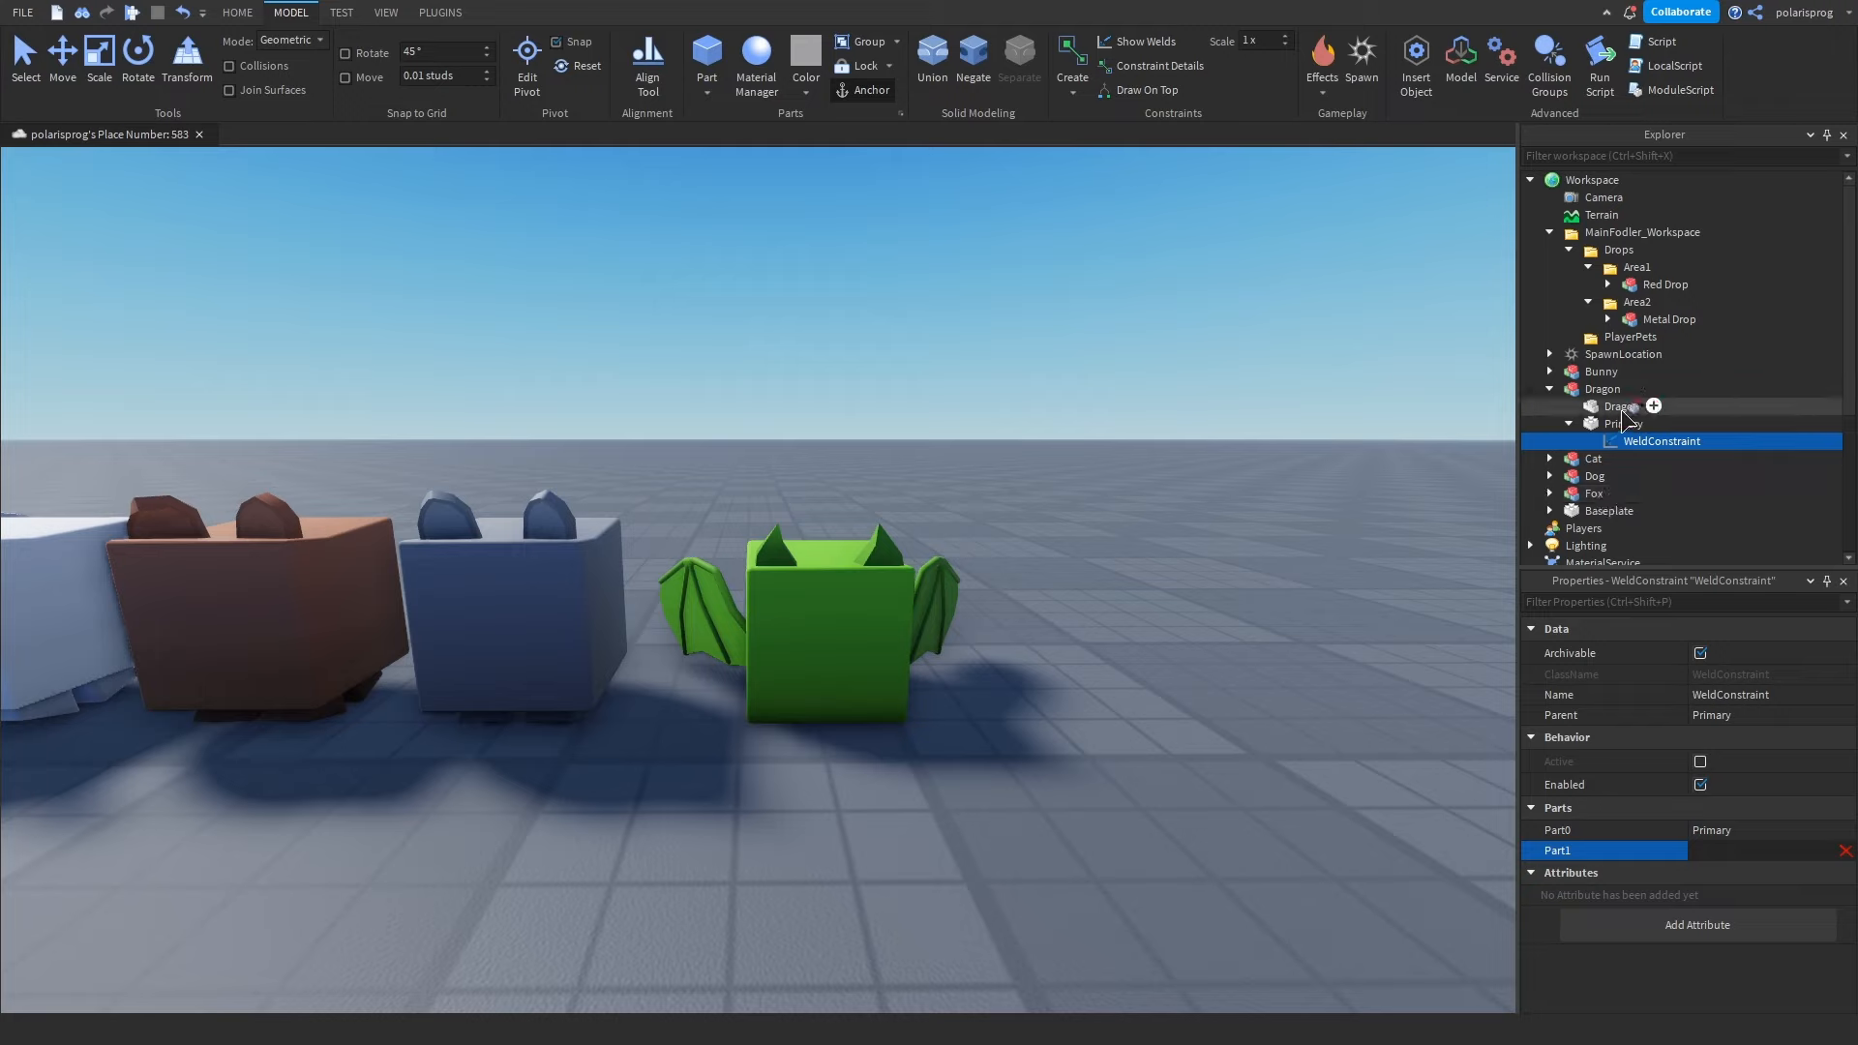
pyautogui.click(1622, 408)
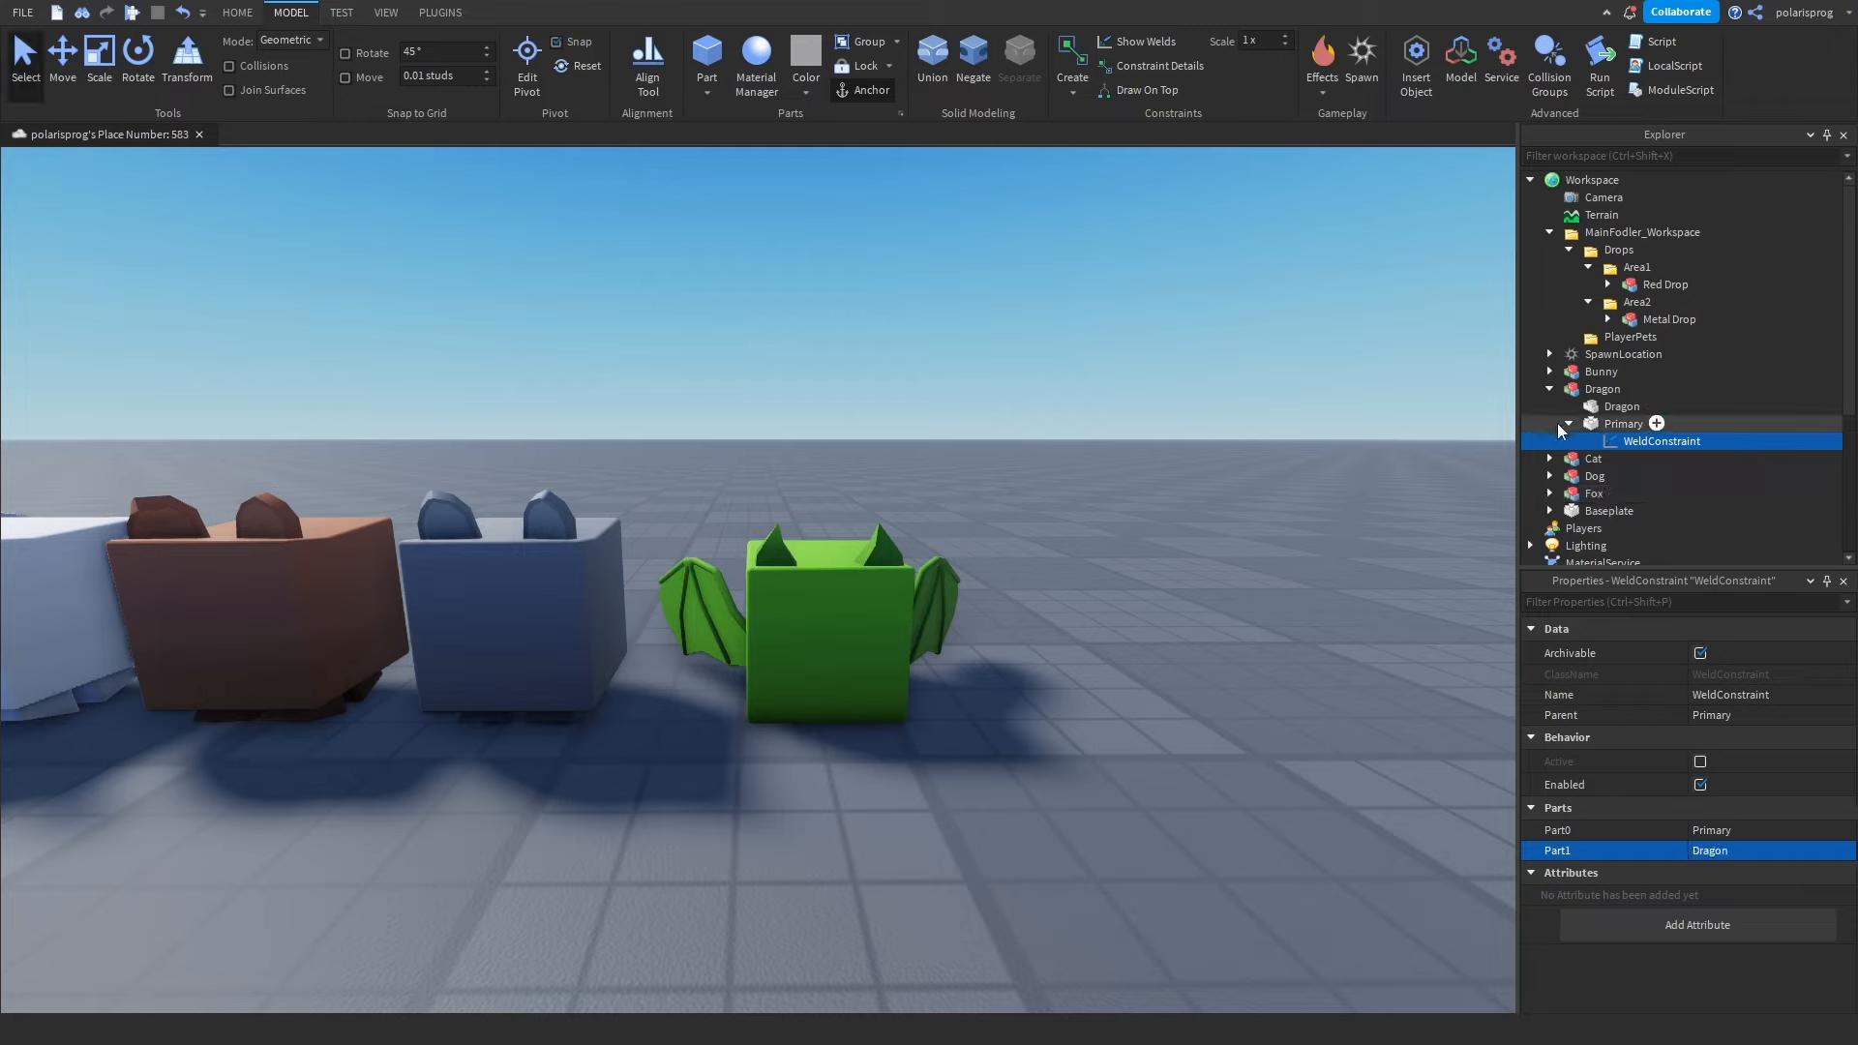
# Duplicate the WeldConstraint under Primary with the Dragon mesh as its Part1, and delete the copy.
pyautogui.hotkey('ctrl', 'd')
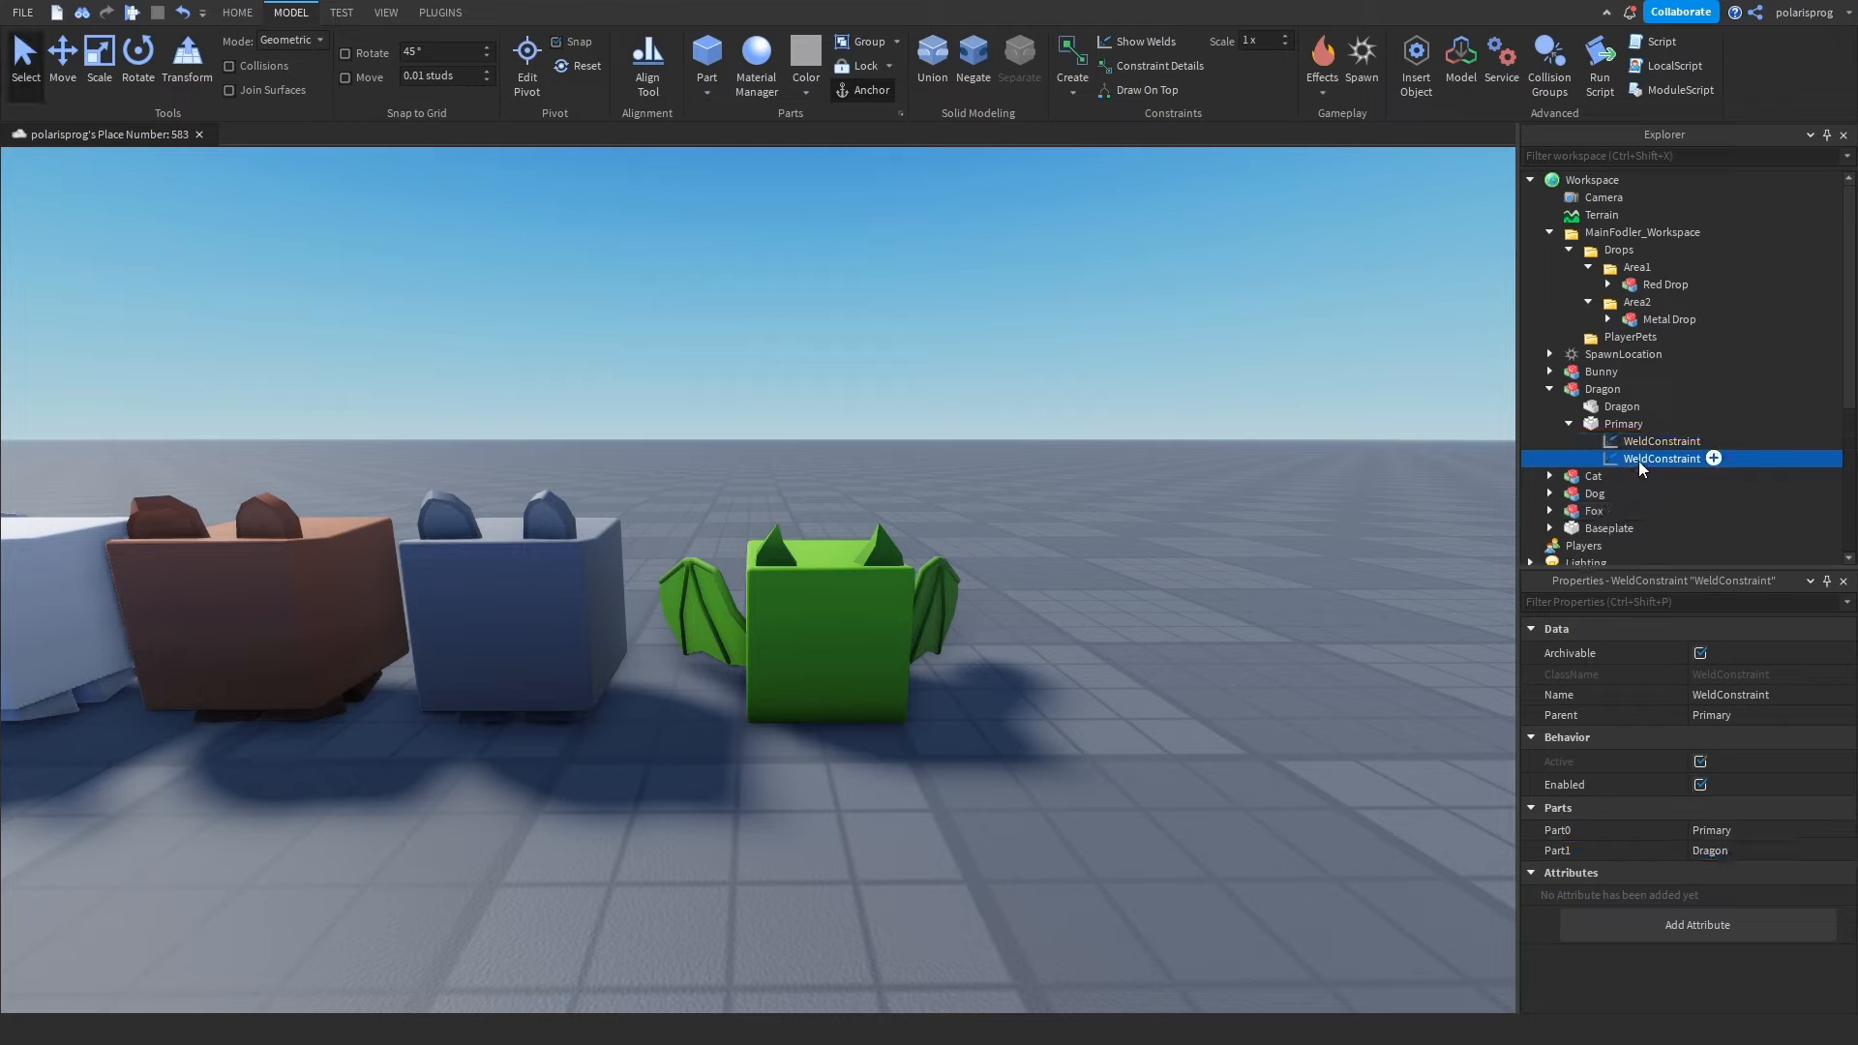
pyautogui.click(1721, 856)
pyautogui.click(1633, 408)
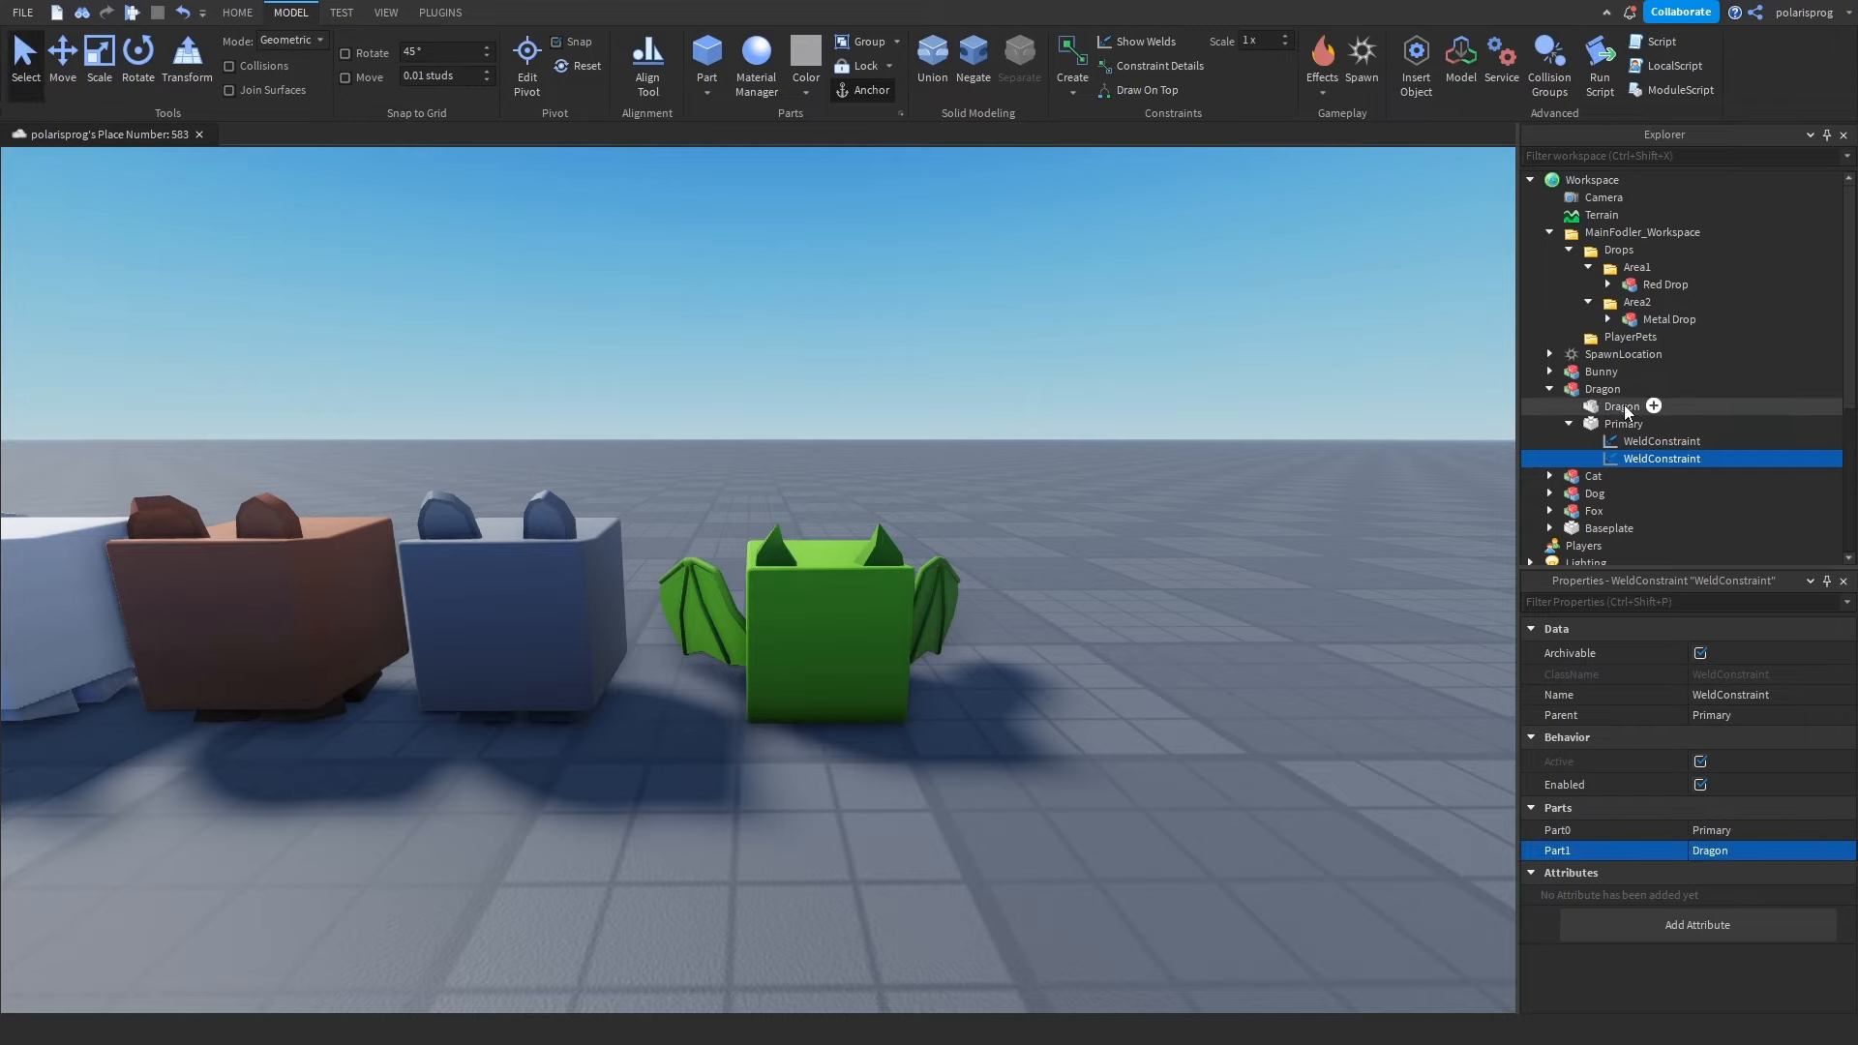
pyautogui.moveTo(1104, 504); pyautogui.dragTo(1104, 510, button='right')
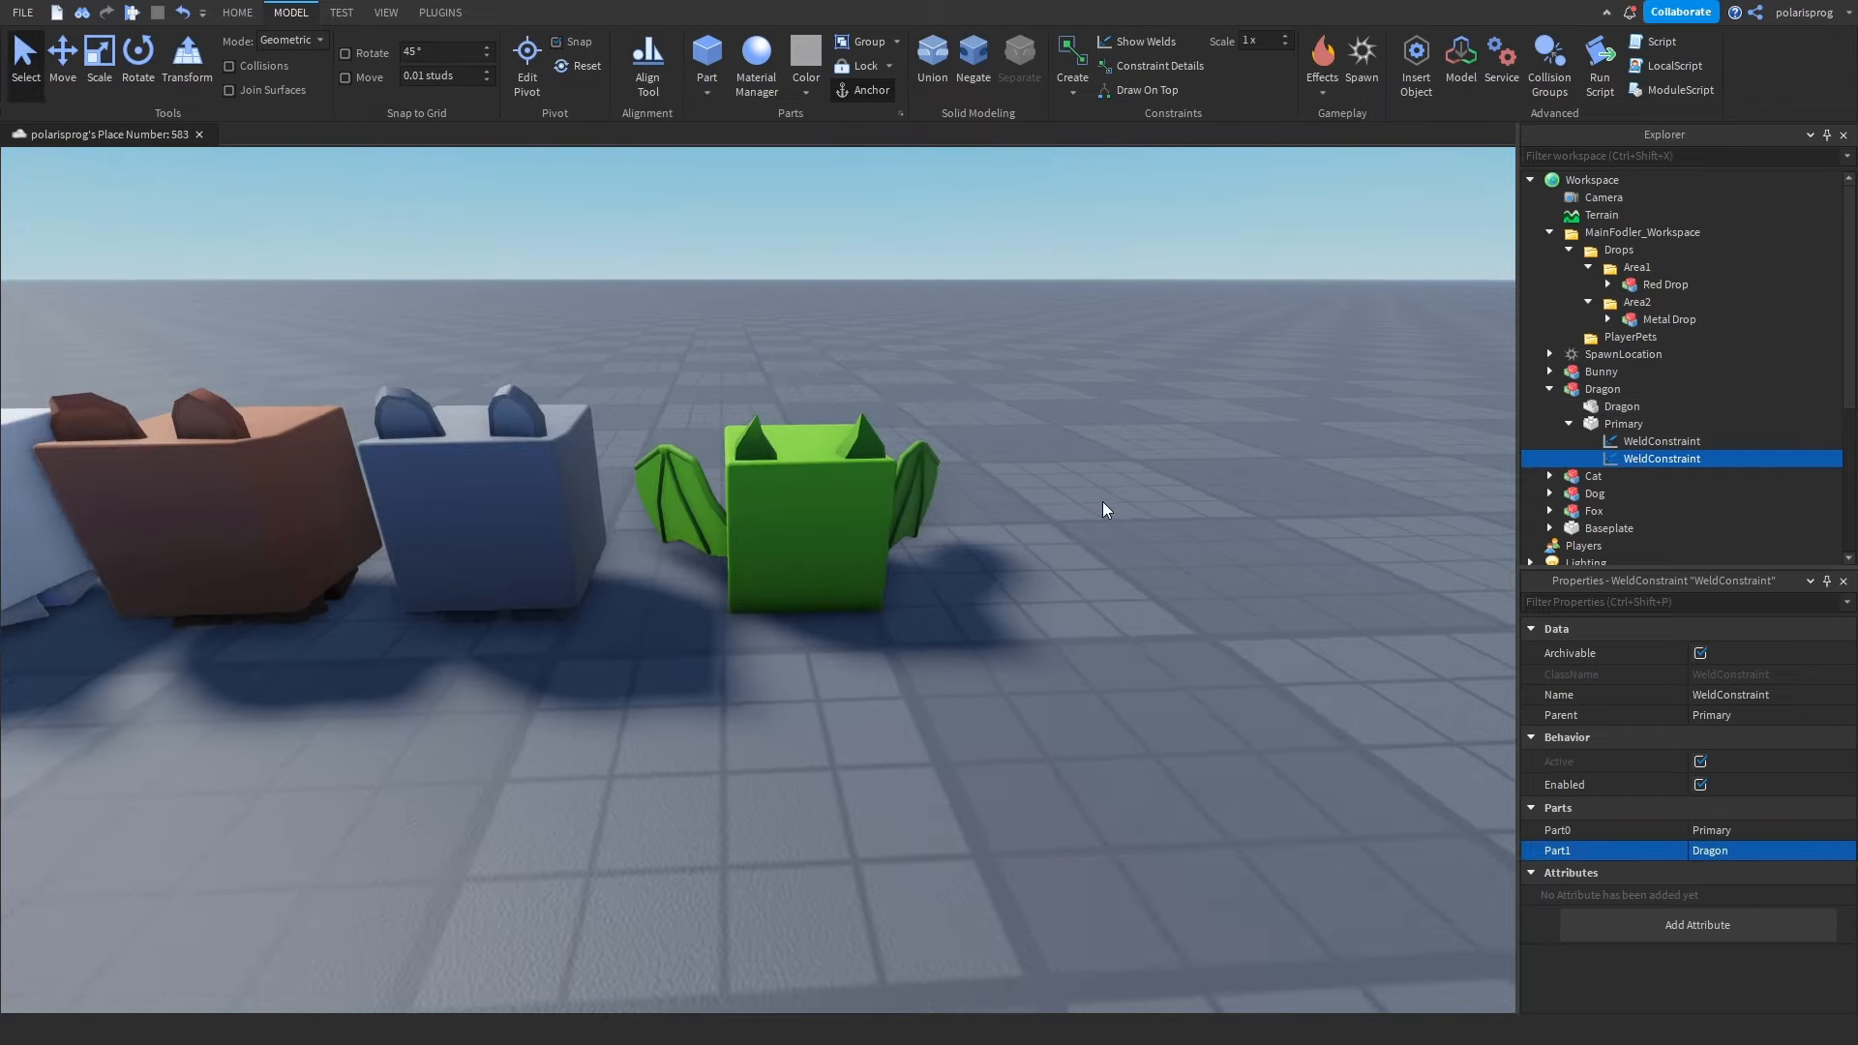
pyautogui.press('Delete')
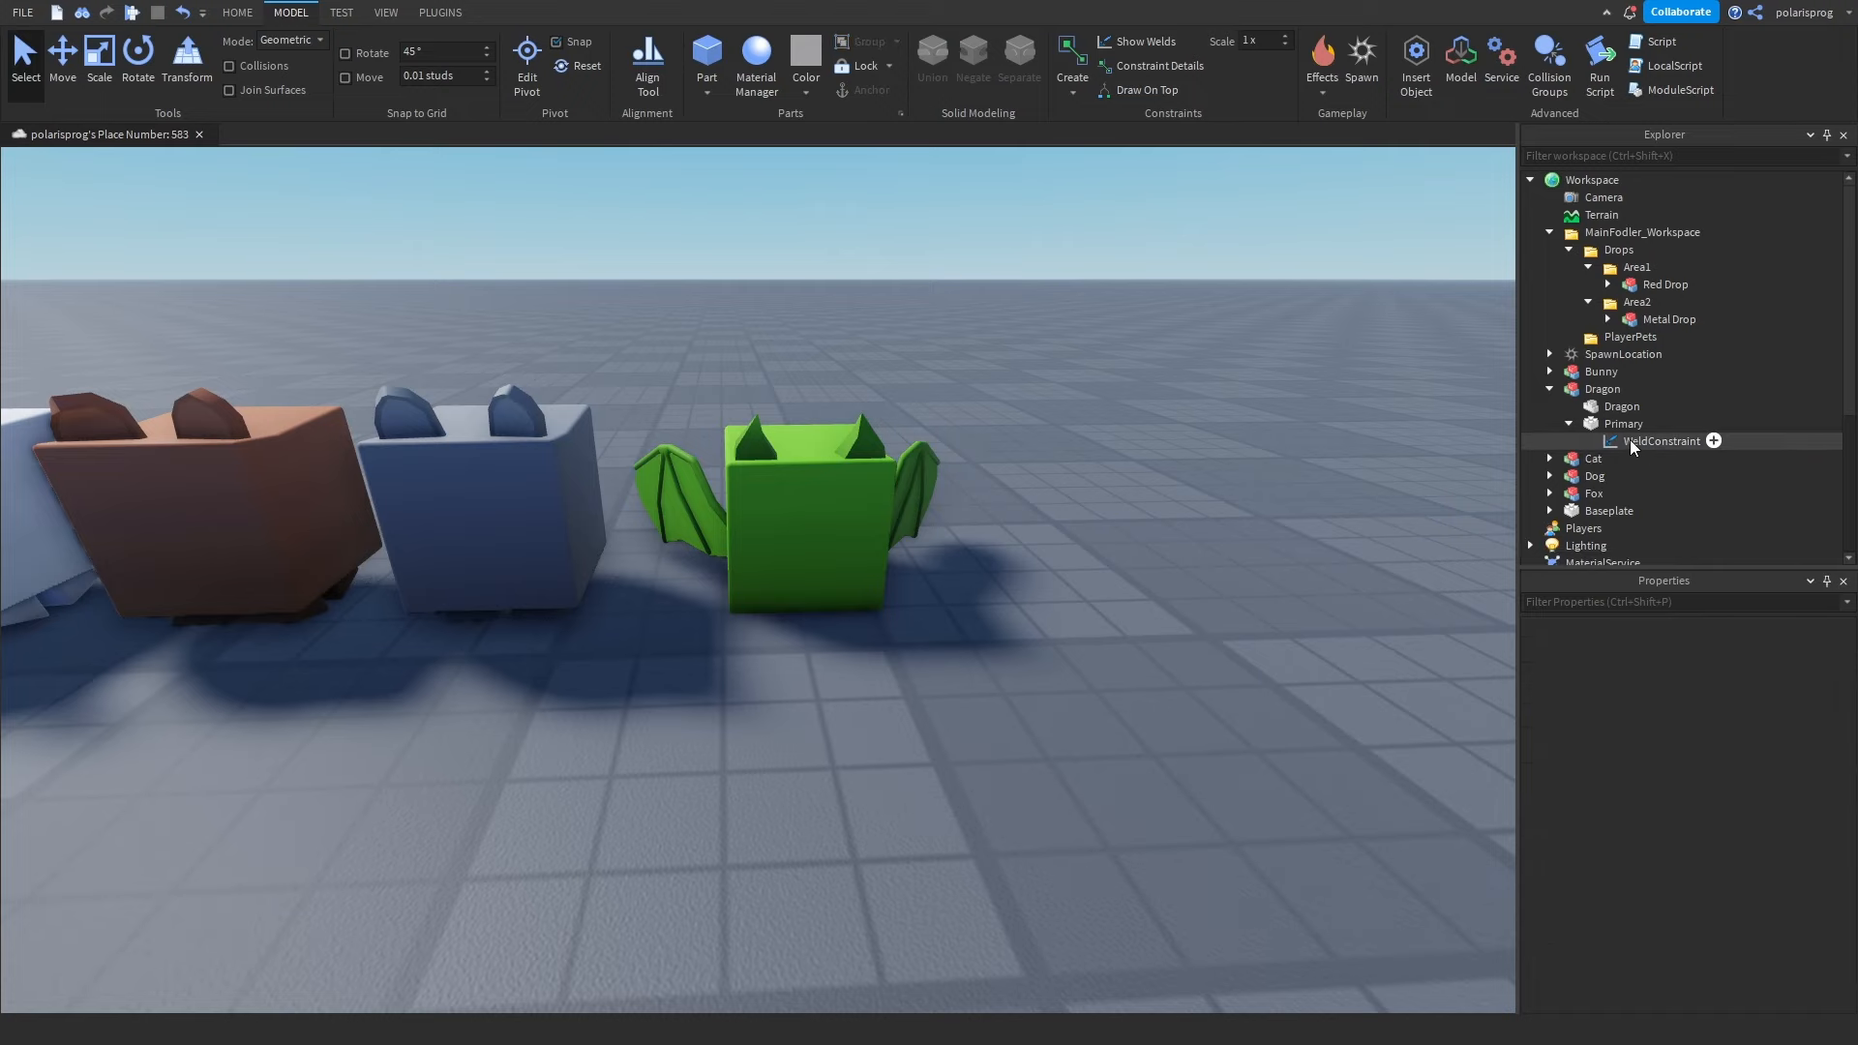
# Set the Dragon model's PrimaryPart to the Primary part.
pyautogui.moveTo(1424, 464); pyautogui.dragTo(1427, 458, button='right')
pyautogui.click(1541, 391)
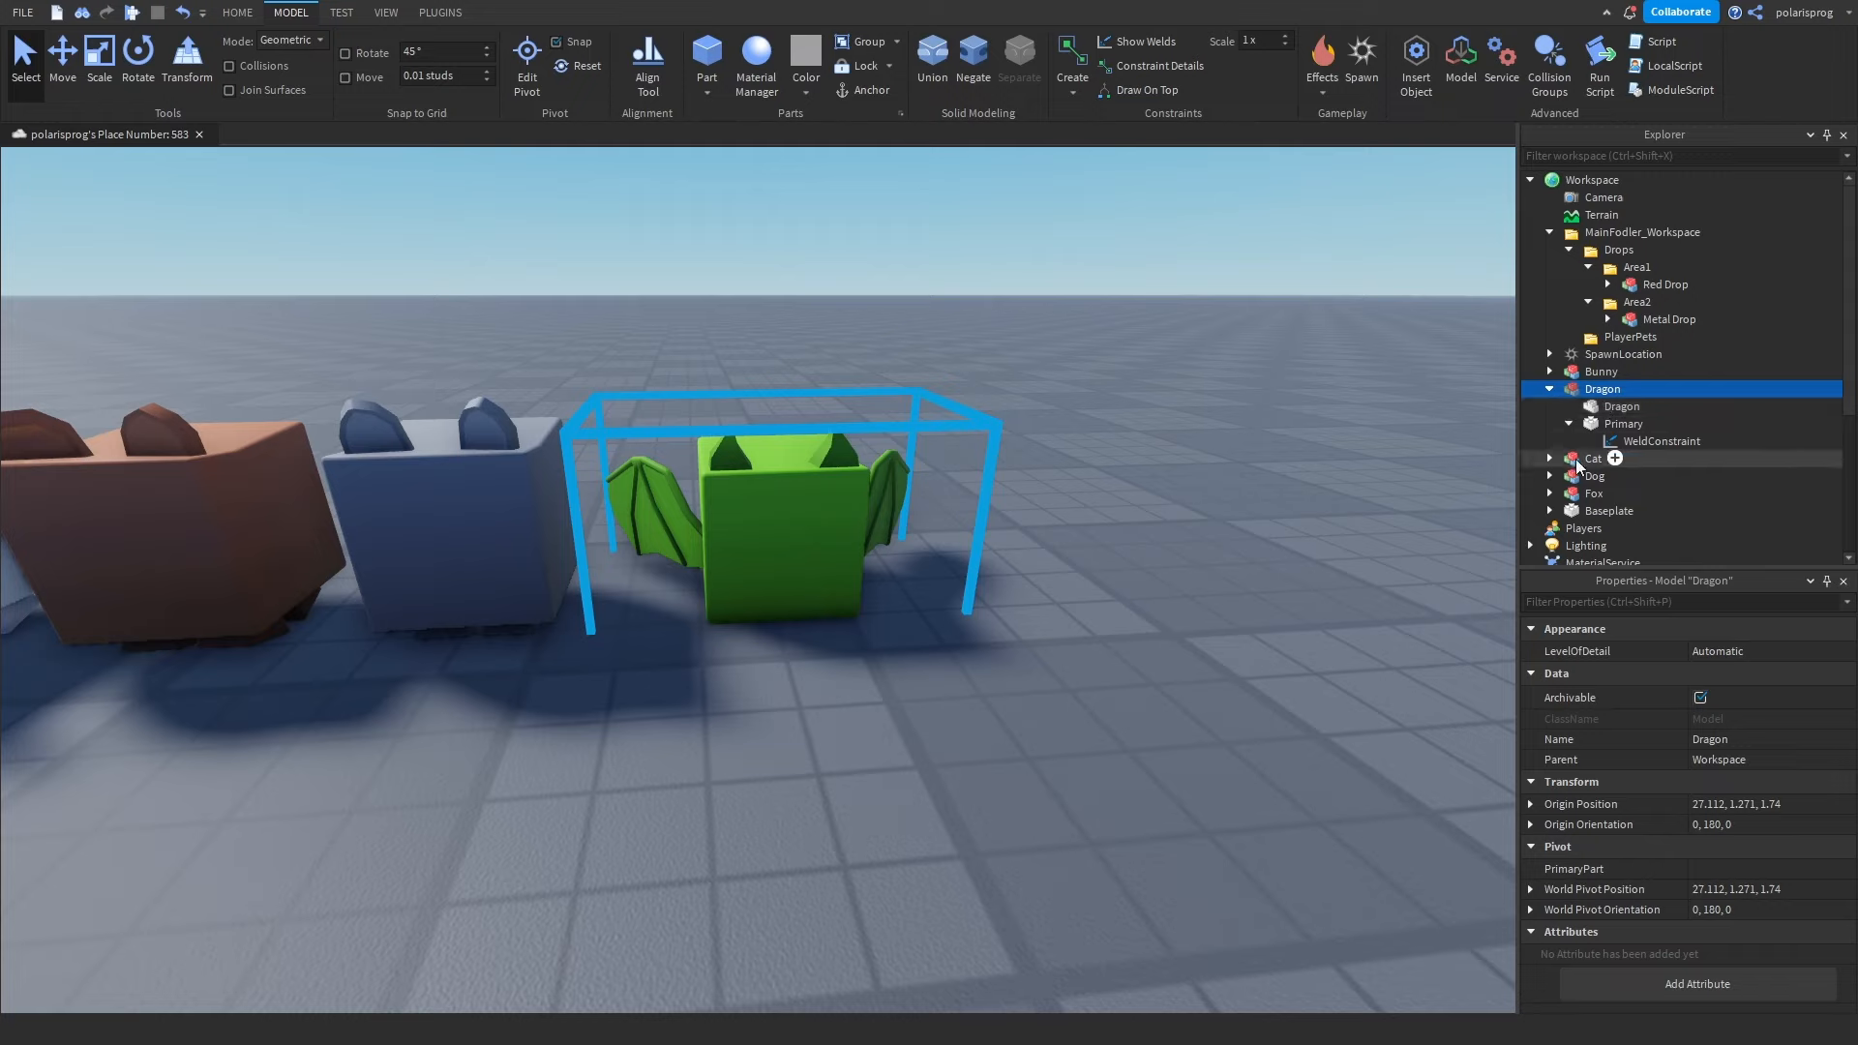
pyautogui.click(1706, 871)
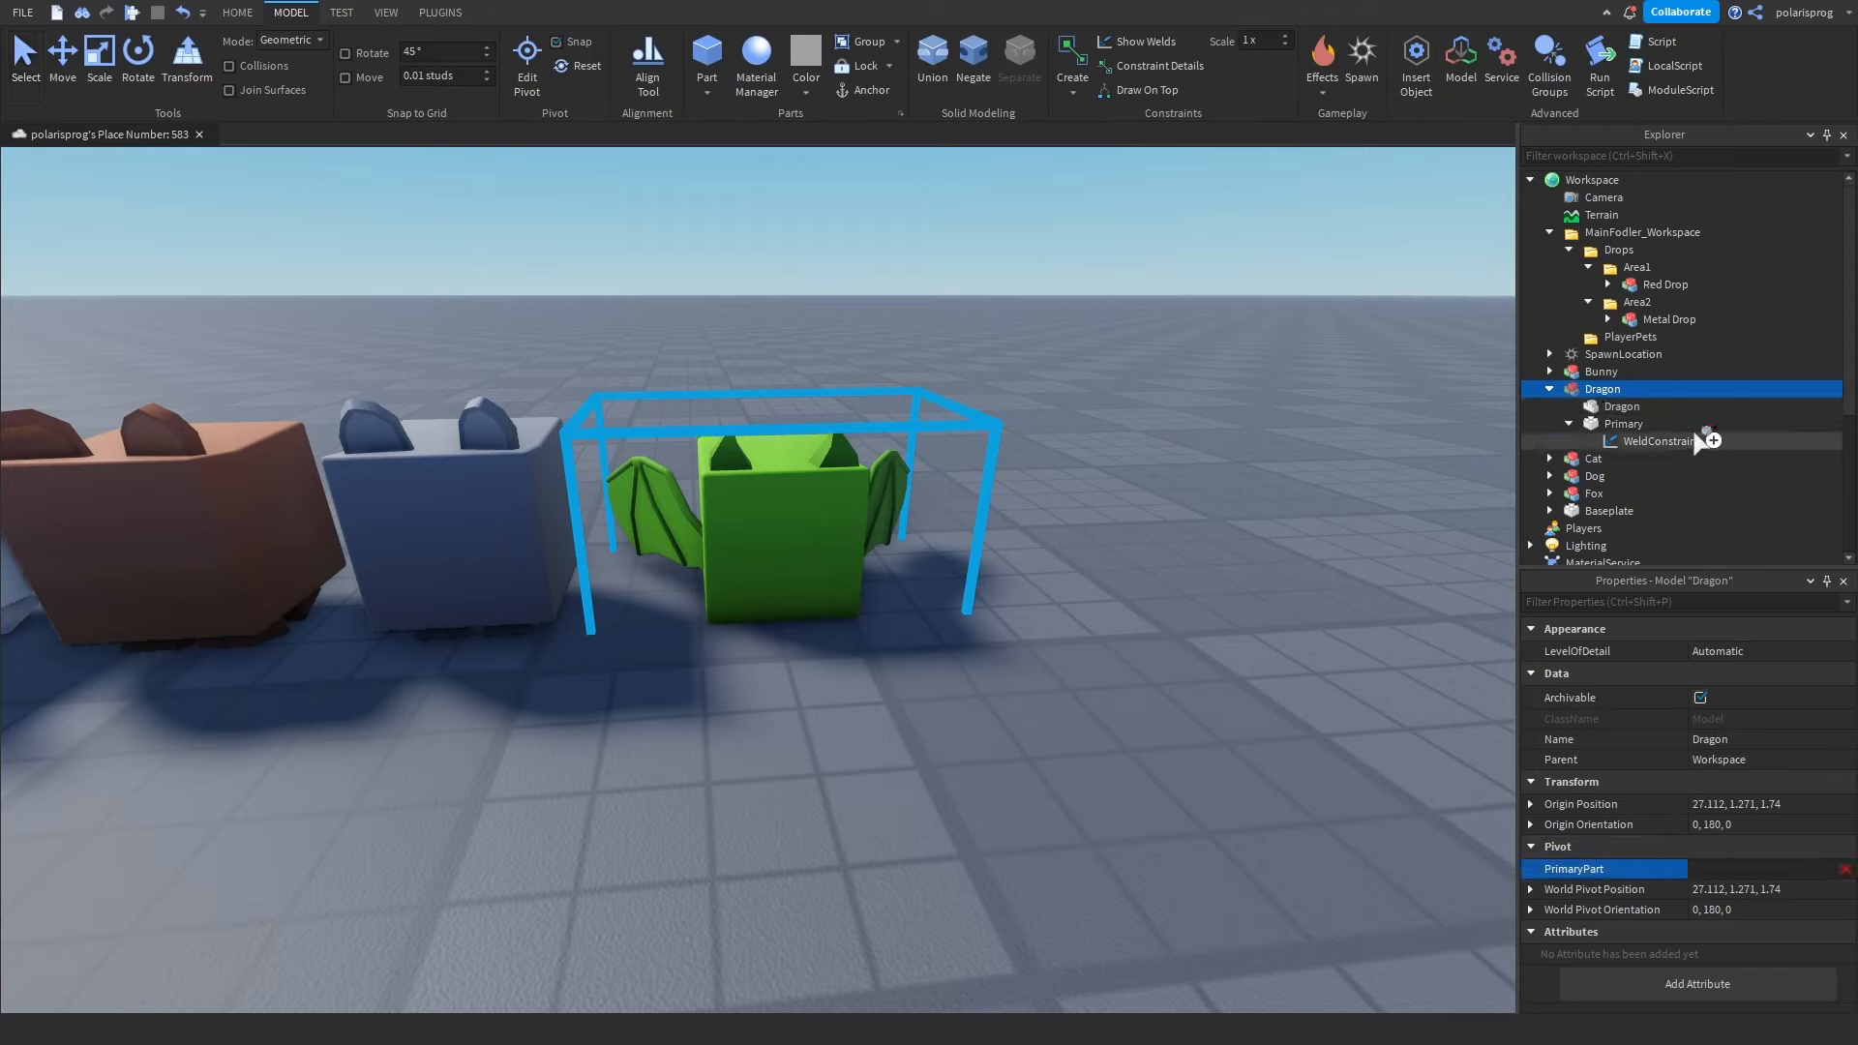
pyautogui.click(1611, 426)
pyautogui.click(1244, 496)
pyautogui.moveTo(1245, 495); pyautogui.dragTo(1250, 489, button='right')
pyautogui.press('a')
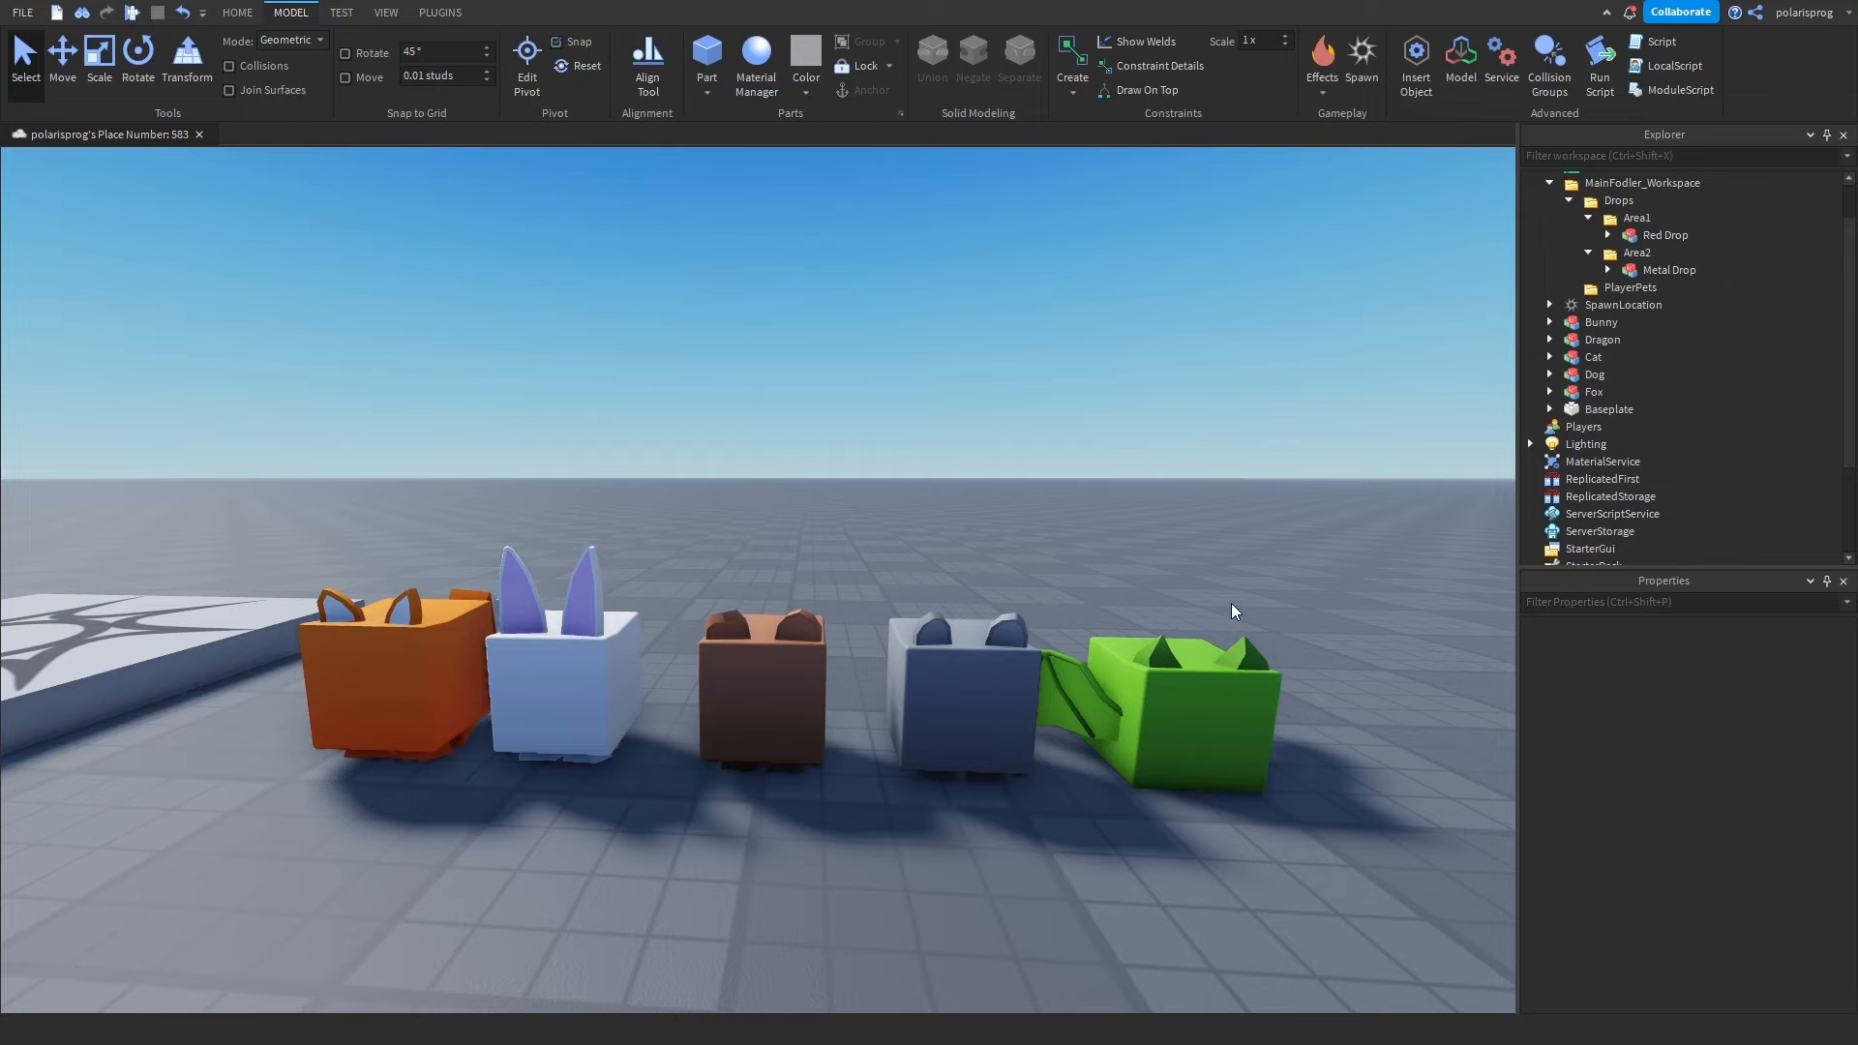
# Add a StringValue to the Cat model and name it Walks.
pyautogui.moveTo(1234, 610); pyautogui.dragTo(1232, 610, button='right')
pyautogui.click(1098, 627)
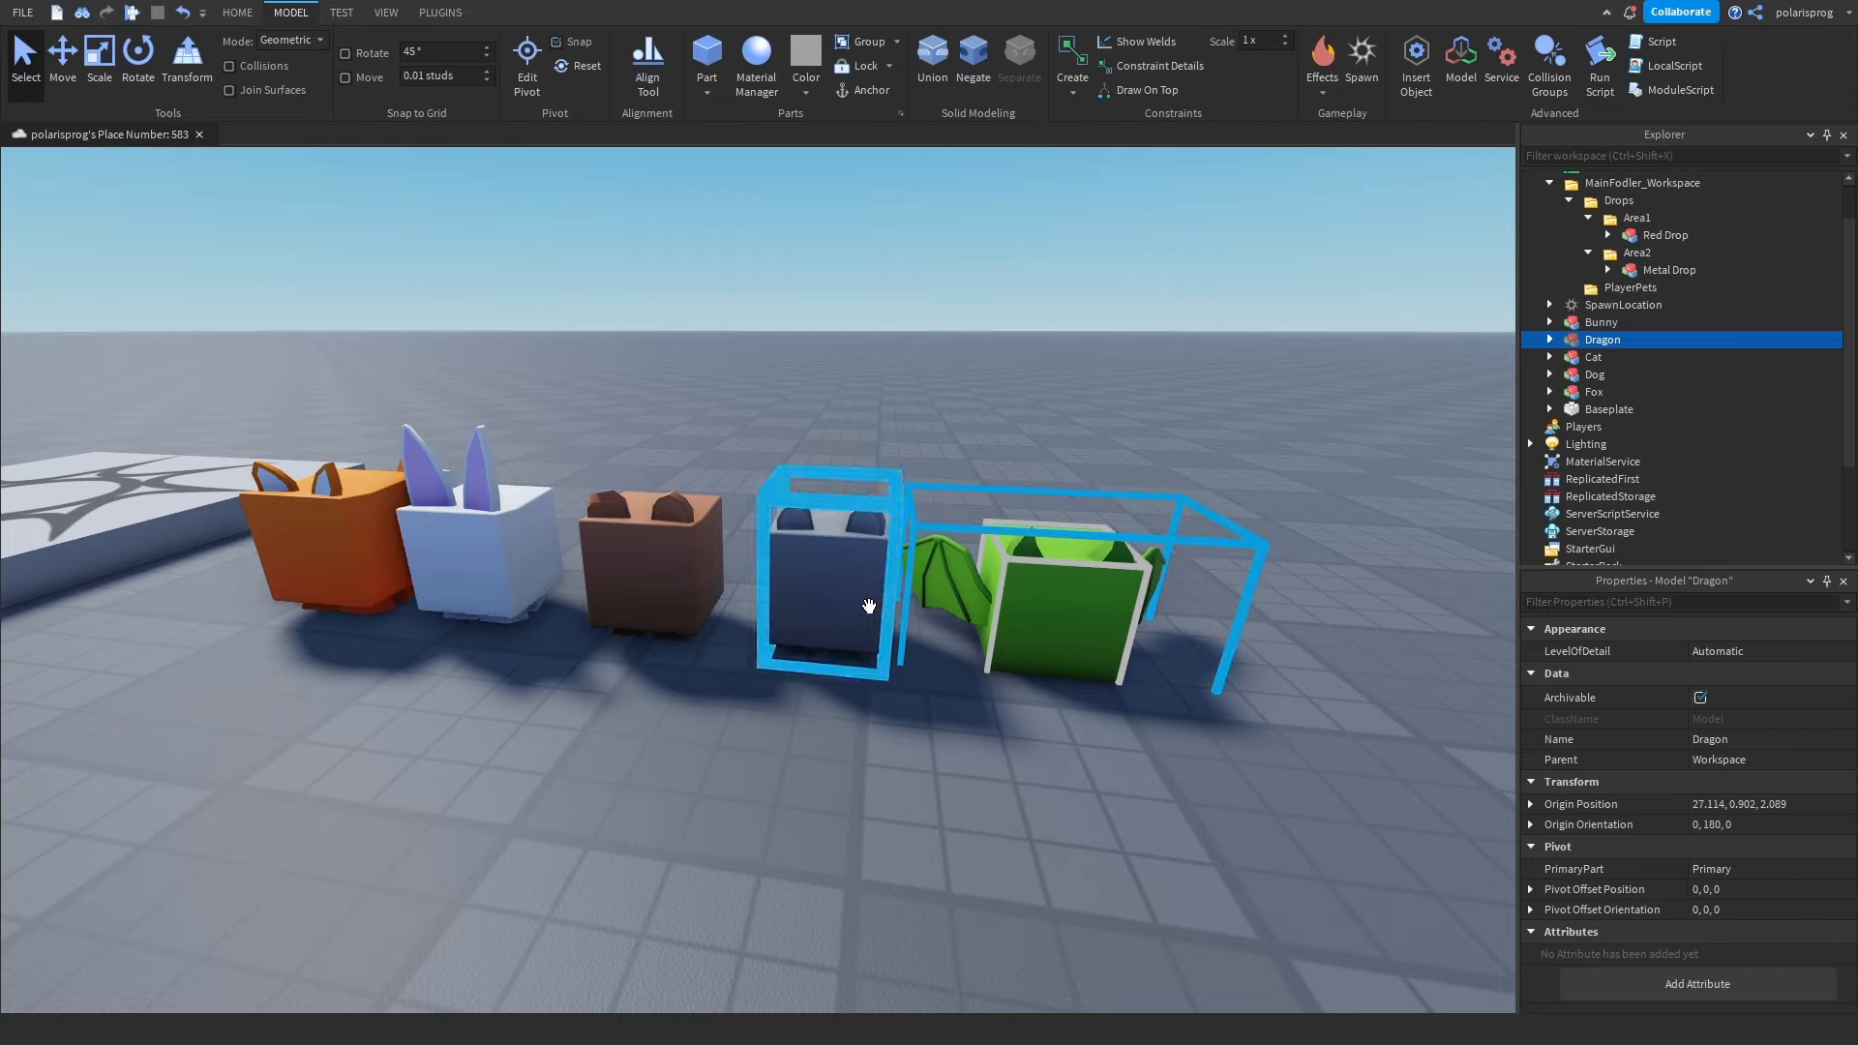
pyautogui.click(869, 607)
pyautogui.moveTo(1283, 426); pyautogui.dragTo(1283, 410, button='right')
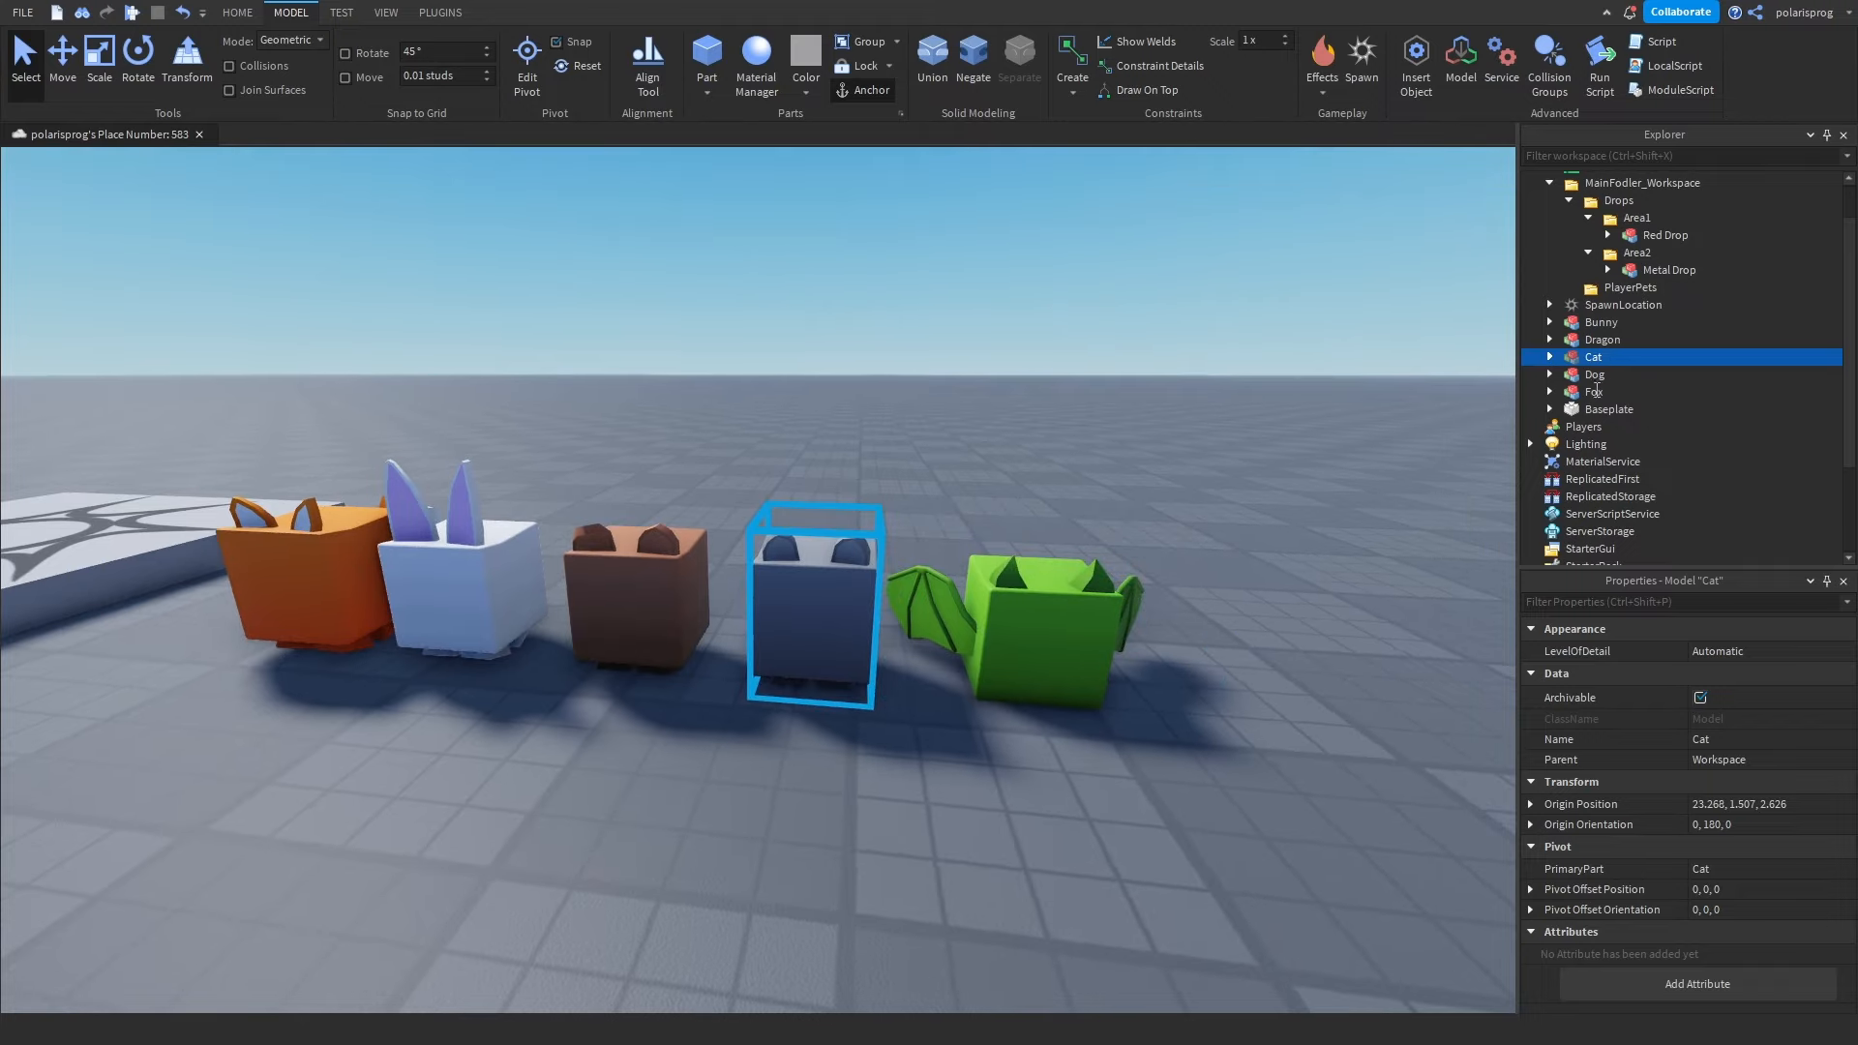
pyautogui.click(1549, 357)
pyautogui.click(1614, 375)
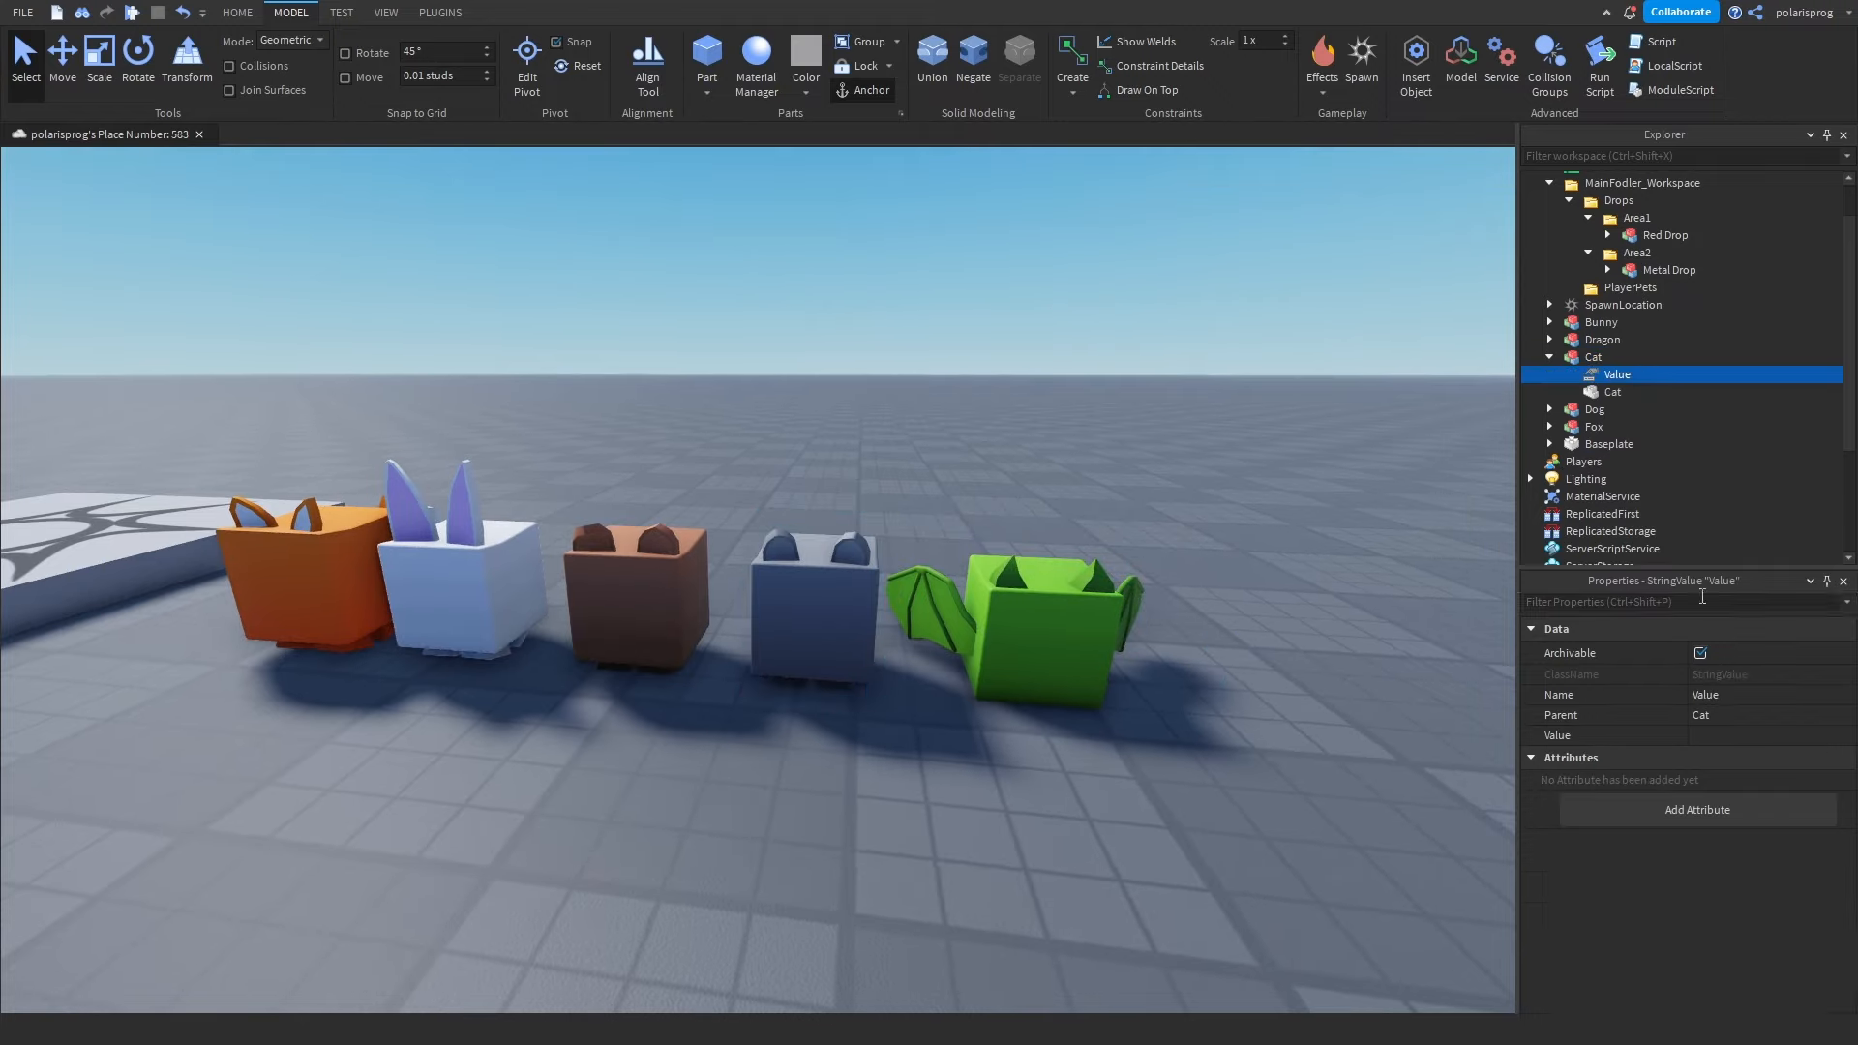
pyautogui.click(1733, 694)
pyautogui.write('Walks')
pyautogui.press('Return')
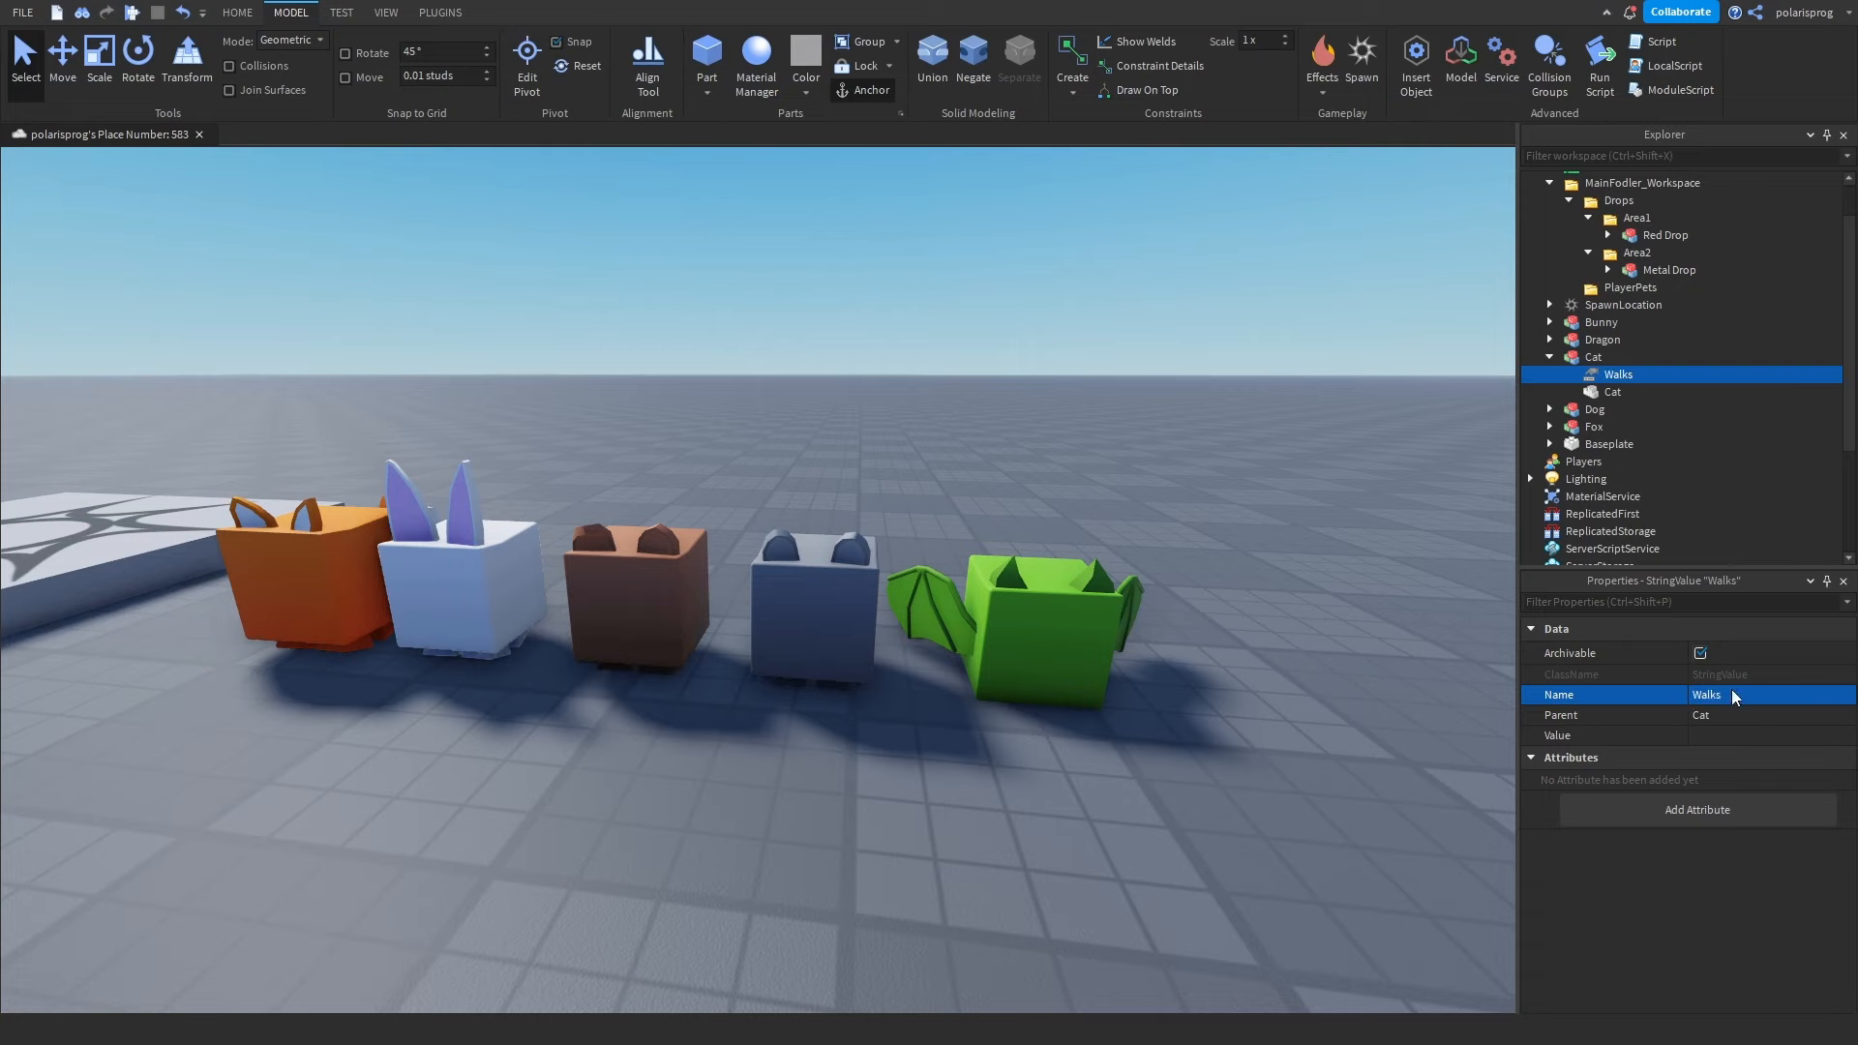
# Copy the Walks value from the Cat model into the Dog model.
pyautogui.moveTo(1306, 726); pyautogui.dragTo(1266, 715, button='right')
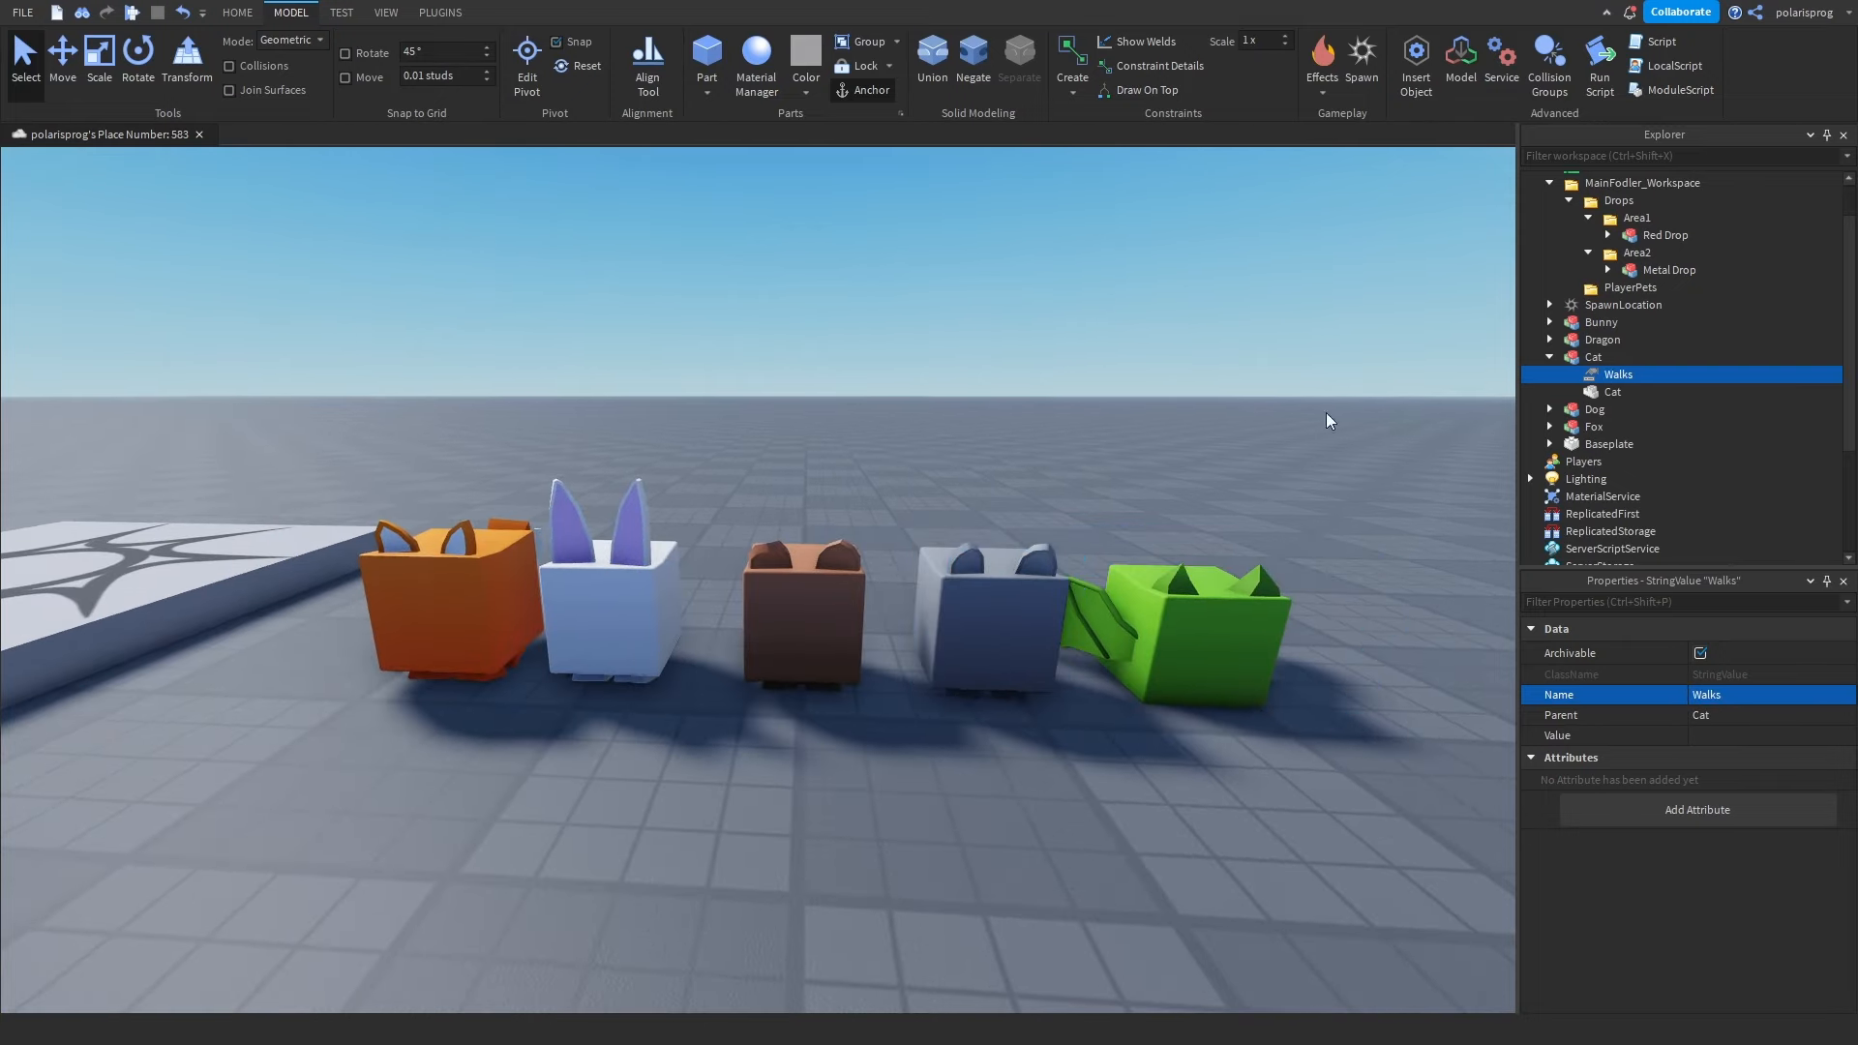
pyautogui.click(834, 652)
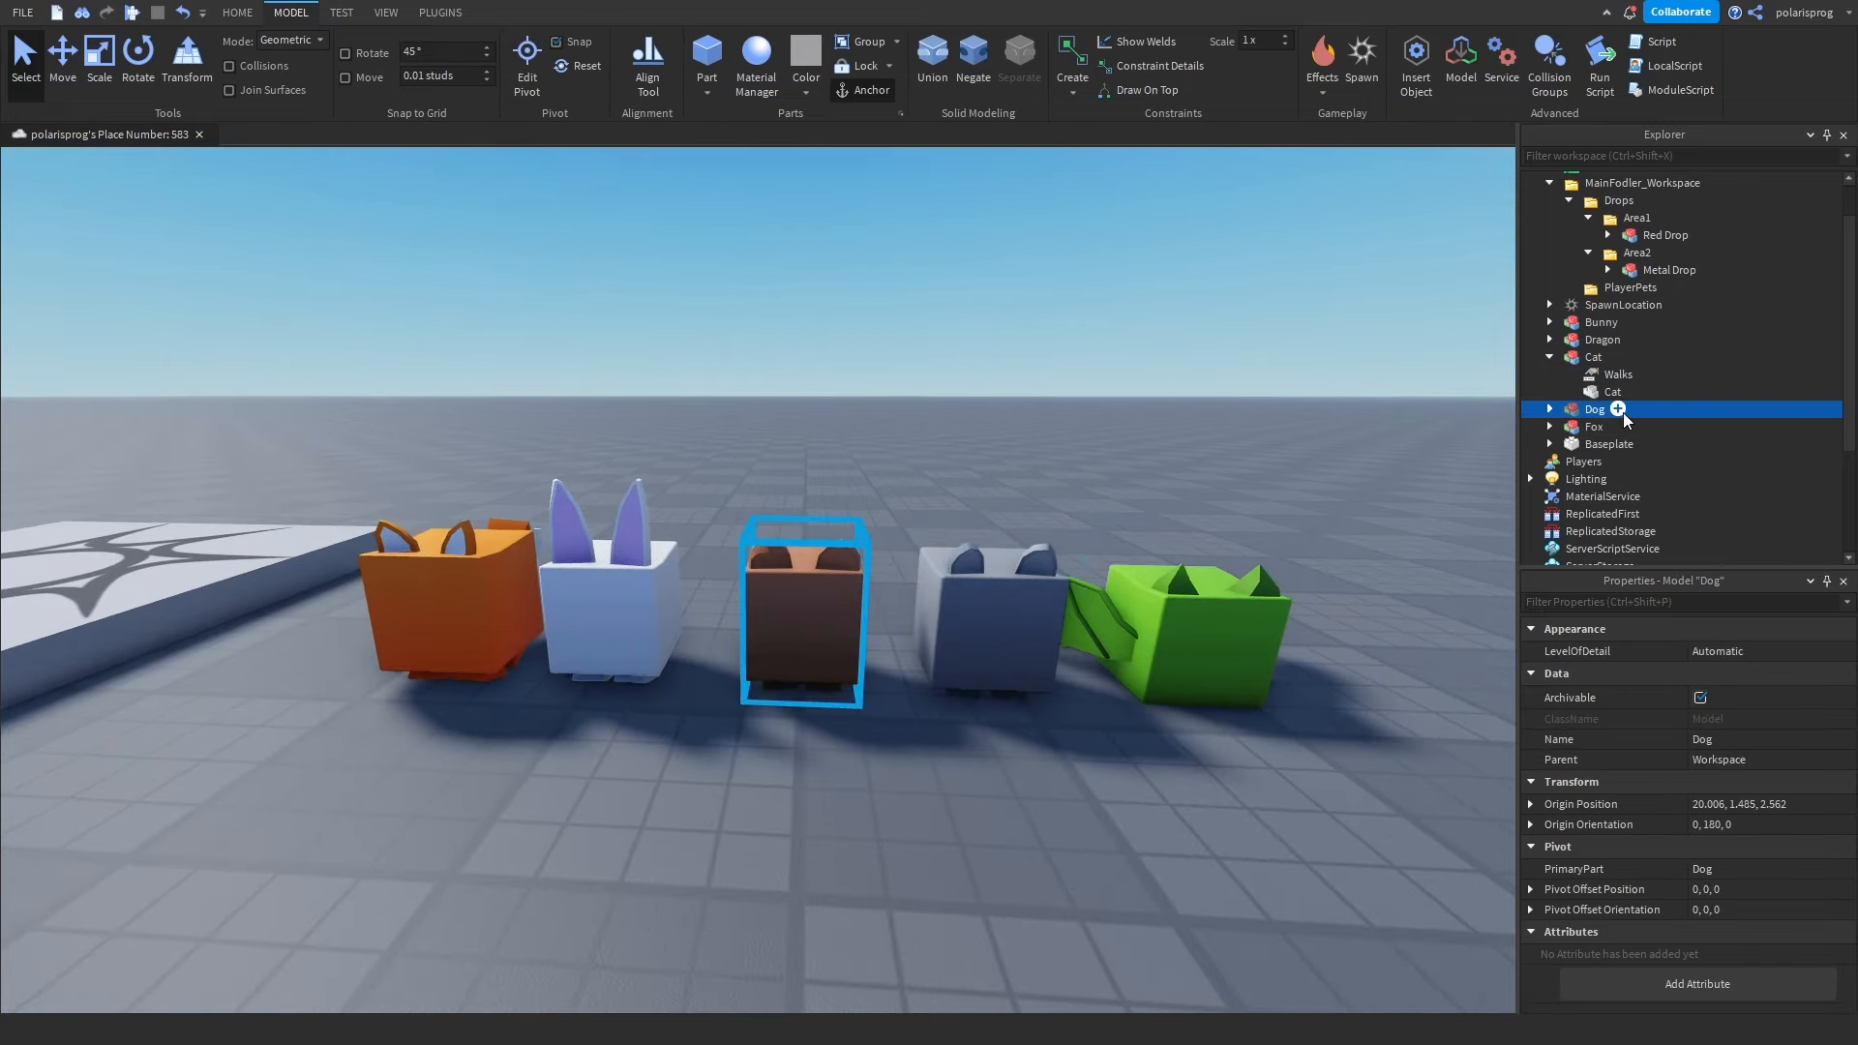
pyautogui.click(1619, 374)
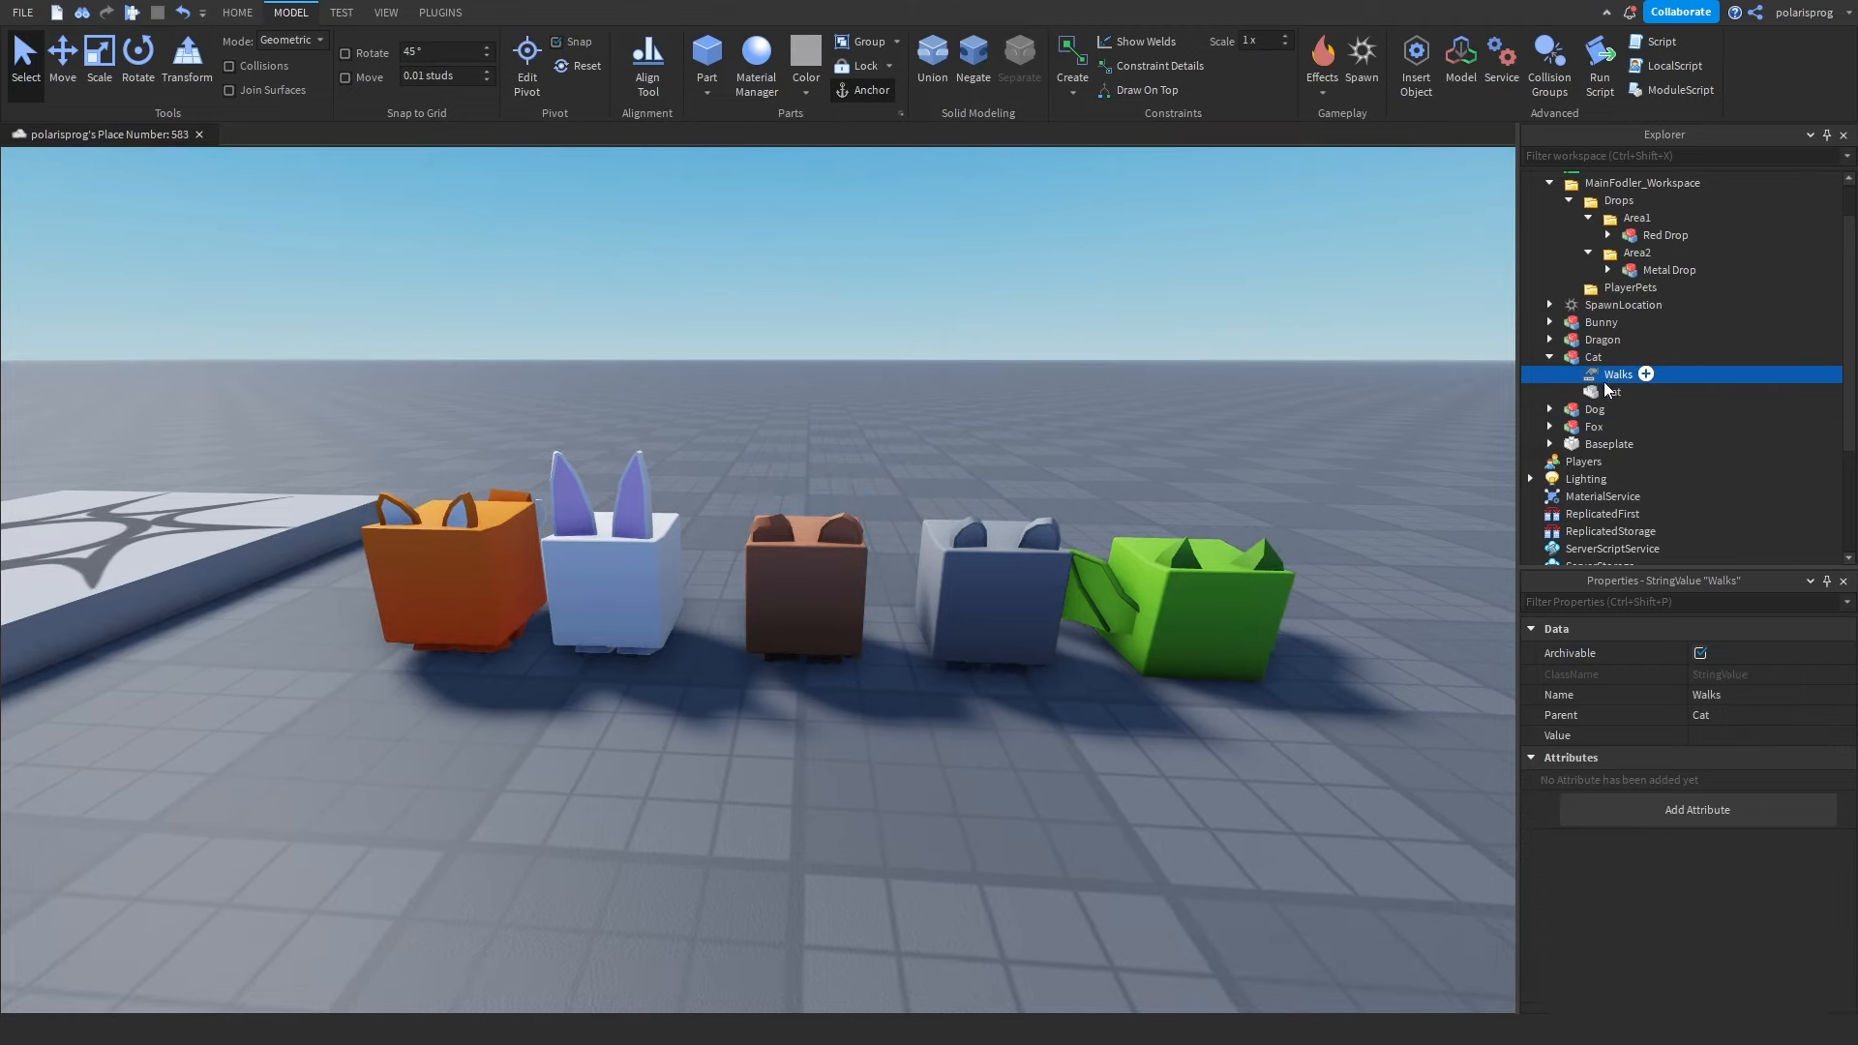
pyautogui.click(1592, 411)
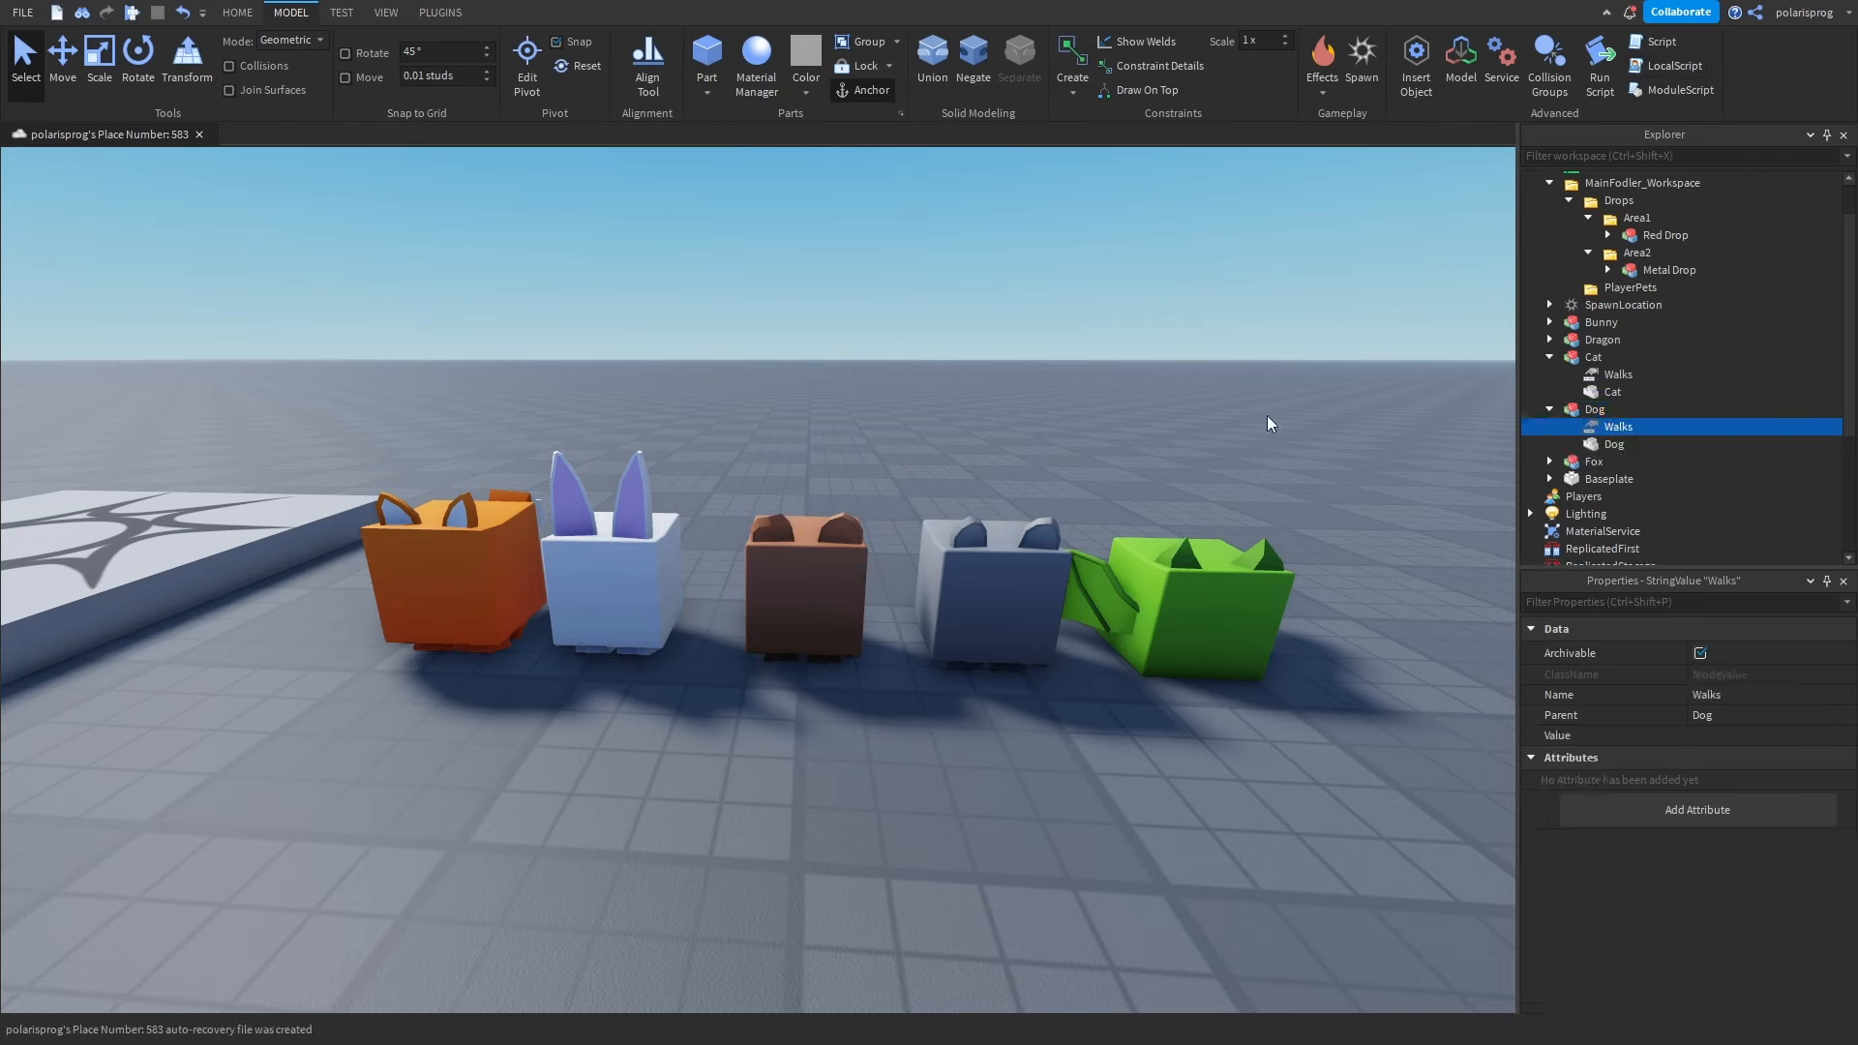
# Paste the Walks value into the Bunny and Fox models.
pyautogui.click(644, 581)
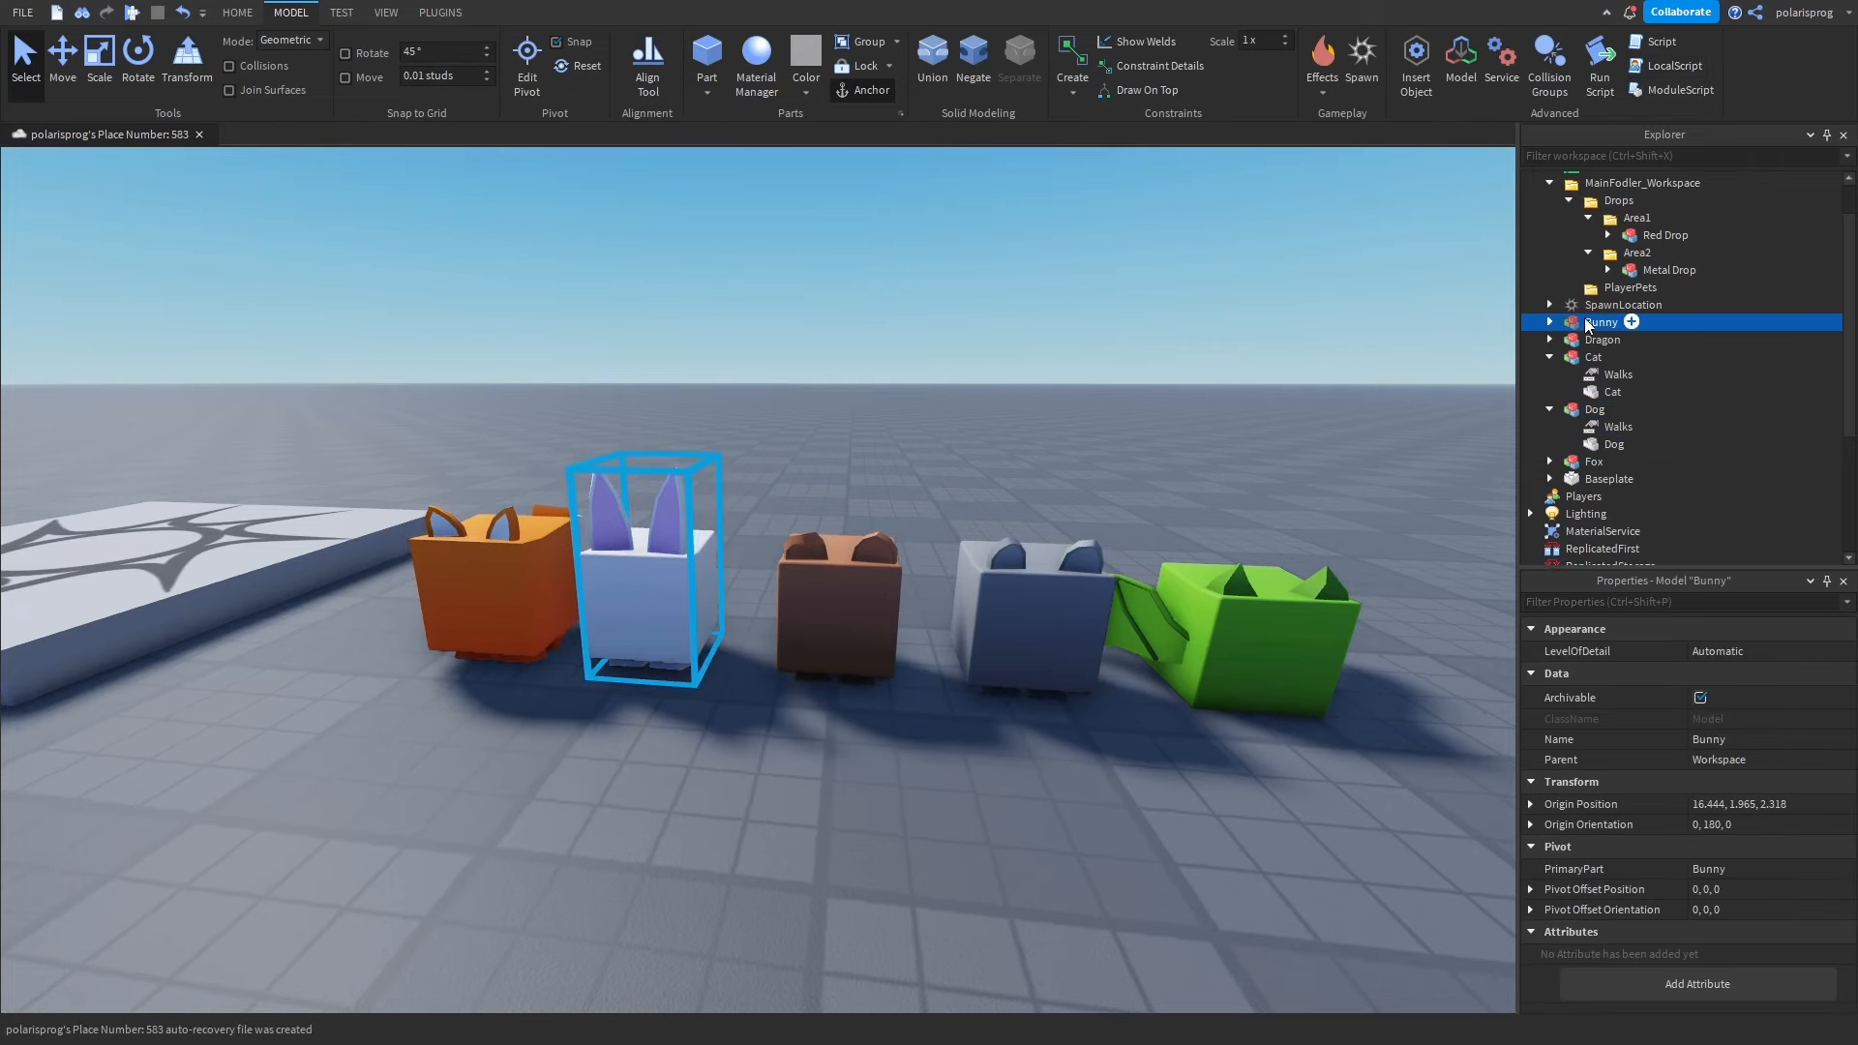
pyautogui.click(1549, 322)
pyautogui.click(1618, 340)
pyautogui.press('a')
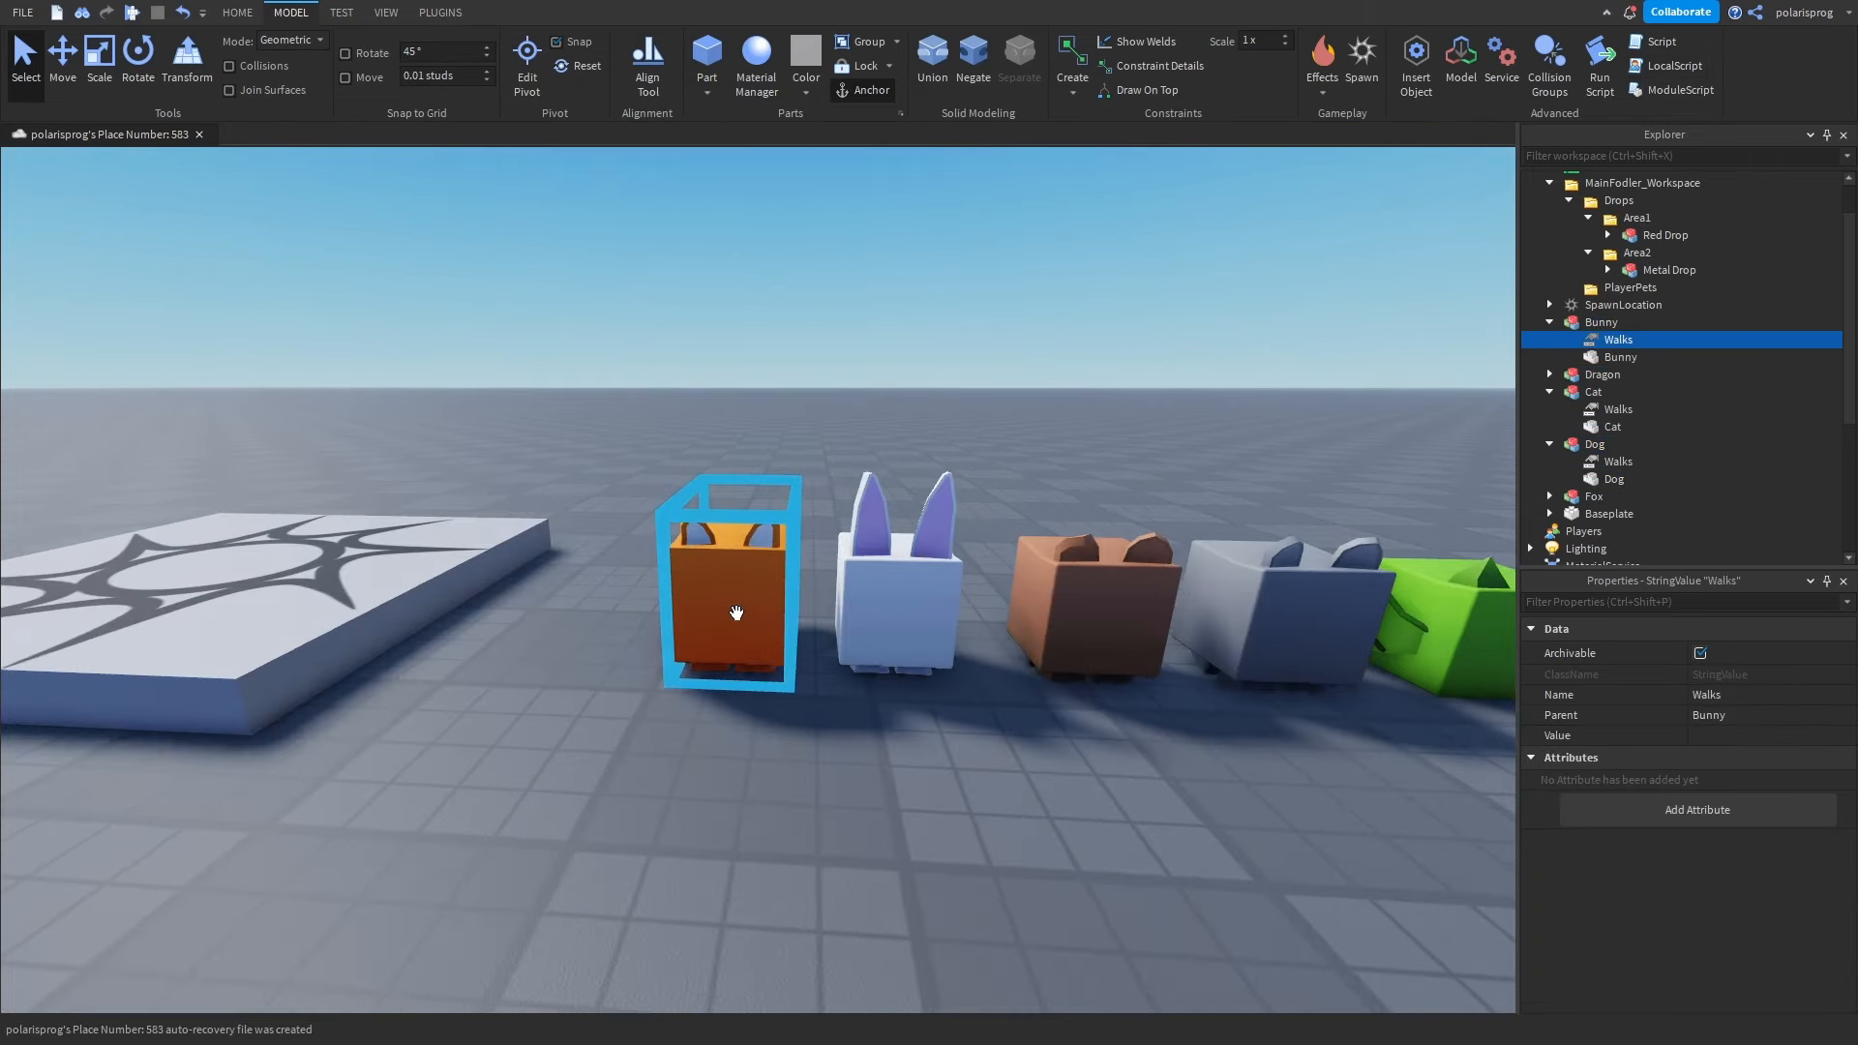
pyautogui.click(736, 616)
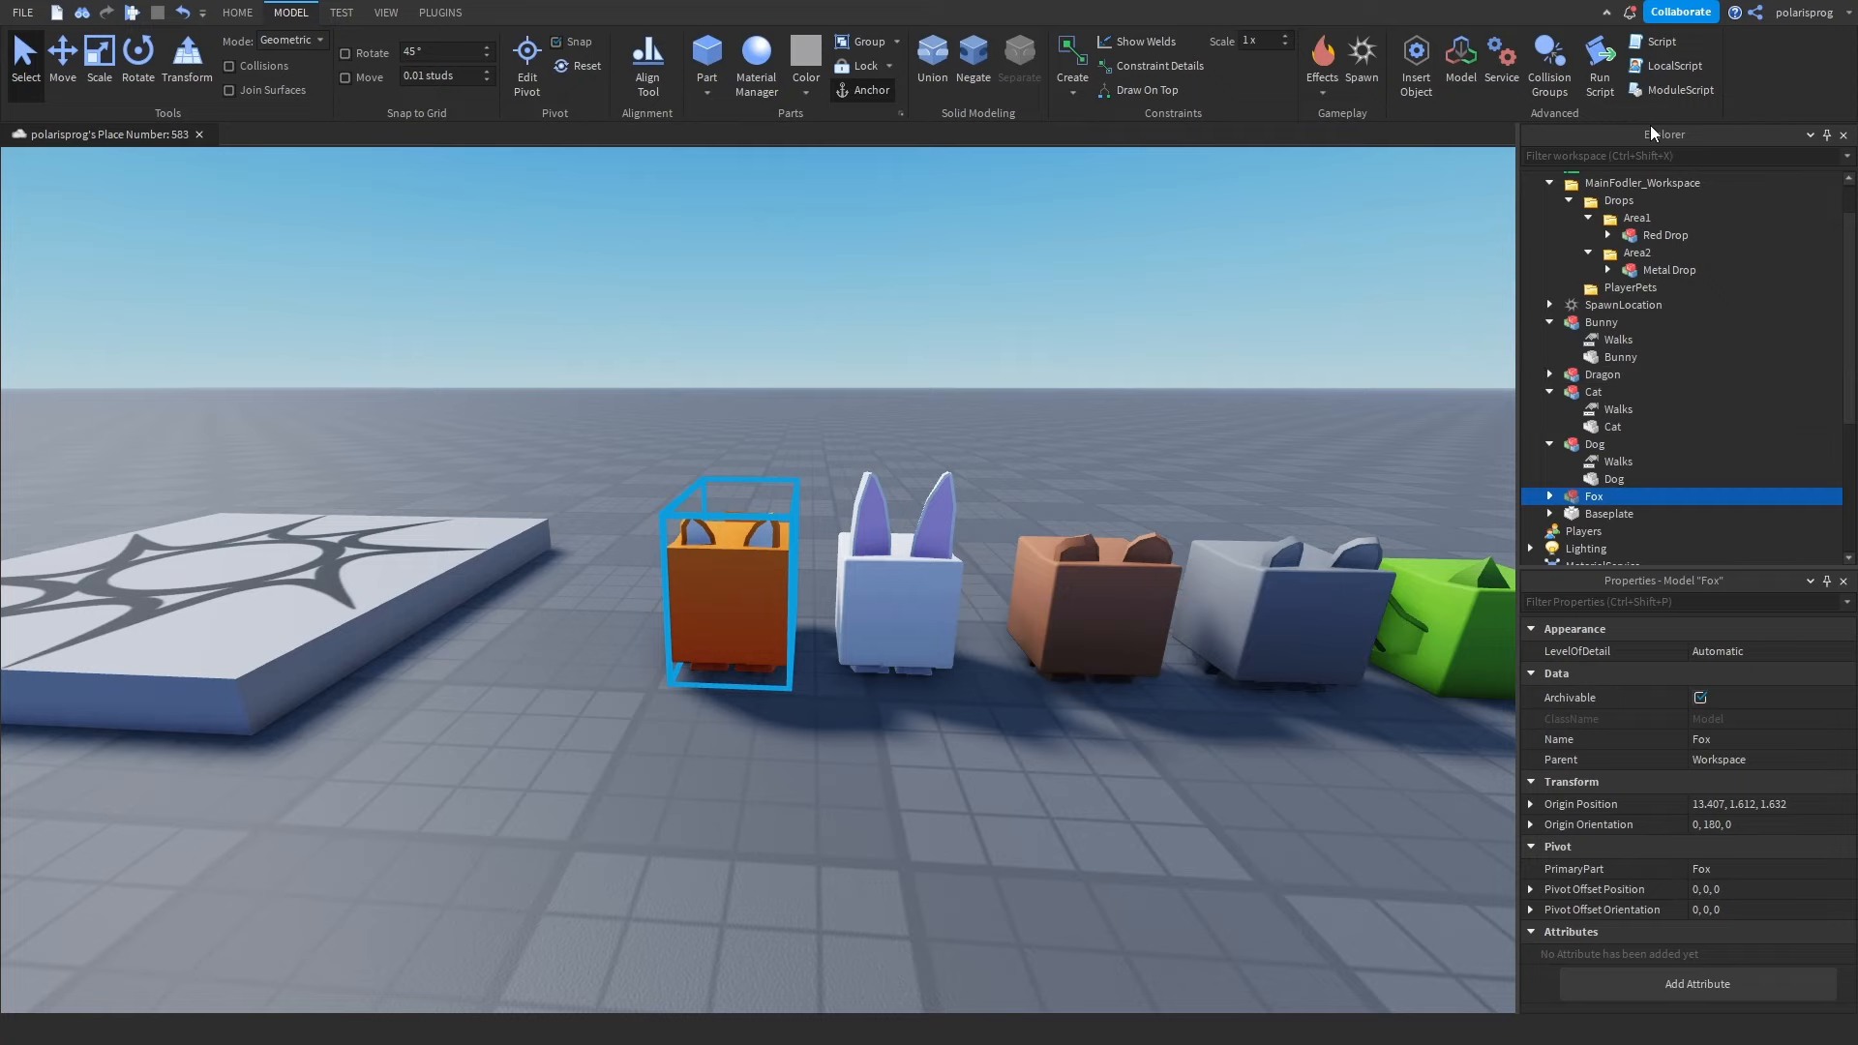
pyautogui.hotkey('ctrl', 'shift', 'v')
pyautogui.click(1162, 449)
pyautogui.moveTo(1161, 449); pyautogui.dragTo(1161, 449, button='right')
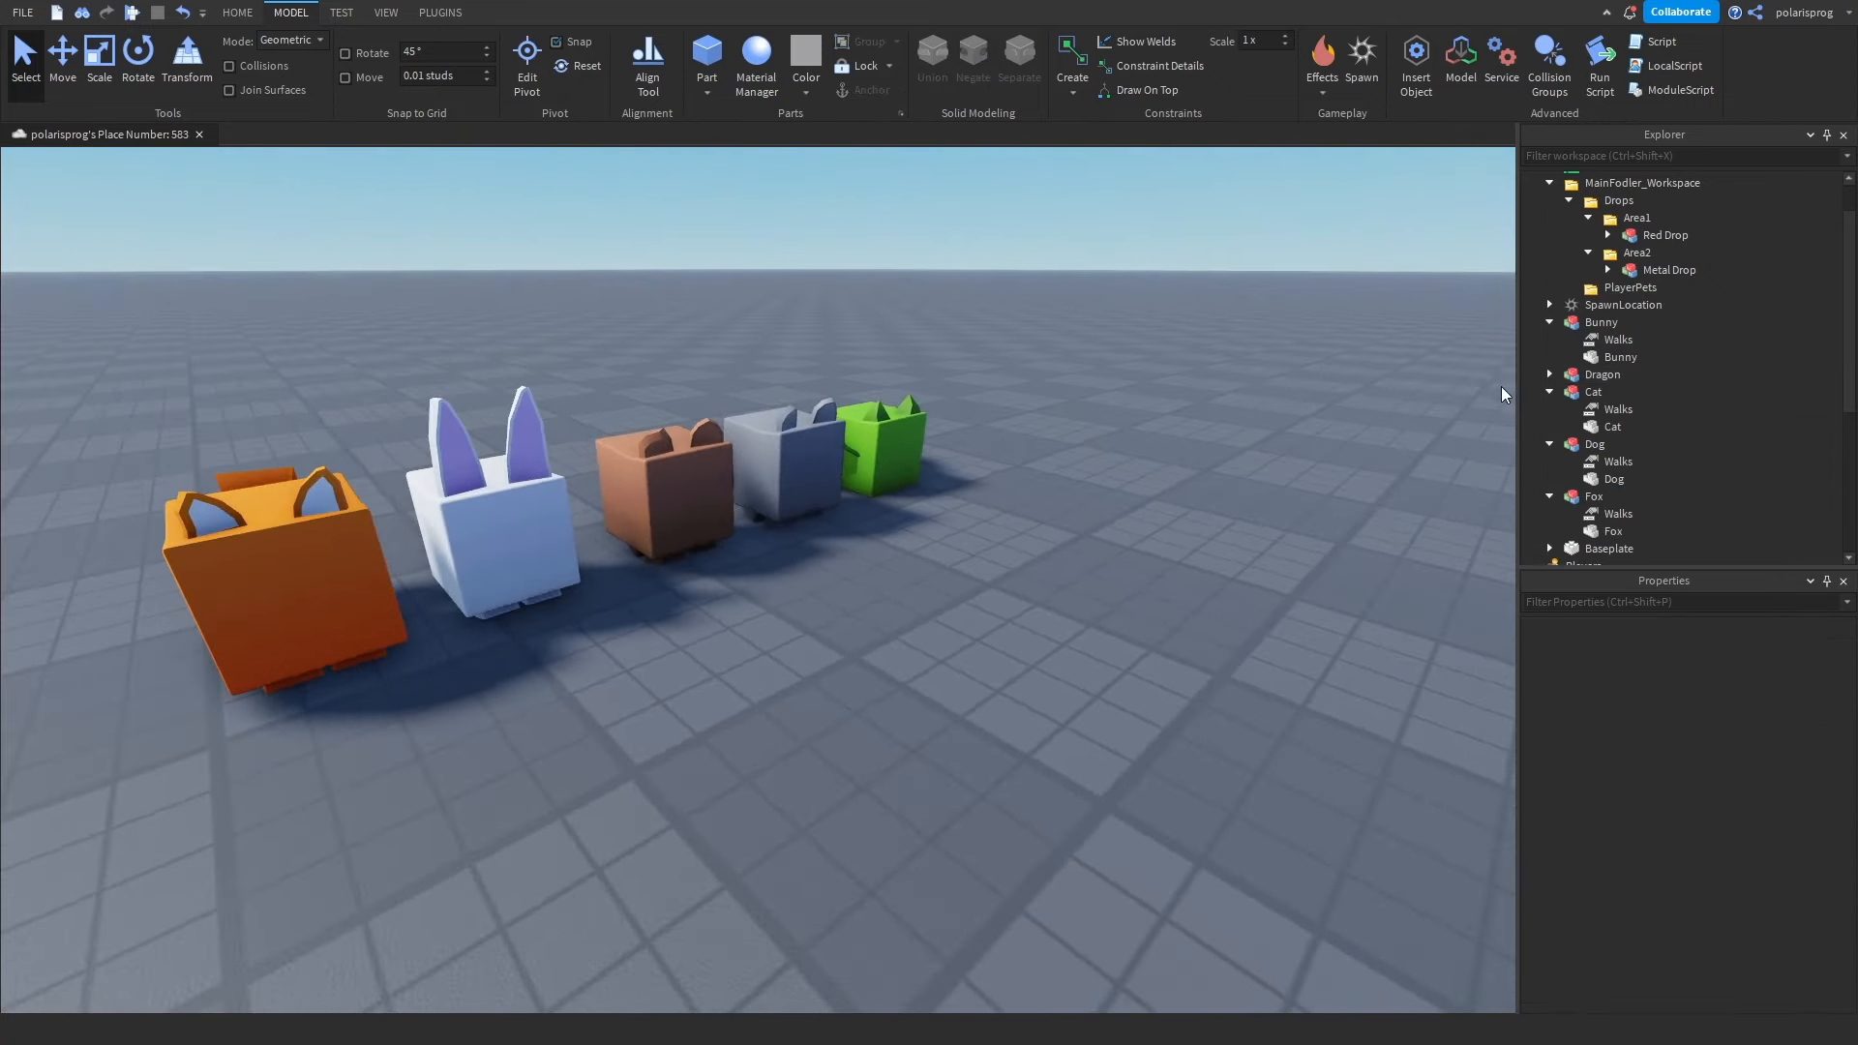
# Create a folder named Pets in ReplicatedStorage.
pyautogui.click(1549, 392)
pyautogui.scroll(-3, 1597, 426)
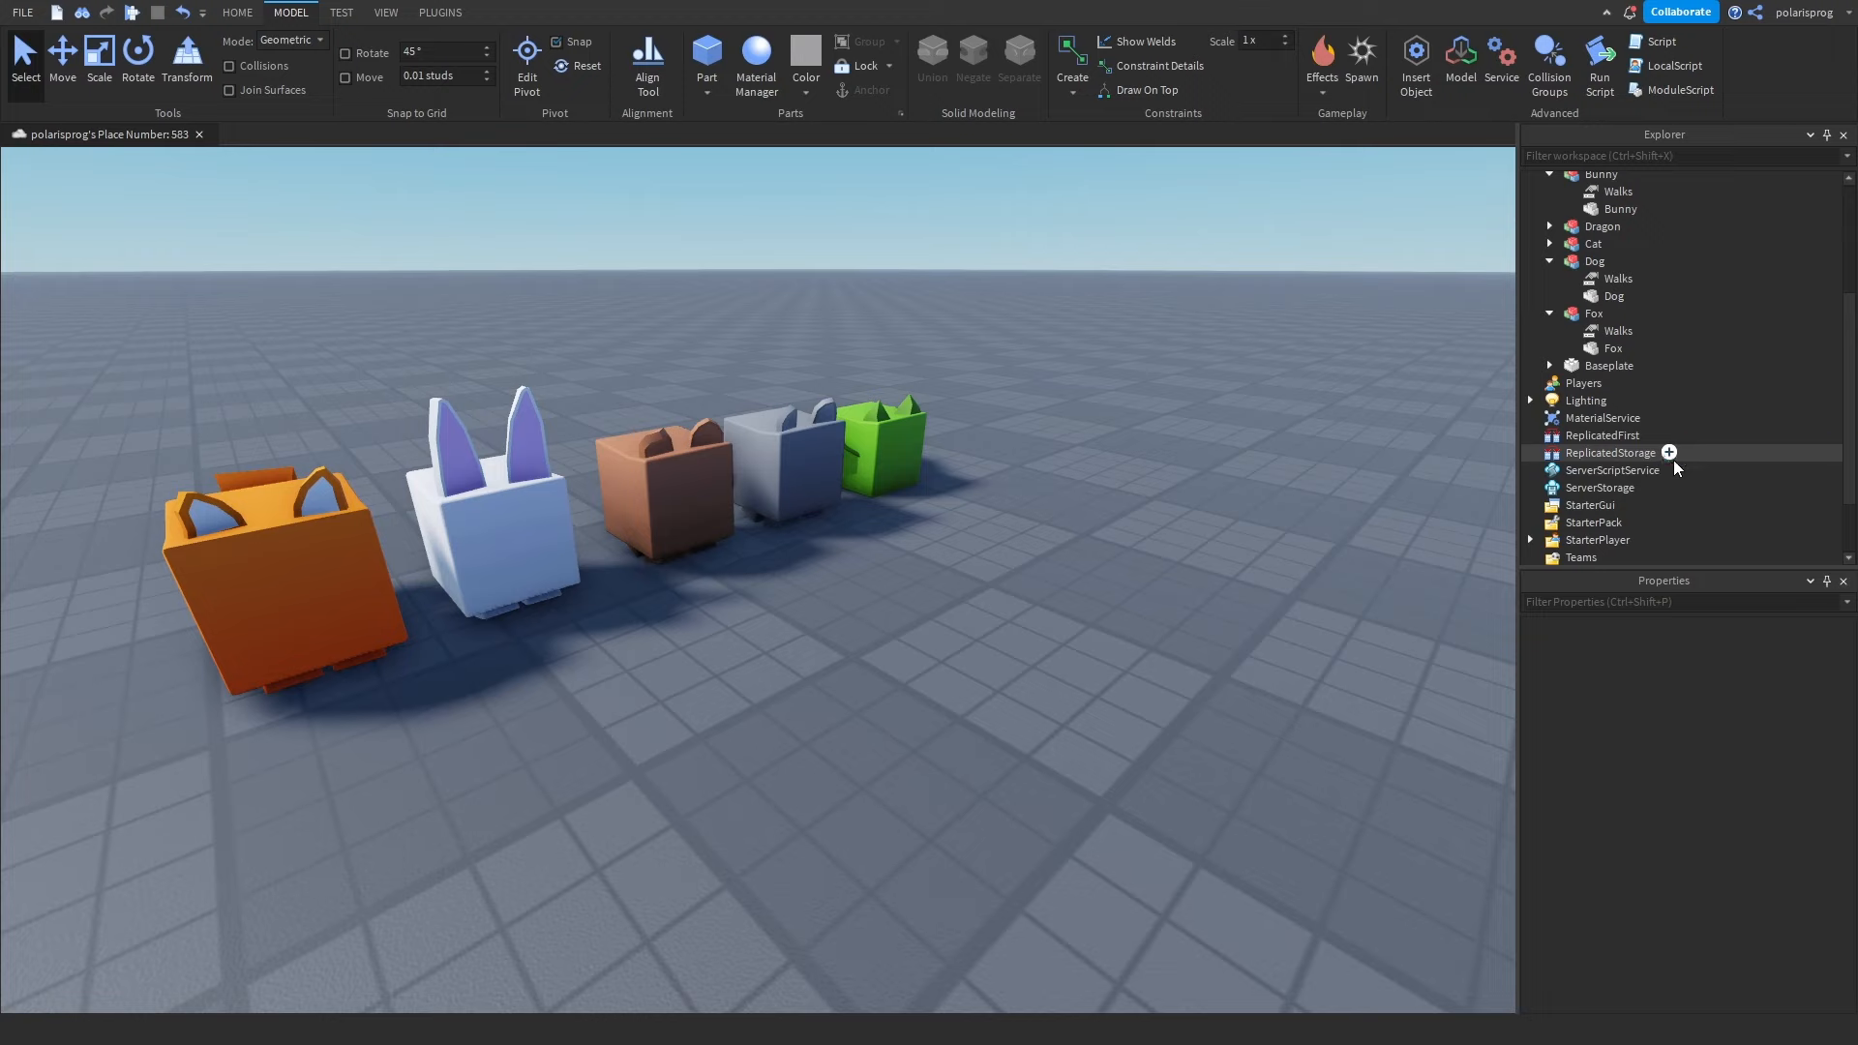
pyautogui.click(1671, 455)
pyautogui.click(1633, 513)
pyautogui.click(1603, 473)
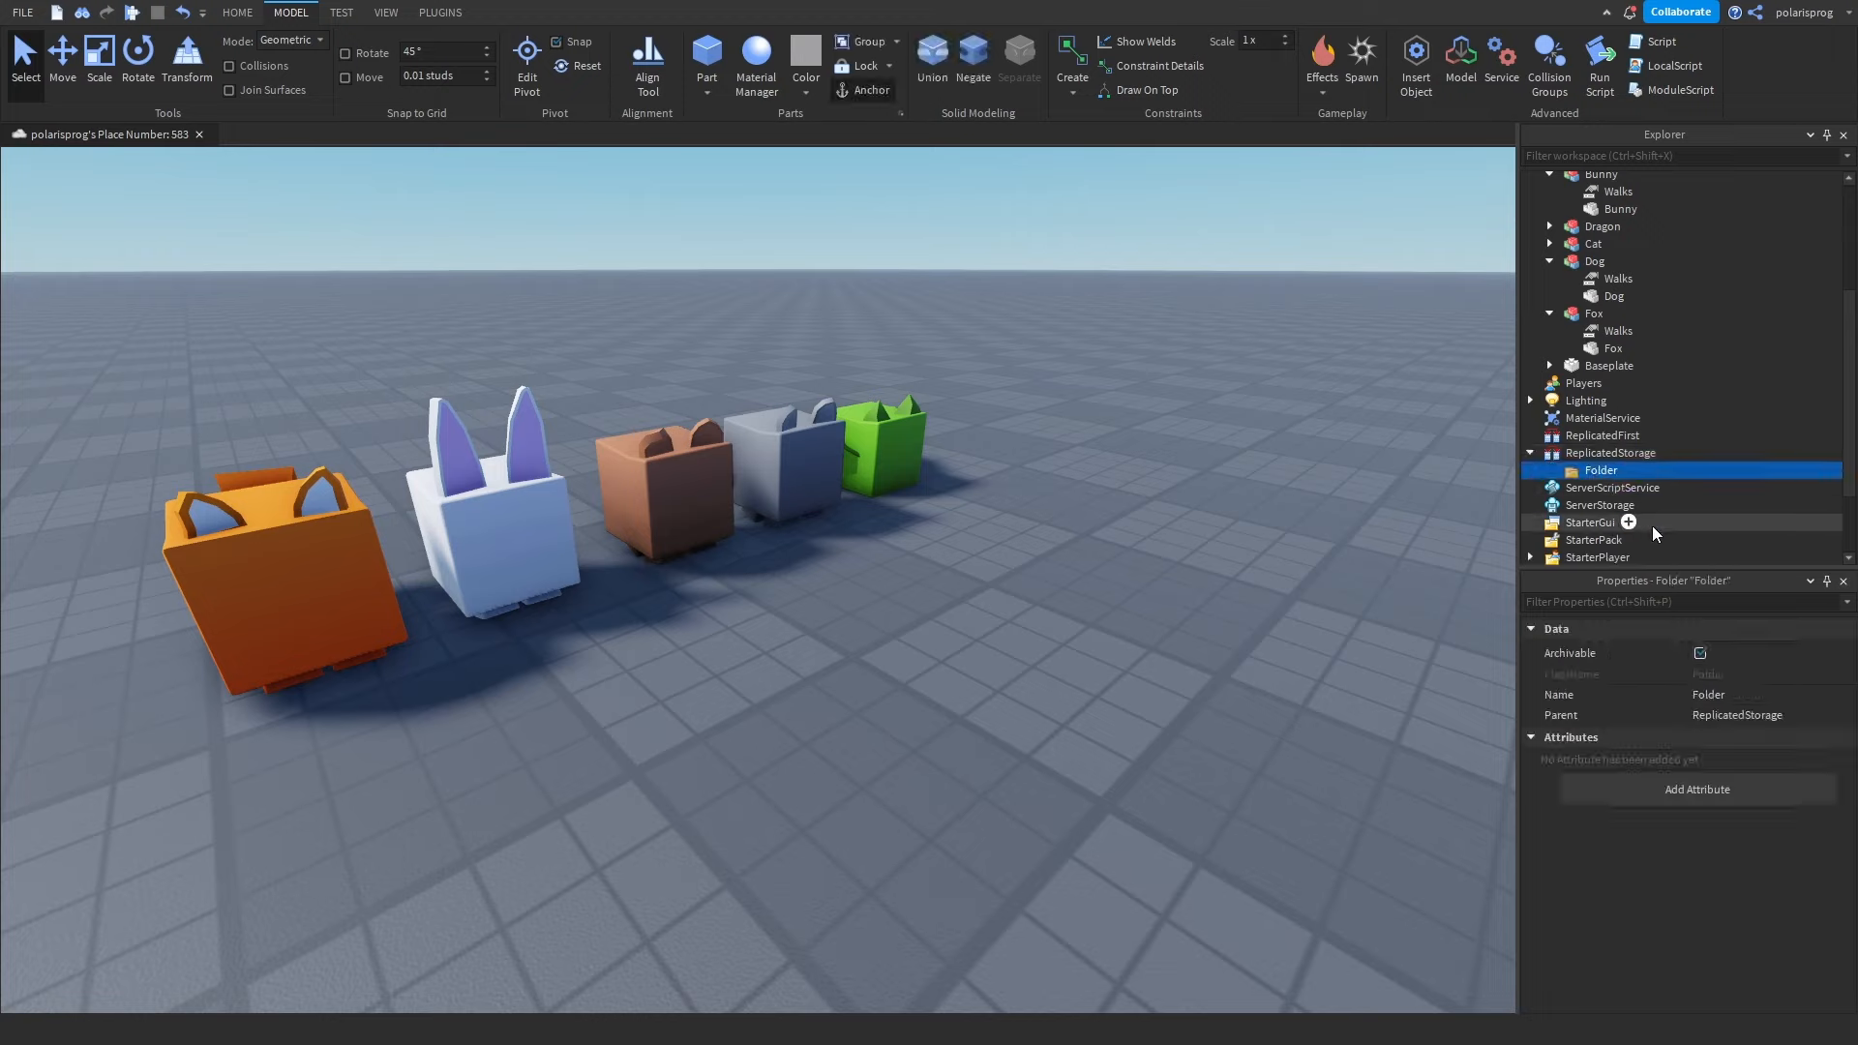
pyautogui.click(1736, 693)
pyautogui.write('Pets')
pyautogui.press('Return')
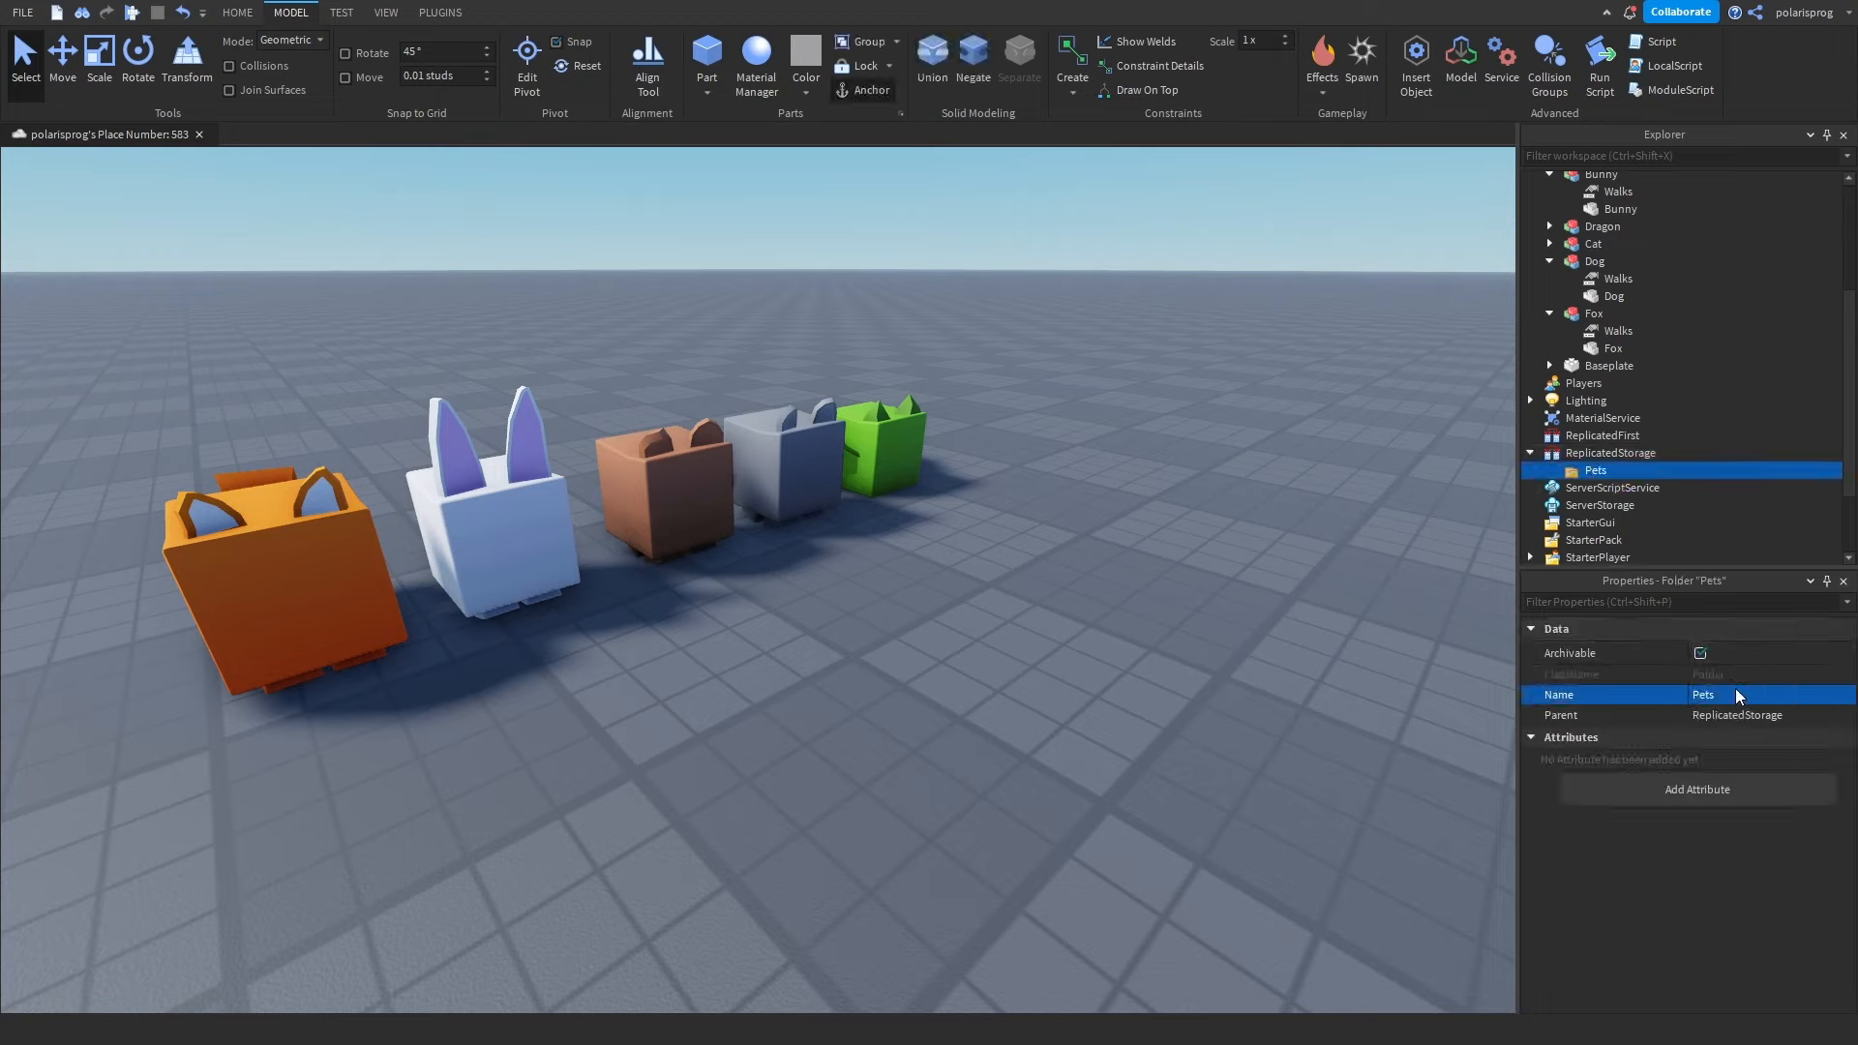
# Duplicate the Pets folder in ReplicatedStorage and rename the copy Remotes.
pyautogui.hotkey('ctrl', 'd')
pyautogui.click(1736, 694)
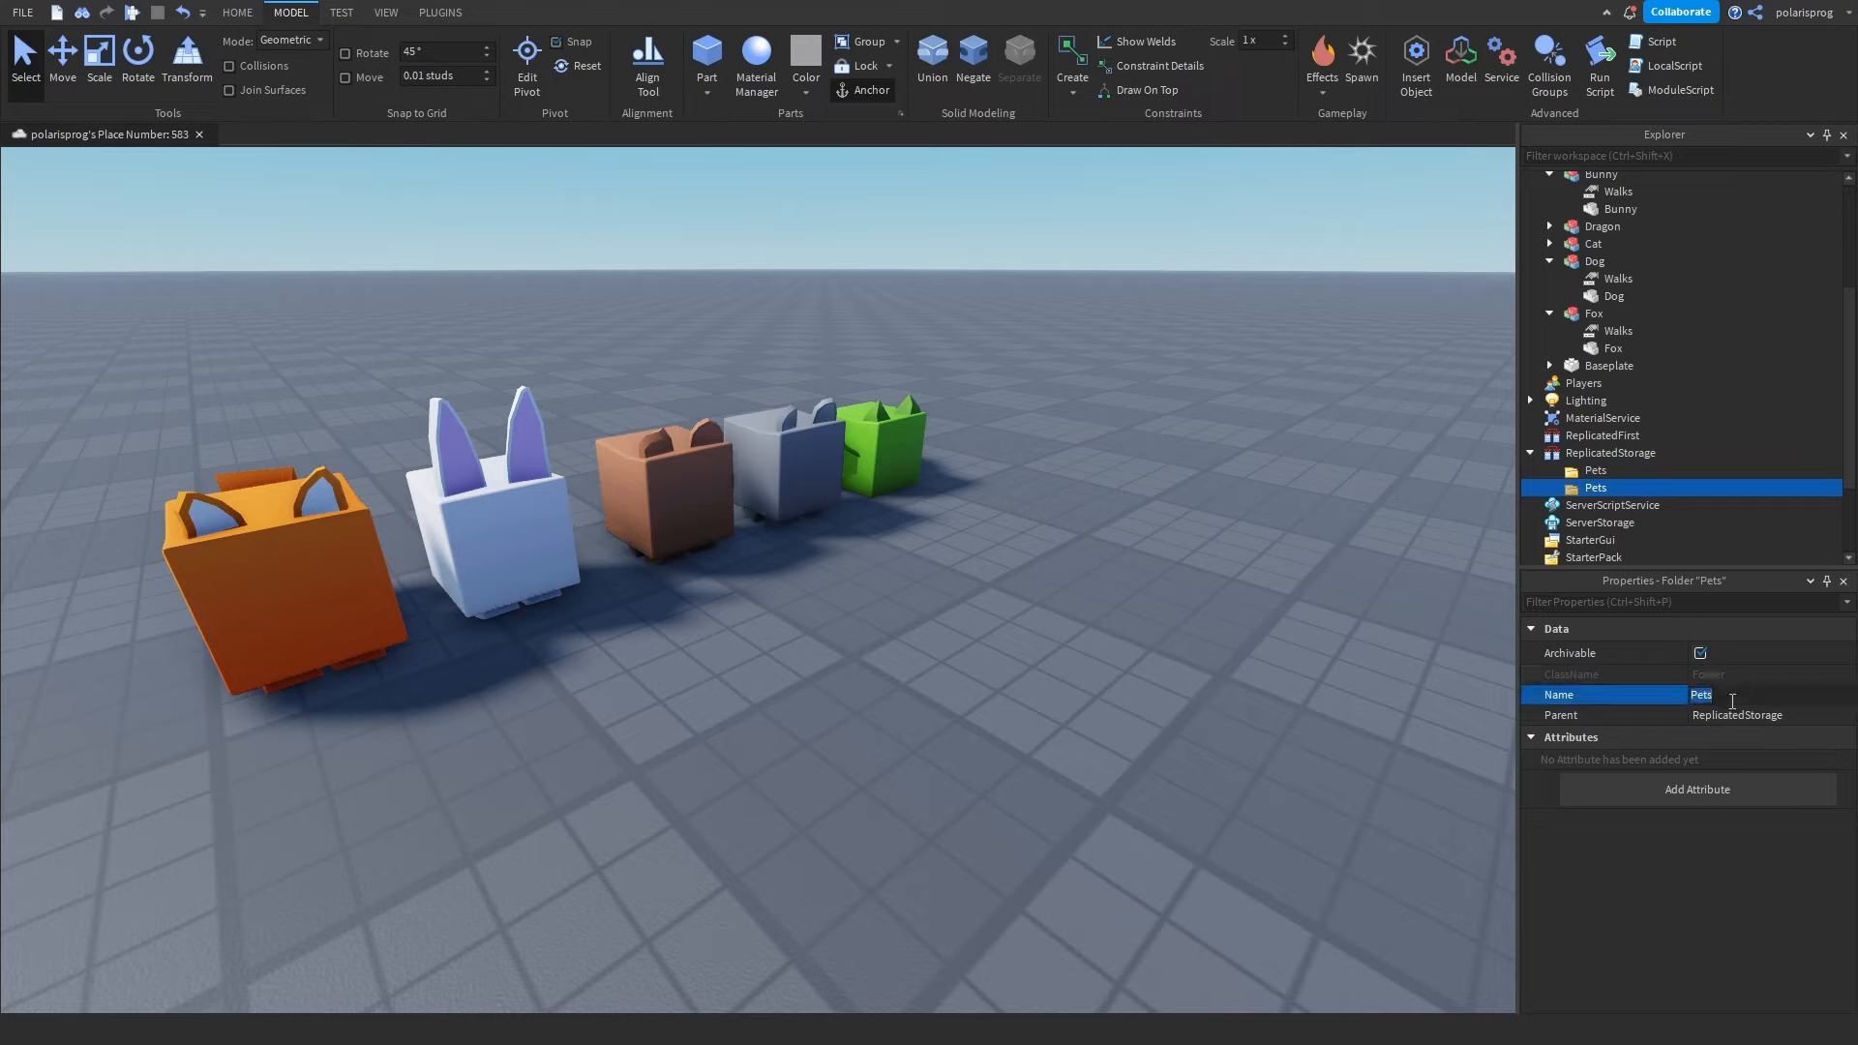
pyautogui.write('Remotesw')
pyautogui.press('BackSpace')
pyautogui.press('Return')
# Move the Bunny, Dragon, Cat, Dog and Fox models from Workspace into the Pets folder in ReplicatedStorage.
pyautogui.scroll(1, 1594, 376)
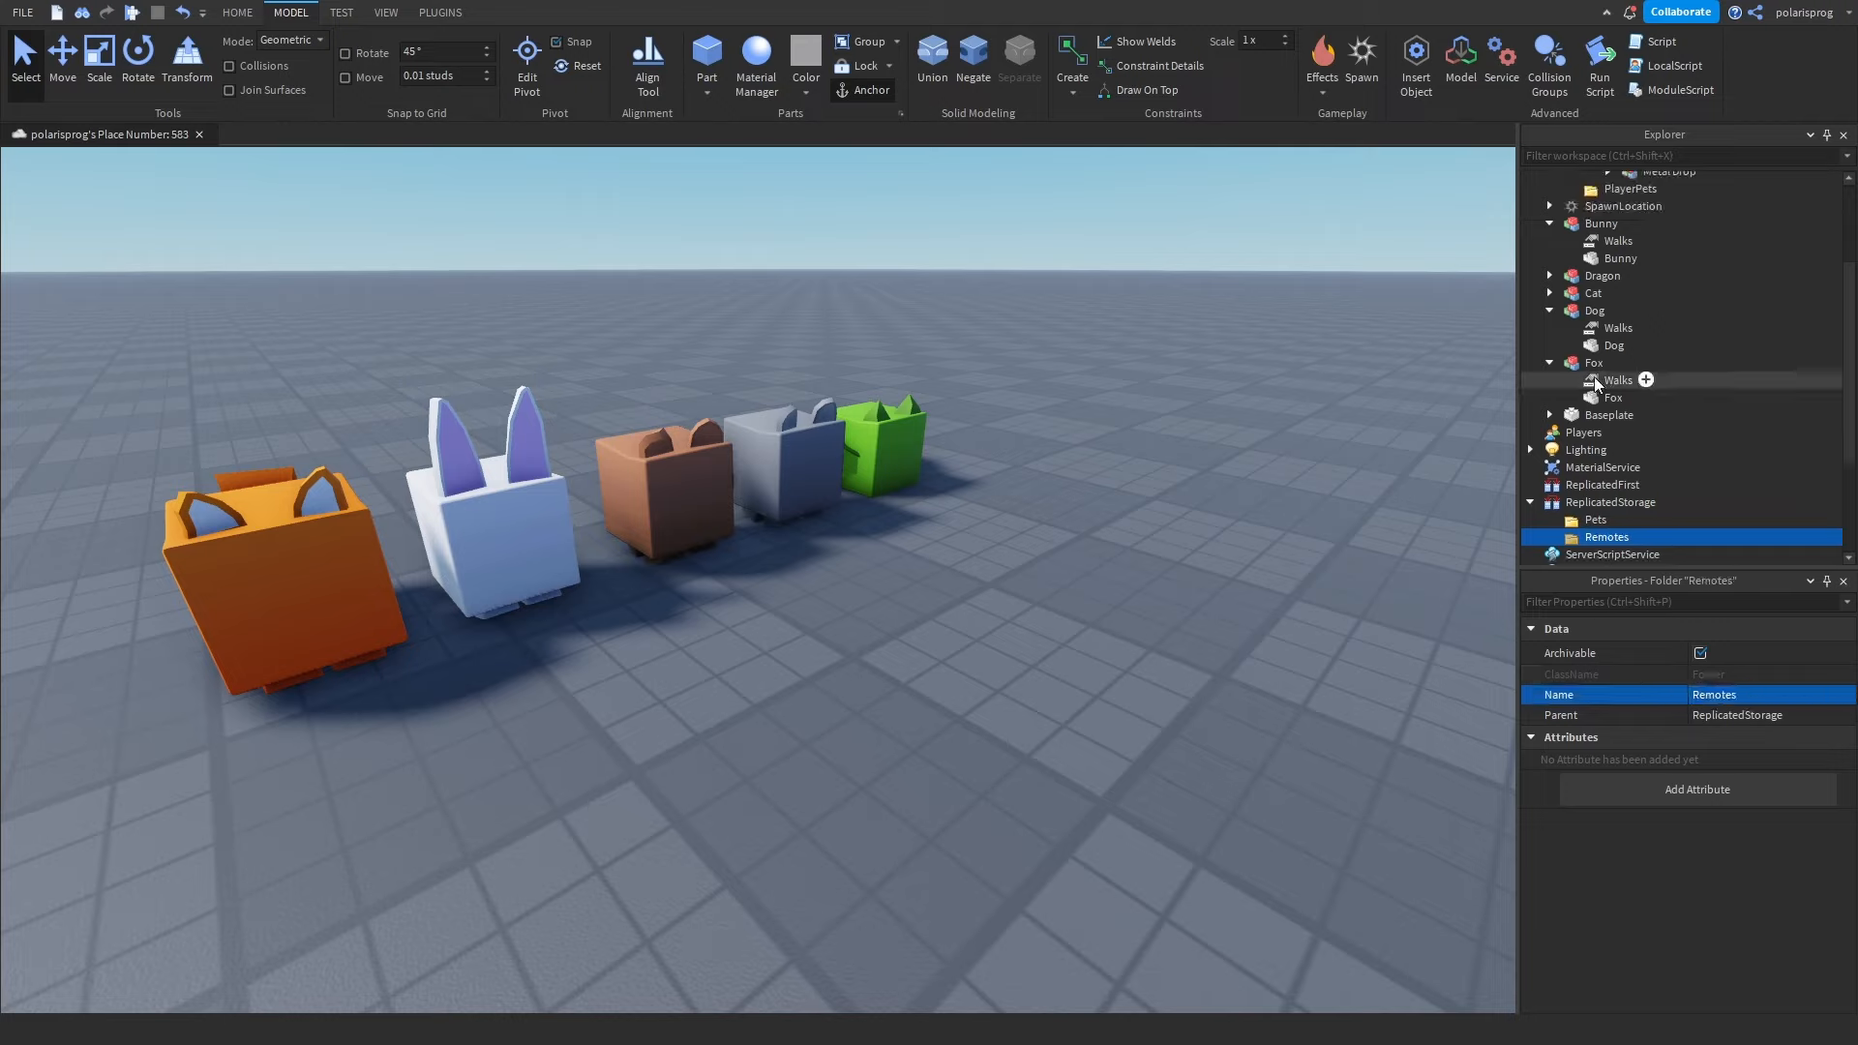
pyautogui.click(1550, 311)
pyautogui.doubleClick(1587, 328)
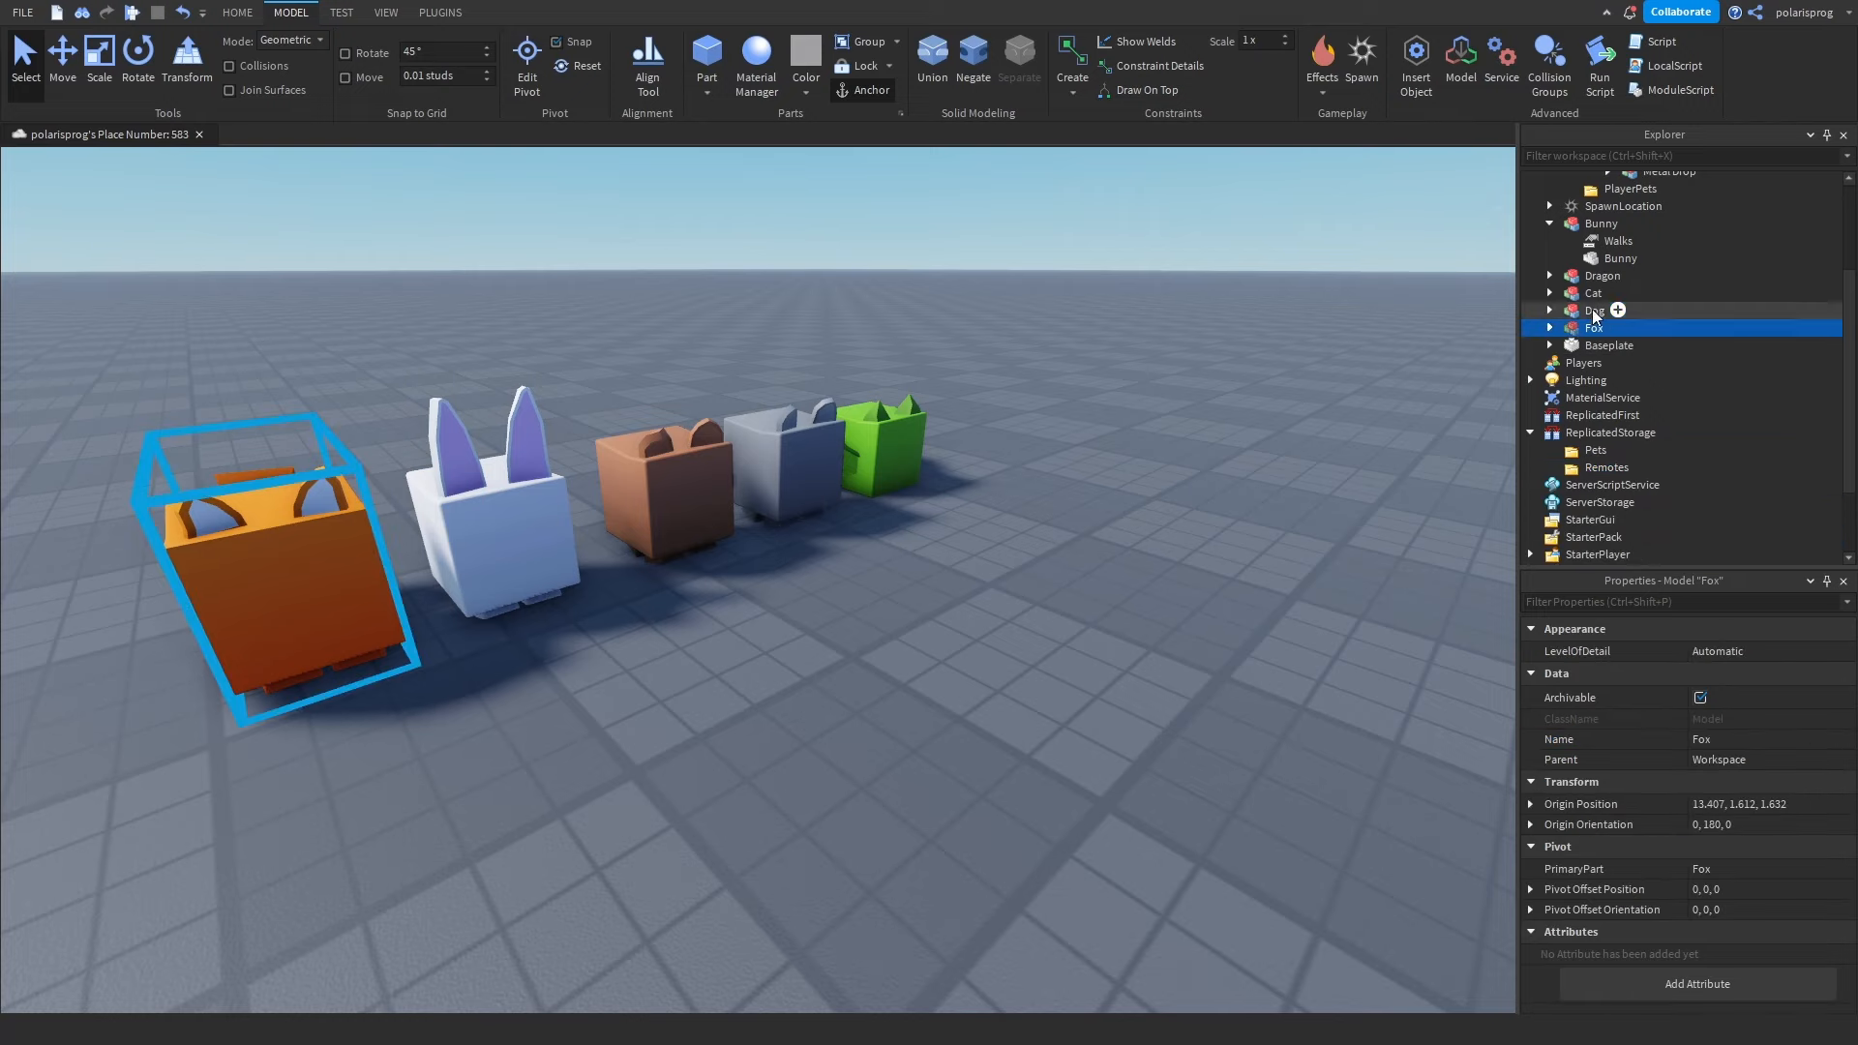
pyautogui.click(1551, 223)
pyautogui.moveTo(1179, 320); pyautogui.dragTo(1133, 315, button='right')
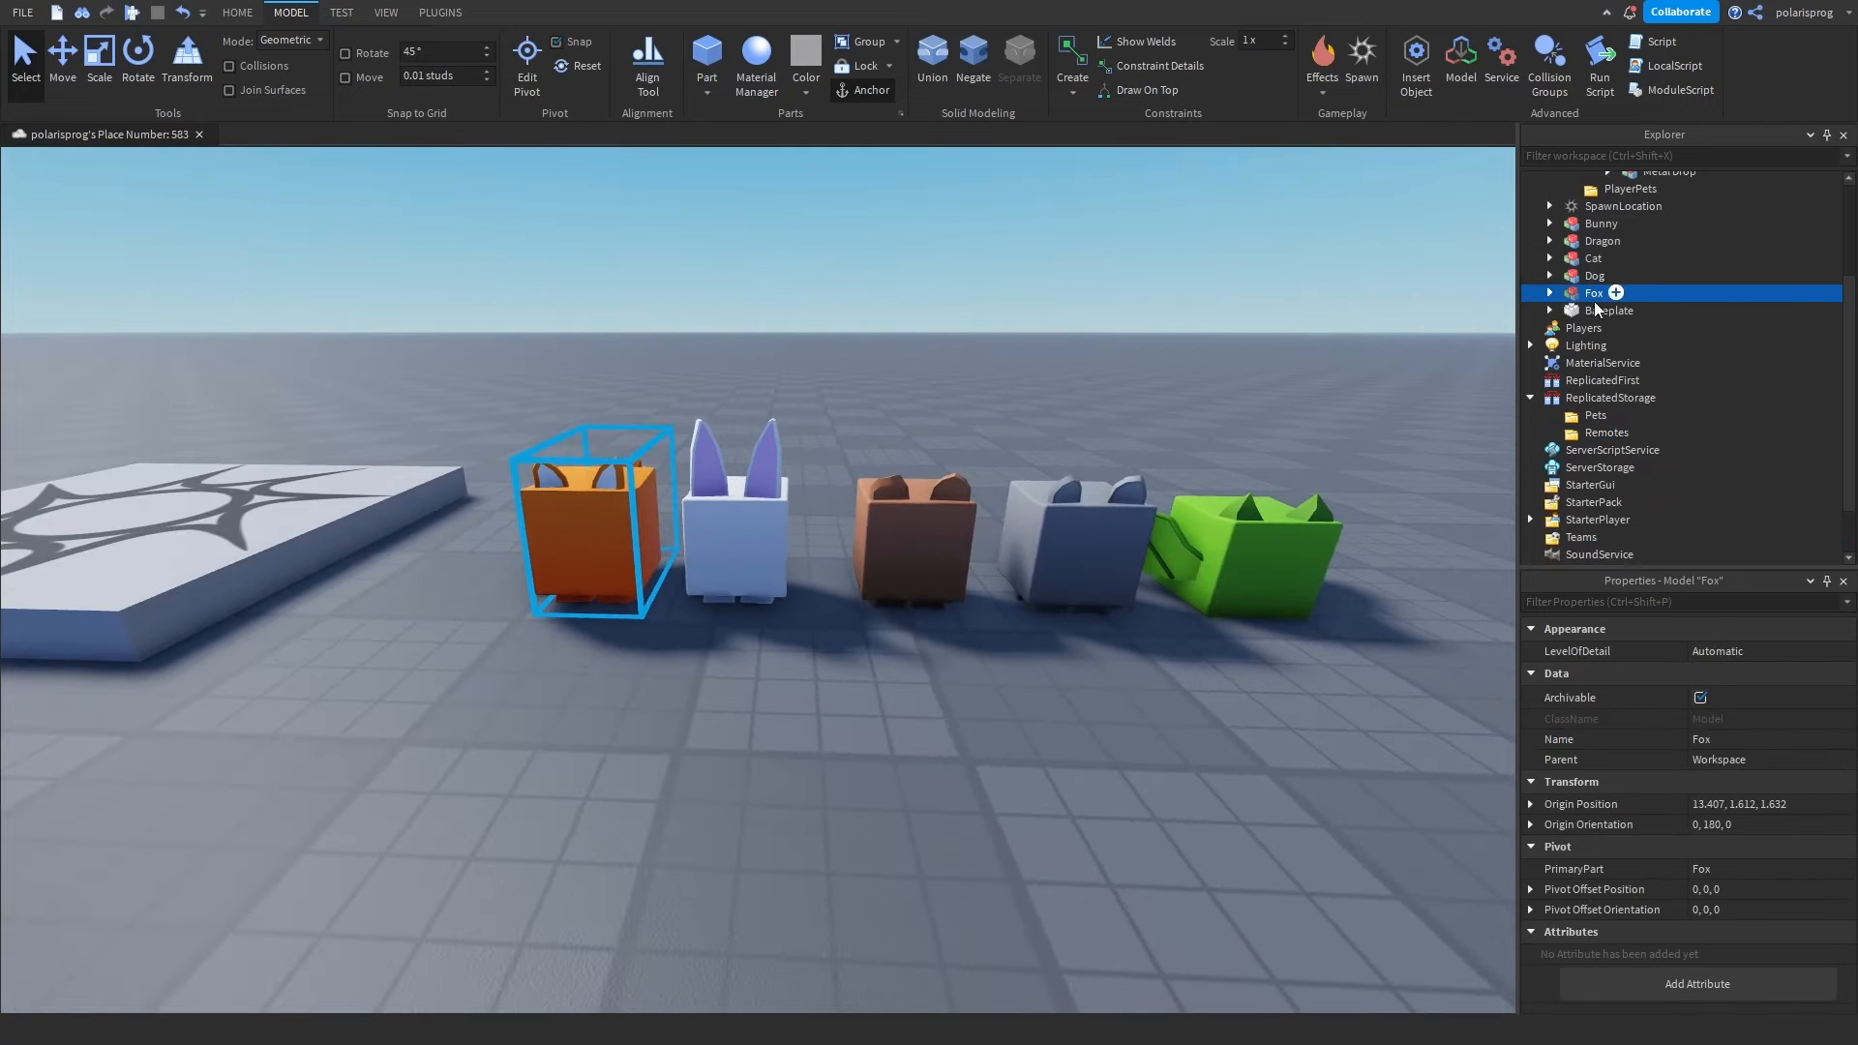
pyautogui.keyDown('shift'); pyautogui.click(1577, 223); pyautogui.keyUp('shift')
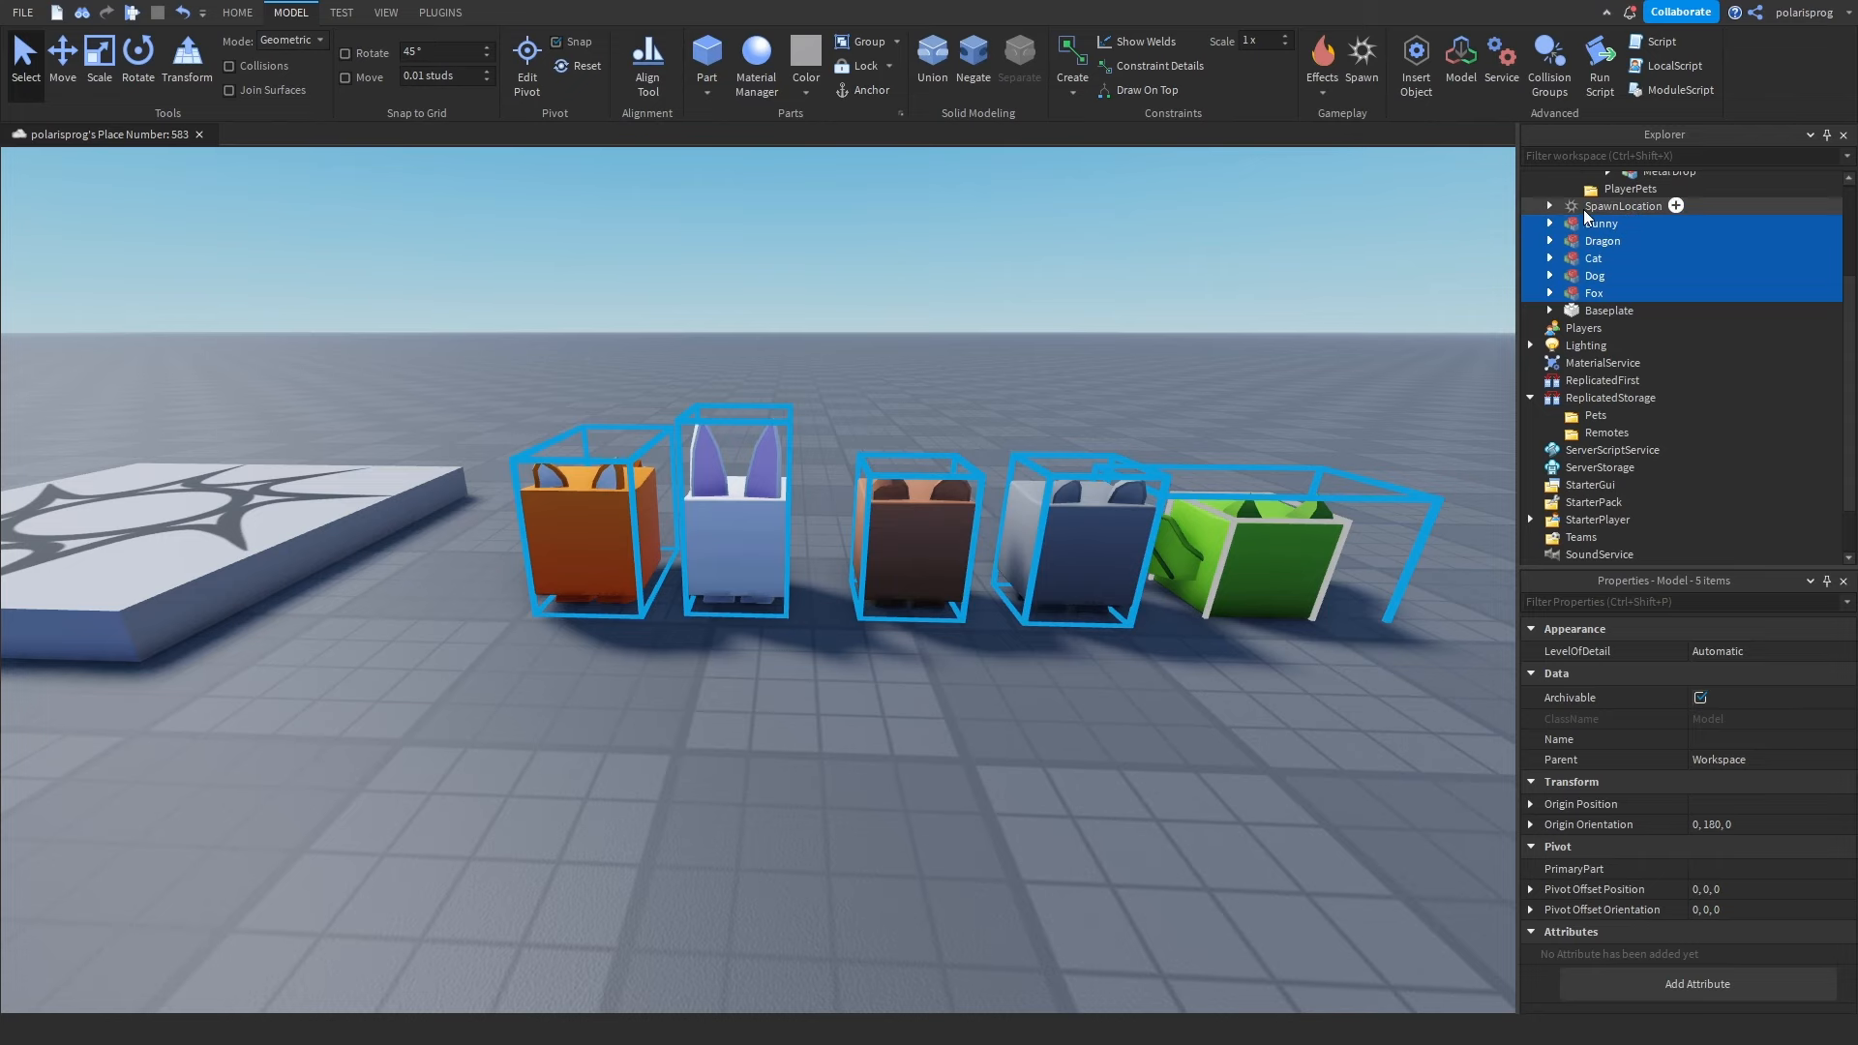
pyautogui.scroll(-5, 1224, 273)
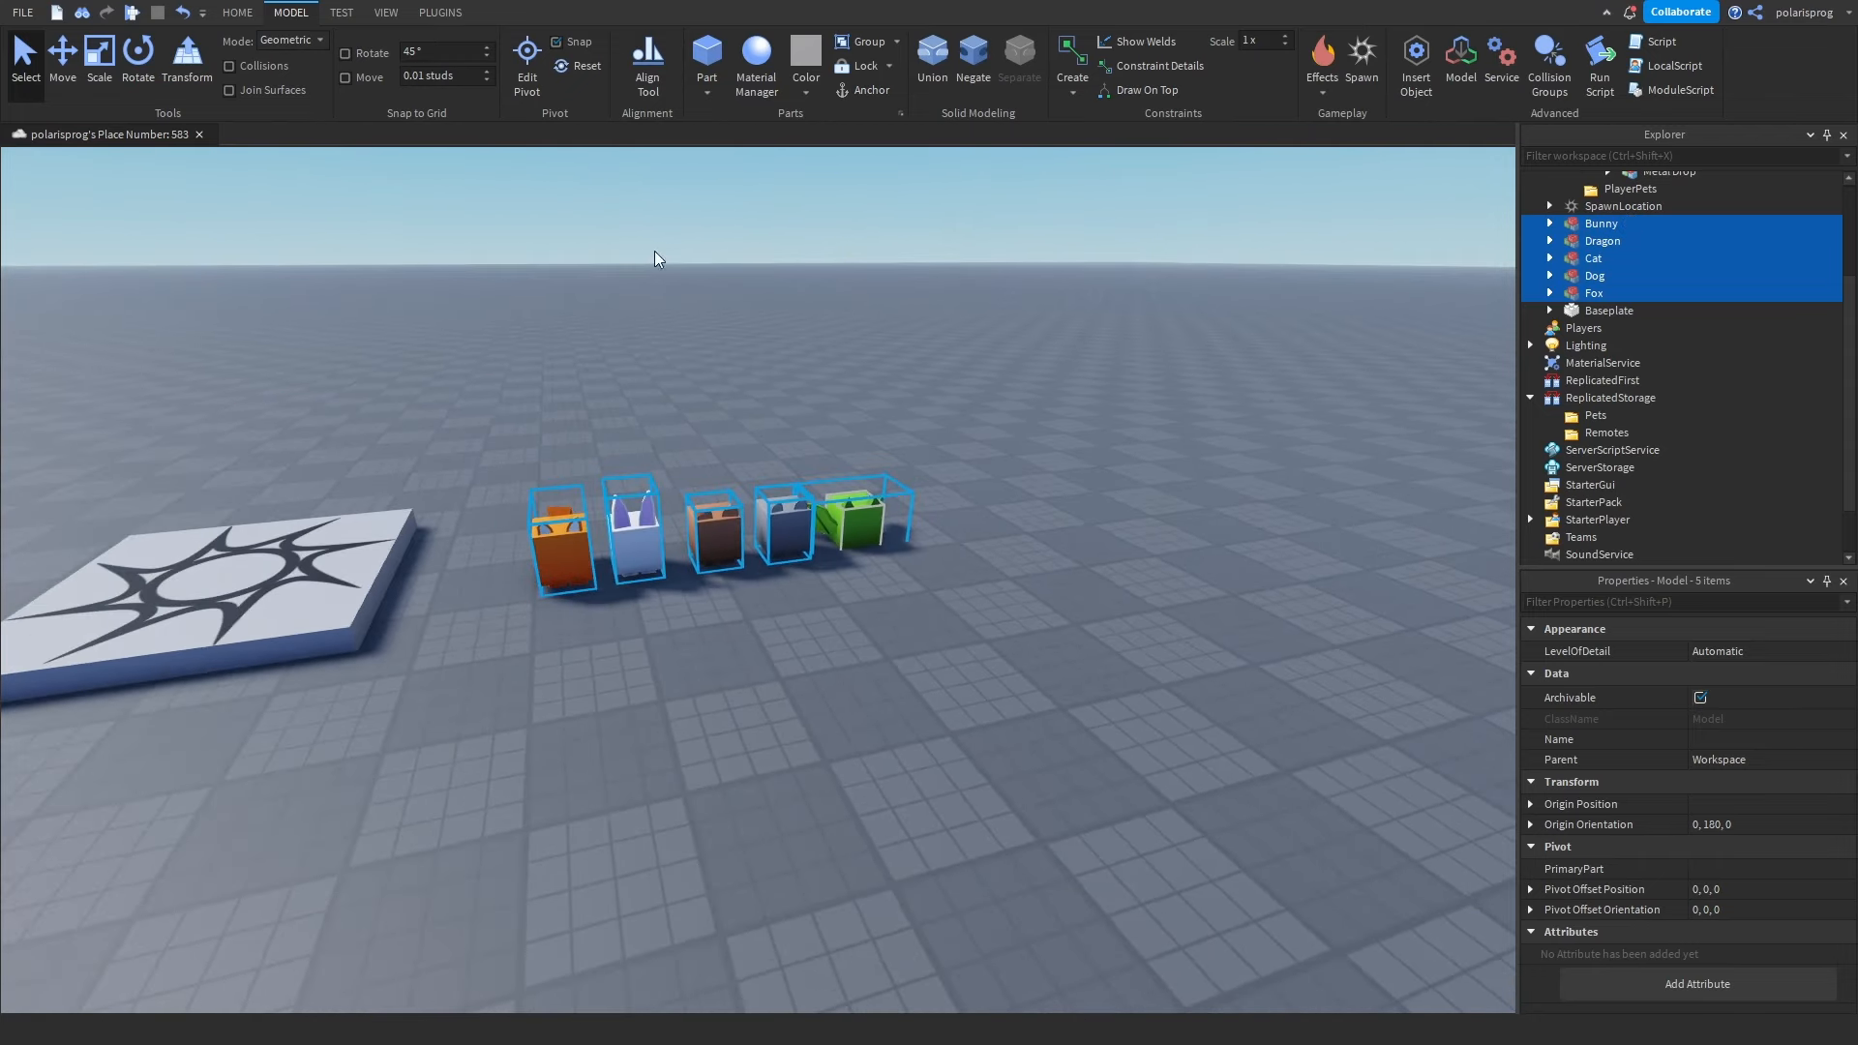
pyautogui.moveTo(1588, 233); pyautogui.dragTo(1597, 415)
pyautogui.click(1203, 399)
pyautogui.moveTo(1217, 397); pyautogui.dragTo(1216, 396, button='right')
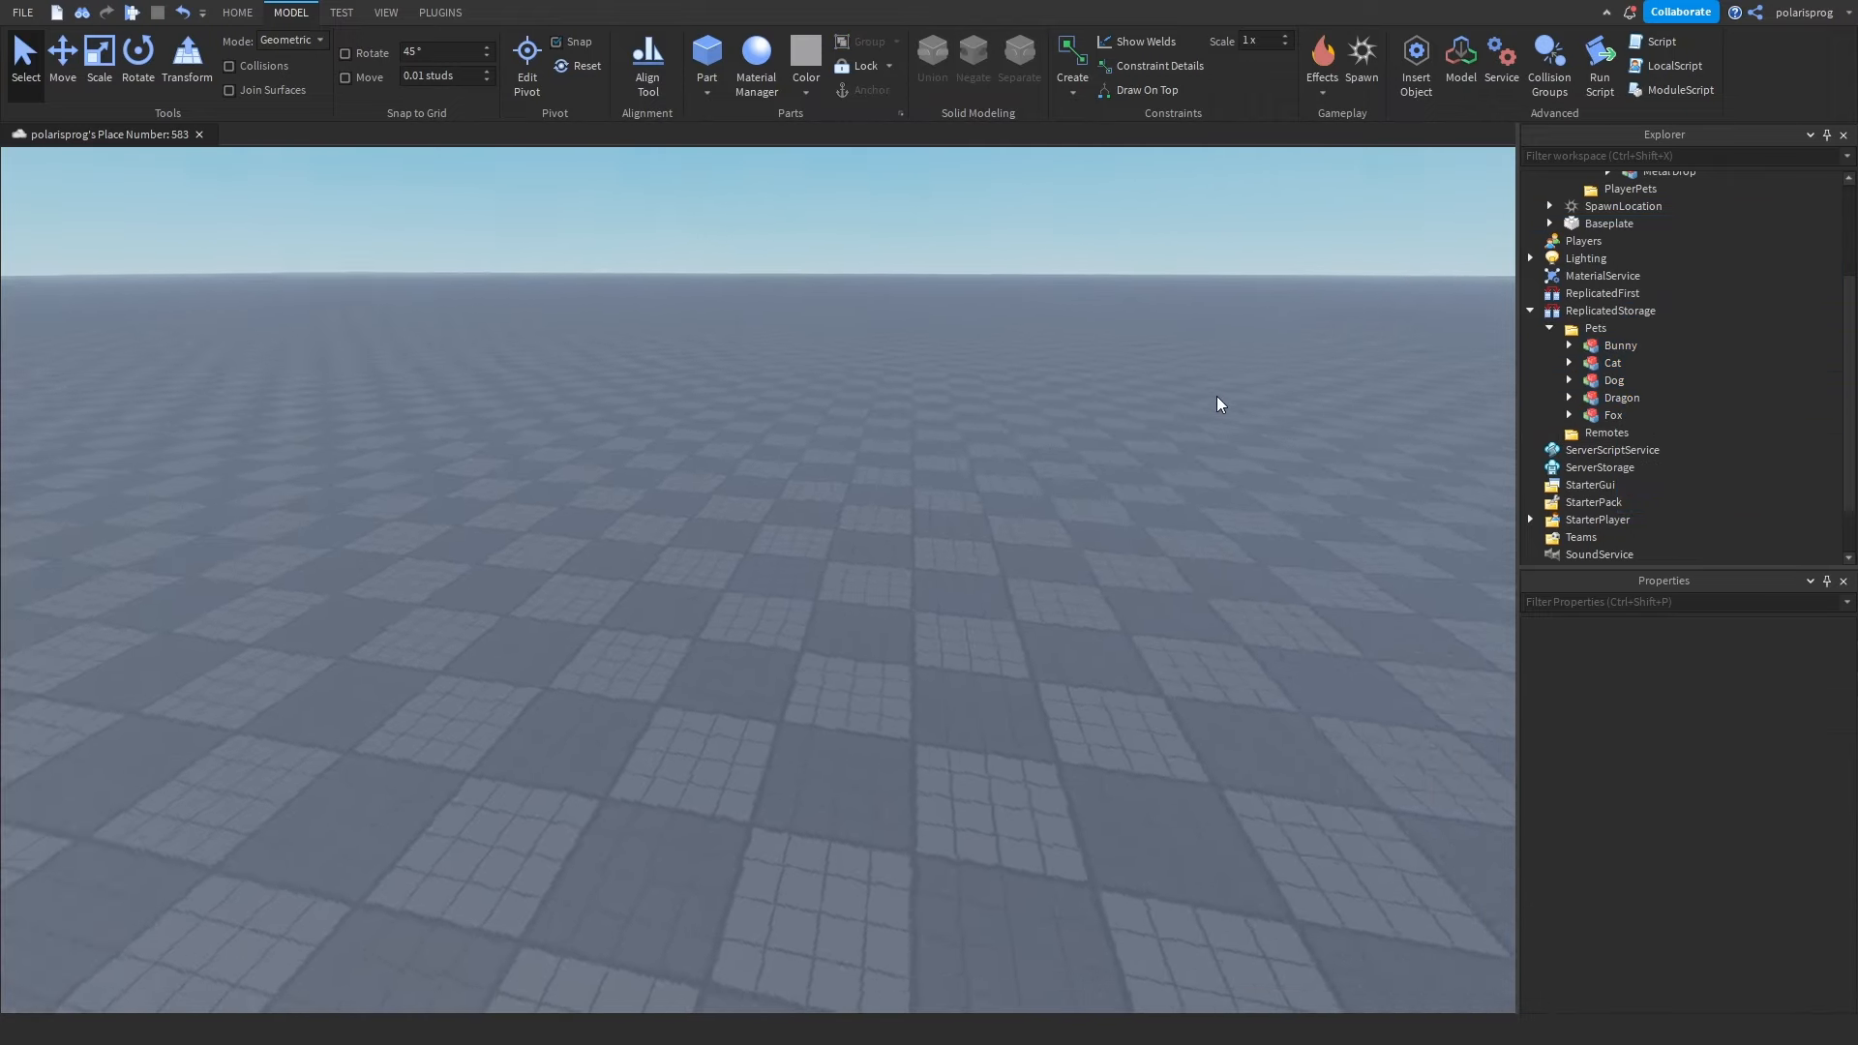
pyautogui.scroll(-3, 896, 424)
pyautogui.moveTo(896, 424); pyautogui.dragTo(896, 424, button='right')
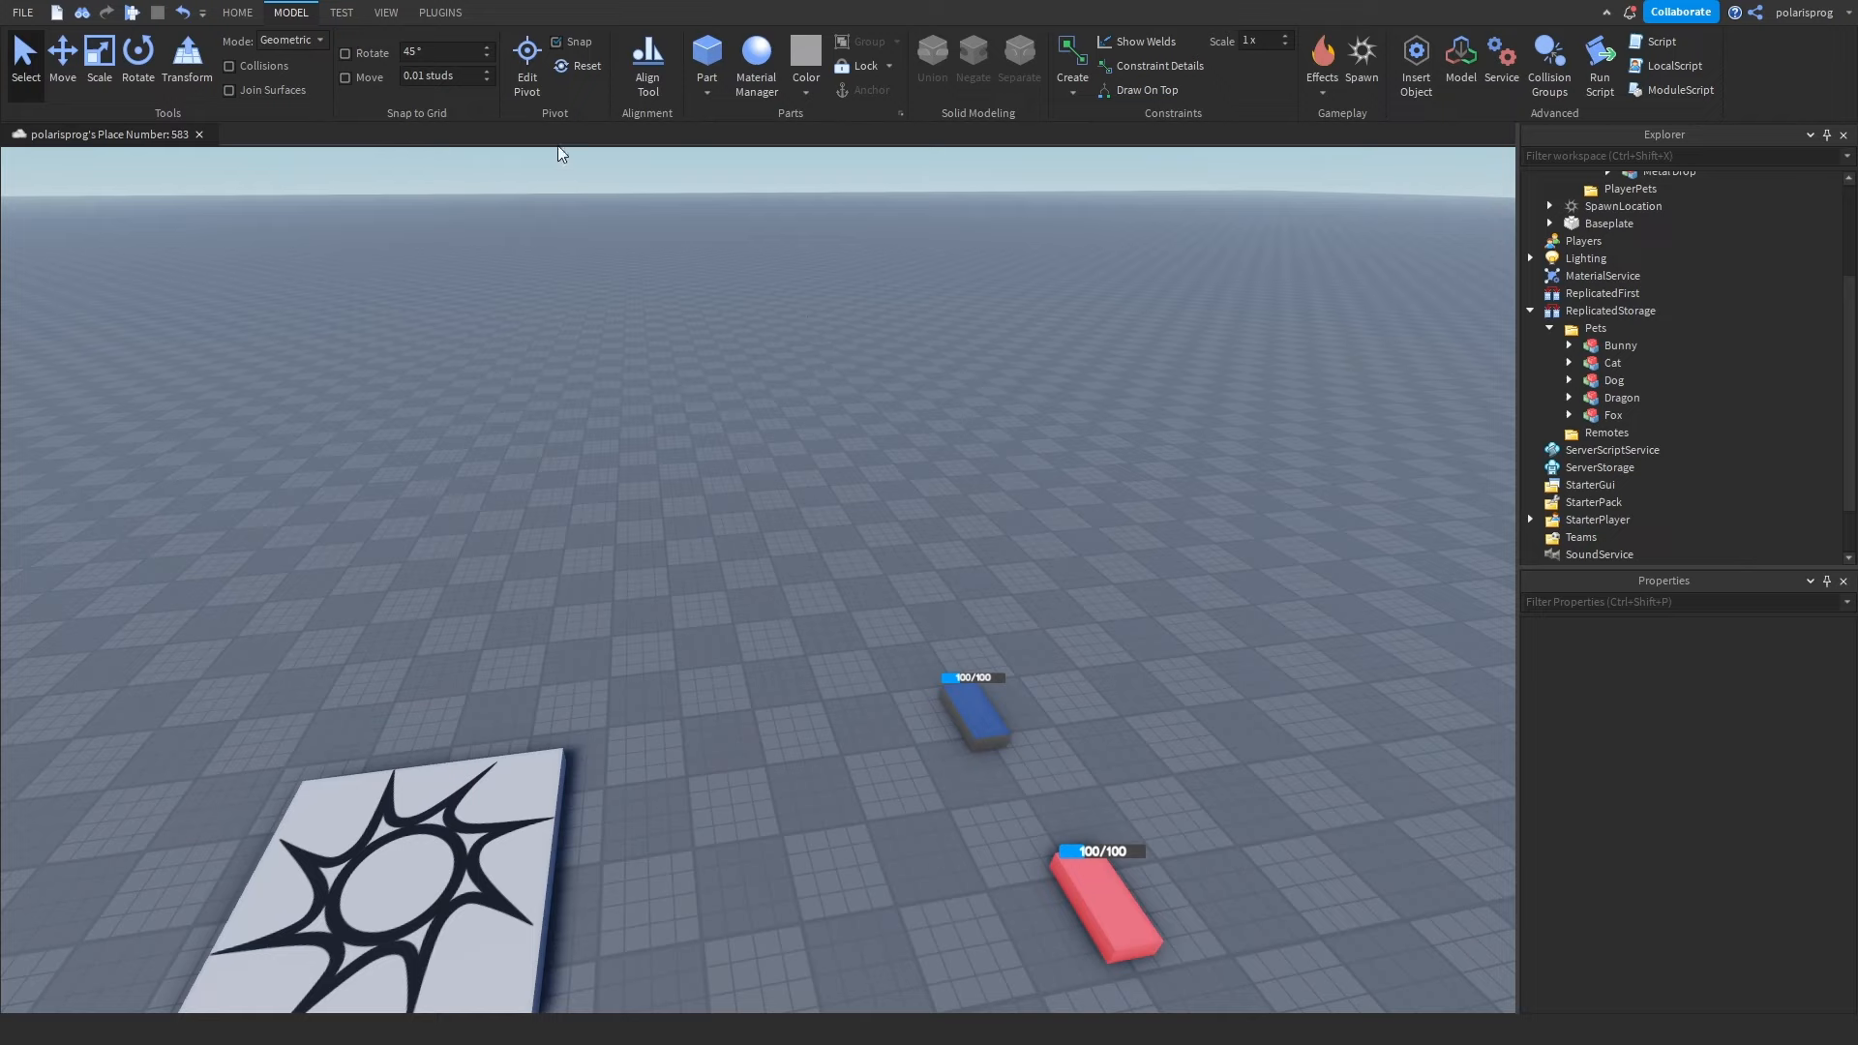
# Insert the "Pet follower psx series" model from My Models in the Toolbox into Workspace.
pyautogui.click(386, 12)
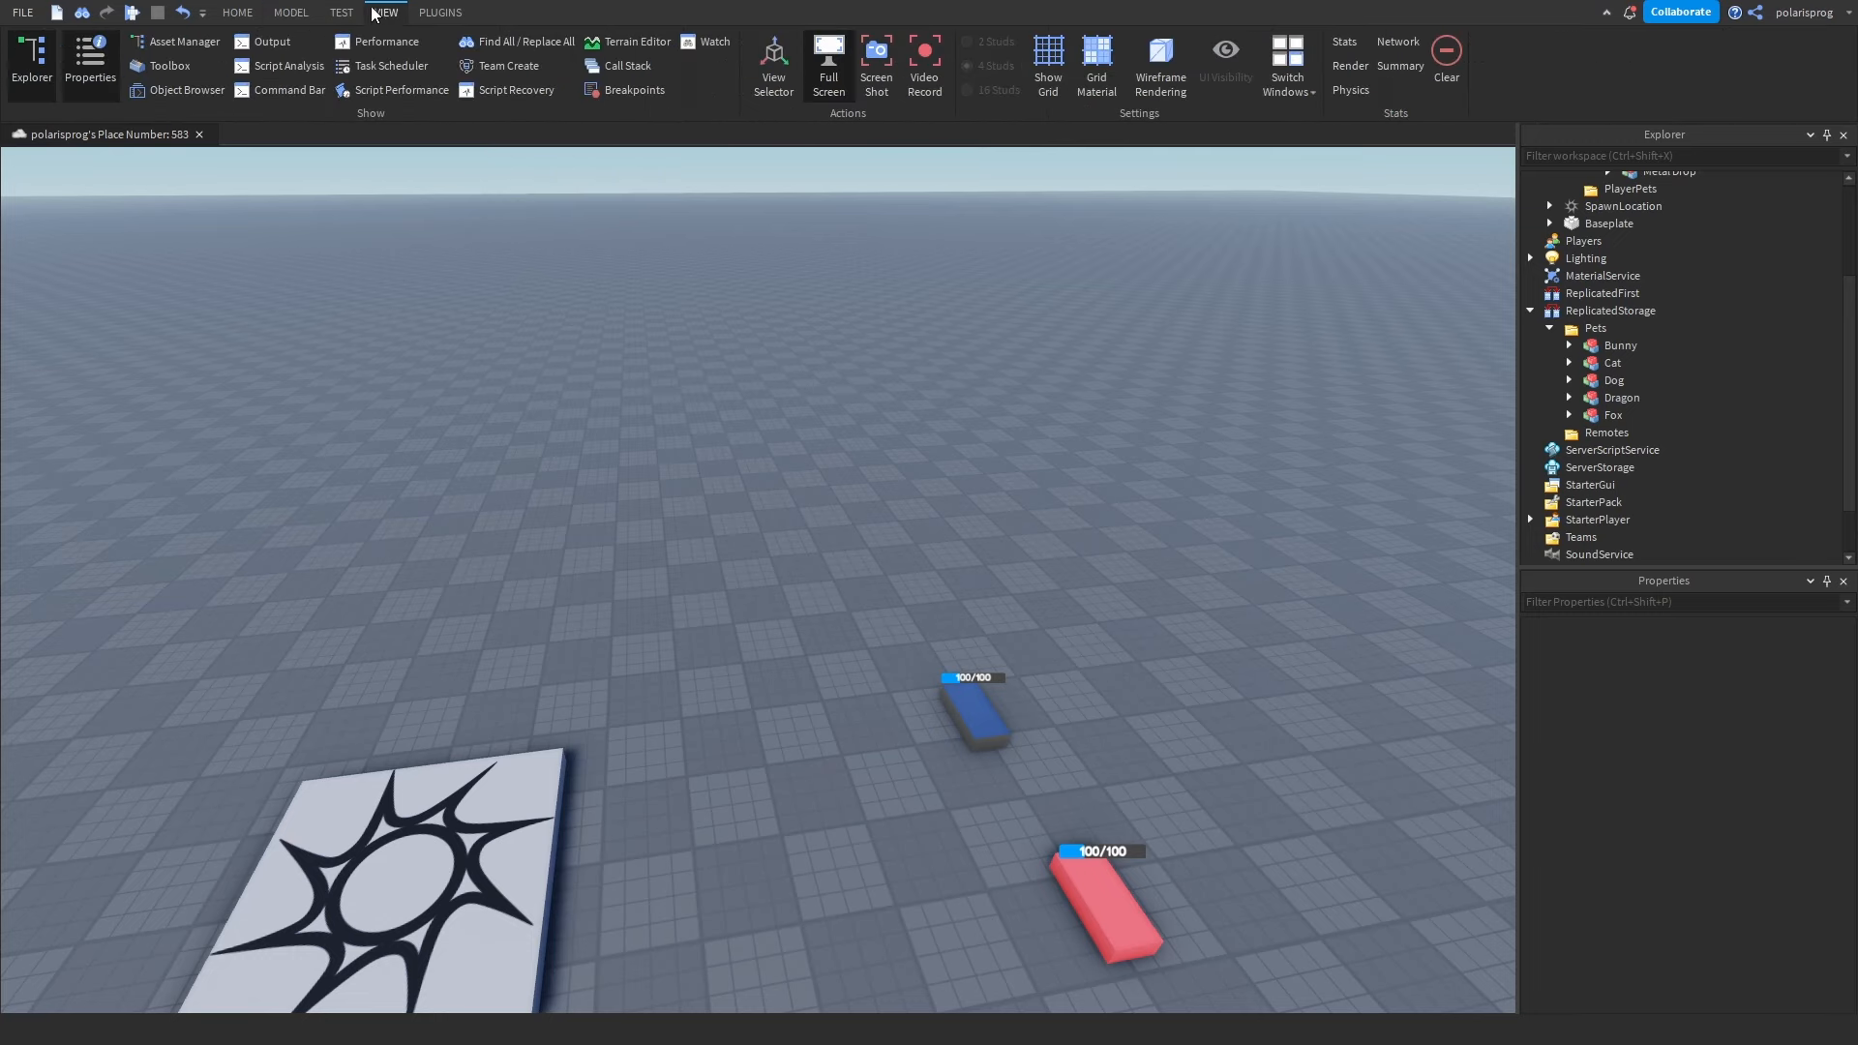
pyautogui.click(290, 11)
pyautogui.click(237, 12)
pyautogui.click(482, 63)
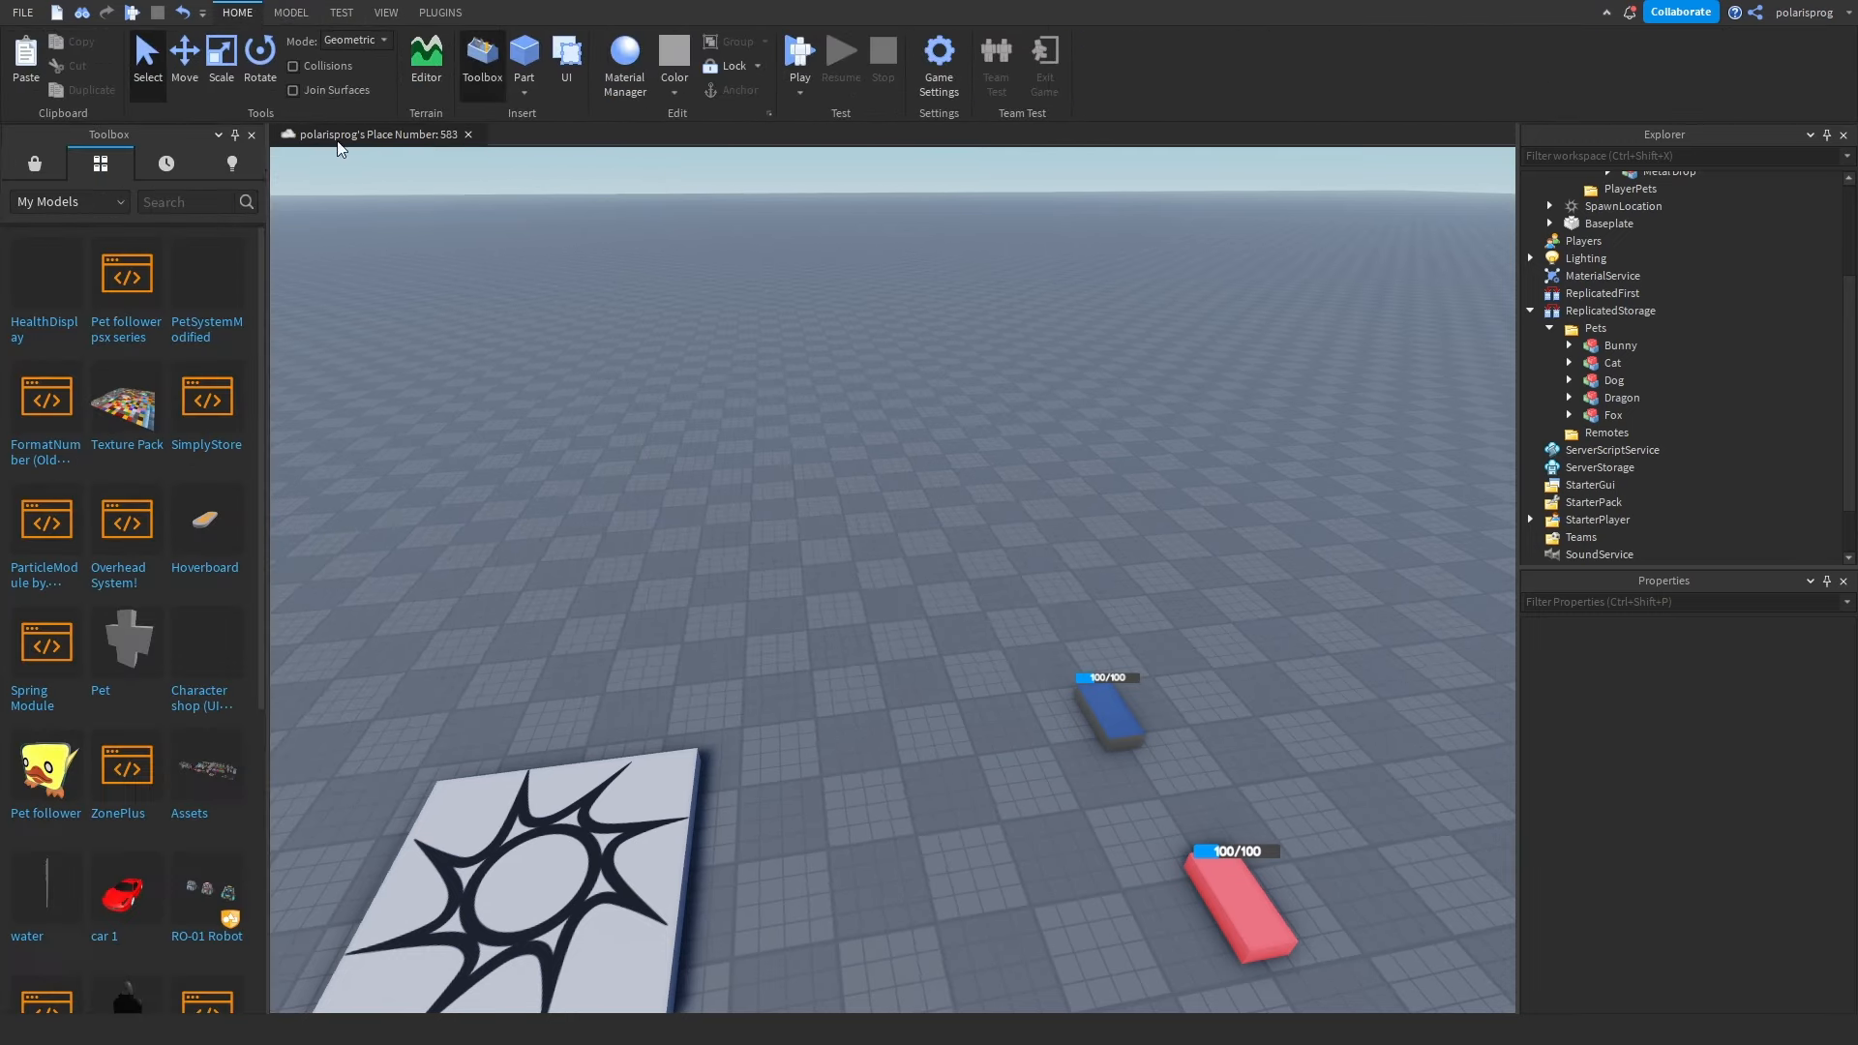
pyautogui.click(127, 306)
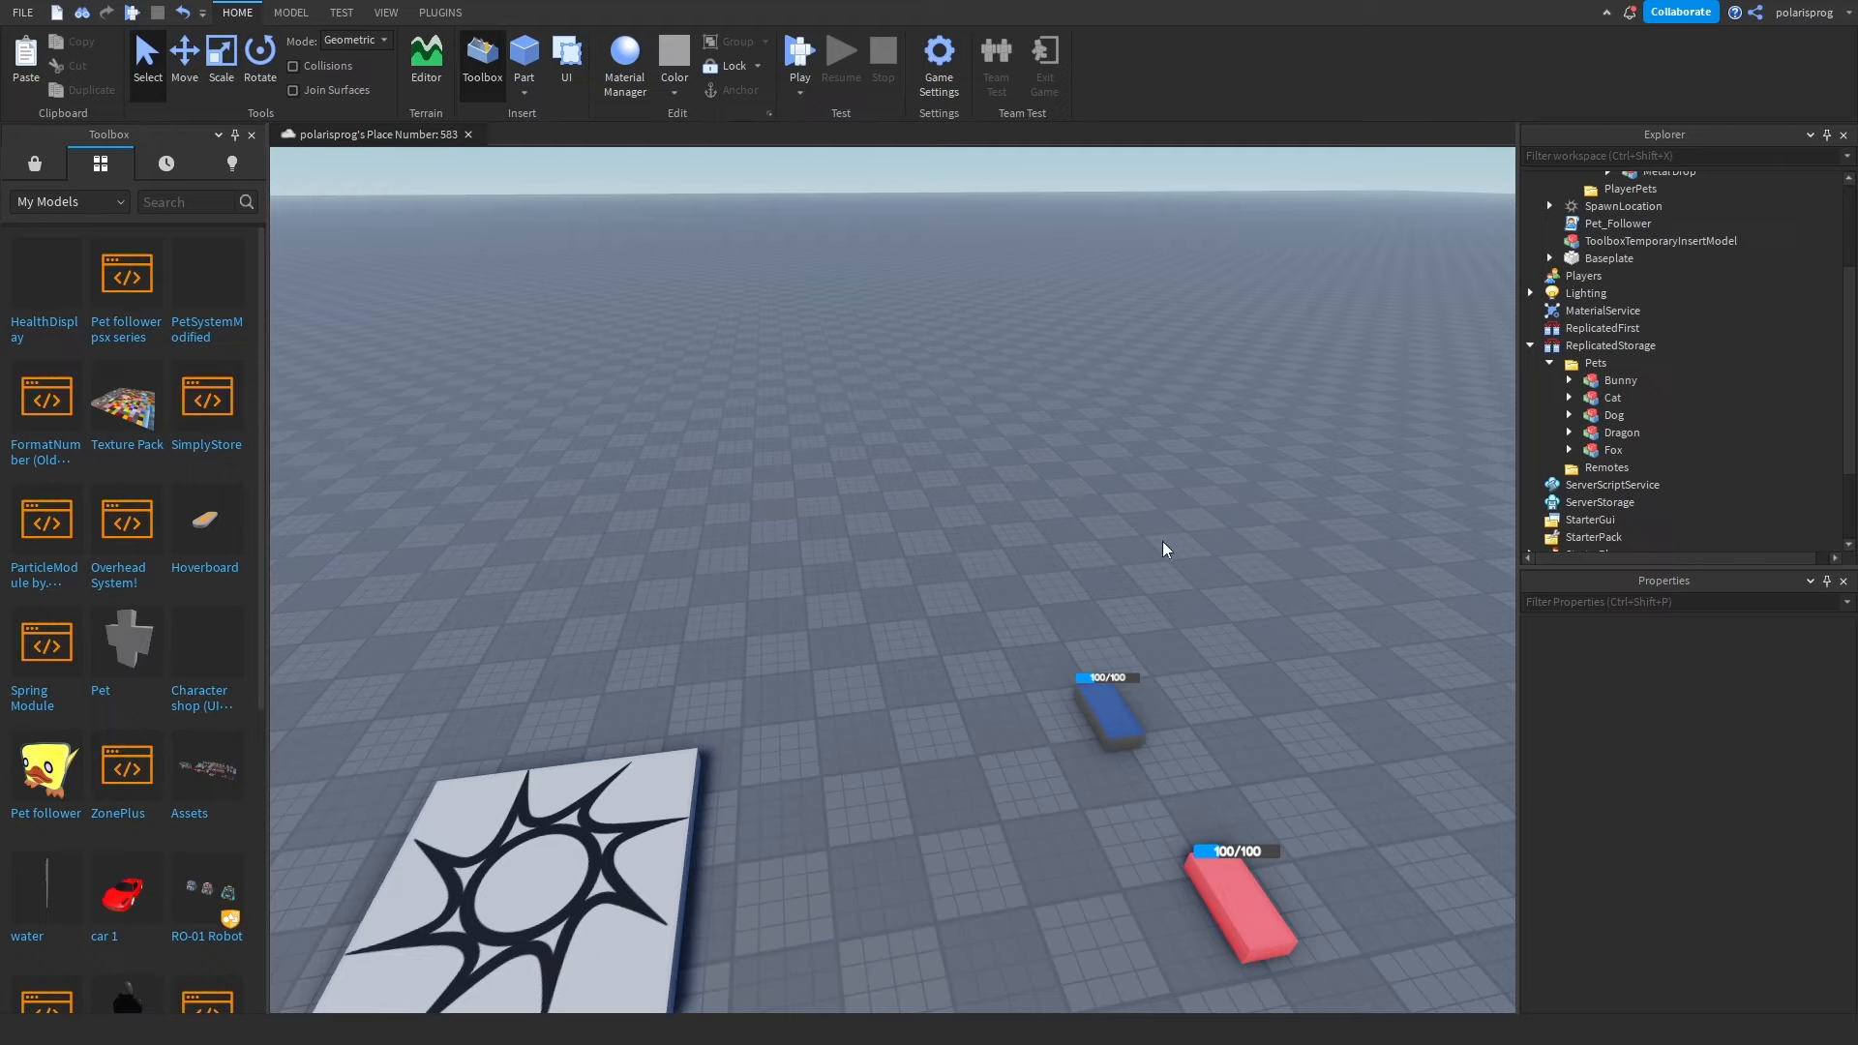
pyautogui.click(251, 133)
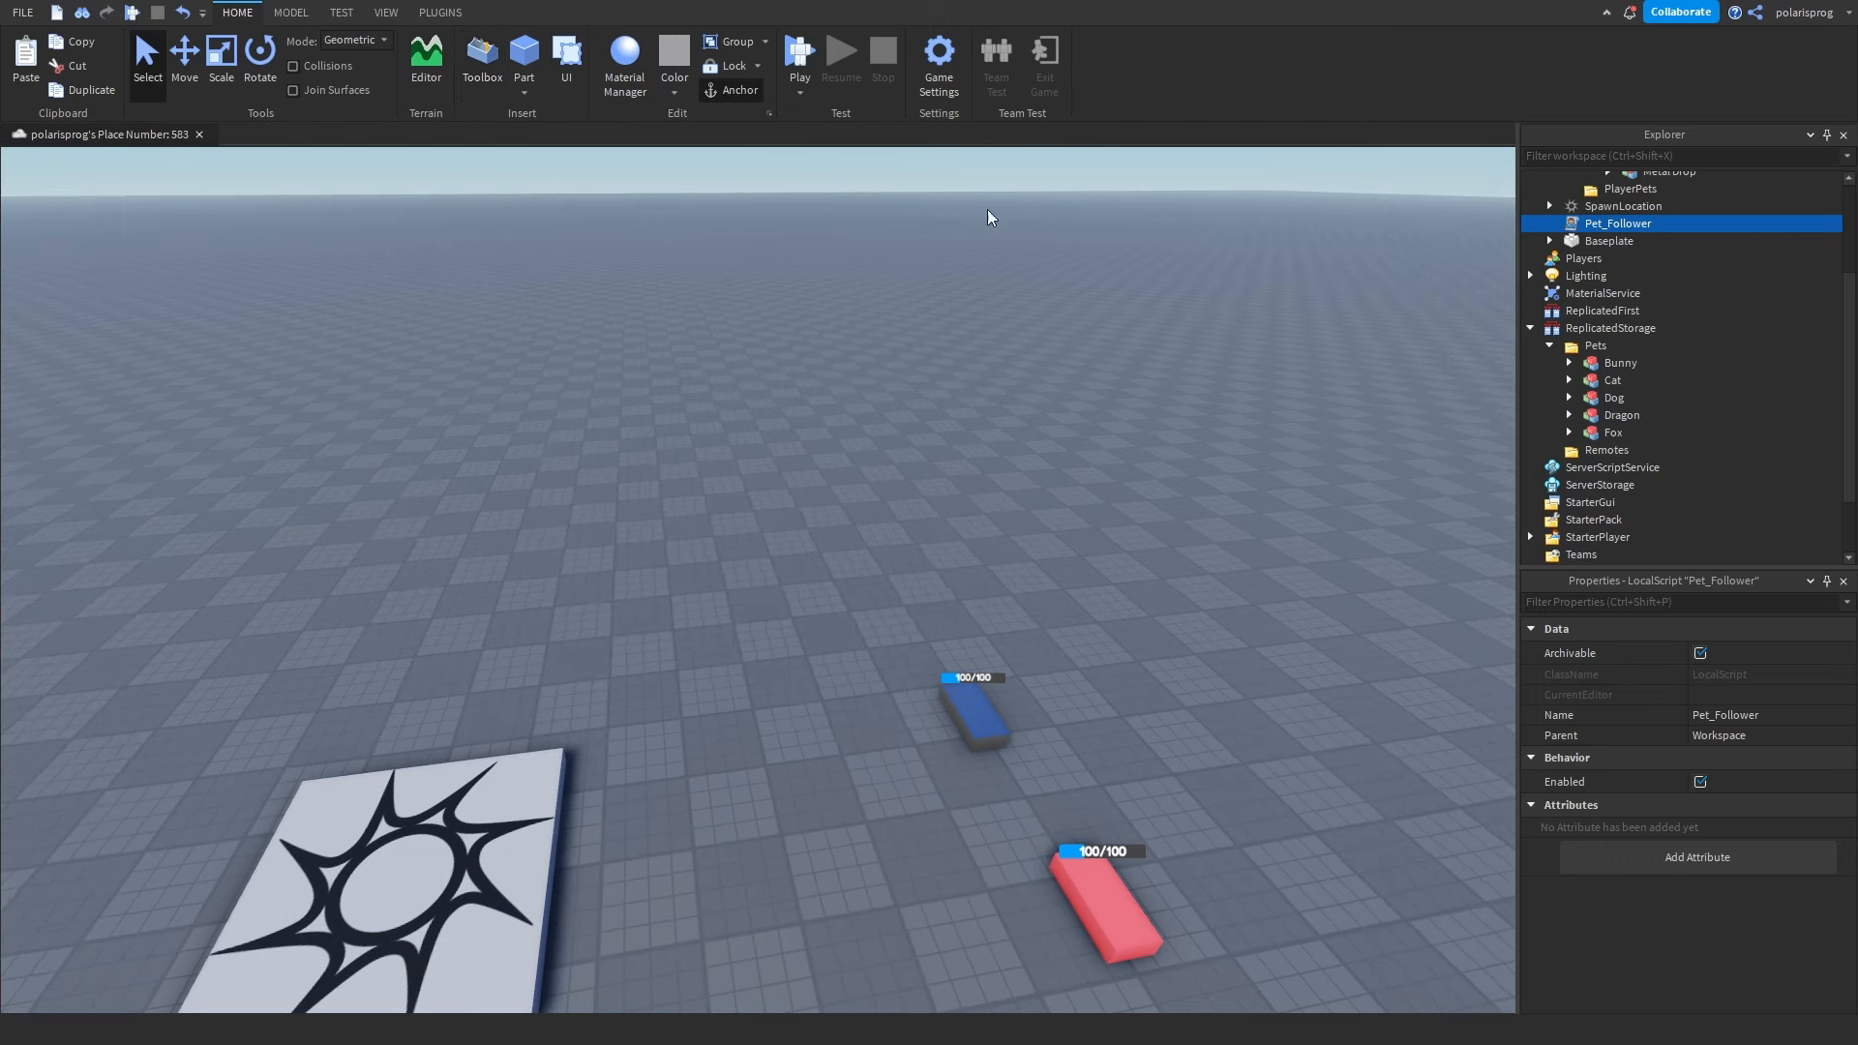
# Move the Pet_Follower script from Workspace into StarterGui and check its code.
pyautogui.moveTo(1610, 223); pyautogui.dragTo(1656, 455)
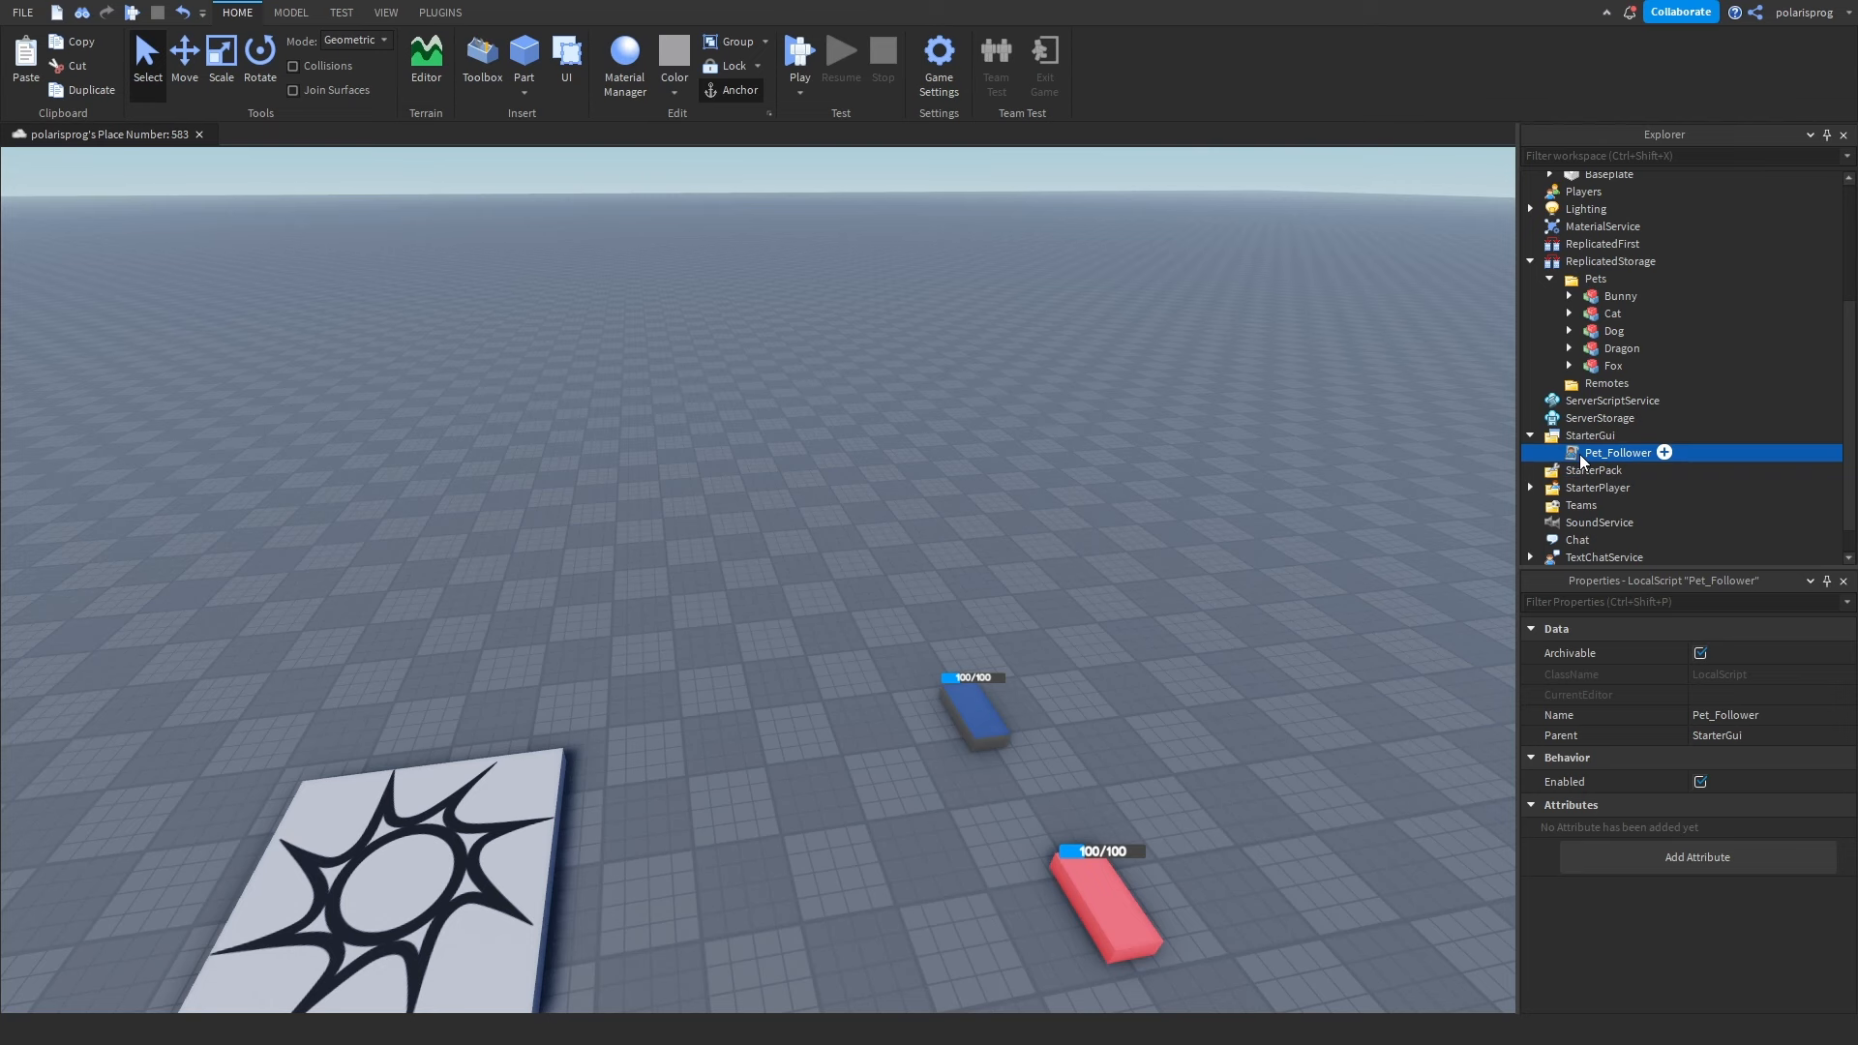
pyautogui.doubleClick(1579, 455)
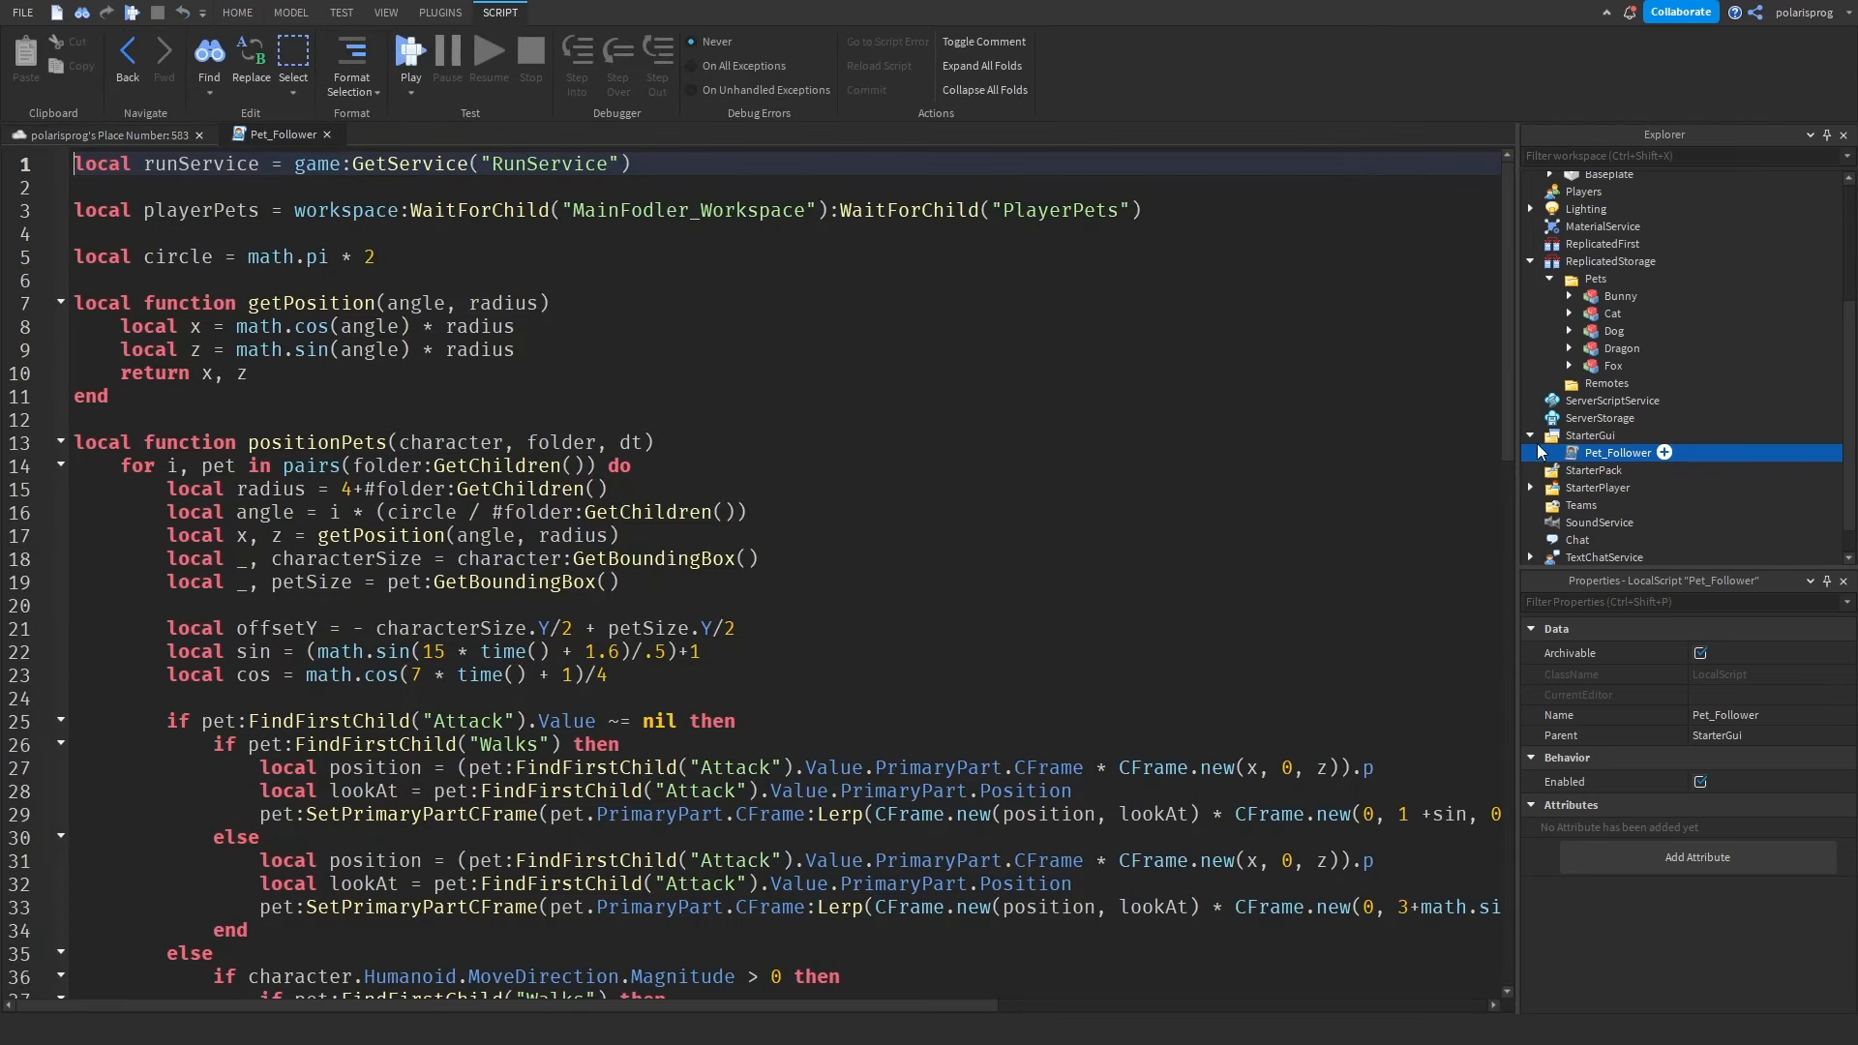
pyautogui.click(12, 137)
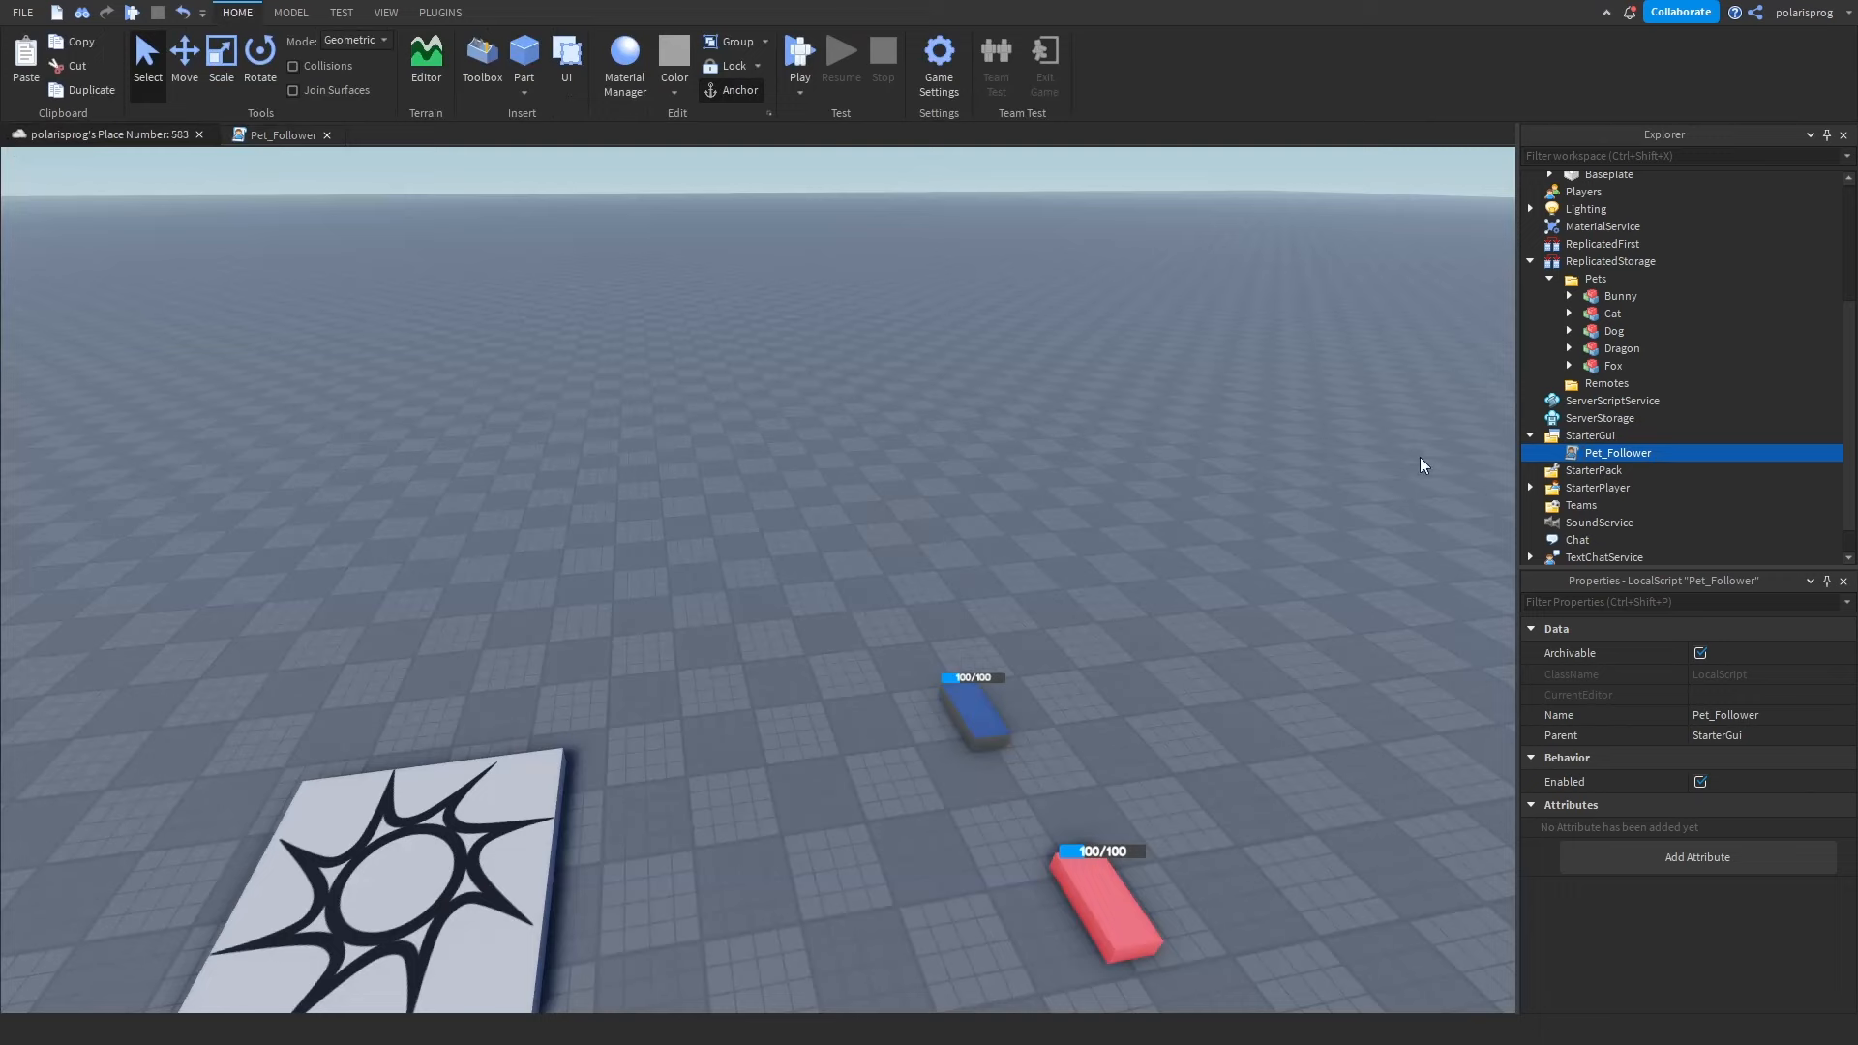
# Move the Pet_Follower script into StarterPlayerScripts under StarterPlayer and open it.
pyautogui.click(1530, 486)
pyautogui.click(1562, 508)
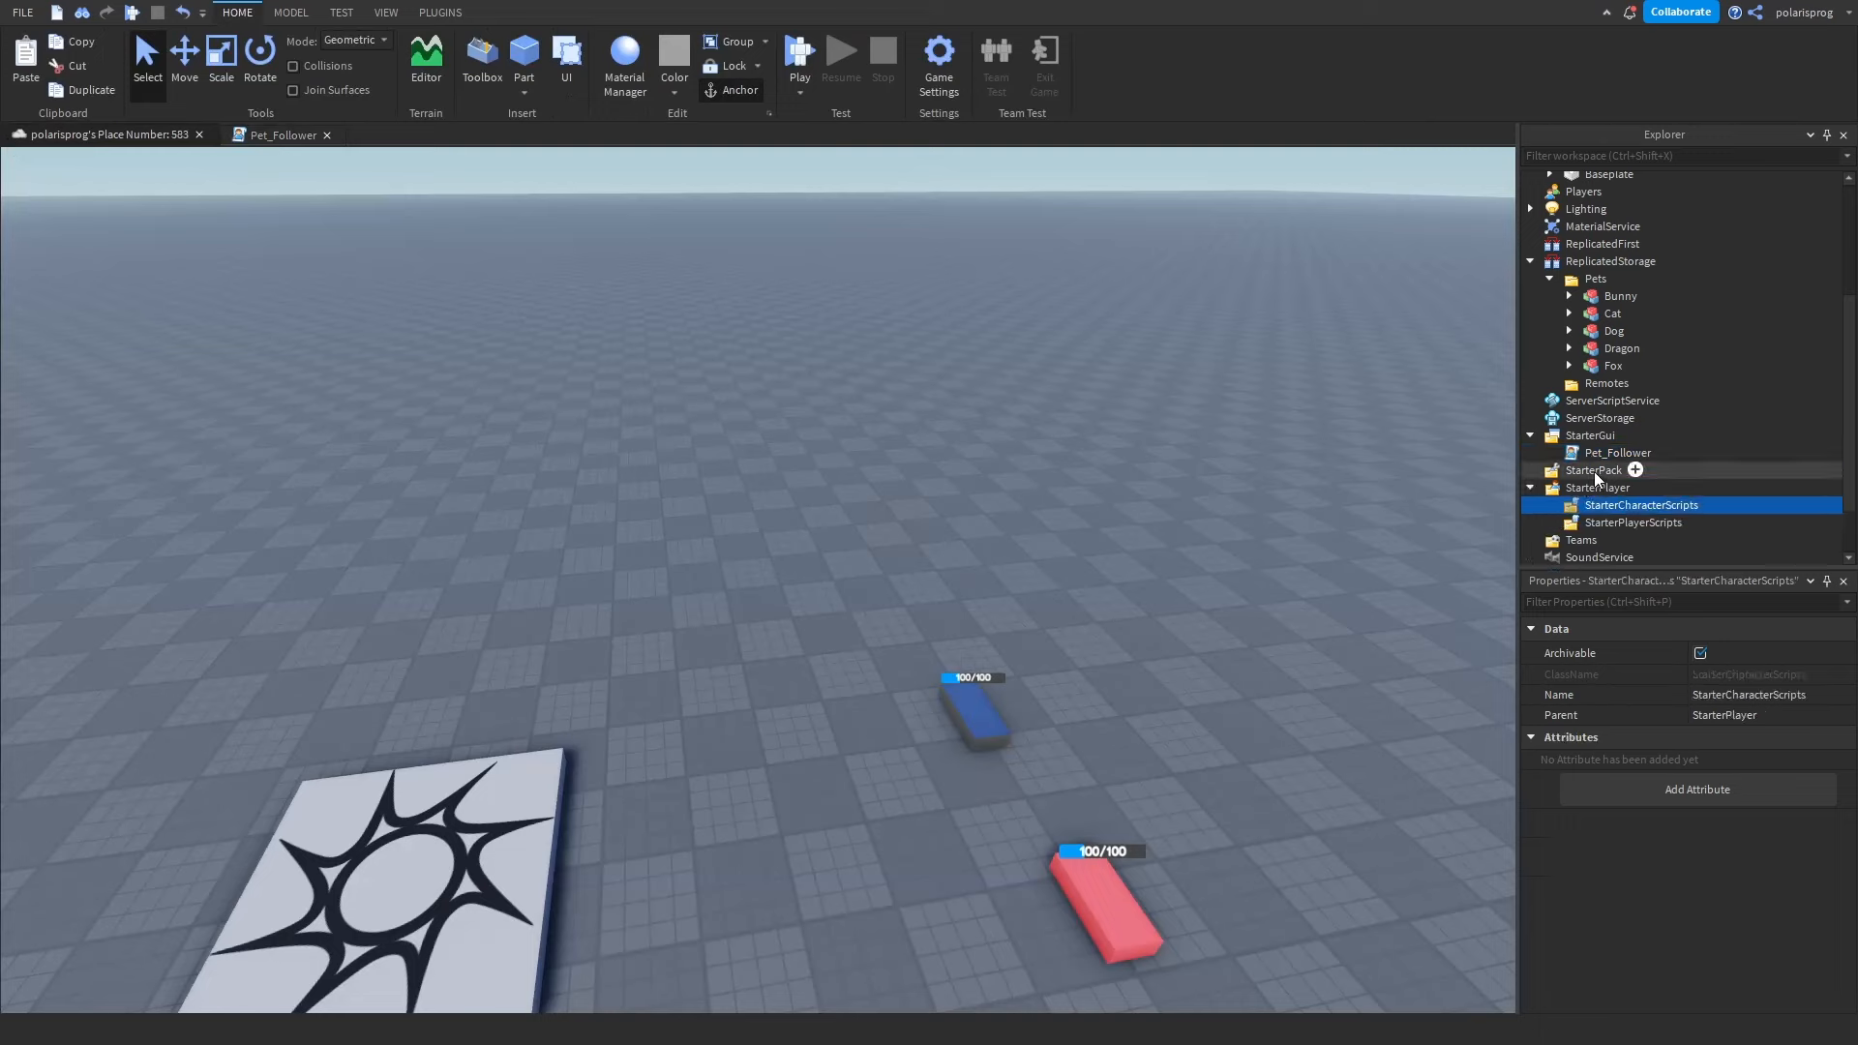
pyautogui.moveTo(1587, 455); pyautogui.dragTo(1686, 524)
pyautogui.doubleClick(1637, 523)
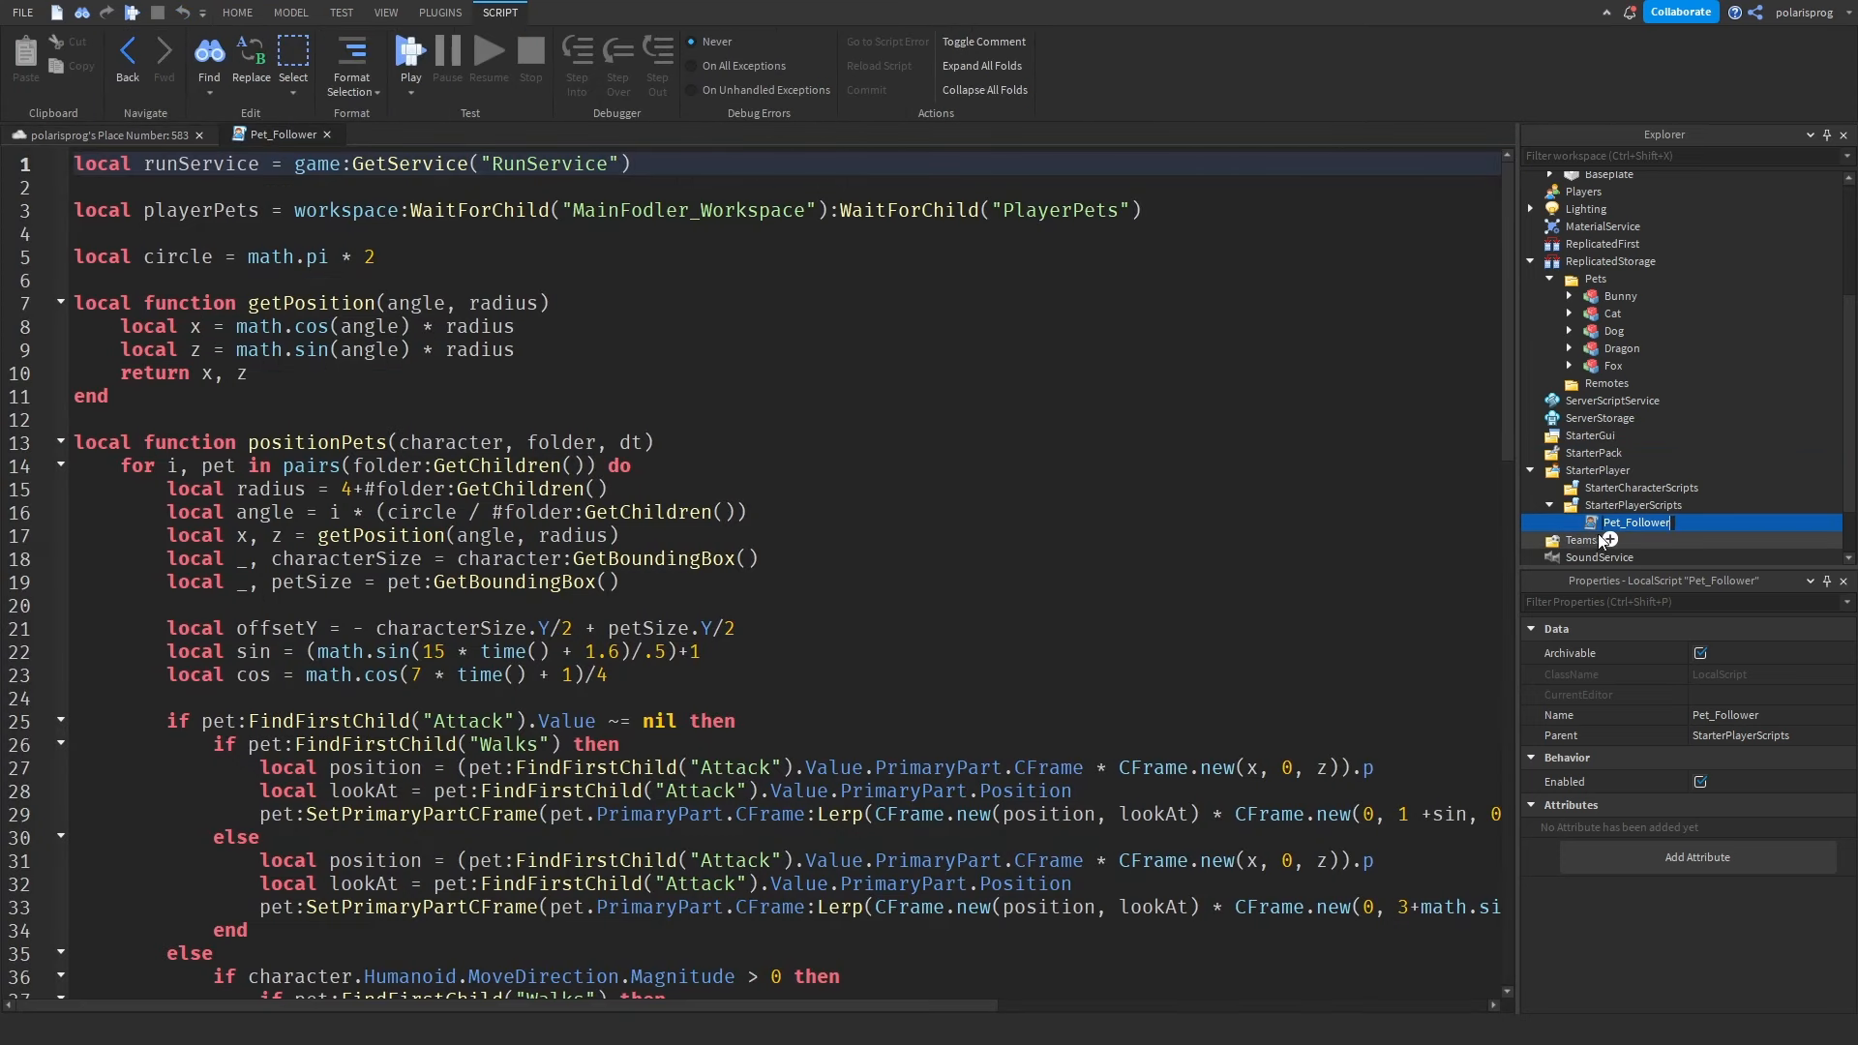
pyautogui.click(1638, 507)
pyautogui.click(1640, 525)
# Examine the Pet_Follower script's positionPets function and RenderStepped loop, and close the script.
pyautogui.click(1014, 438)
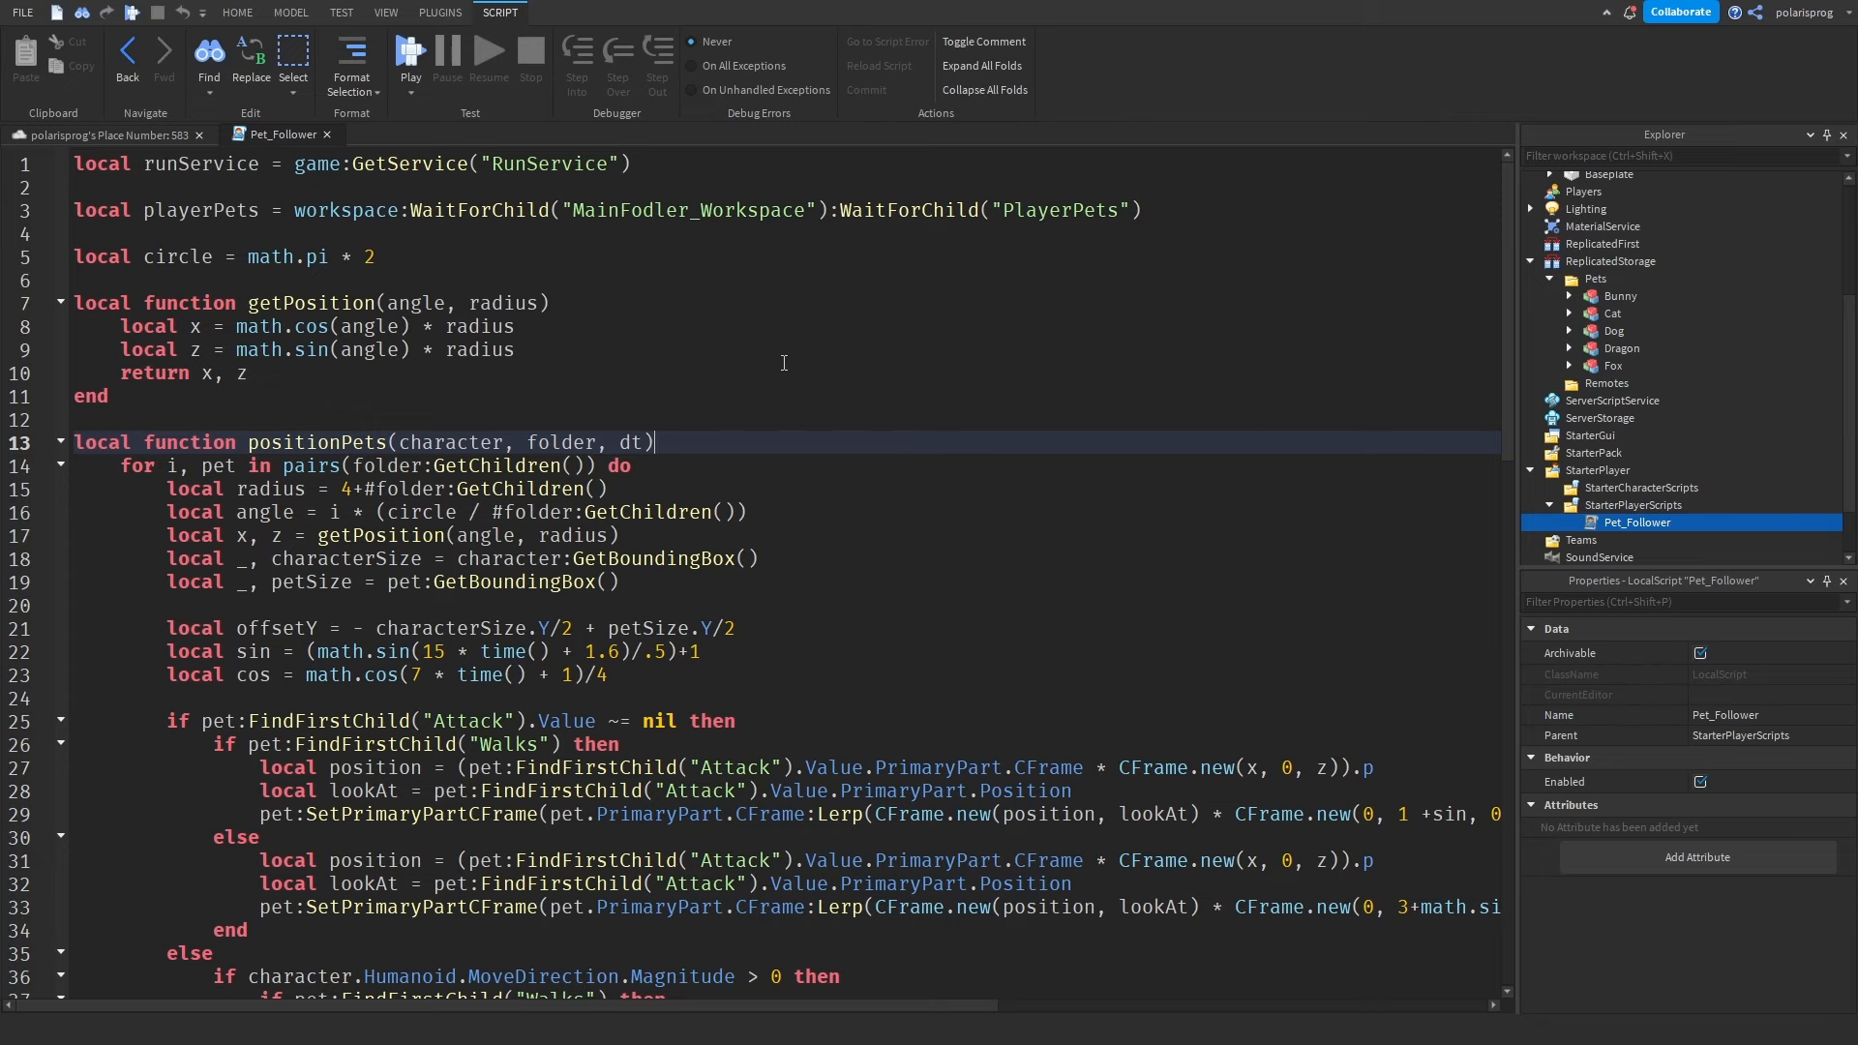
pyautogui.scroll(-8, 721, 376)
pyautogui.scroll(-4, 709, 399)
pyautogui.scroll(6, 708, 399)
pyautogui.scroll(-2, 706, 401)
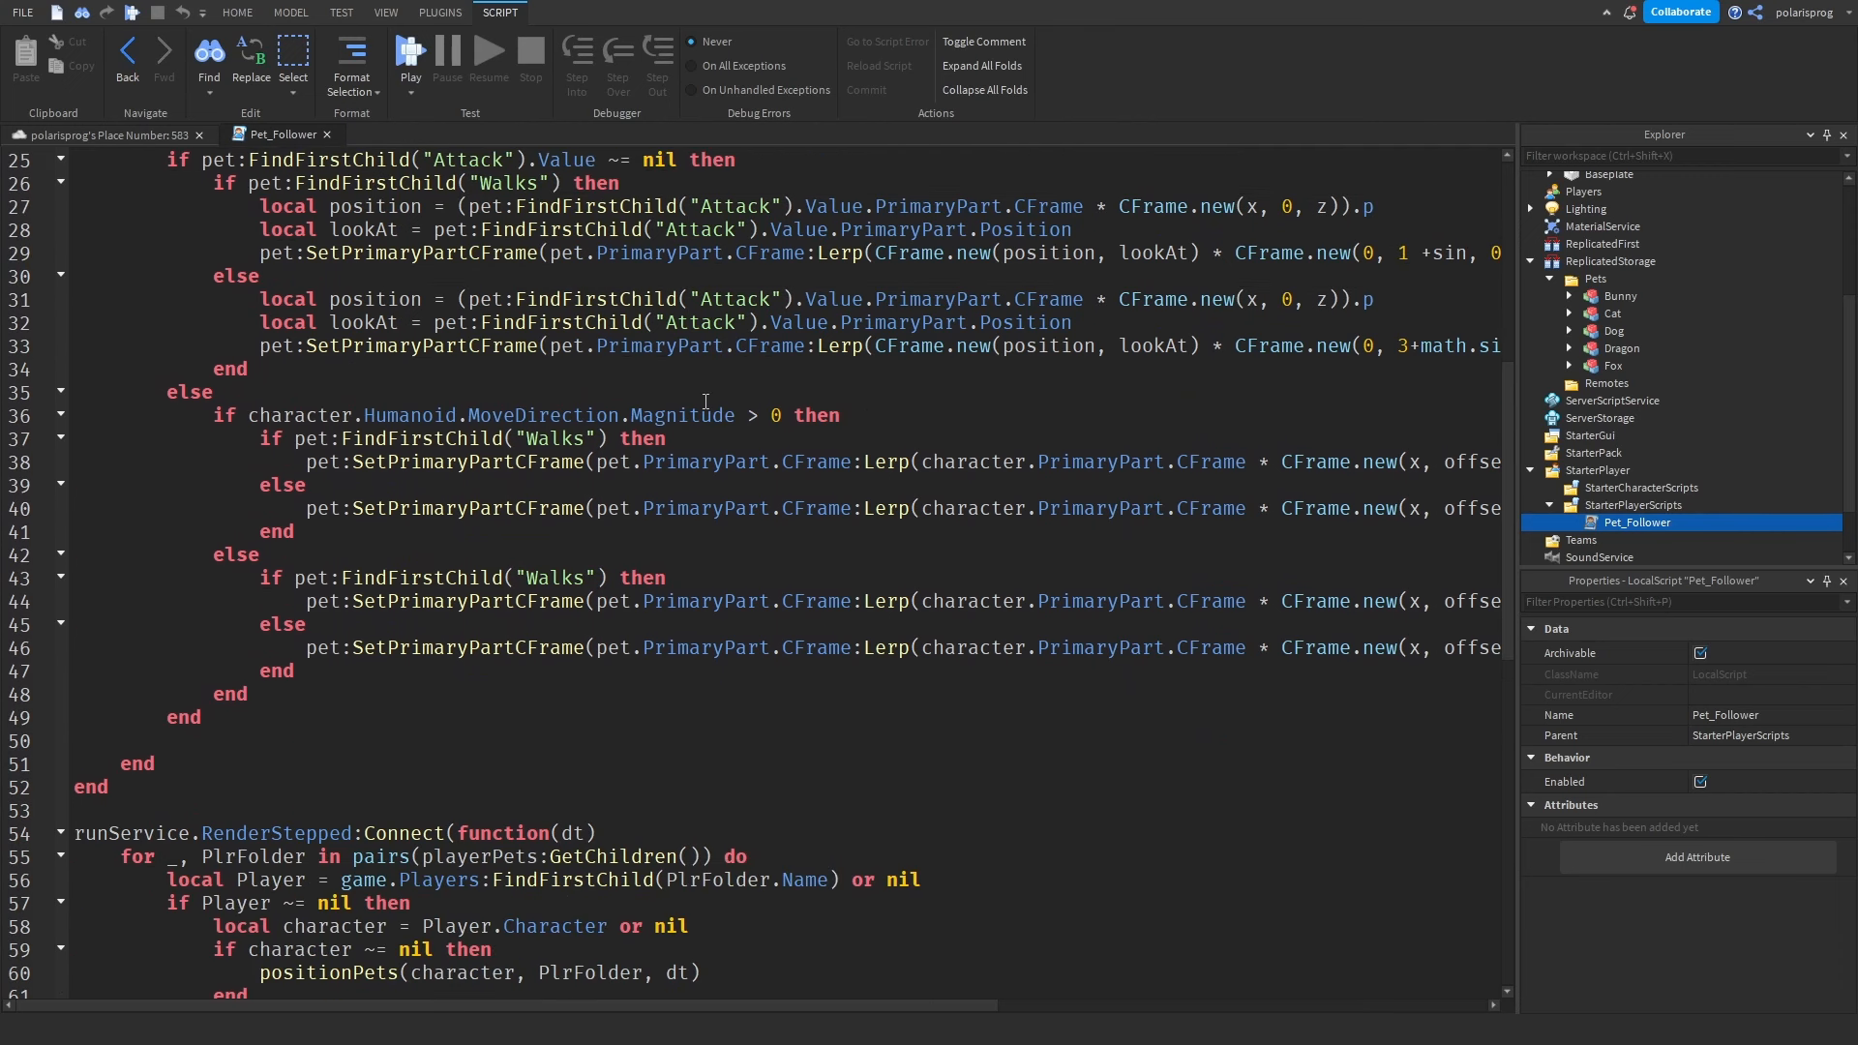
pyautogui.scroll(8, 706, 400)
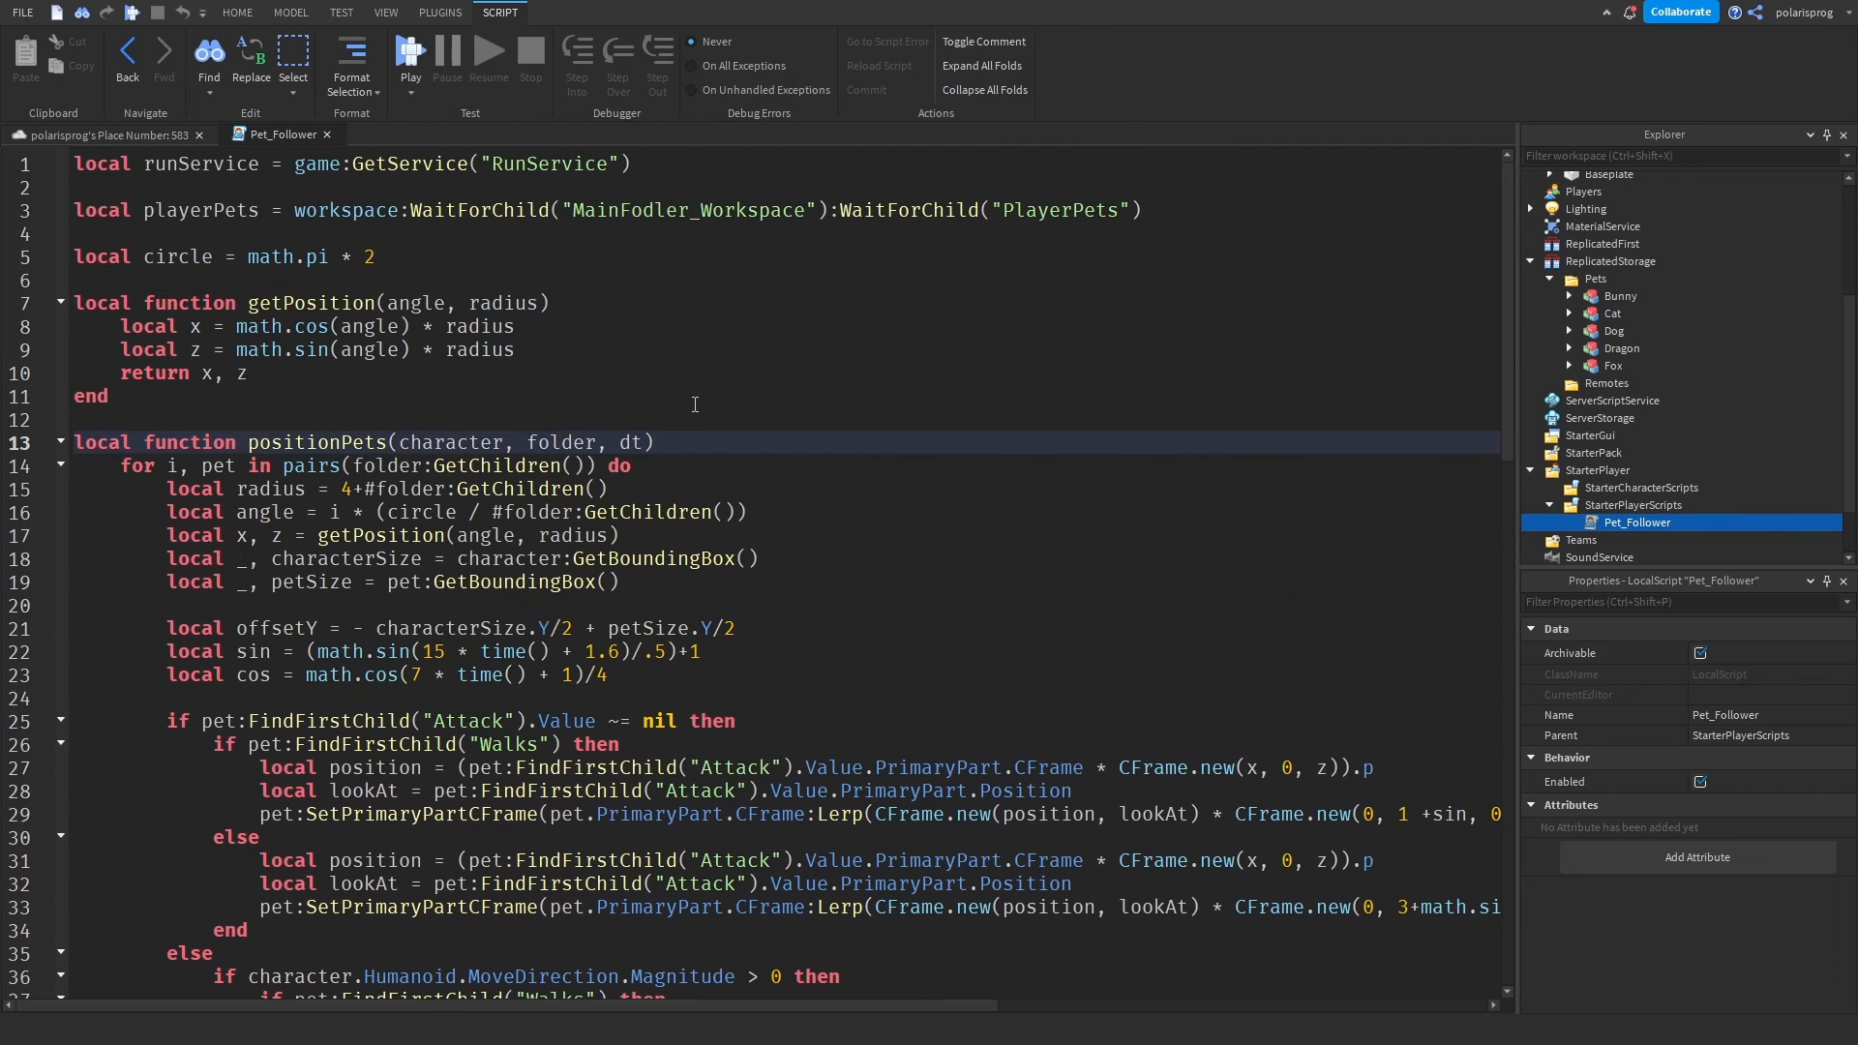
pyautogui.moveTo(141, 392); pyautogui.dragTo(668, 558)
pyautogui.click(680, 559)
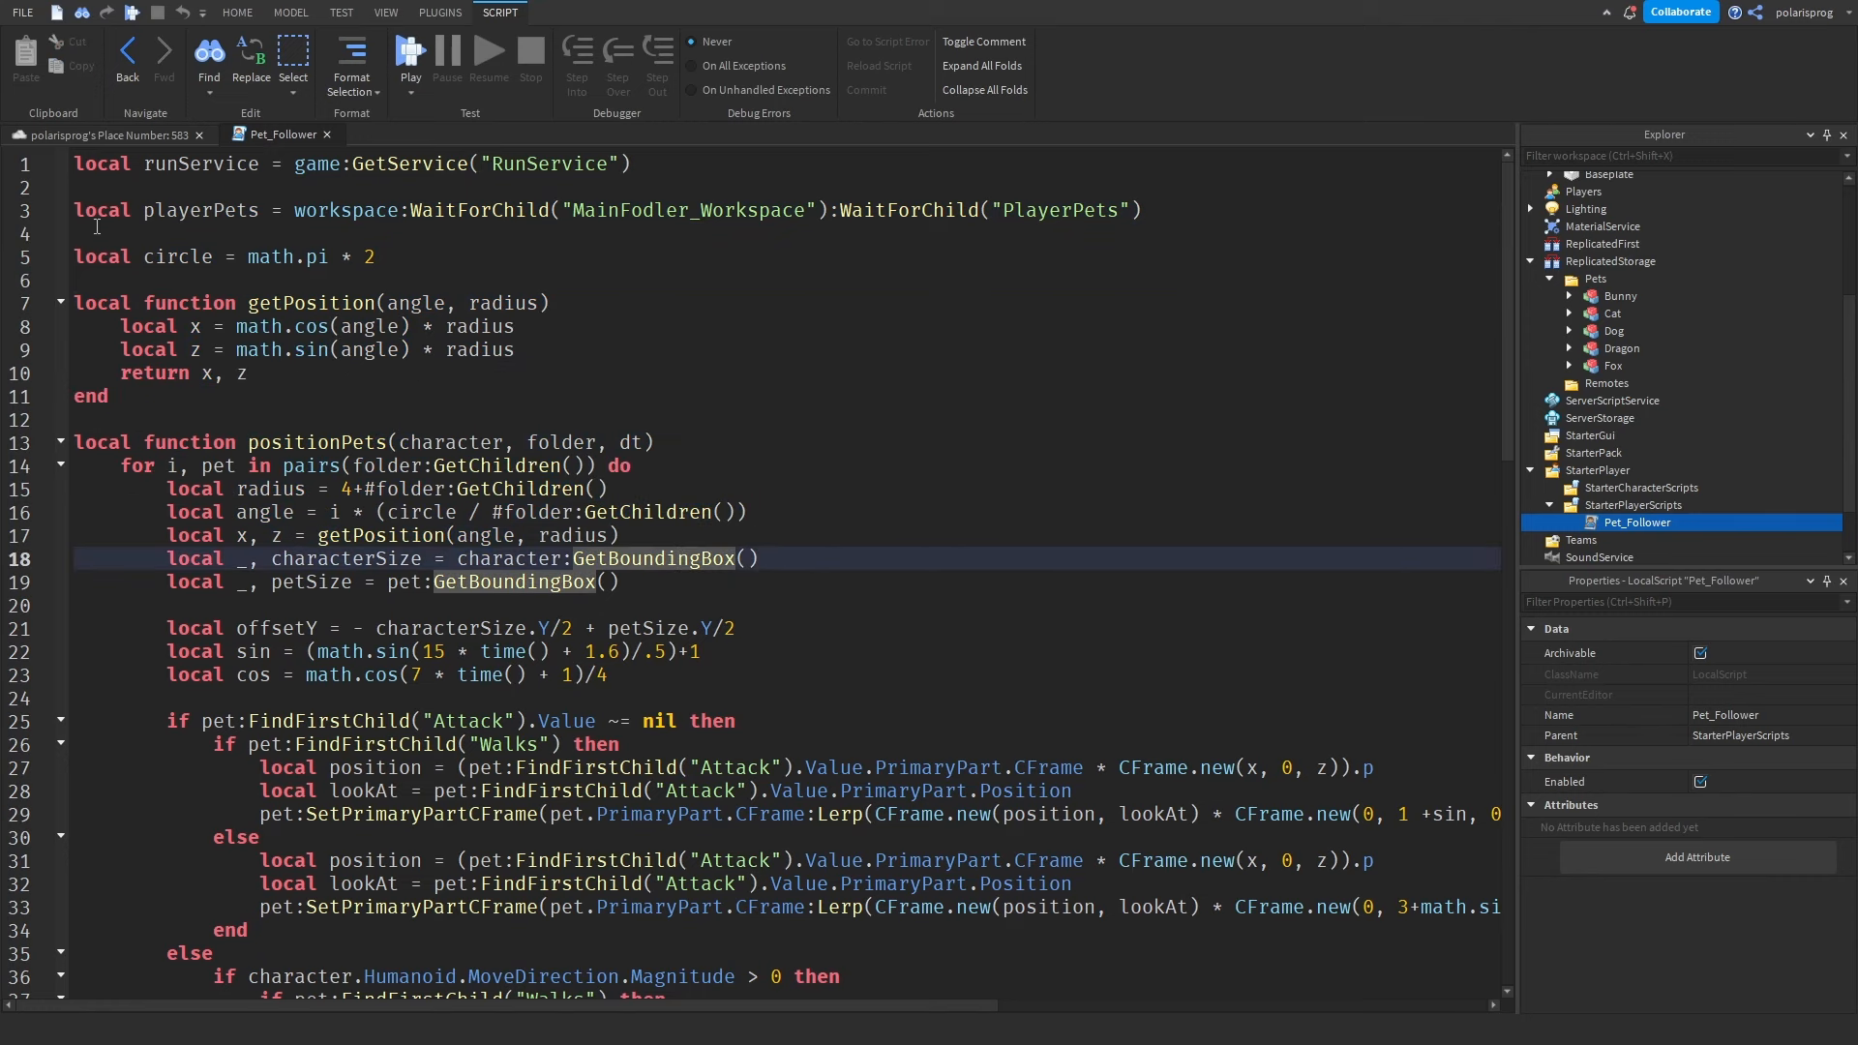
pyautogui.click(106, 136)
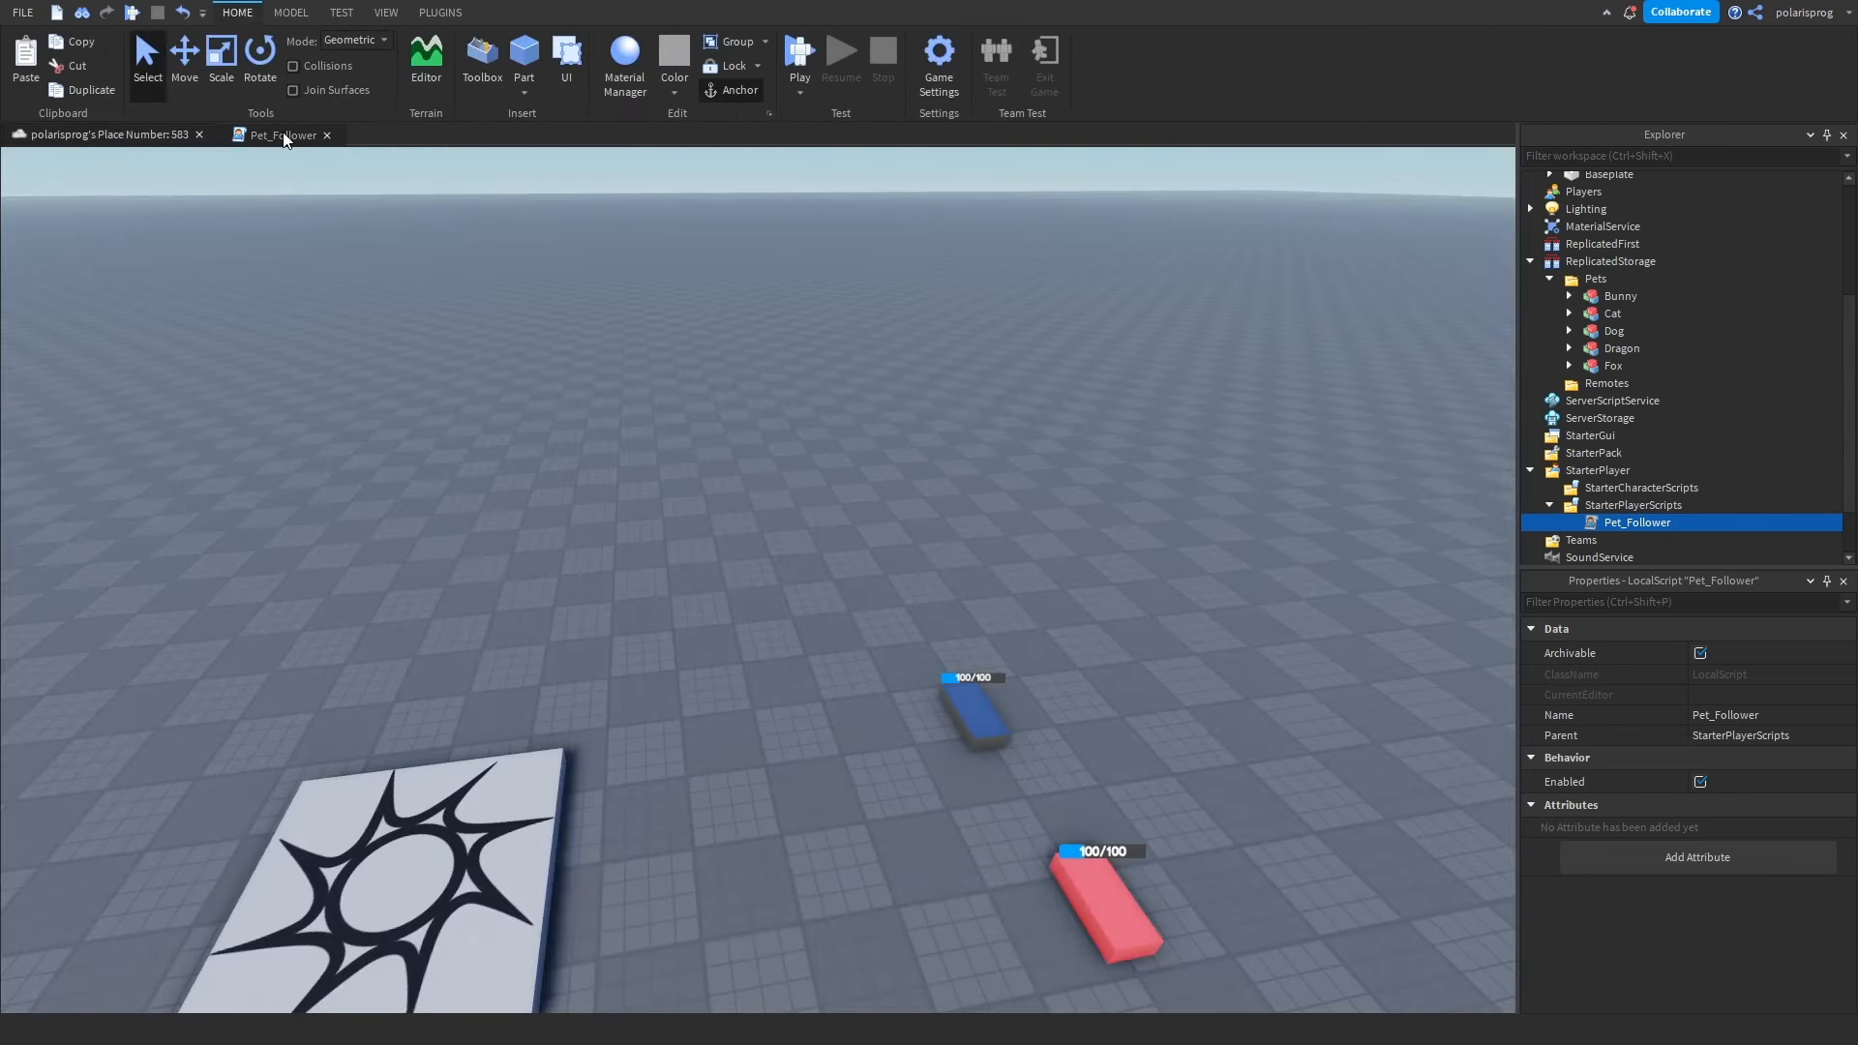
pyautogui.click(327, 136)
pyautogui.click(752, 337)
pyautogui.moveTo(1142, 554); pyautogui.dragTo(1316, 556, button='right')
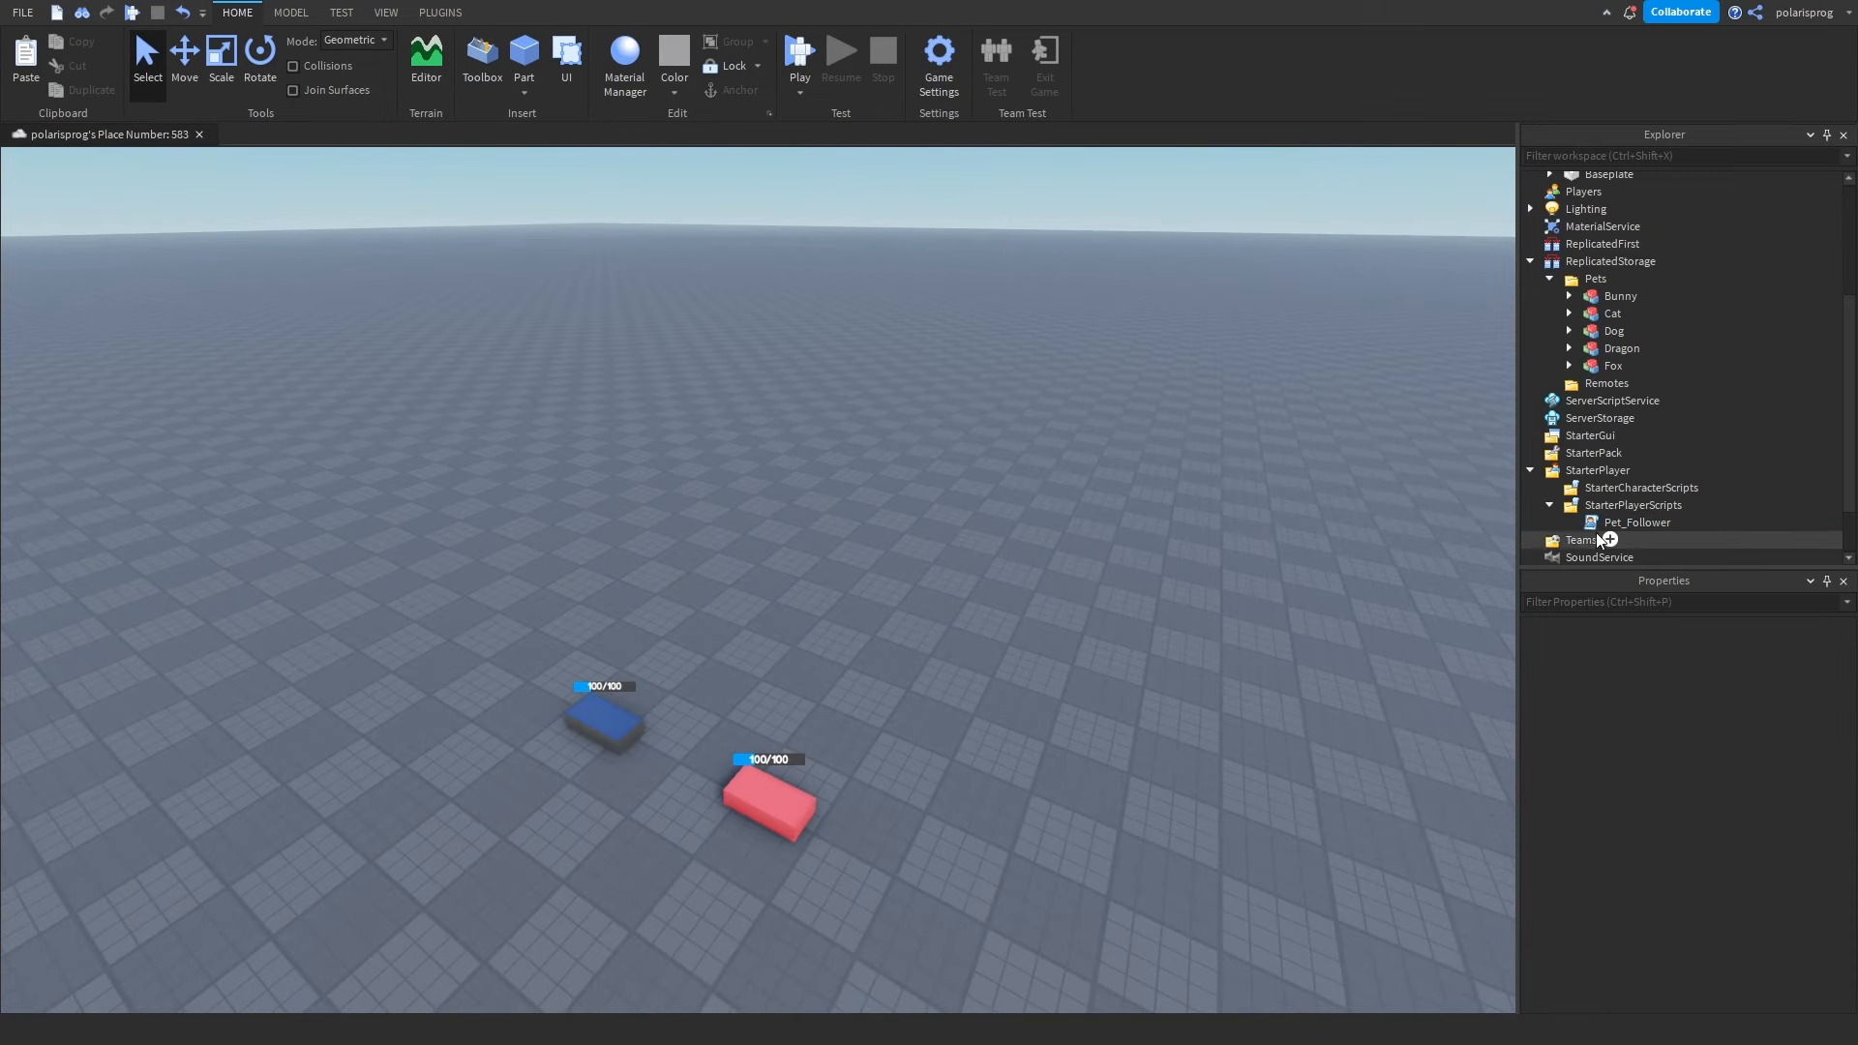
pyautogui.click(1626, 523)
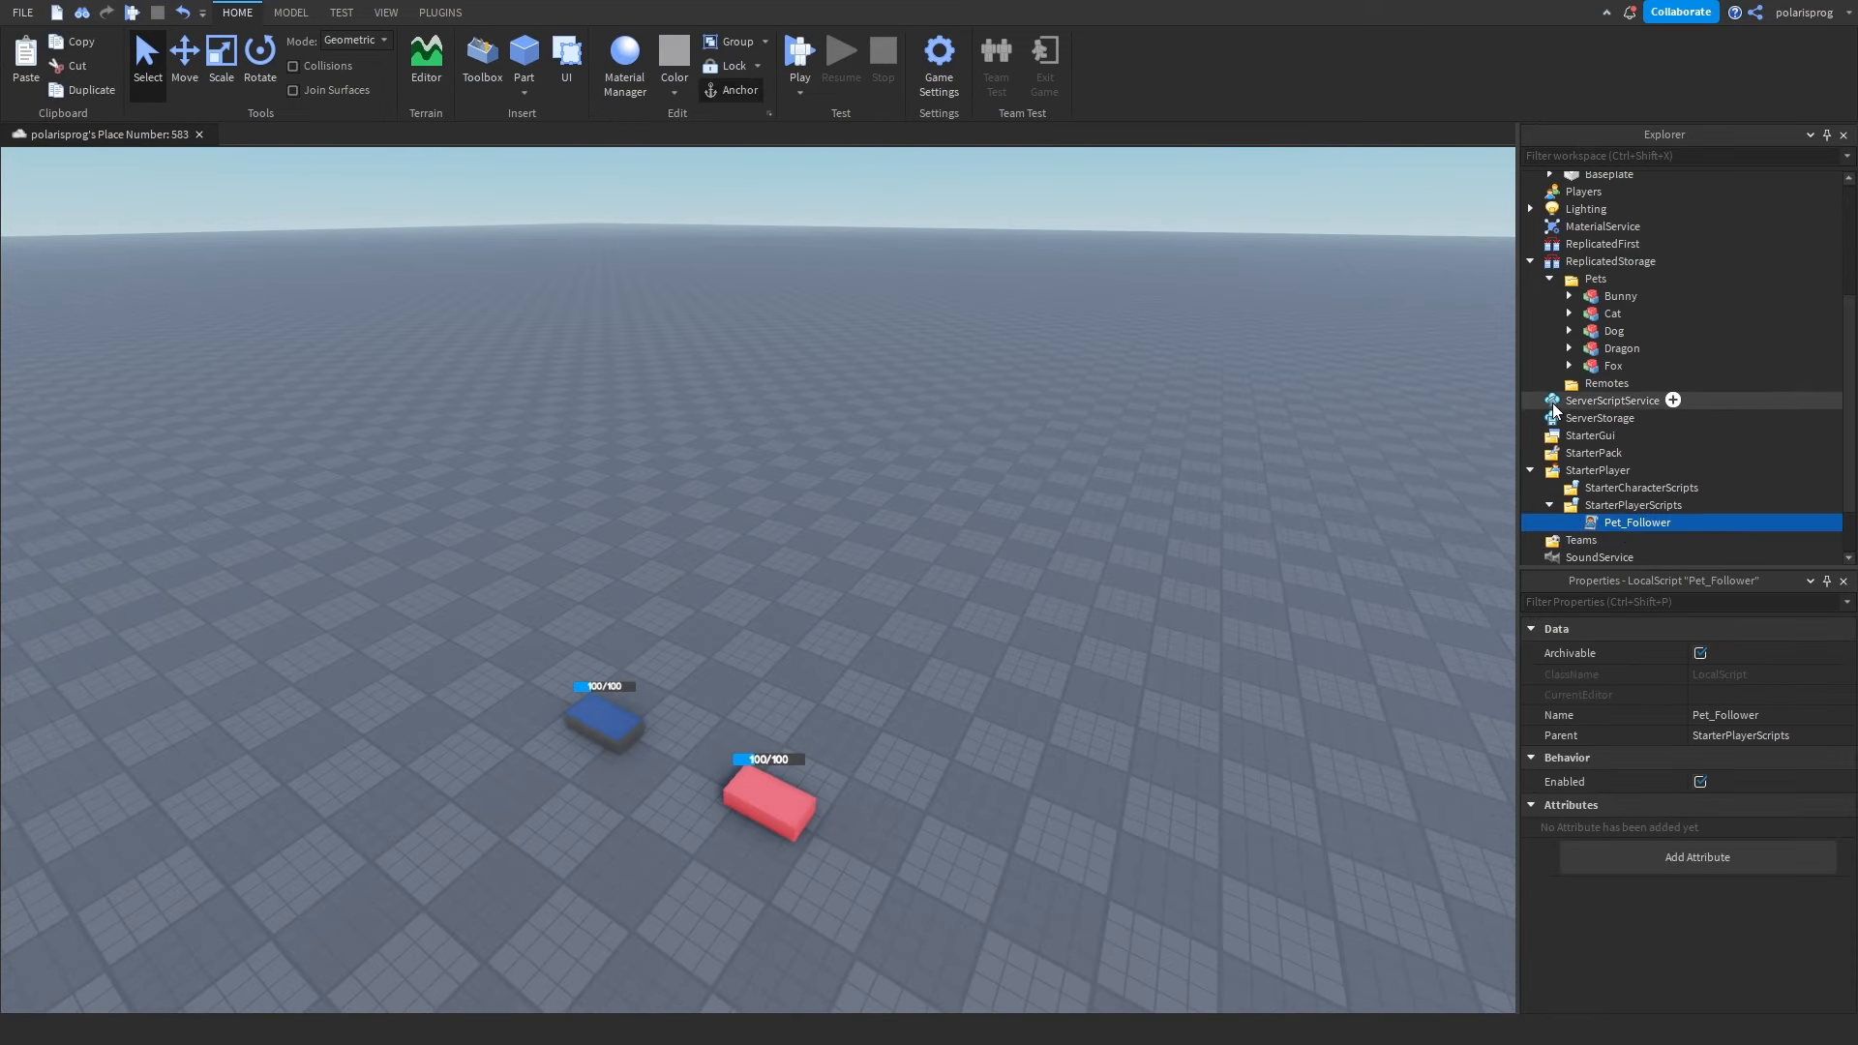
# Add a script to ServerScriptService and name it MainServer.
pyautogui.click(1645, 400)
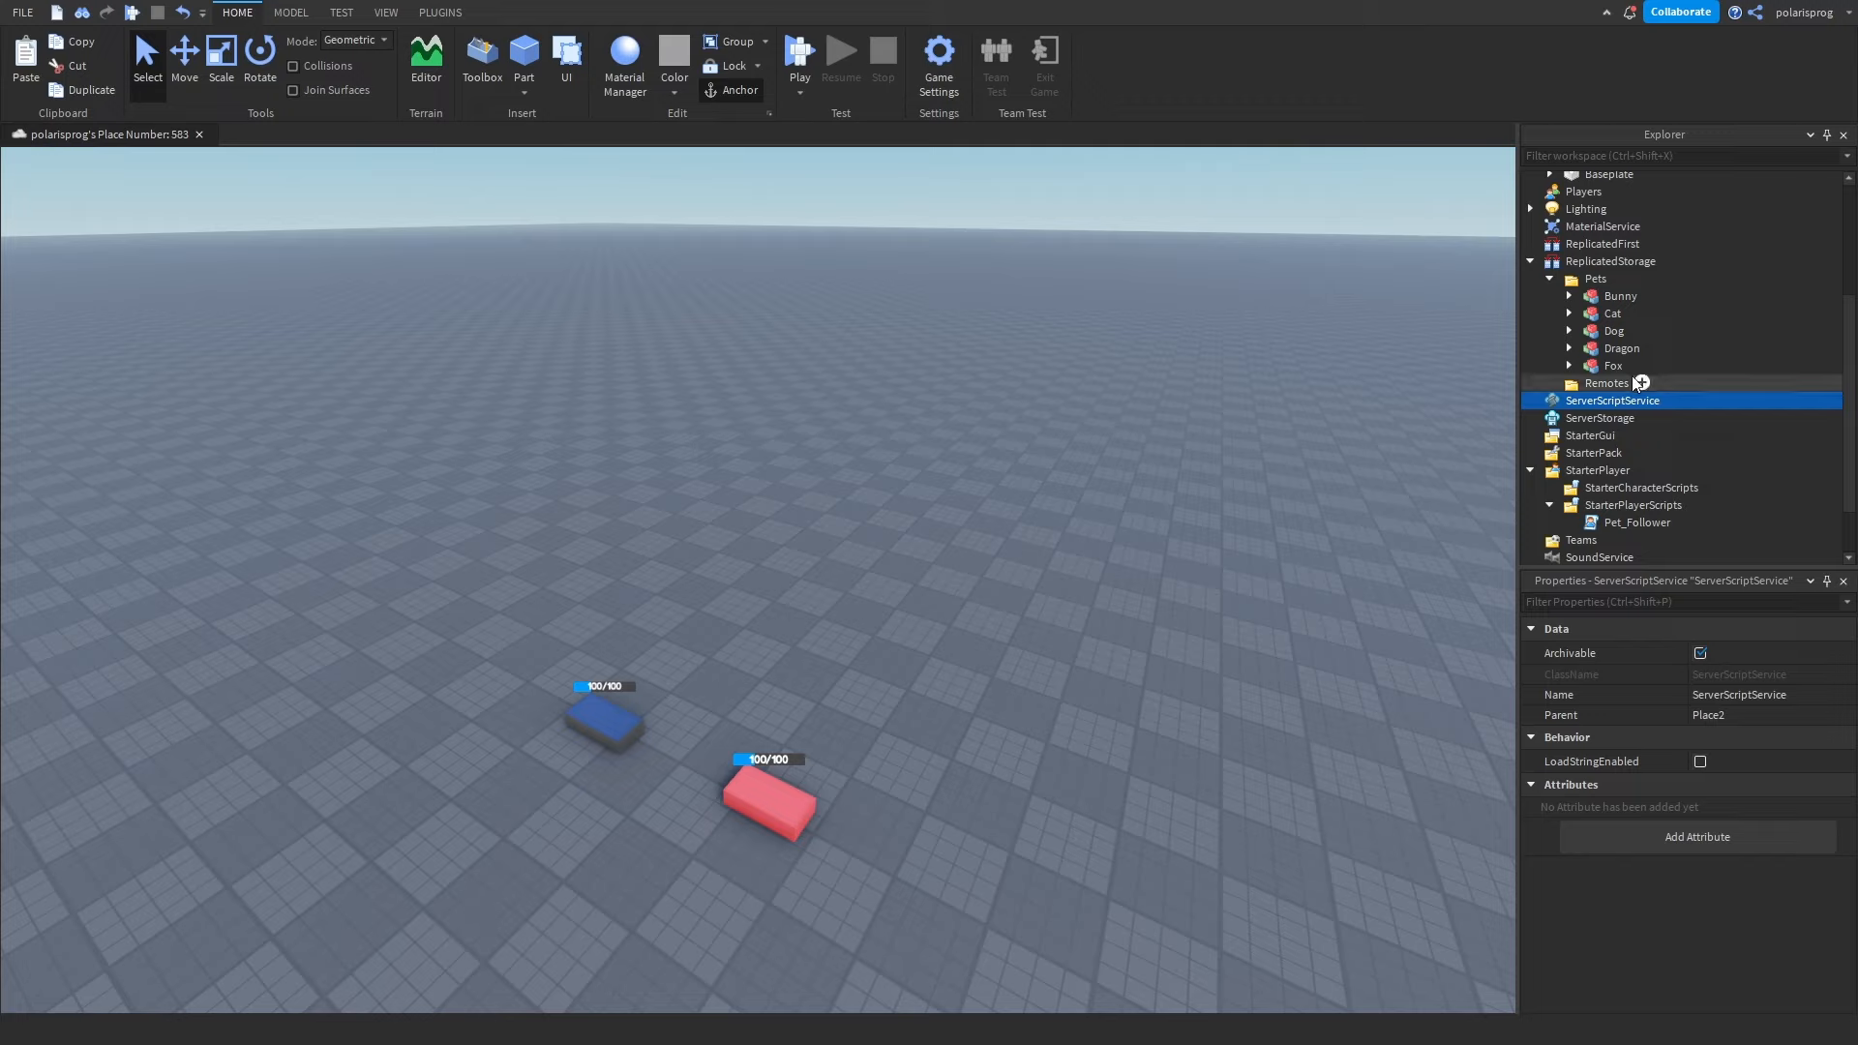
pyautogui.click(1673, 400)
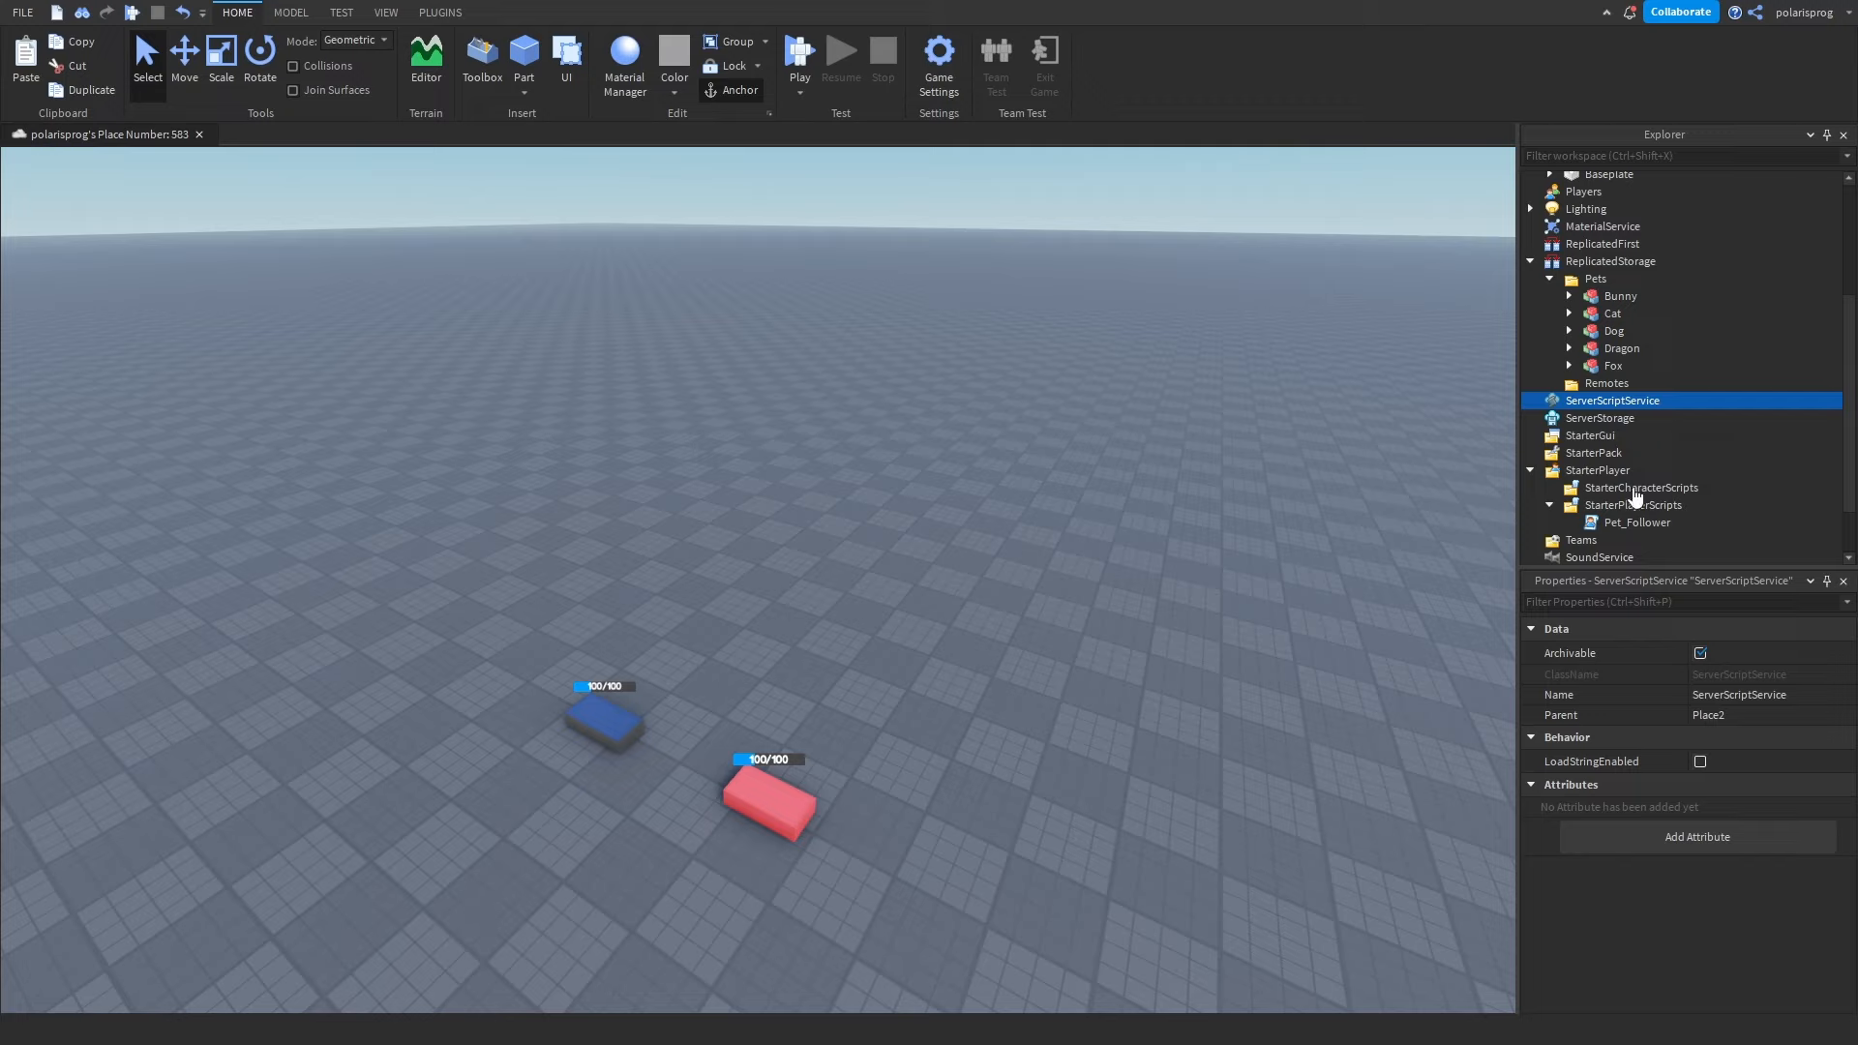
pyautogui.click(1636, 498)
pyautogui.click(1718, 715)
pyautogui.write('S')
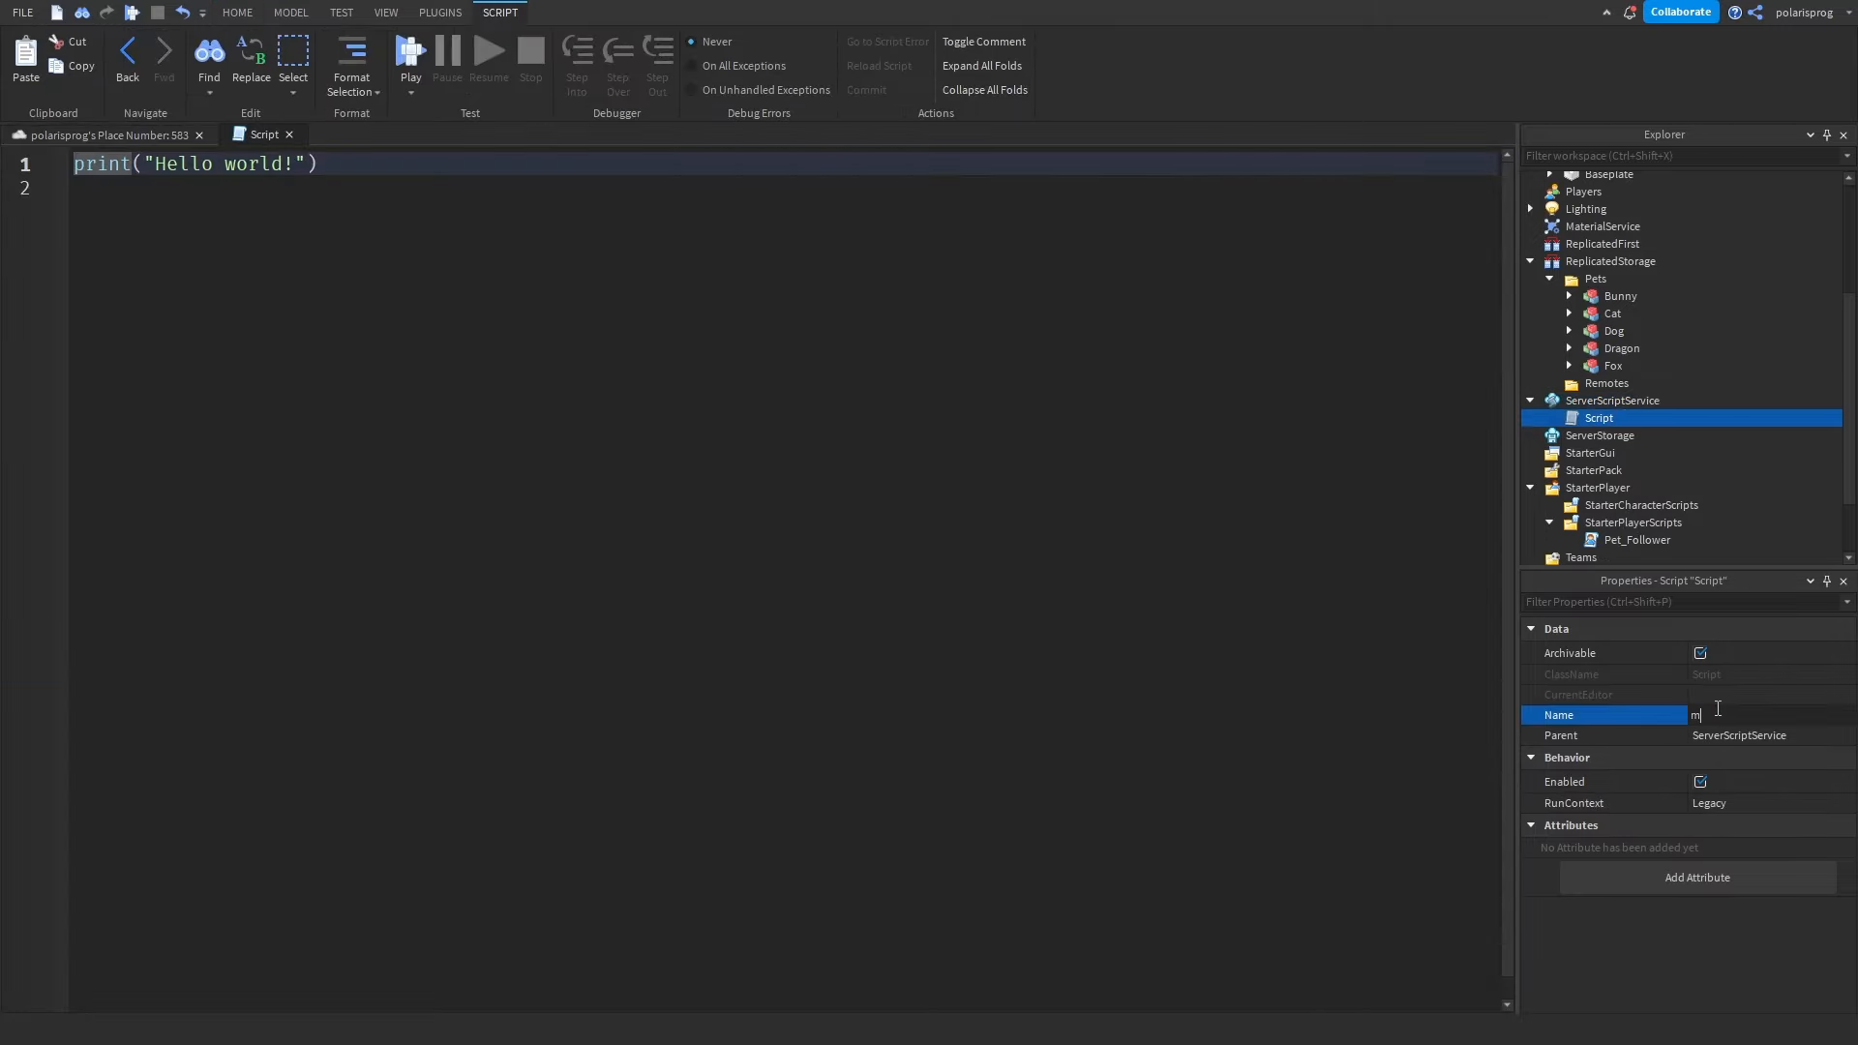
pyautogui.write('ainServer')
pyautogui.press('Return')
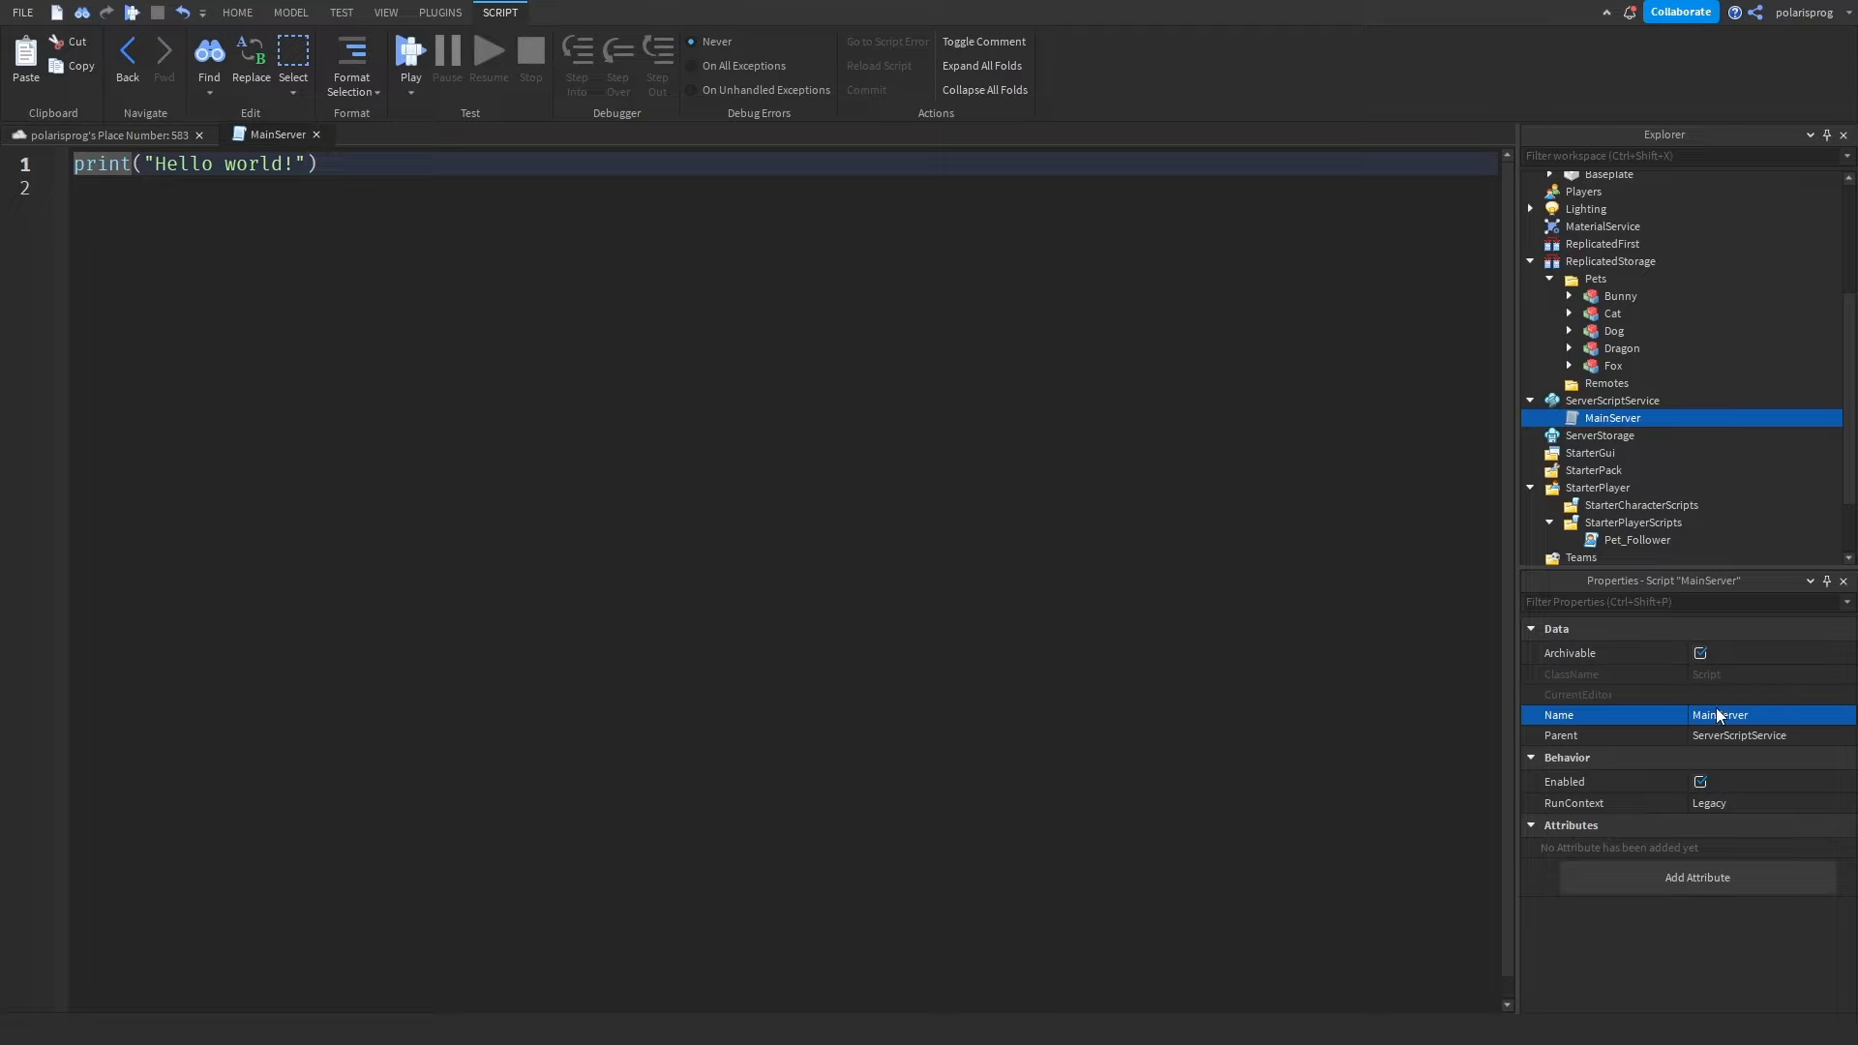
pyautogui.click(1218, 405)
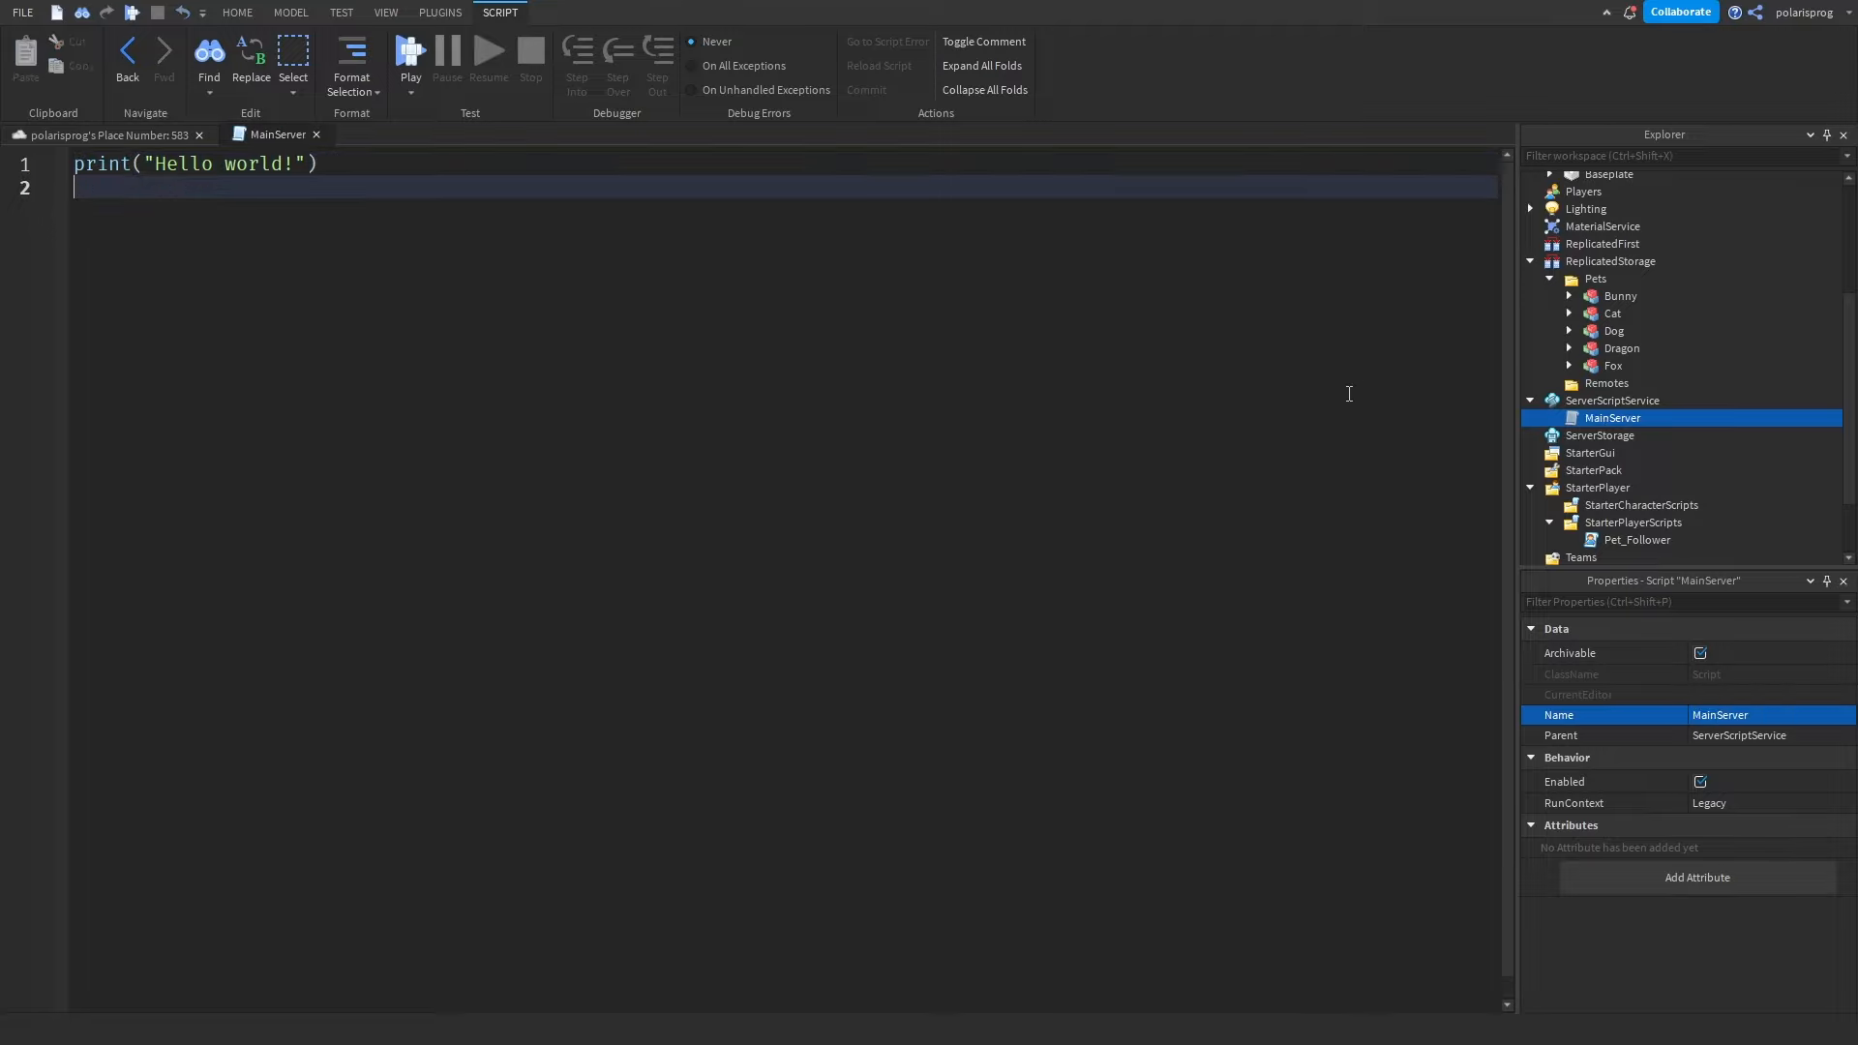
# Add a folder inside the MainServer script and begin its name with PlayerD.
pyautogui.click(1652, 419)
pyautogui.click(1650, 419)
pyautogui.click(1660, 455)
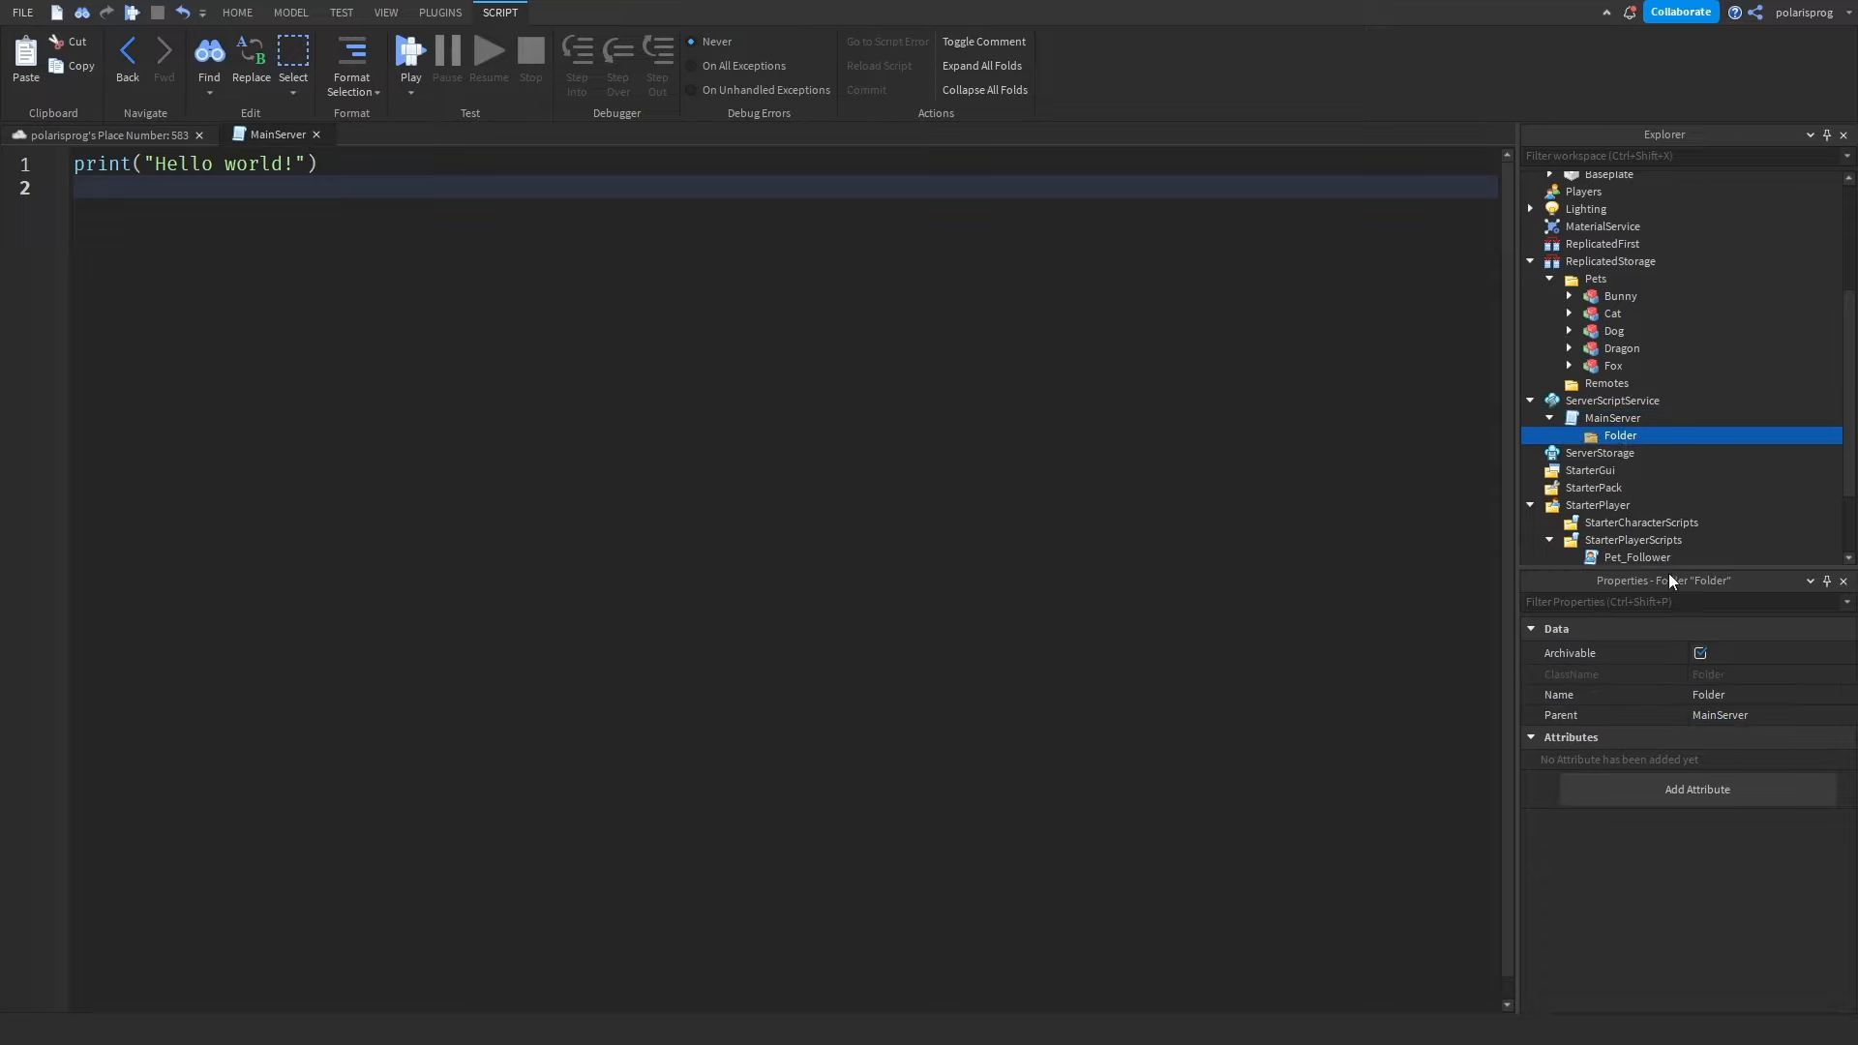
pyautogui.click(1730, 697)
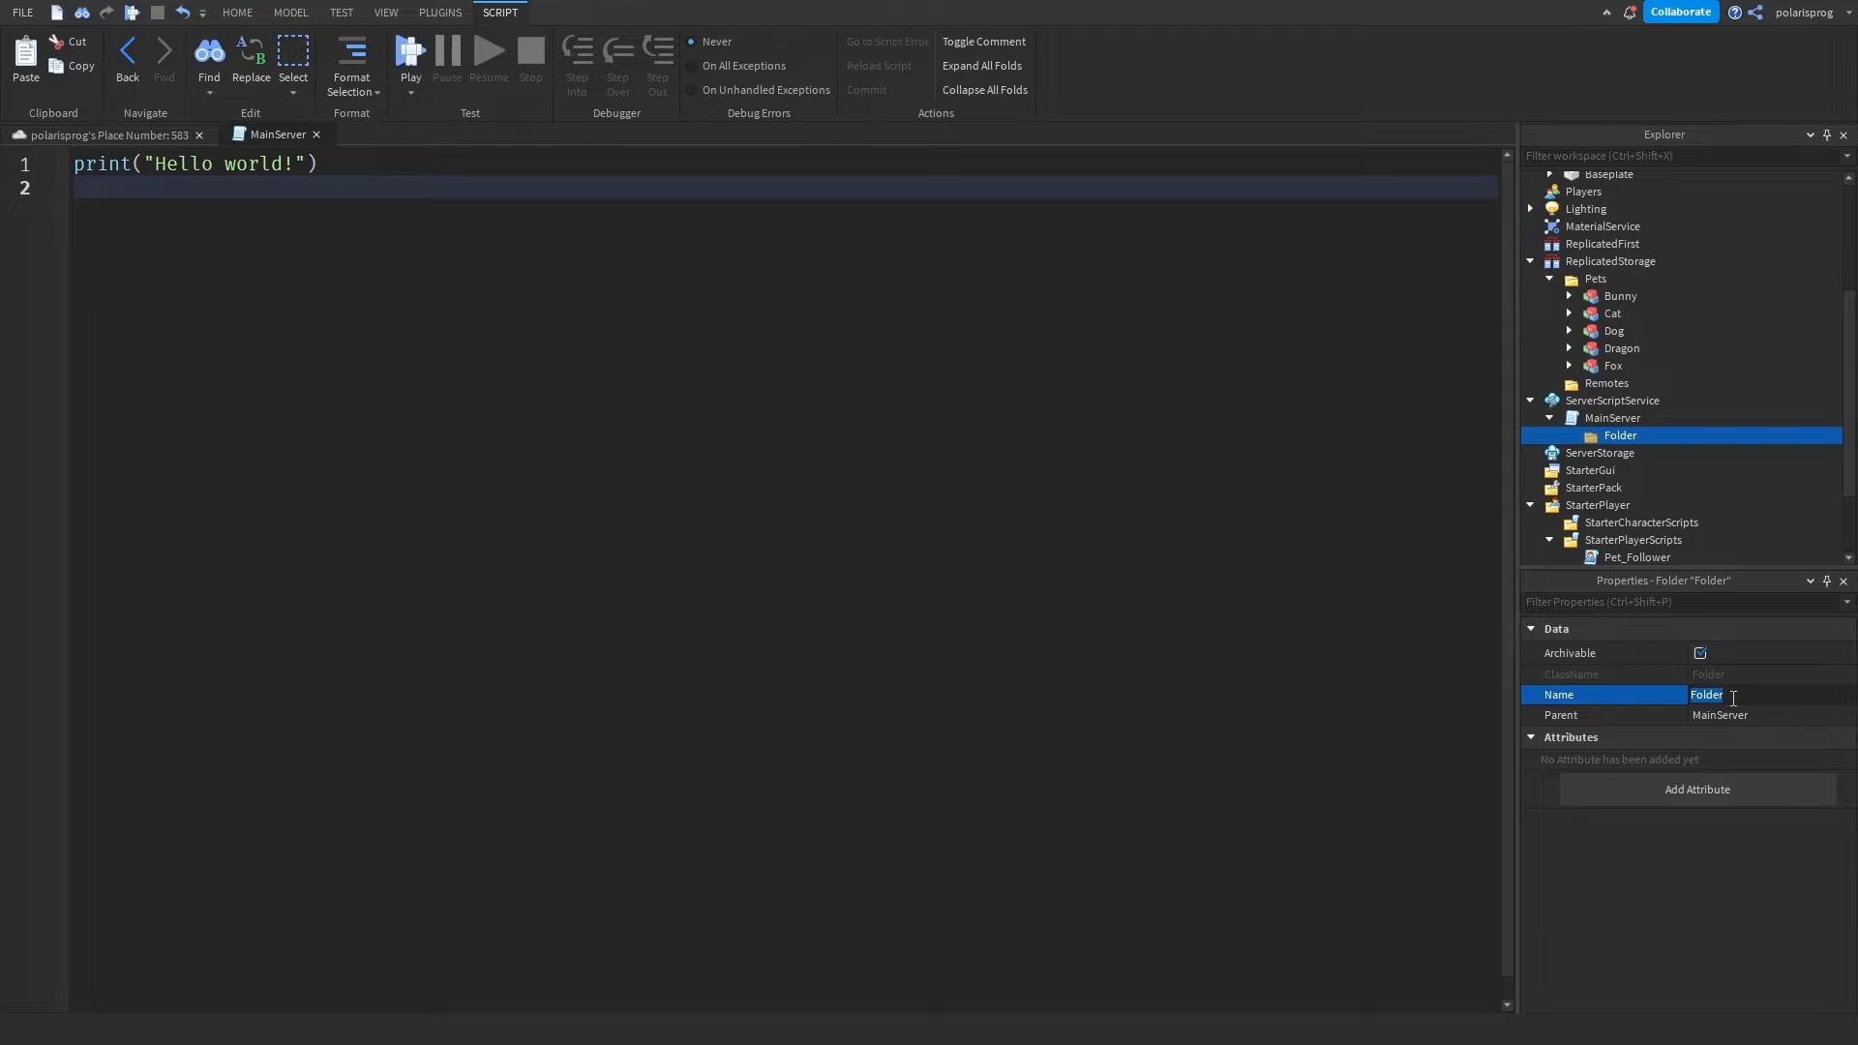
pyautogui.write('layerD')
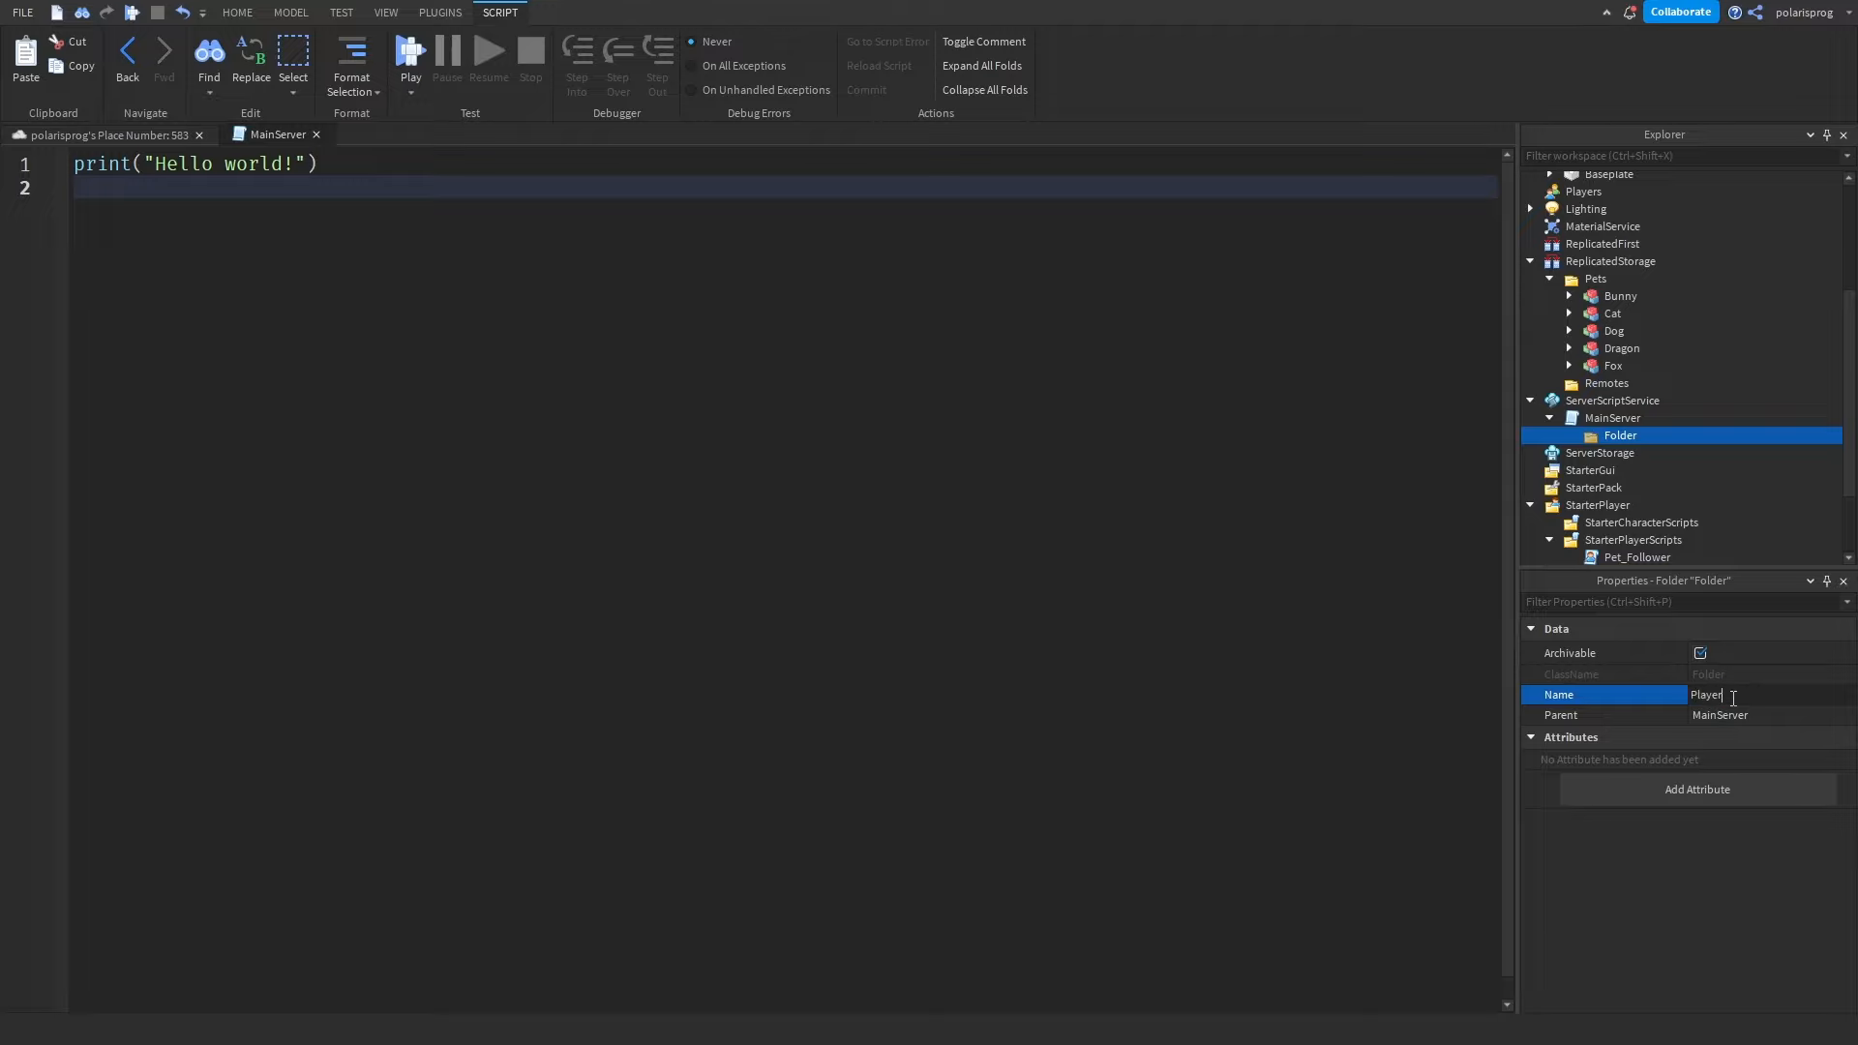